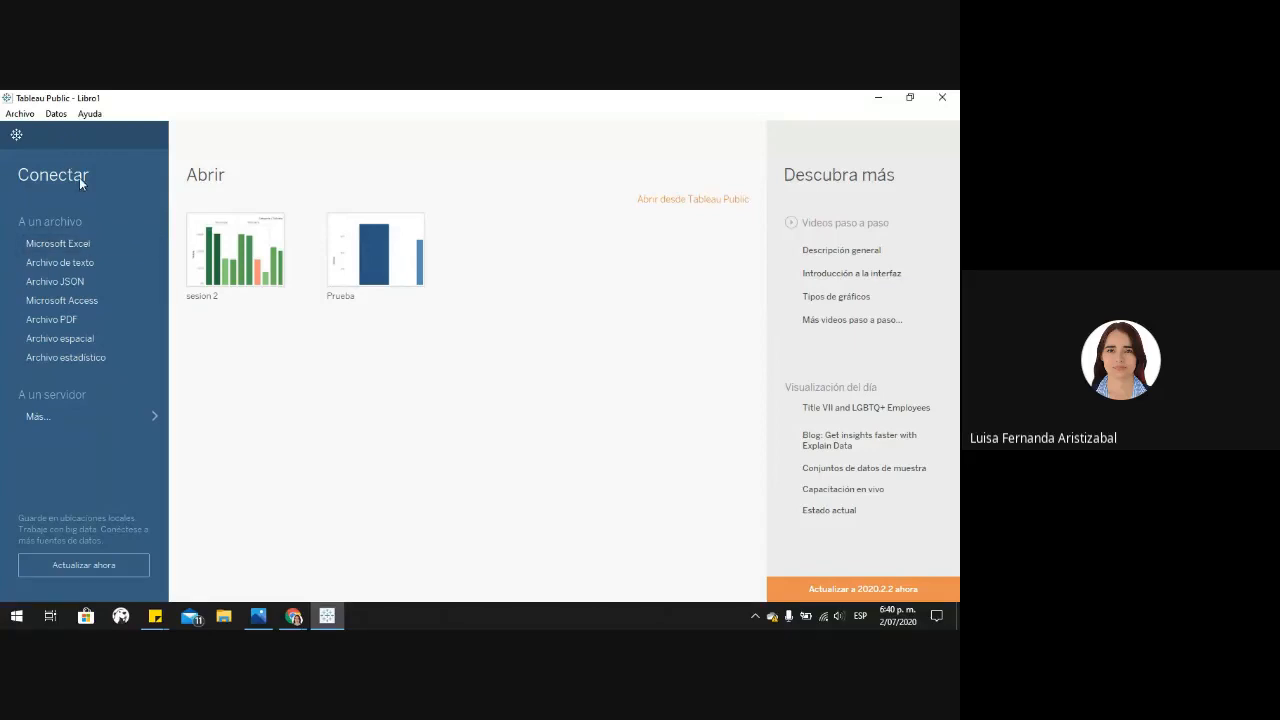
Step: Connect to the Microsoft Excel workbook ORDENES.xlsx in the Workshop folder
click(83, 245)
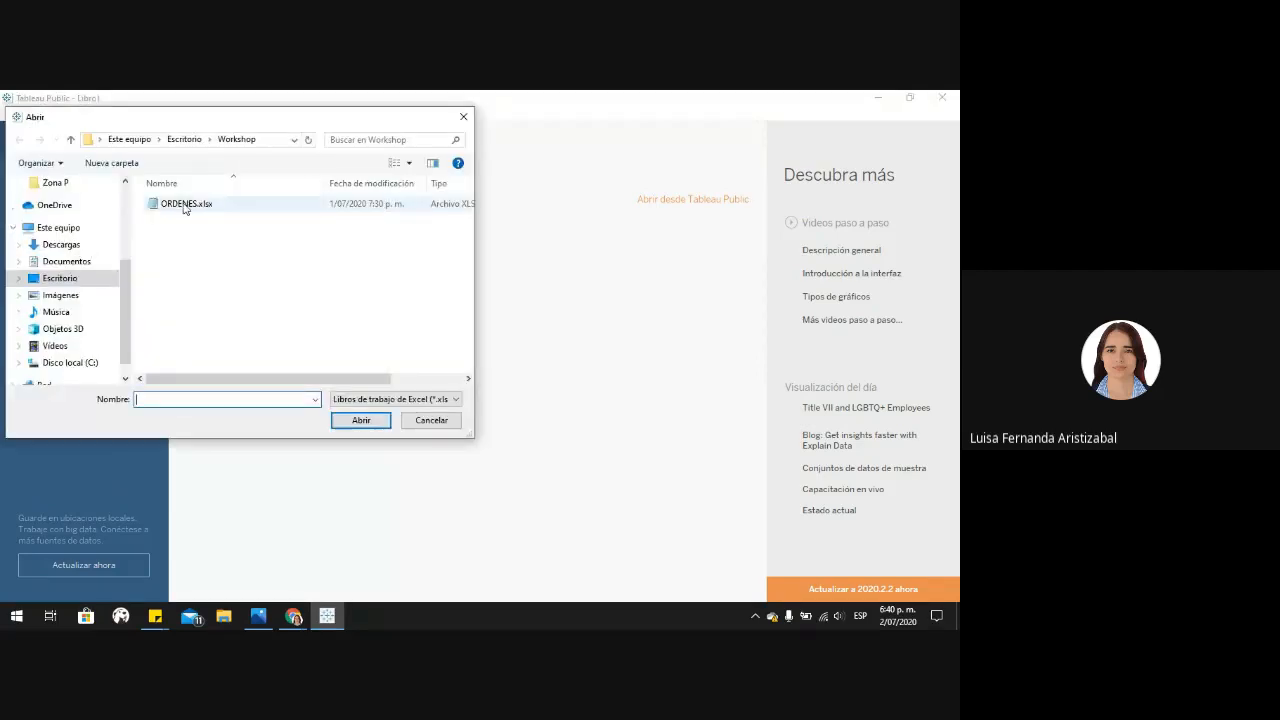
click(184, 205)
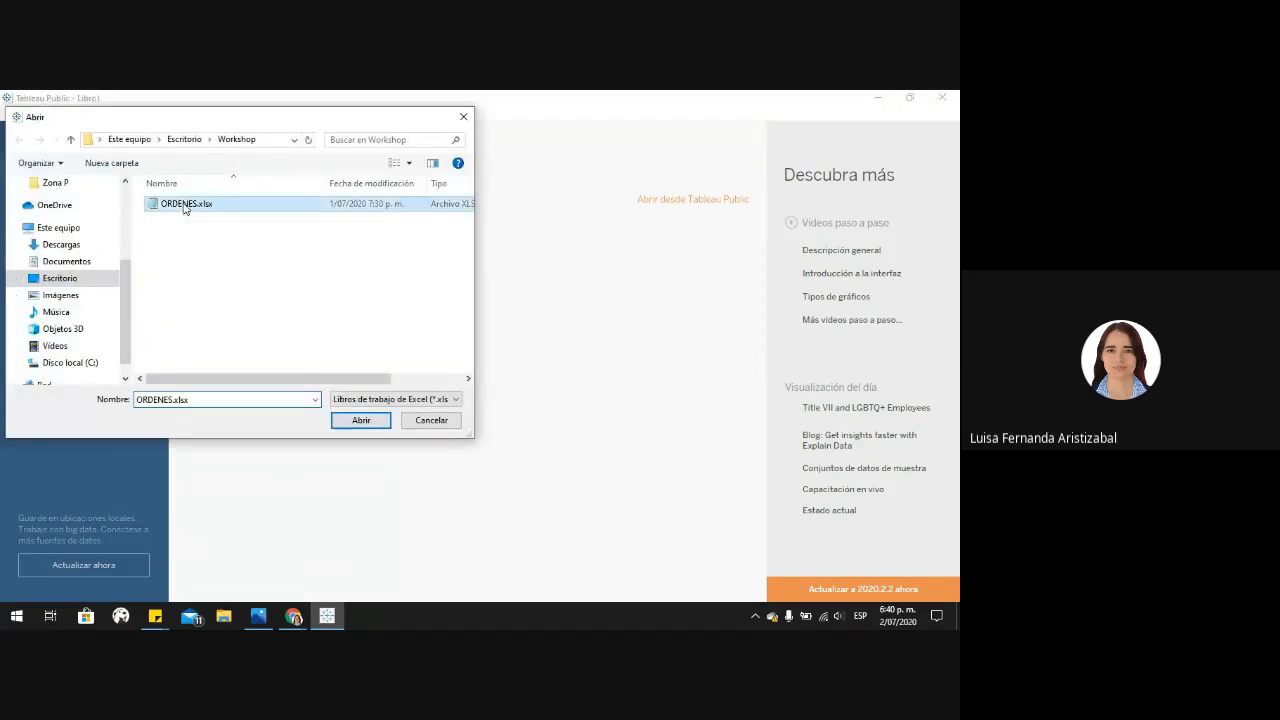
click(358, 421)
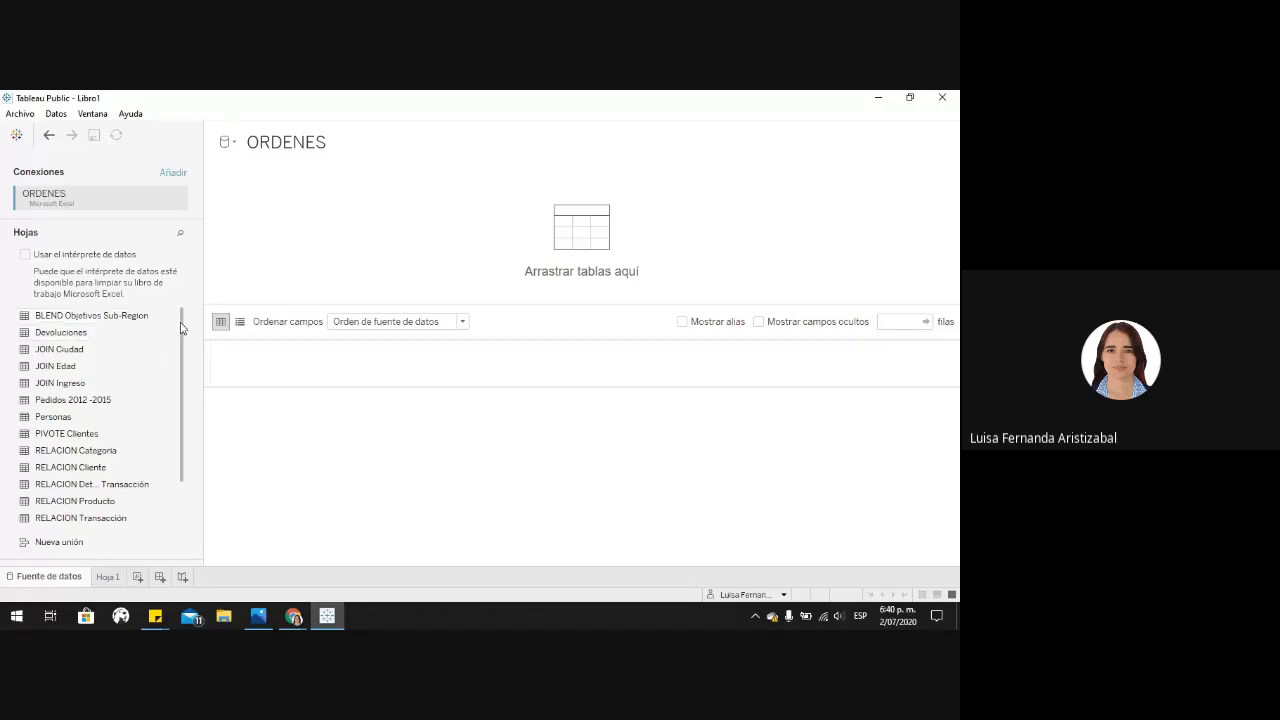
Step: Add the Pedidos 2012 -2015 sheet to the data source canvas
mouse_move(181, 320)
mouse_down()
mouse_move(186, 423)
mouse_move(185, 300)
mouse_move(186, 428)
mouse_move(188, 307)
mouse_up()
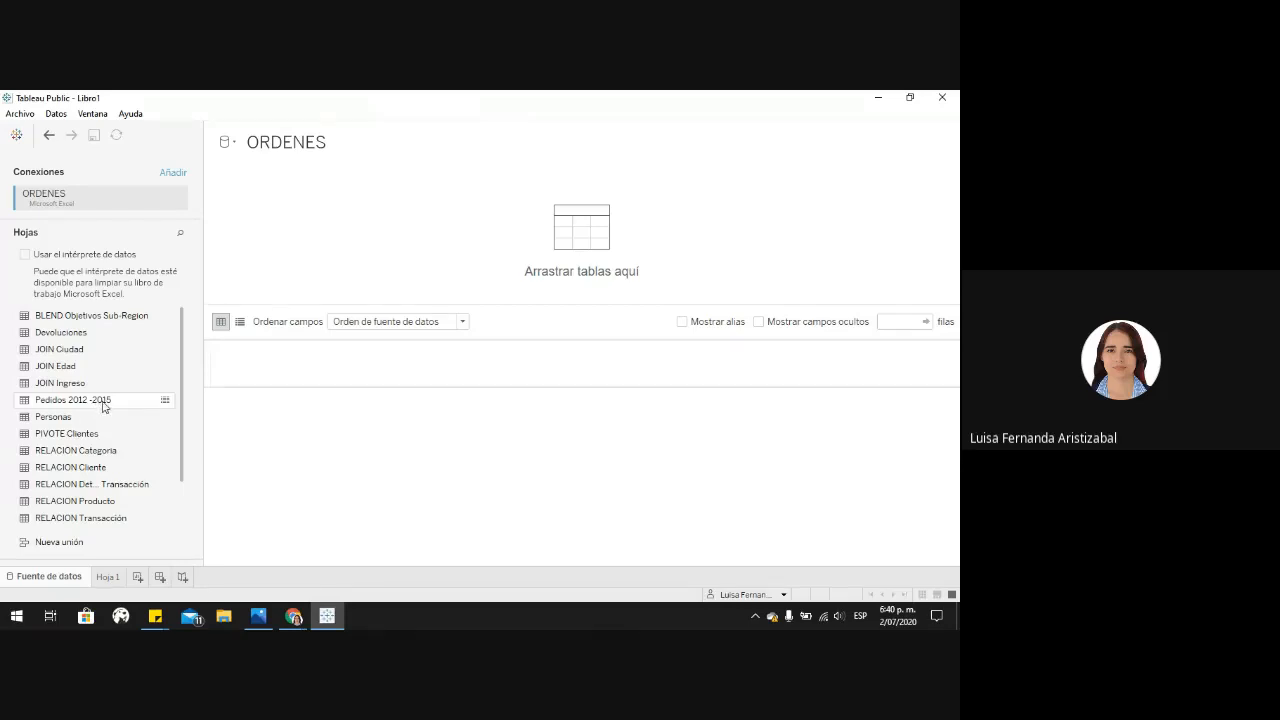
drag(103, 406, 325, 249)
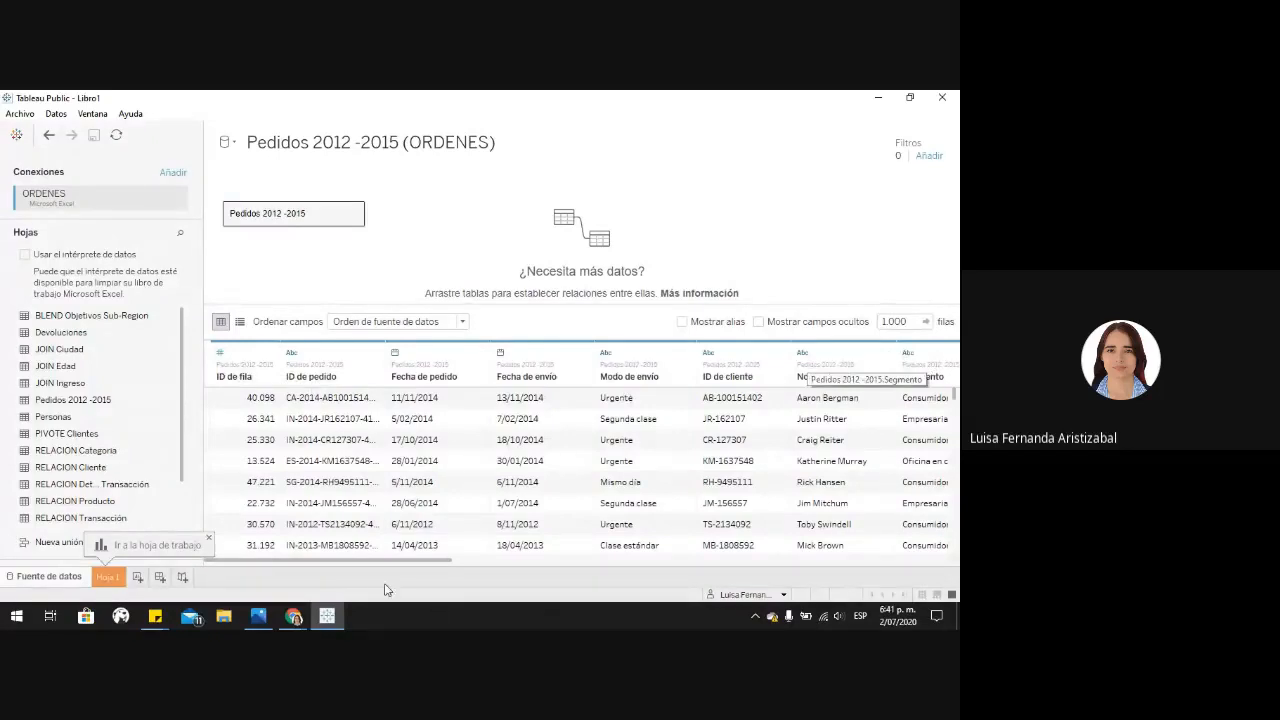
click(905, 322)
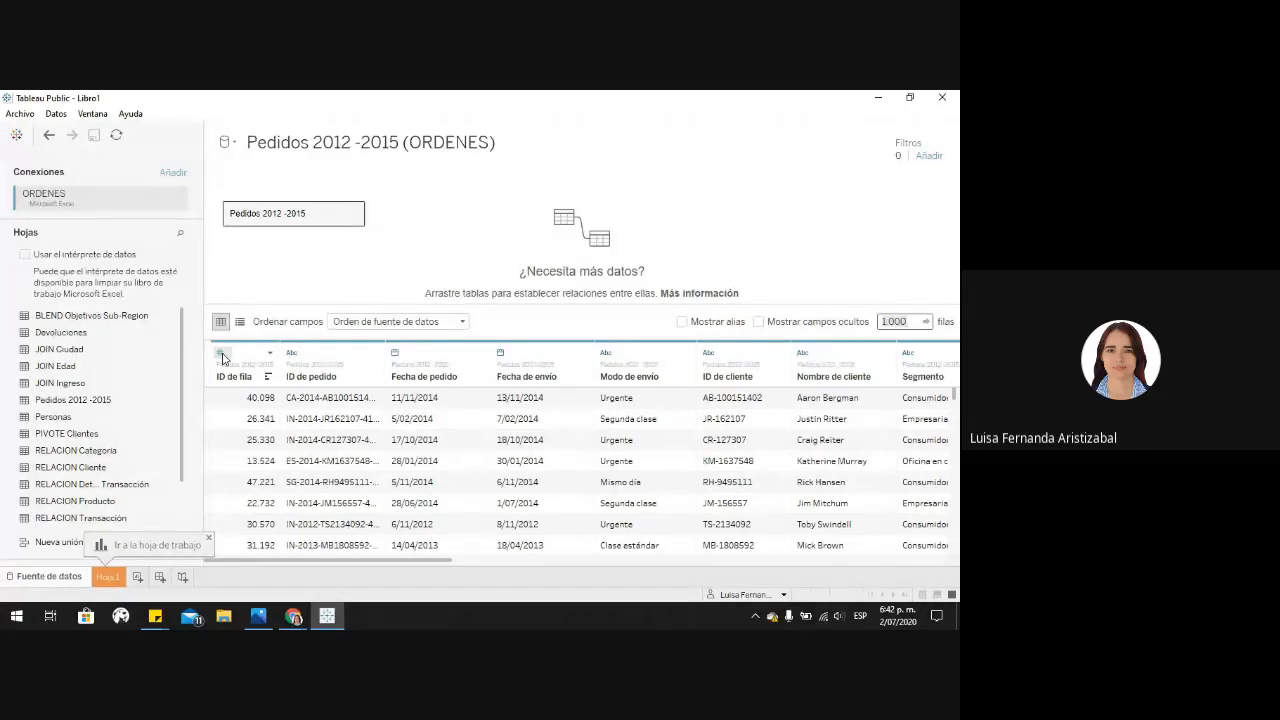
Step: Change the ID de fila field's data type to string and give the País field the País/Región geographic role
click(222, 357)
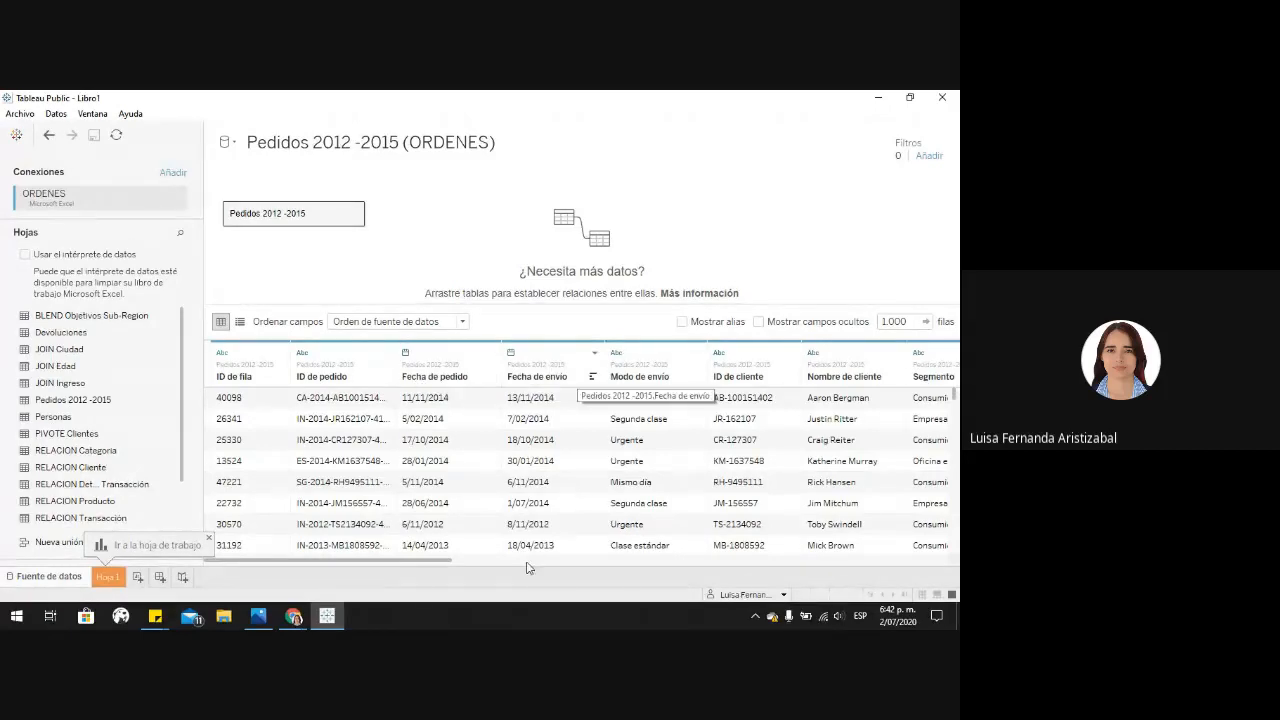
drag(406, 566, 598, 558)
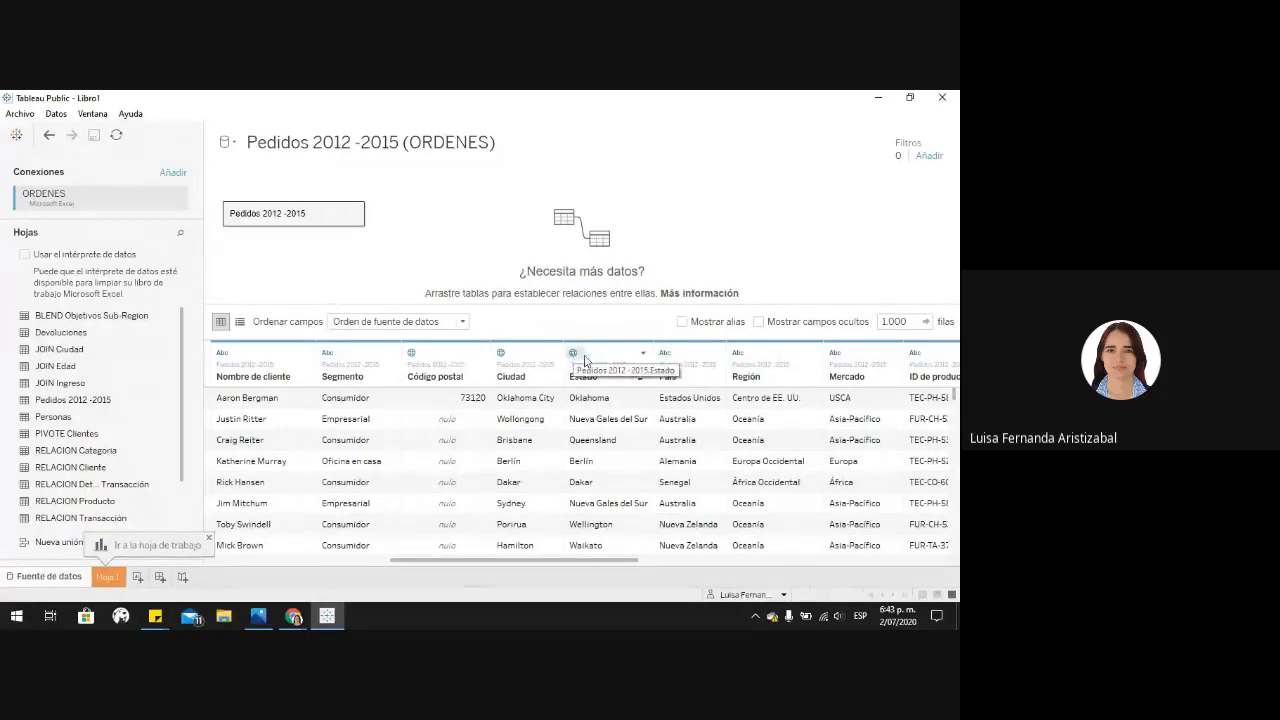
click(665, 355)
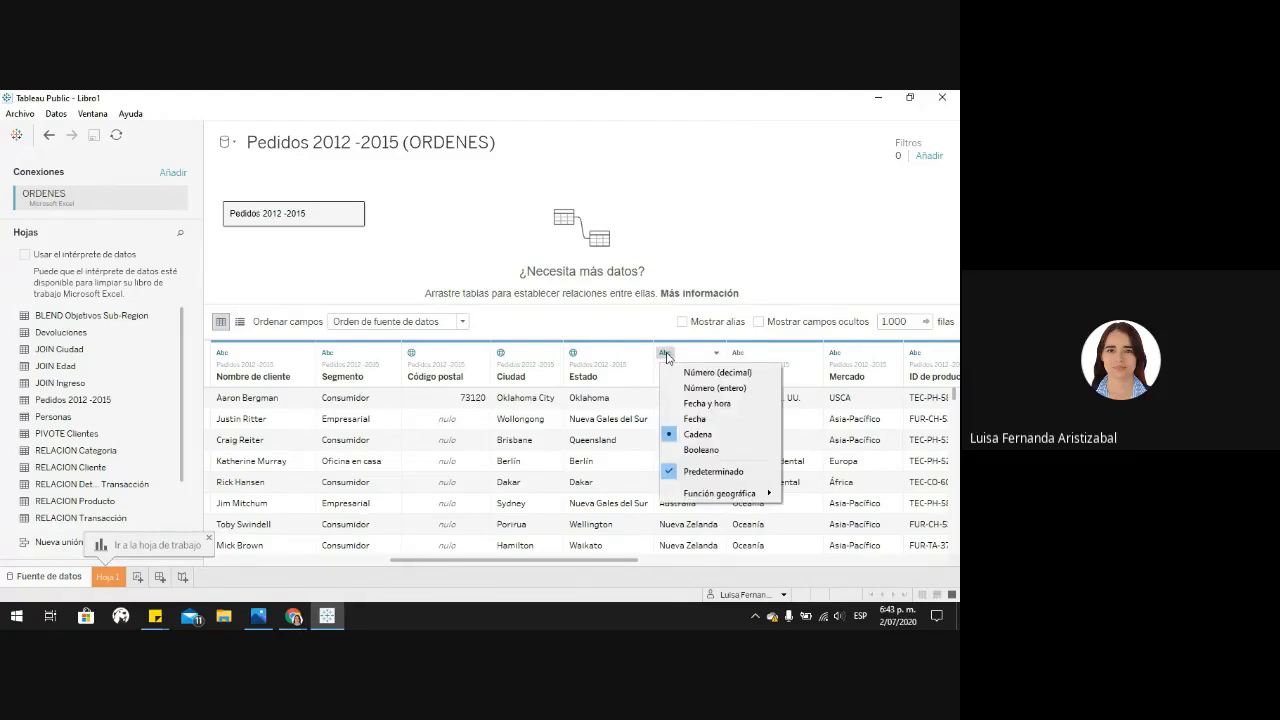
mouse_move(718, 494)
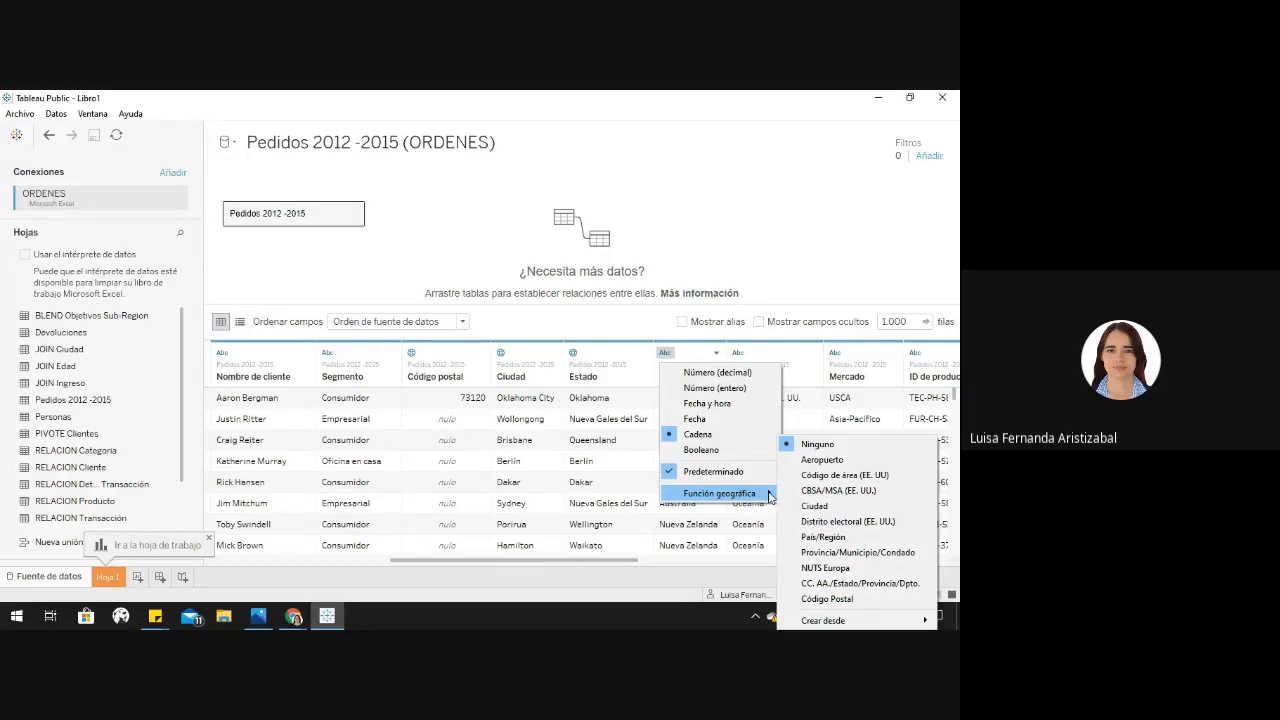
click(830, 543)
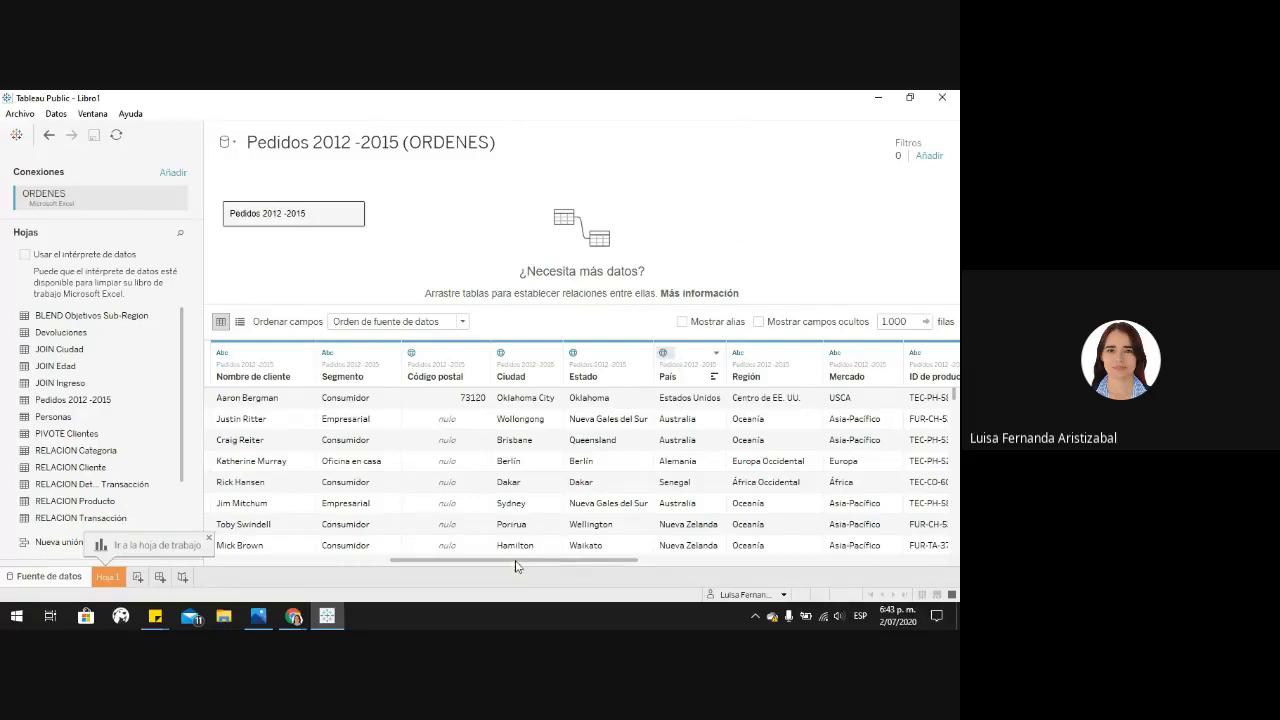
drag(486, 561, 335, 580)
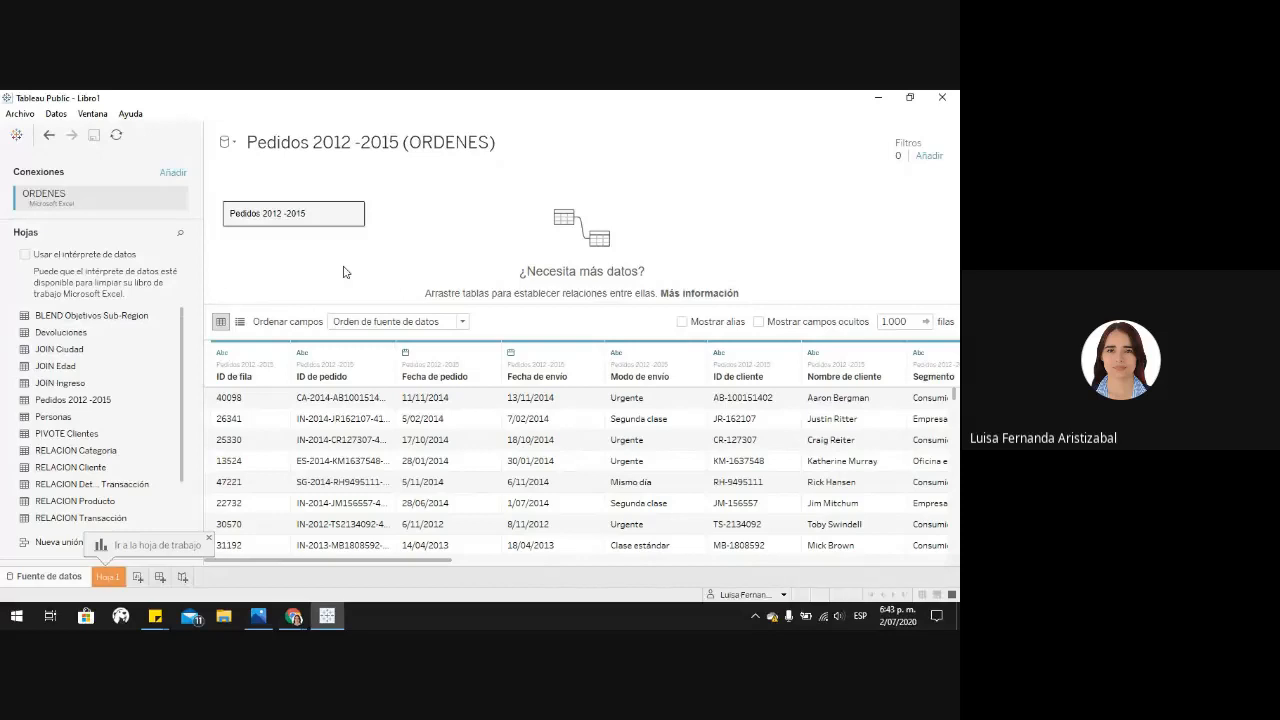
Step: On Hoja 1, combine Categoría and Subcategoría into a hierarchy named "Jerarquia Categoría/ Subcategoría" and widen the data pane
click(108, 578)
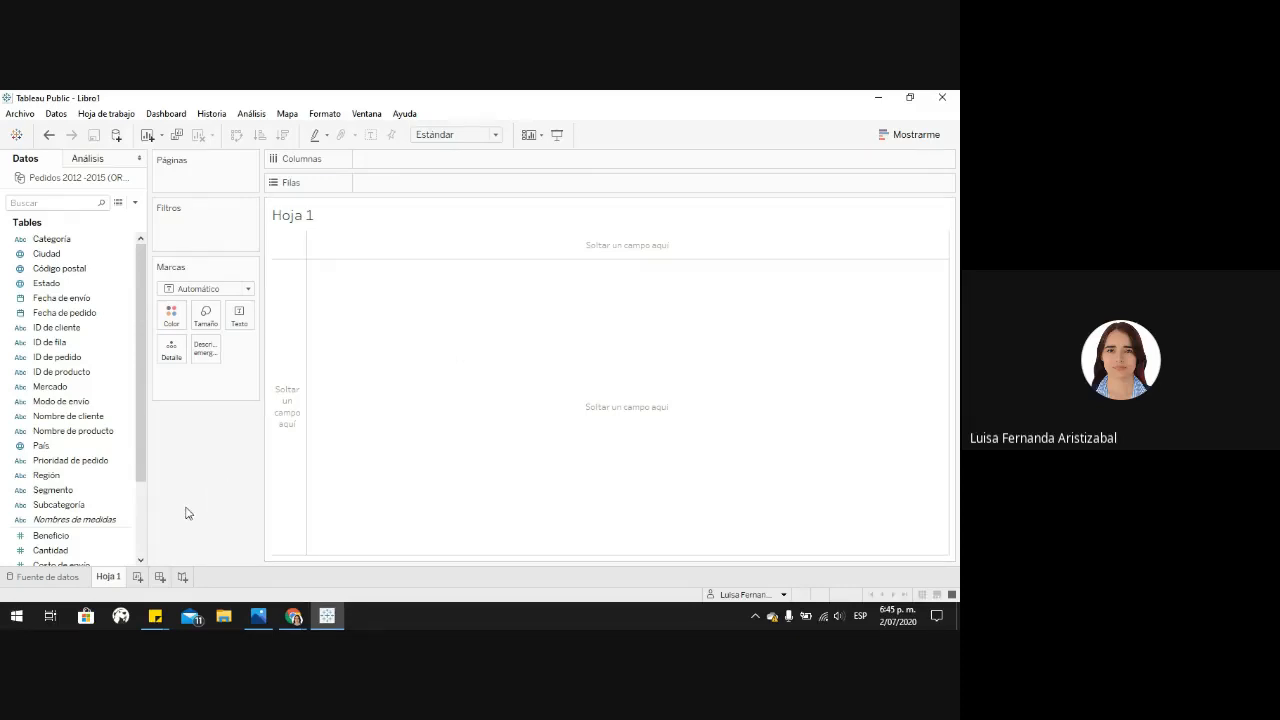
click(58, 506)
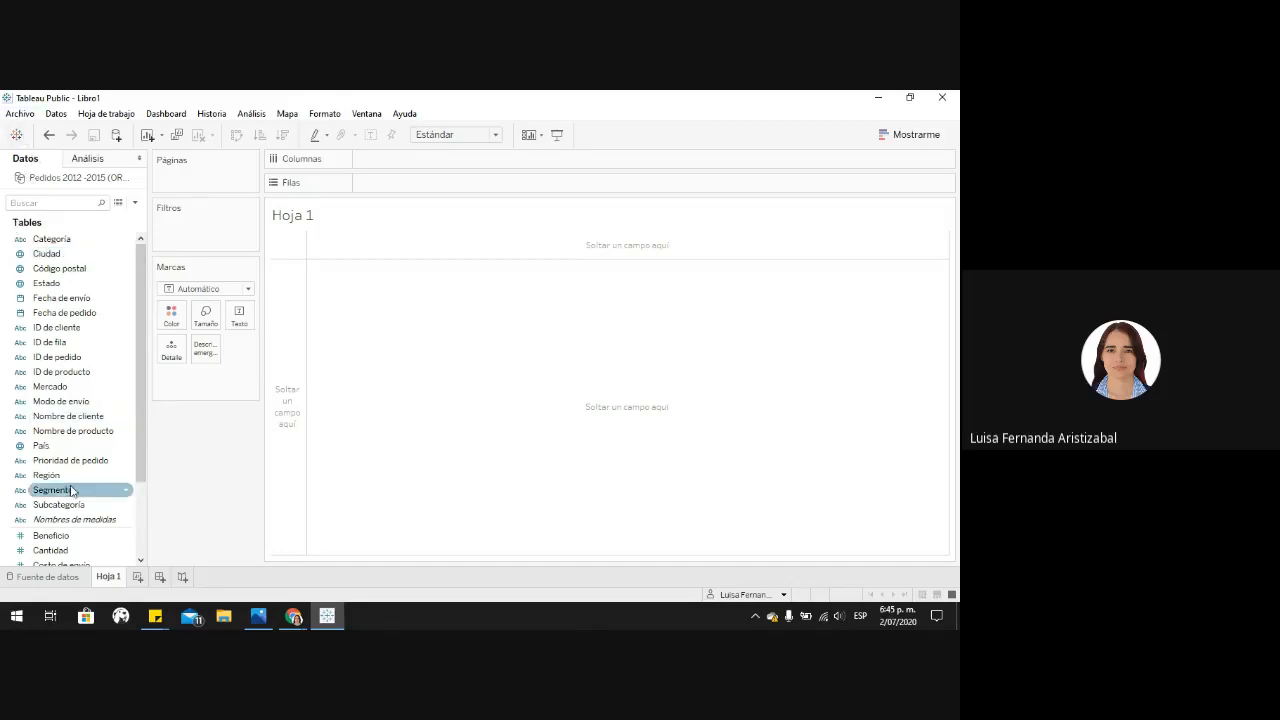
drag(66, 505, 87, 242)
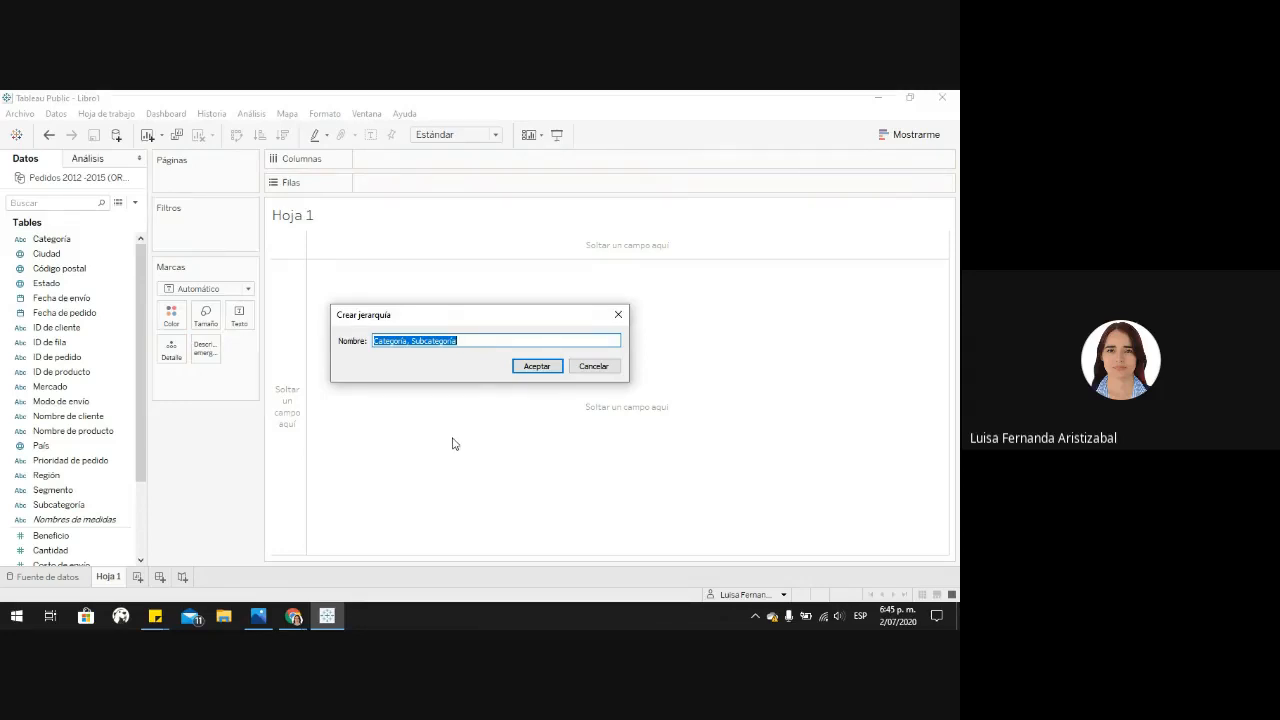
click(400, 343)
text(Jerarquía)
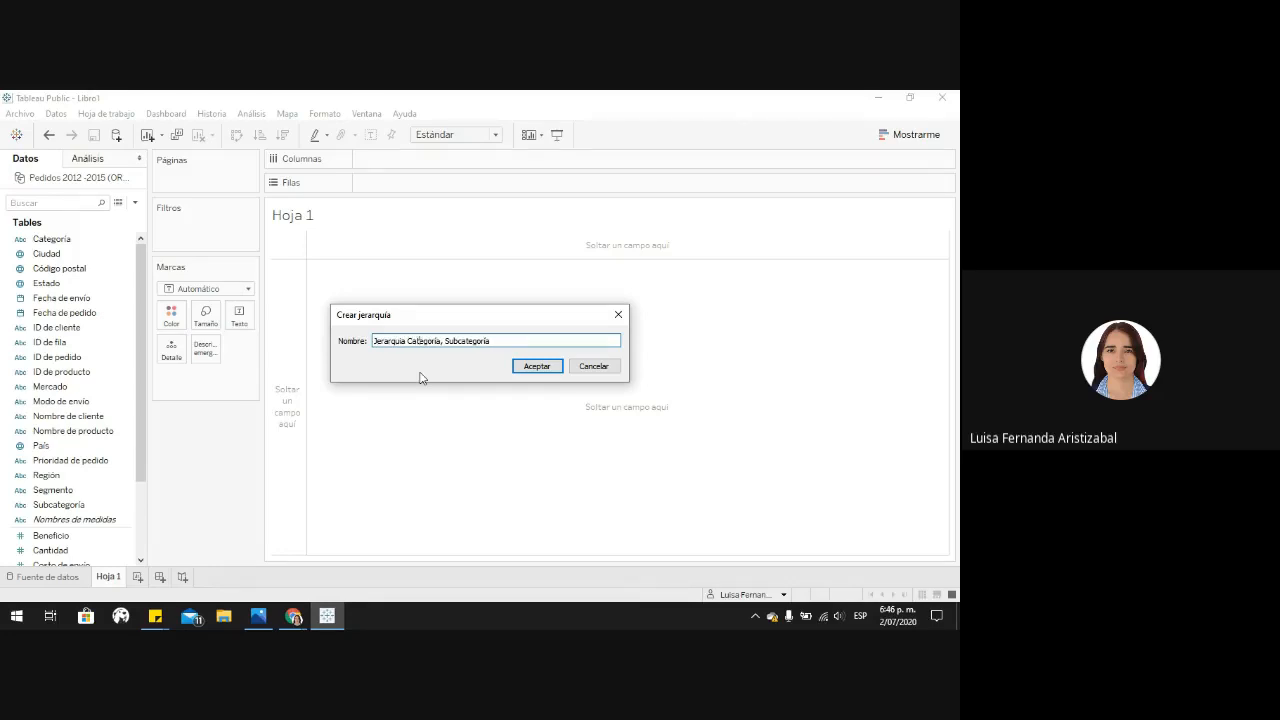
key(BackSpace)
text(/)
click(537, 366)
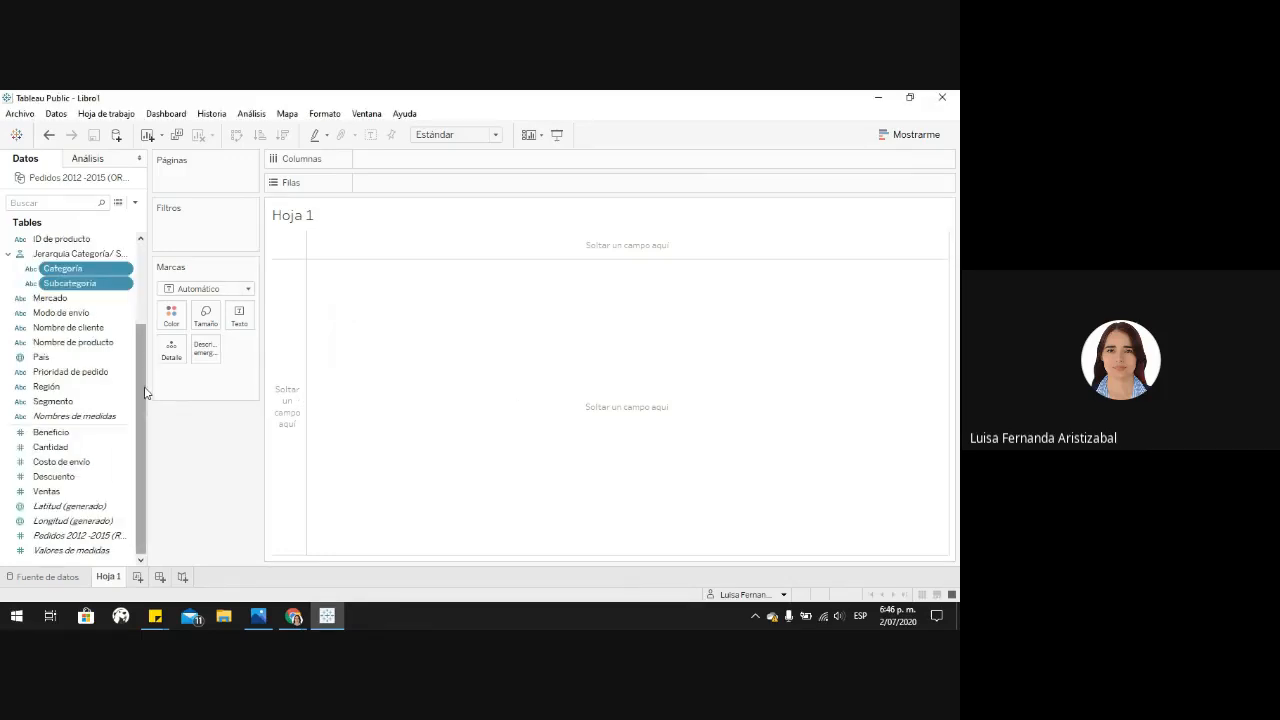
drag(142, 392, 142, 322)
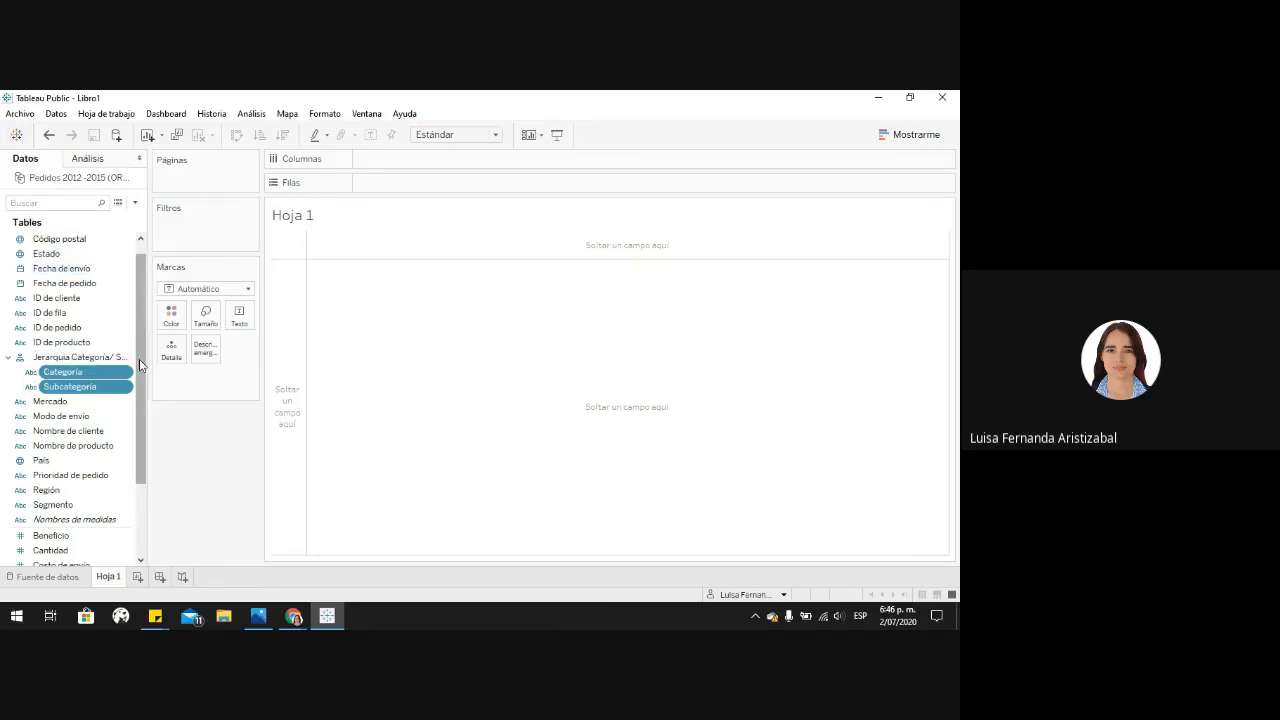
drag(150, 362, 199, 362)
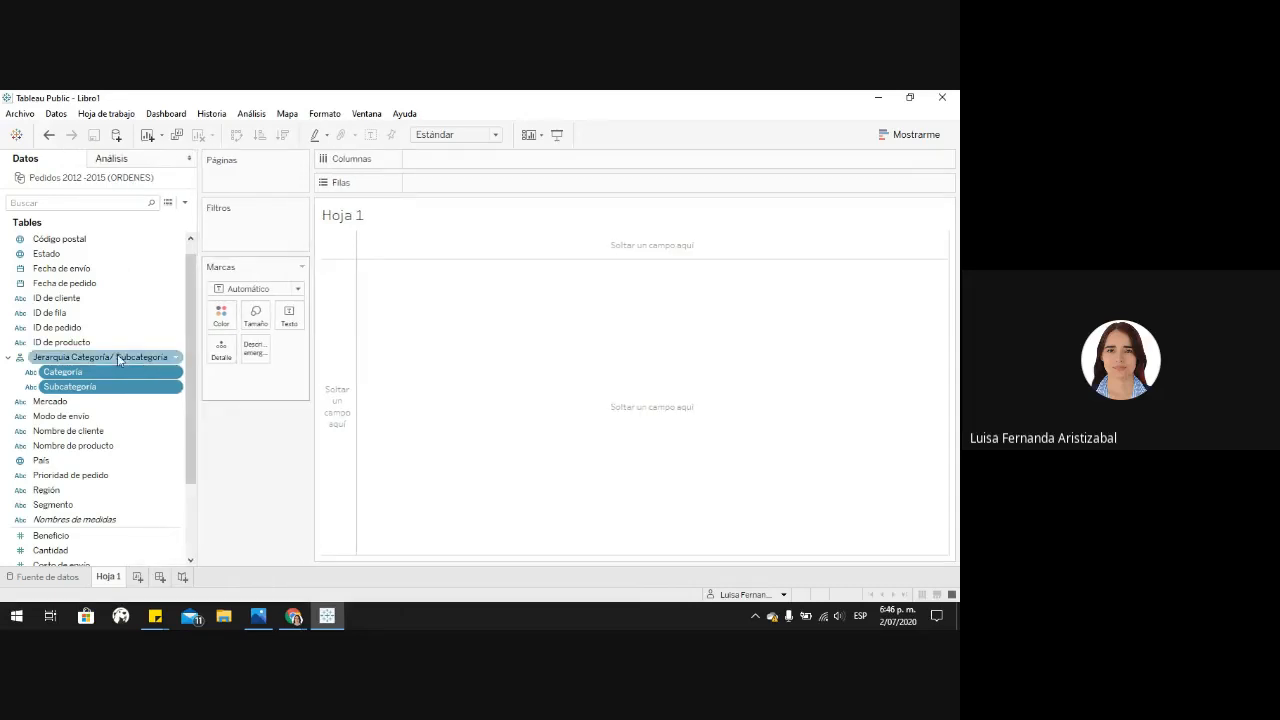
Step: Place Categoría from the hierarchy on Columns and set the view fit to Vista completa
click(60, 386)
click(71, 375)
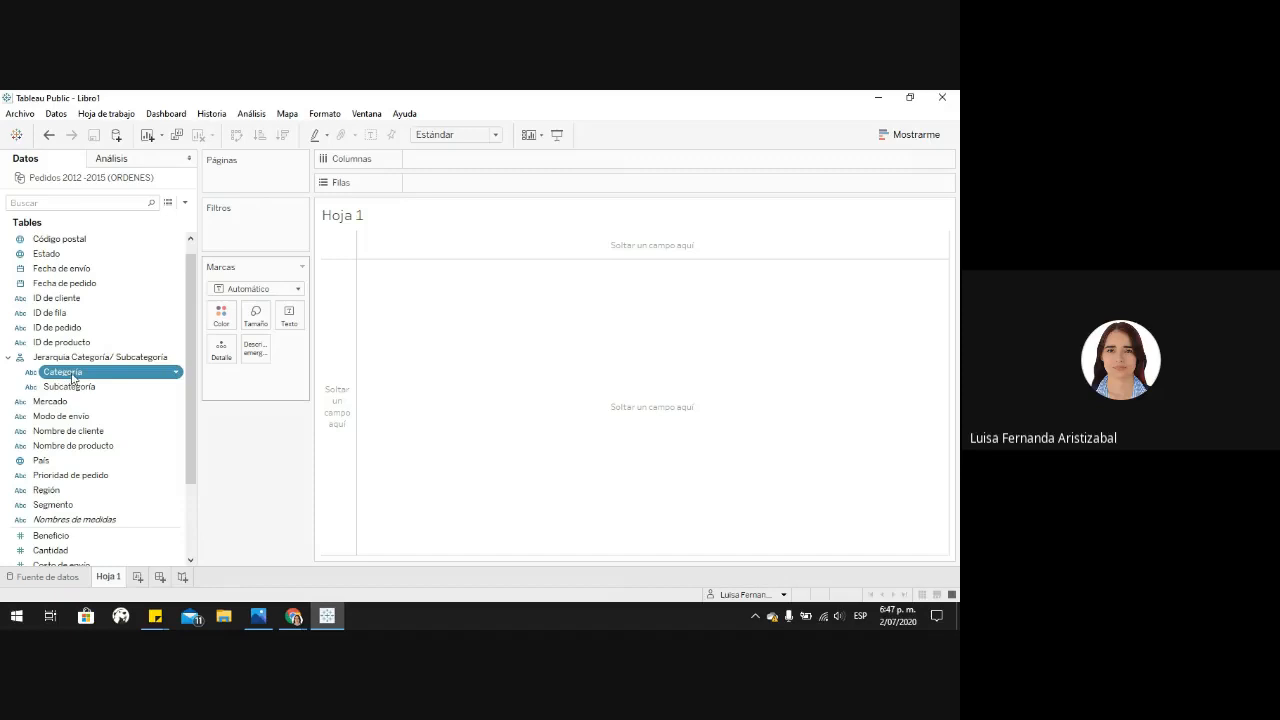
drag(82, 372, 460, 158)
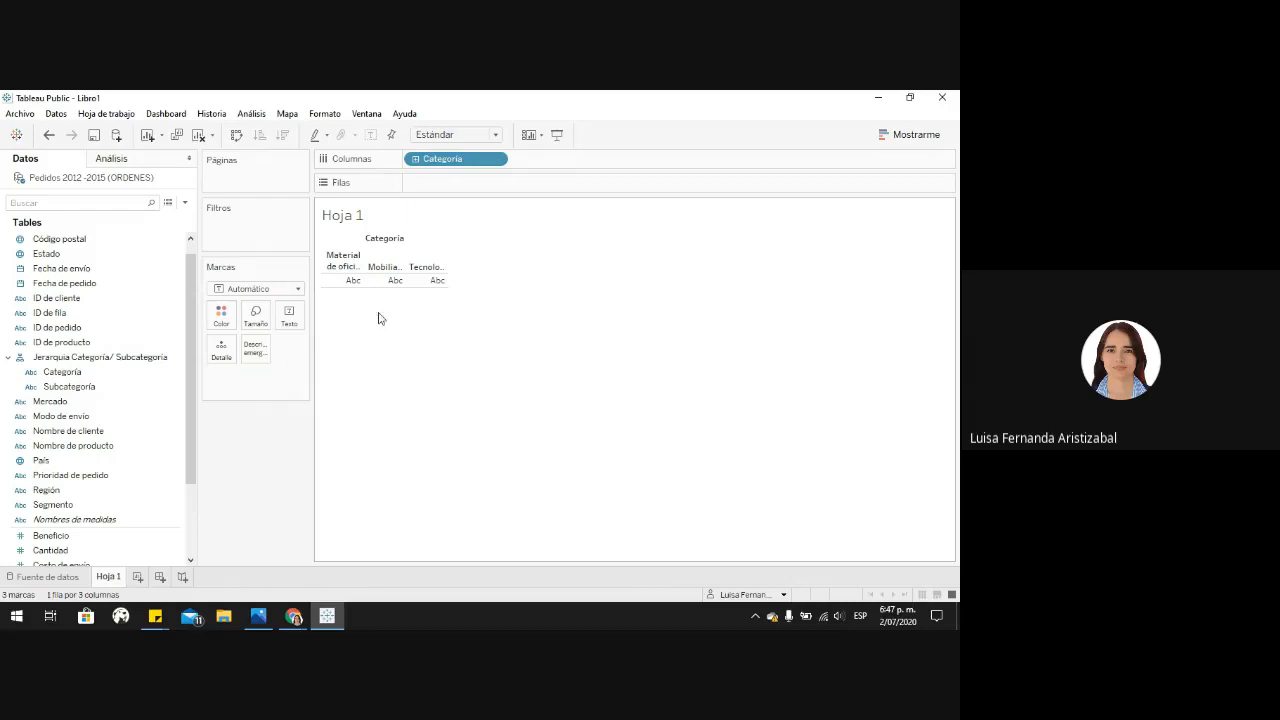
click(465, 138)
click(455, 192)
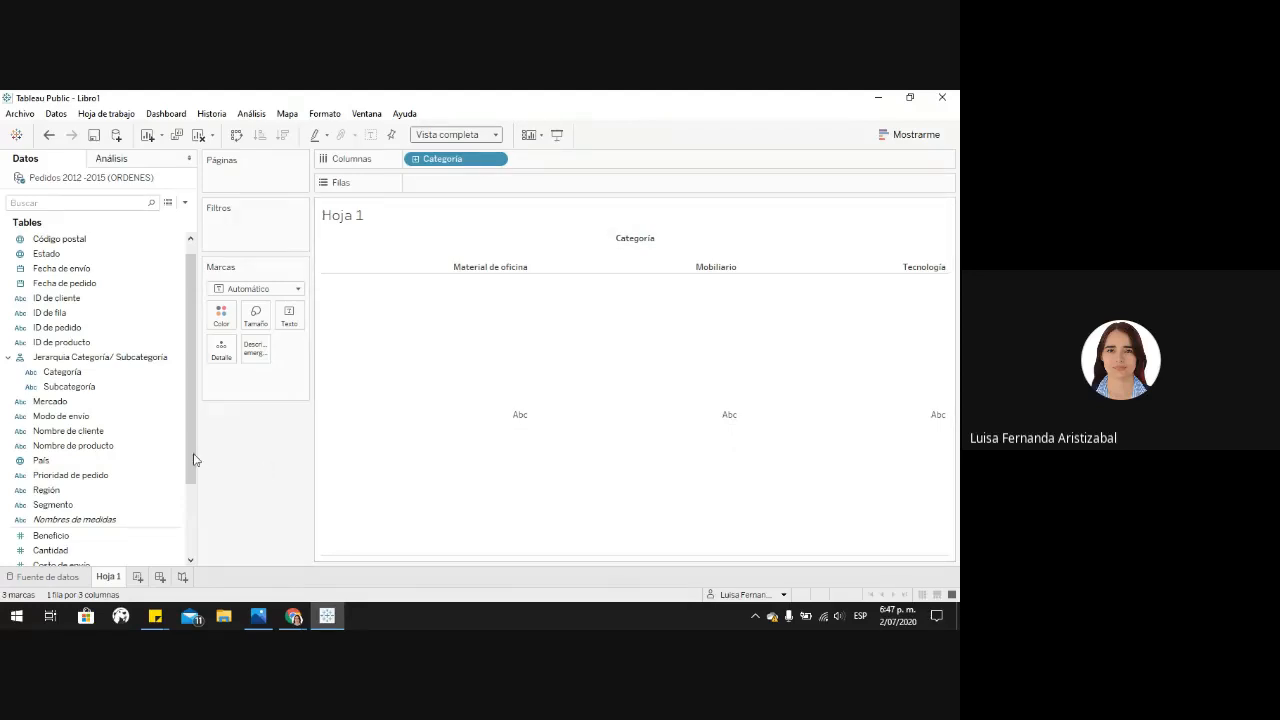
Step: Try Ventas on Rows as a bar chart by category and take the measure off again
drag(193, 456, 206, 526)
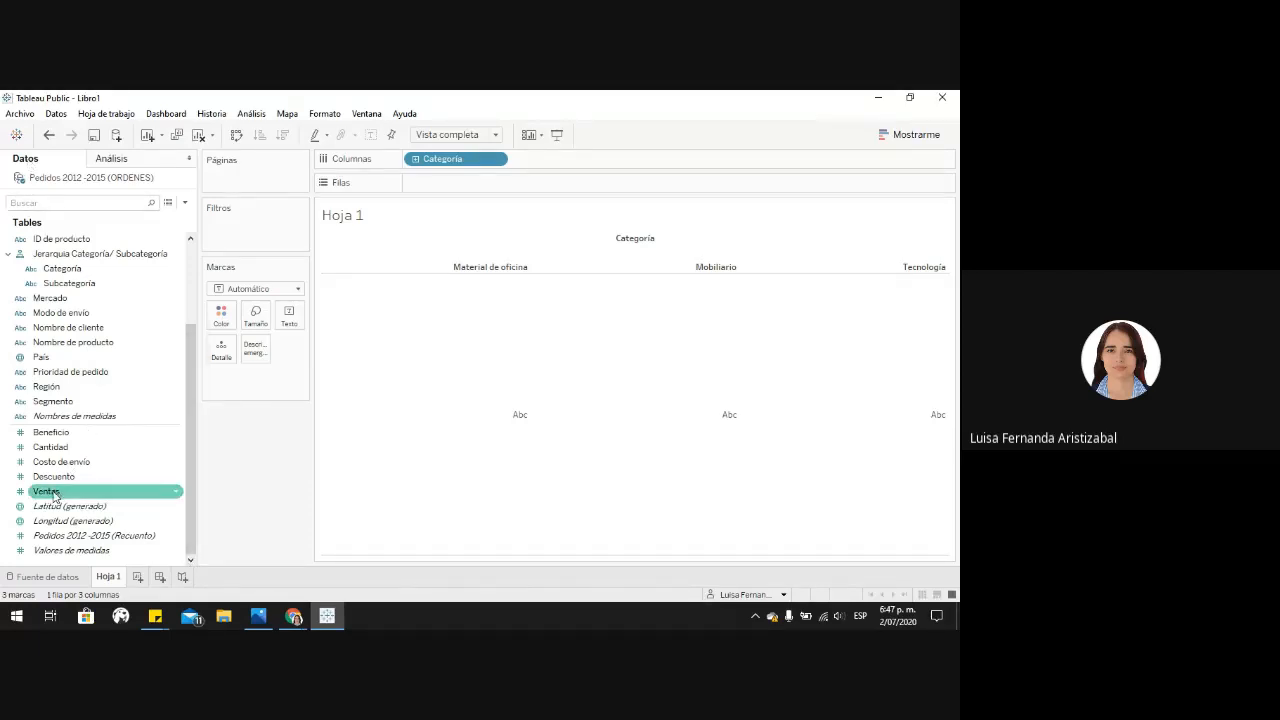
drag(56, 494, 434, 183)
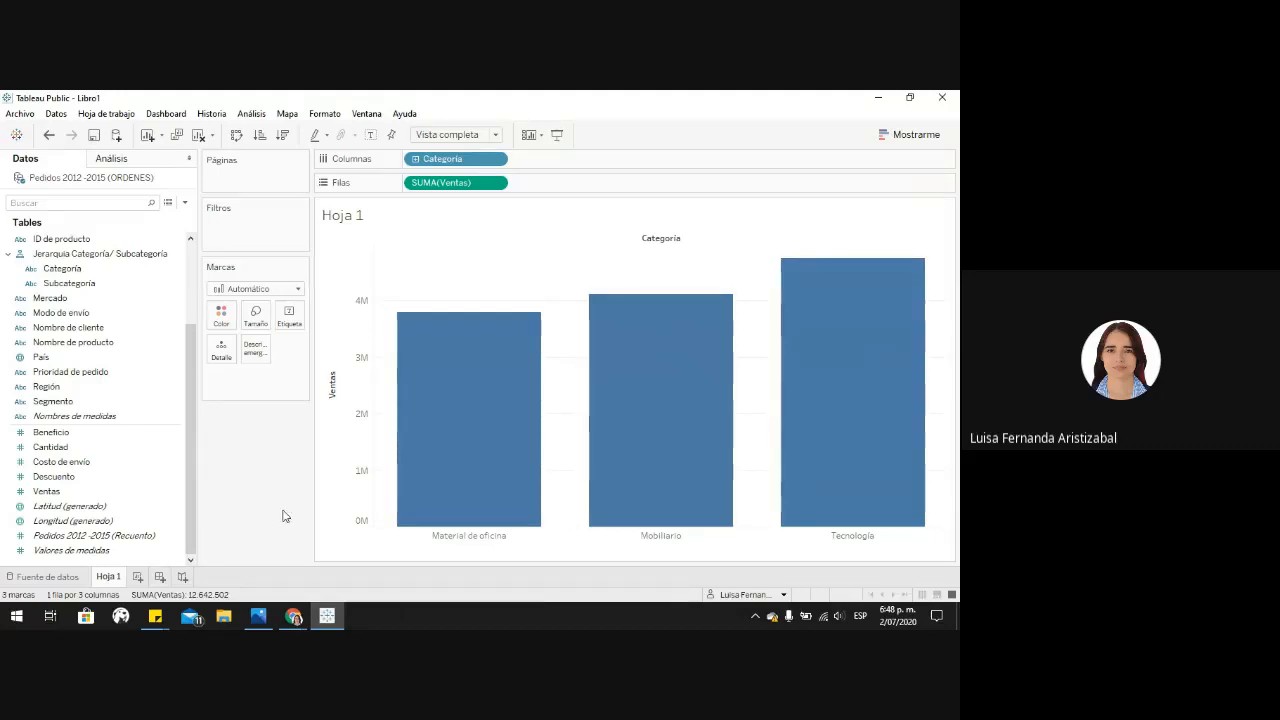
mouse_move(447, 405)
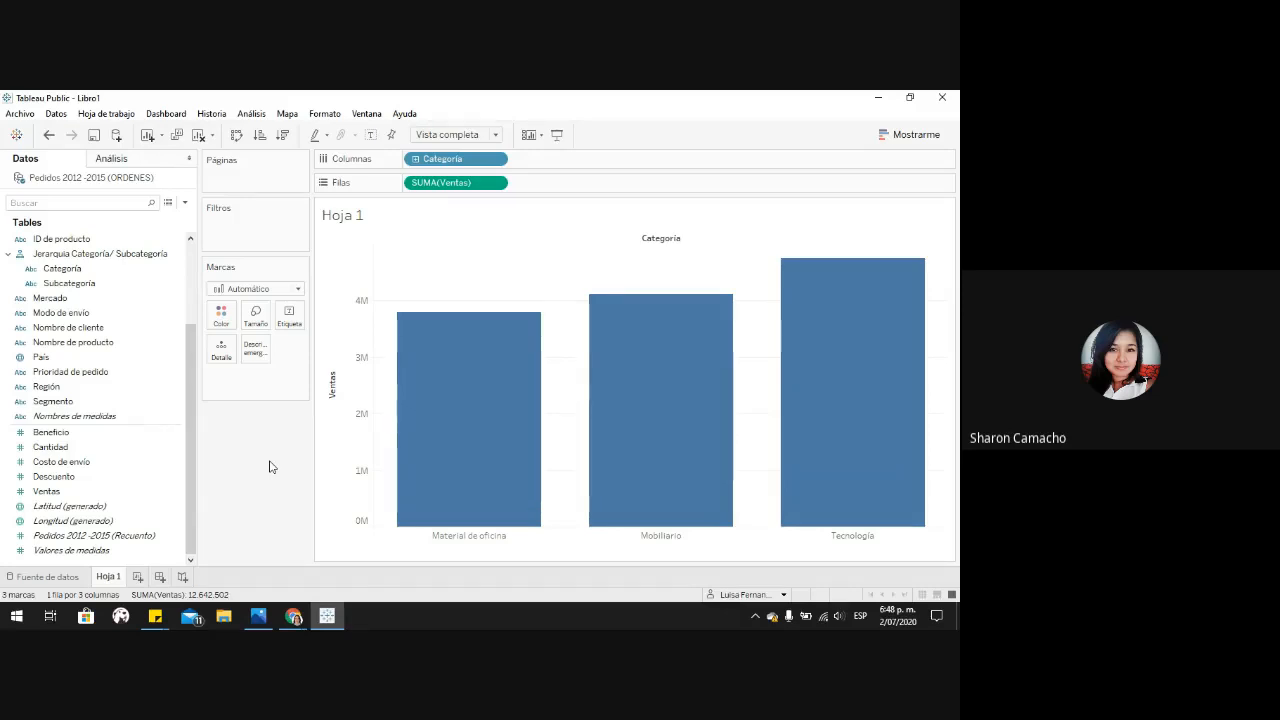
drag(445, 185, 252, 443)
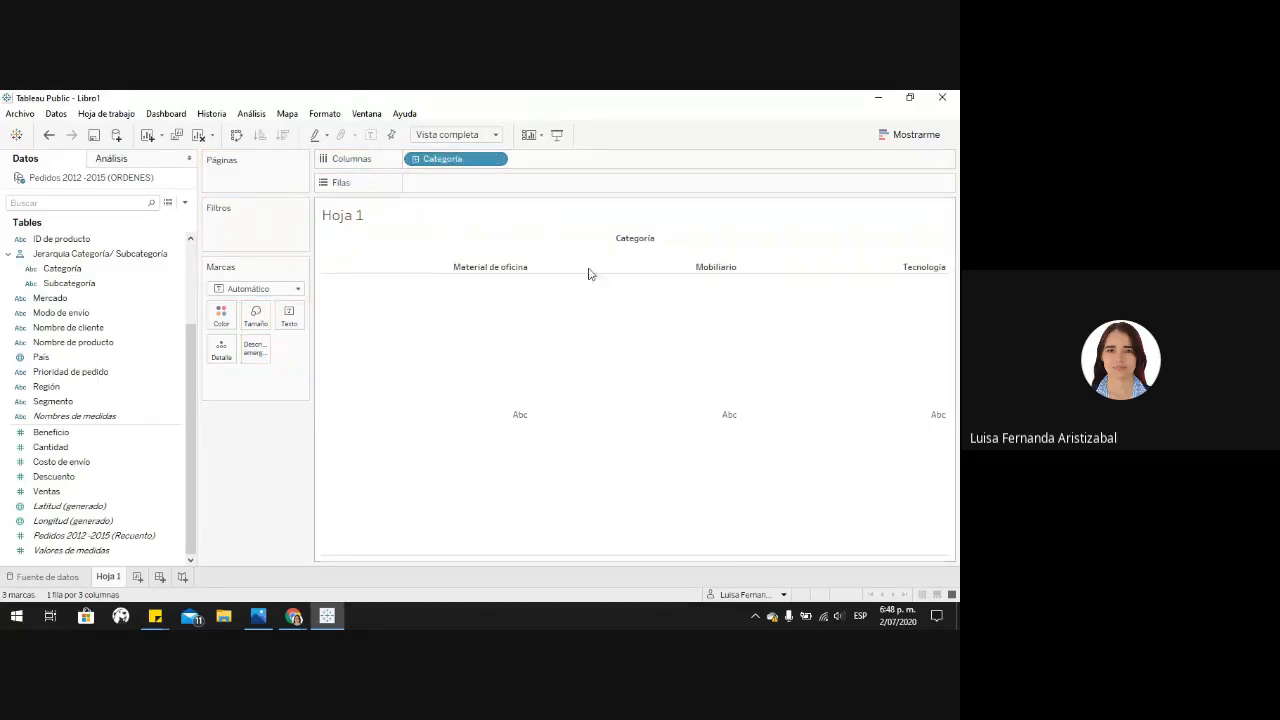
Step: Reapply the Vista completa fit to the worksheet view
click(456, 137)
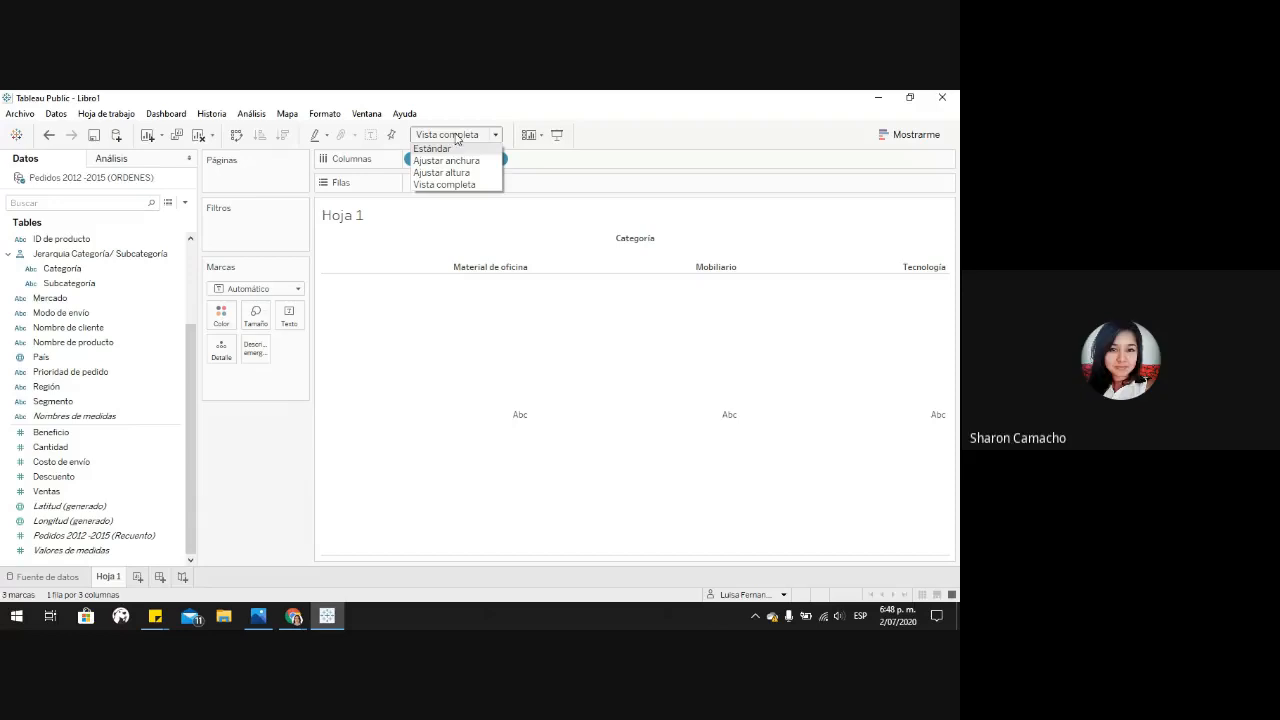
click(456, 137)
click(461, 137)
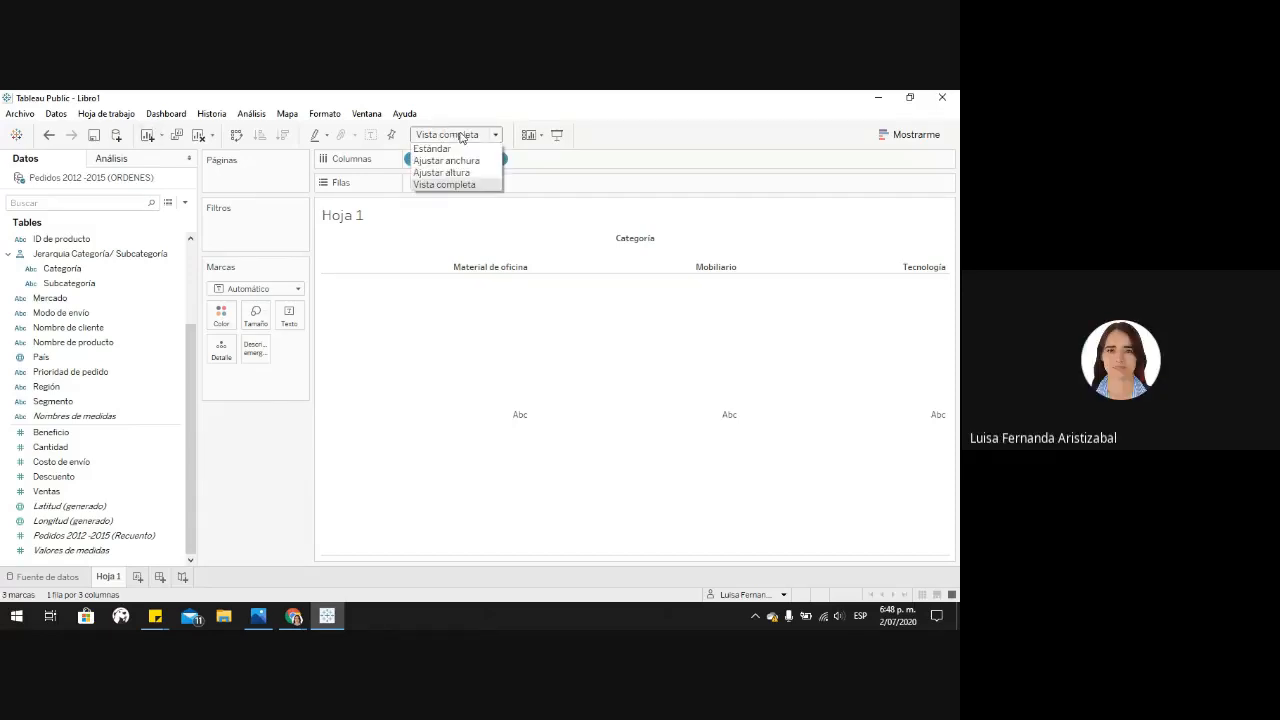
click(480, 186)
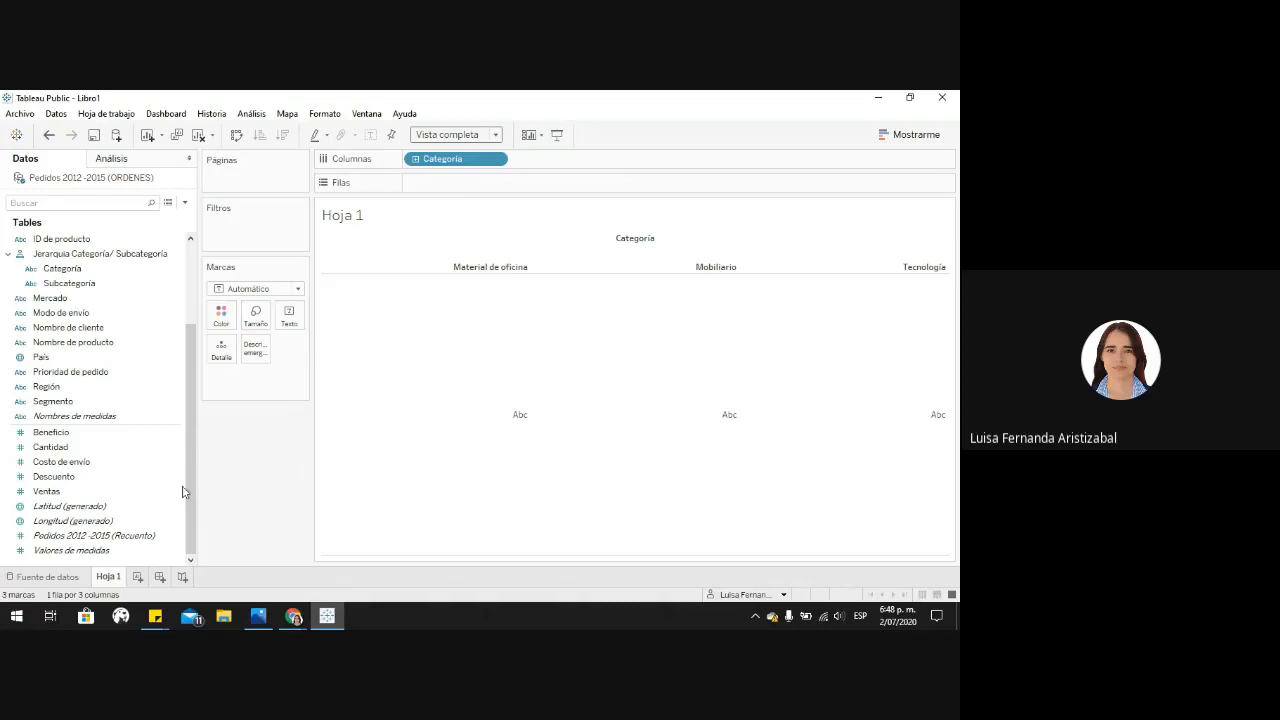
Step: Place Ventas on Rows and colour the category bars by Beneficio
mouse_move(88, 492)
mouse_down()
mouse_move(157, 482)
mouse_move(246, 400)
mouse_move(88, 496)
mouse_move(177, 466)
mouse_move(480, 196)
mouse_move(471, 186)
mouse_up()
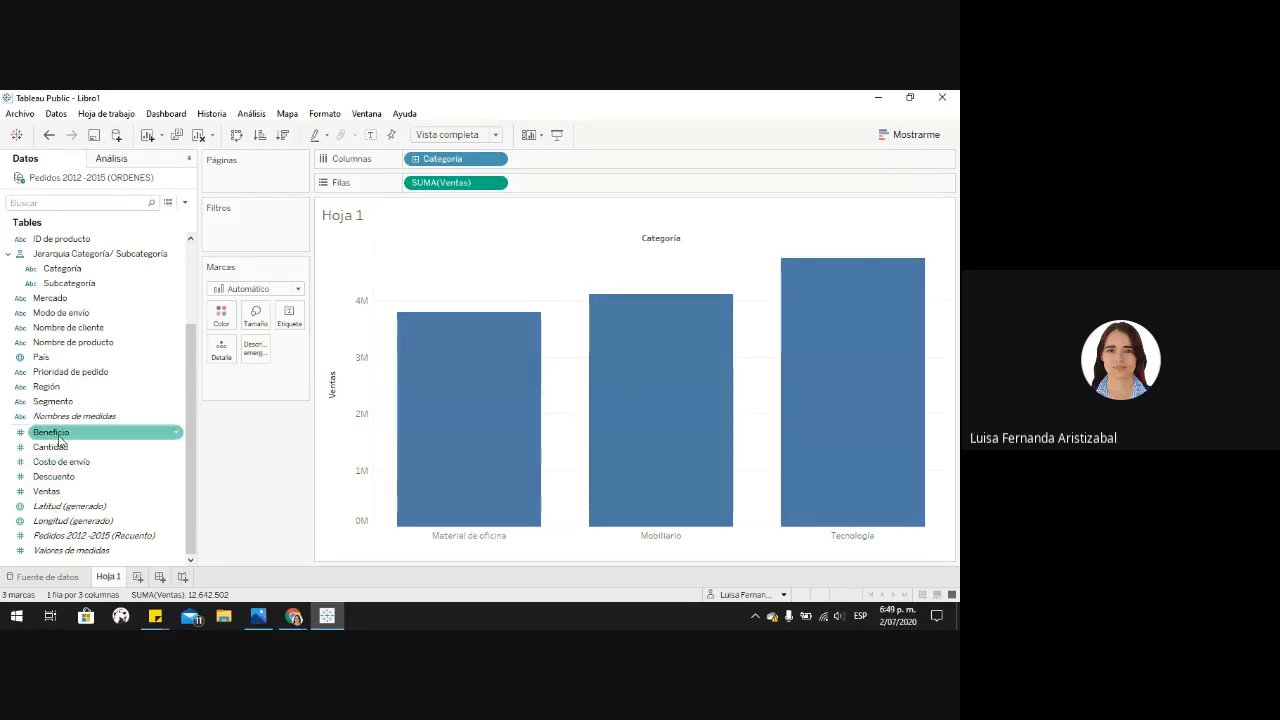
mouse_move(72, 435)
mouse_down()
mouse_move(228, 330)
mouse_move(221, 320)
mouse_up()
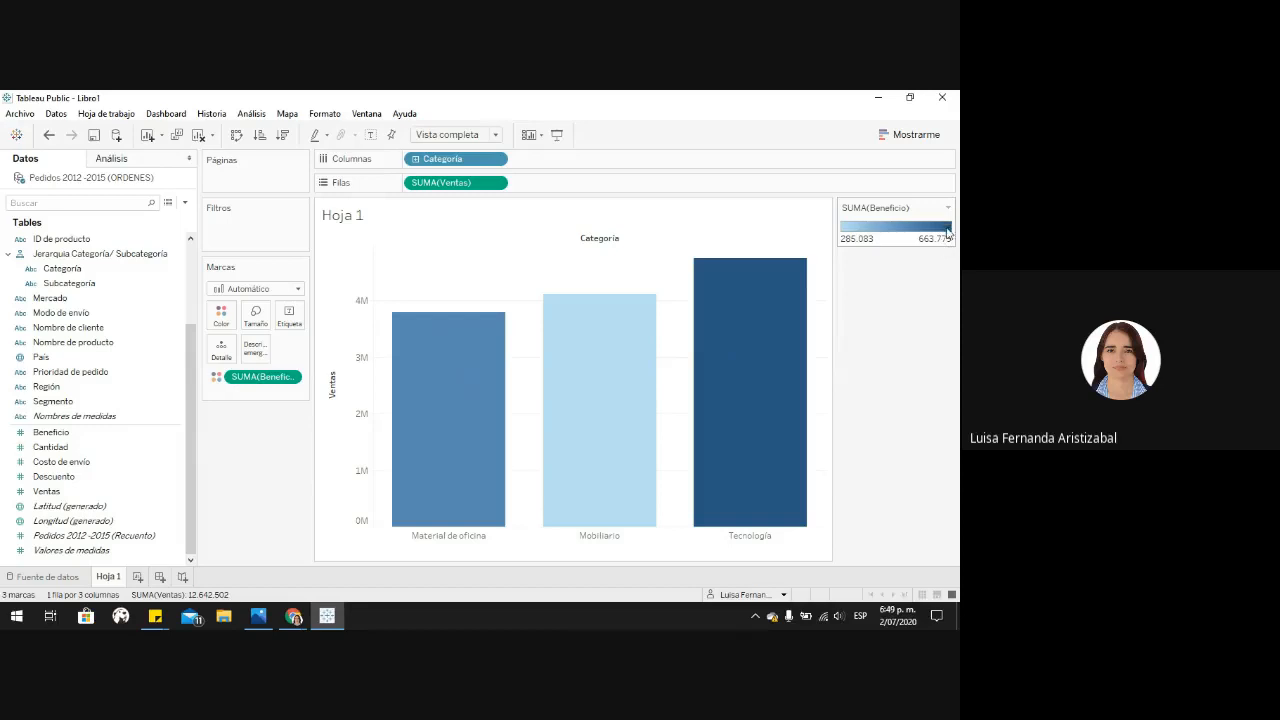
mouse_move(563, 457)
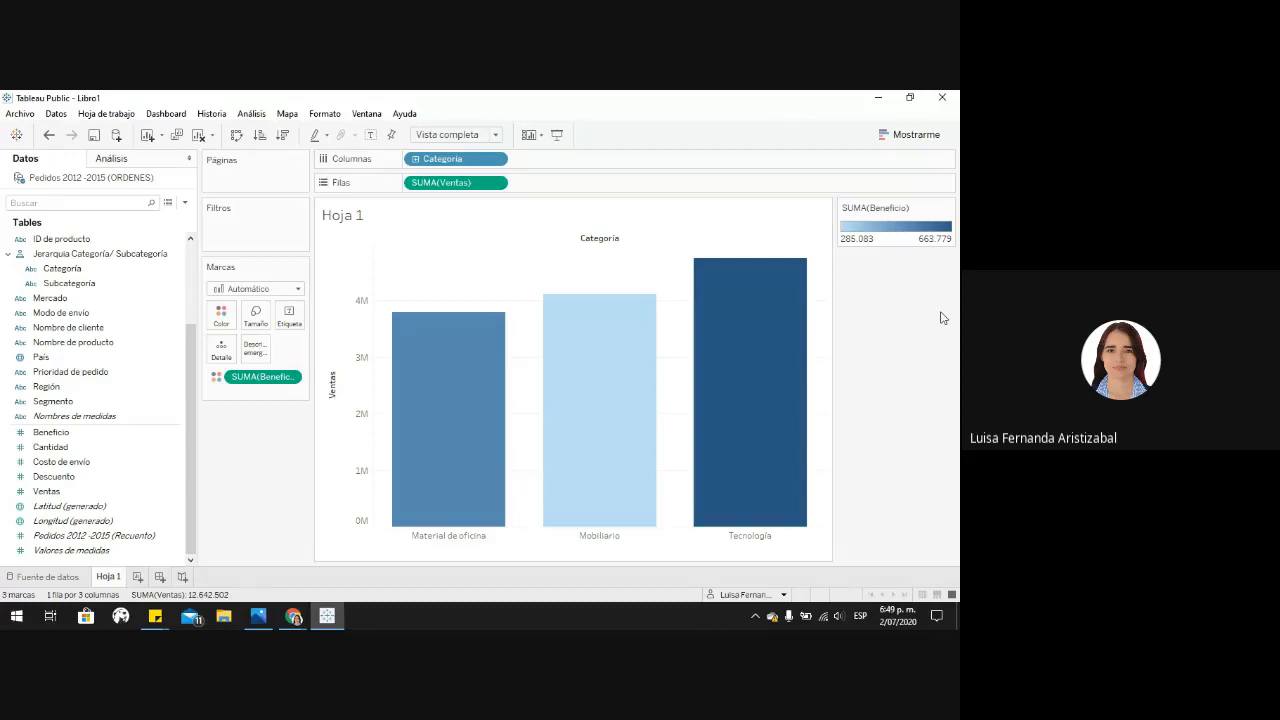
Step: Drill down from Categoría to Subcategoría to examine sales and profit per subcategory, and collapse the hierarchy again
click(415, 160)
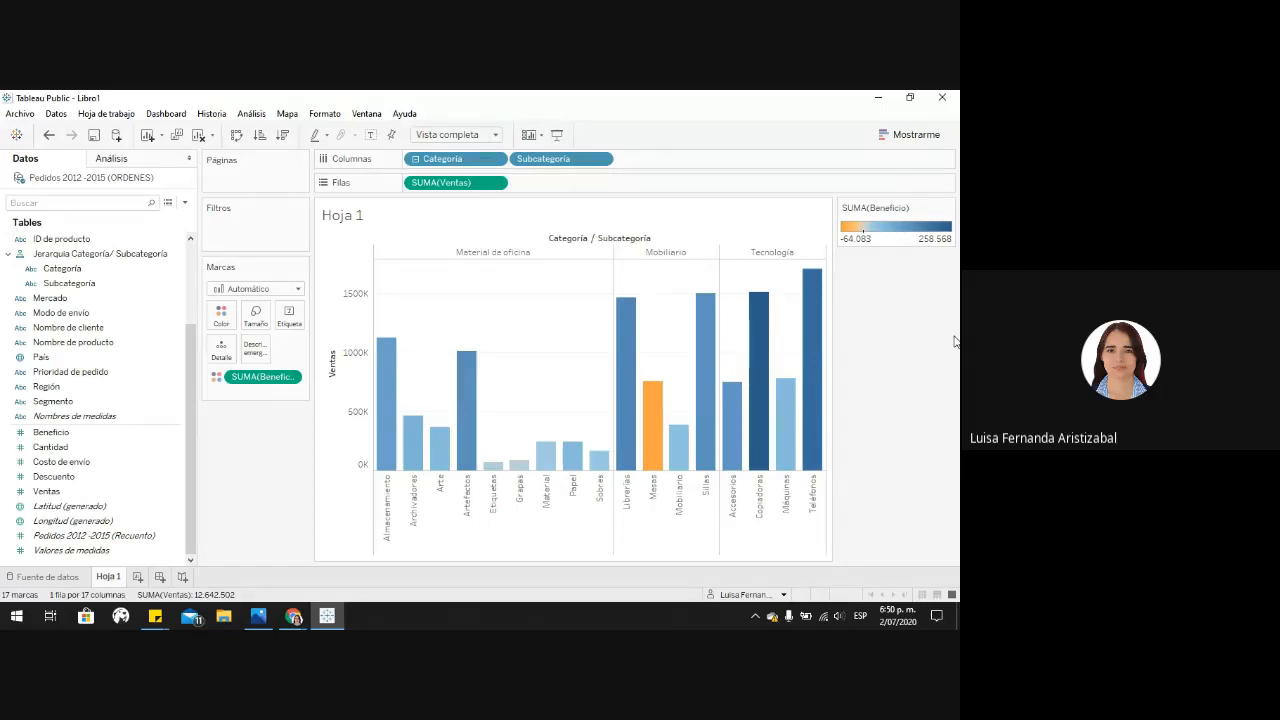
mouse_move(652, 422)
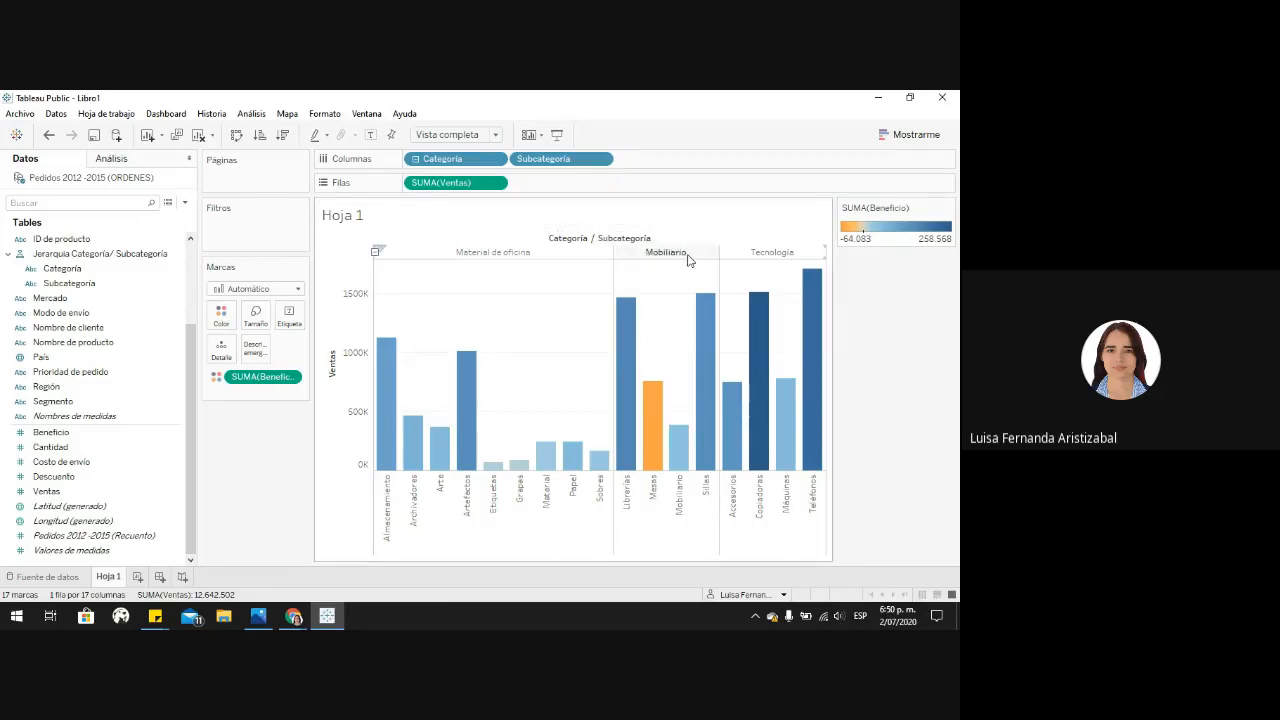
click(414, 160)
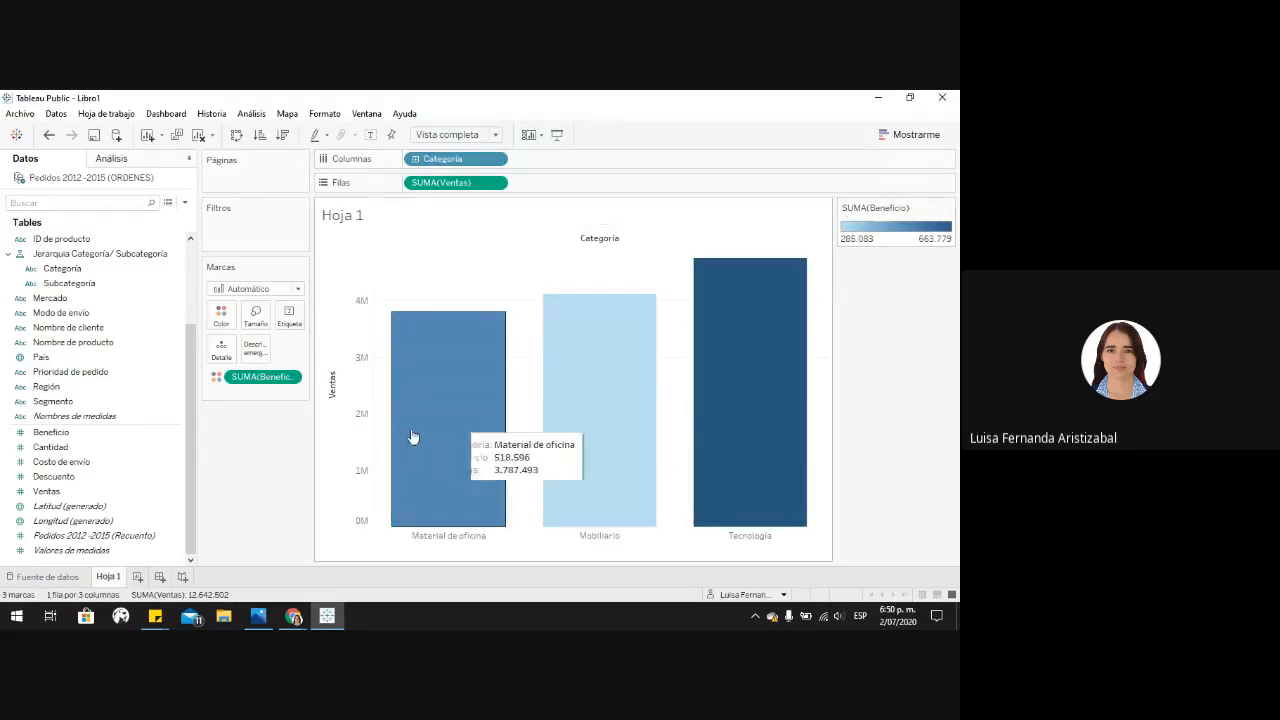
Step: Drill the chart down to Subcategoría and change the alias of the Copiadoras member to Fotocopiadoras
click(414, 159)
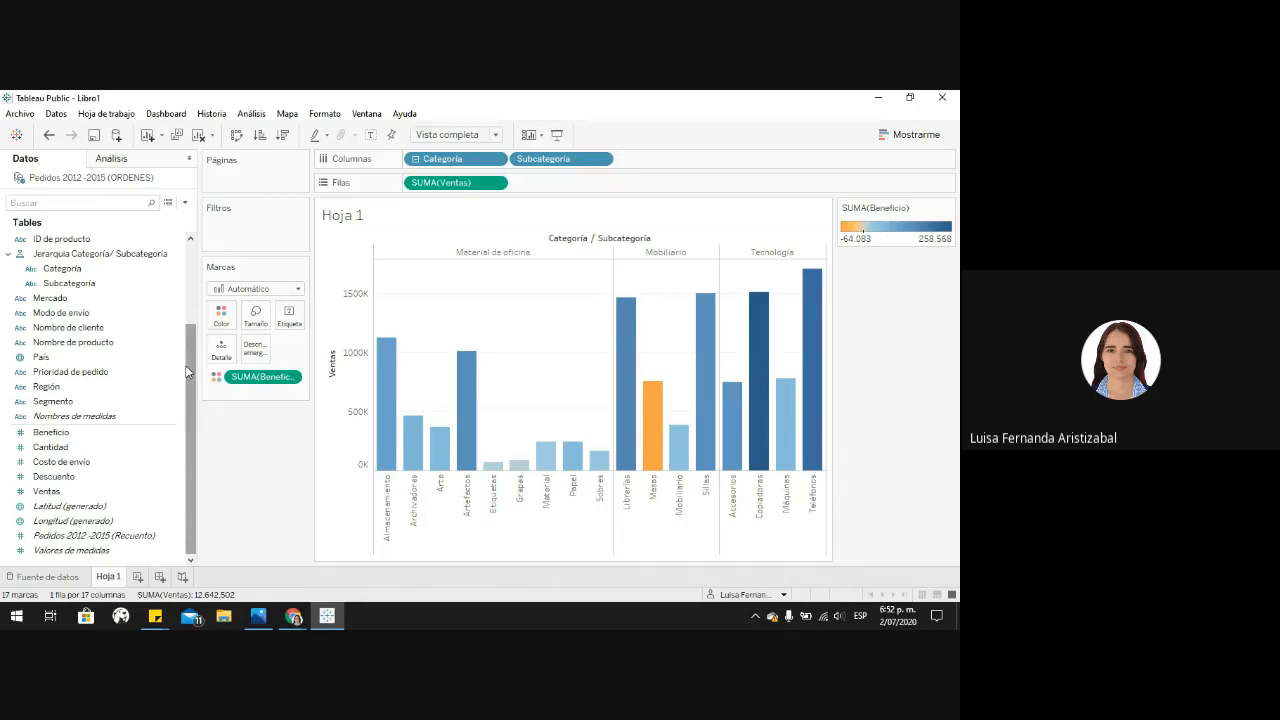
scroll(192, 376, up, 2)
click(90, 374)
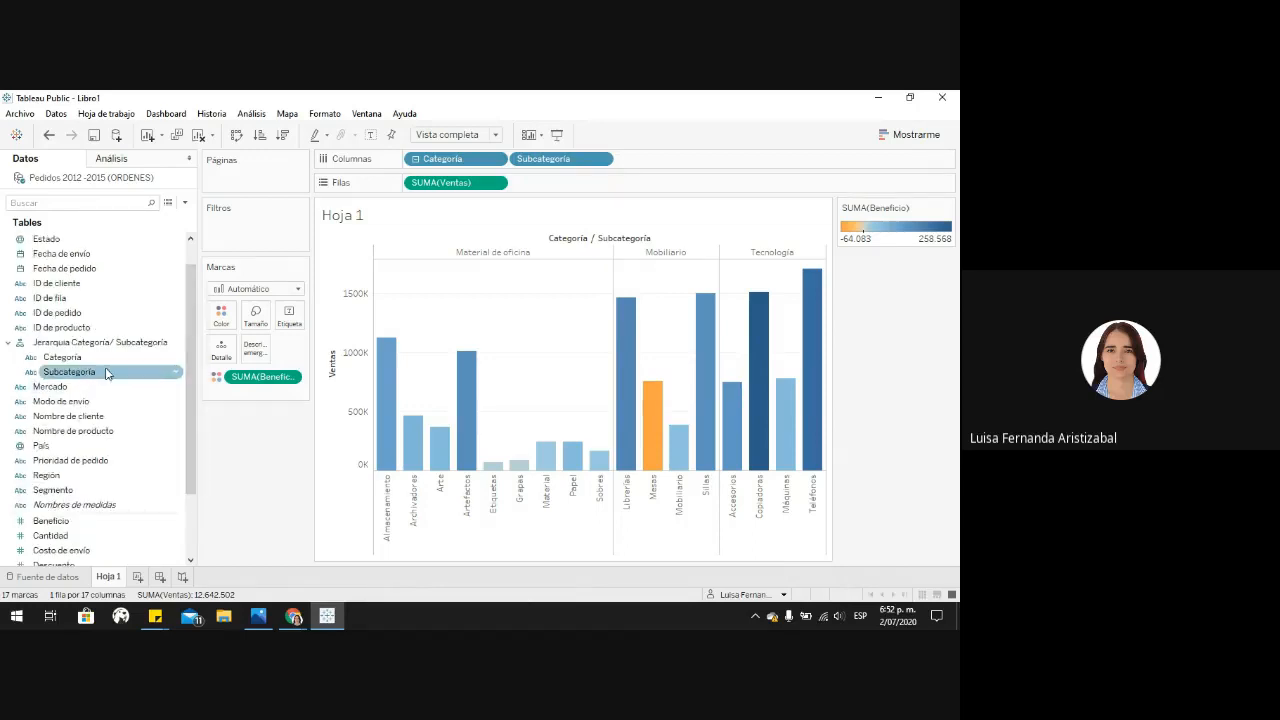
right_click(156, 376)
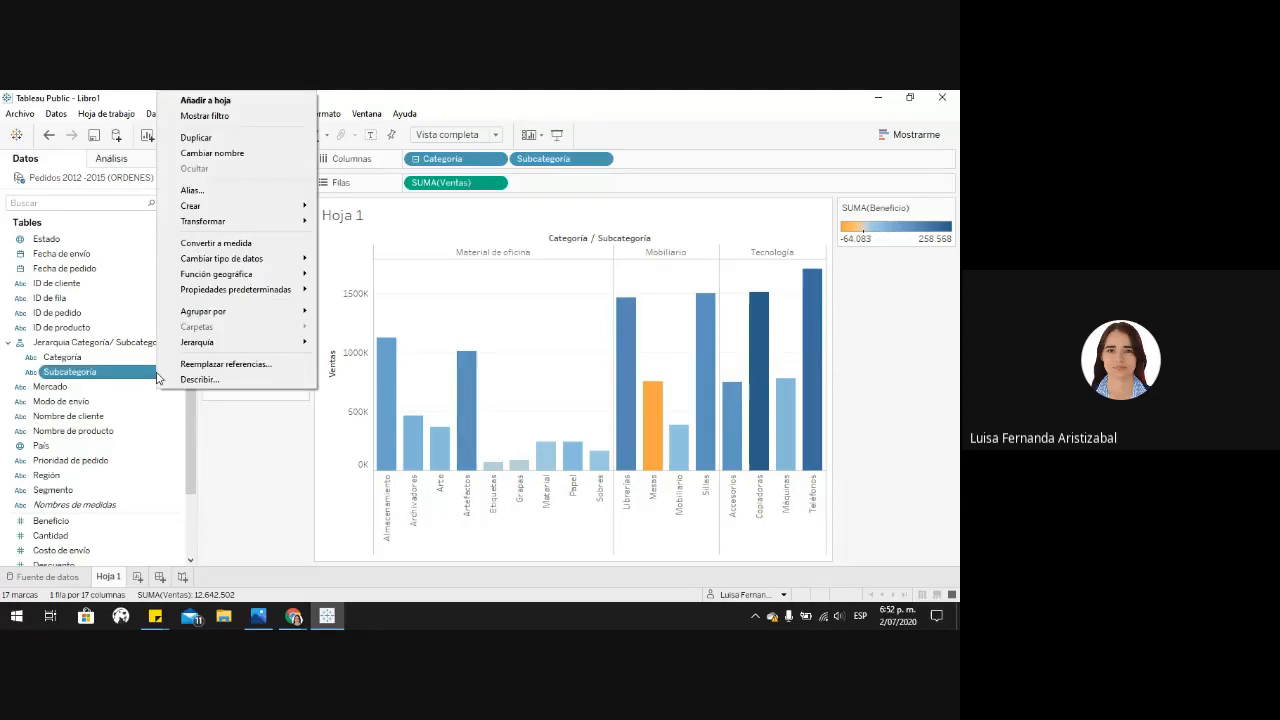
click(210, 194)
drag(463, 231, 463, 144)
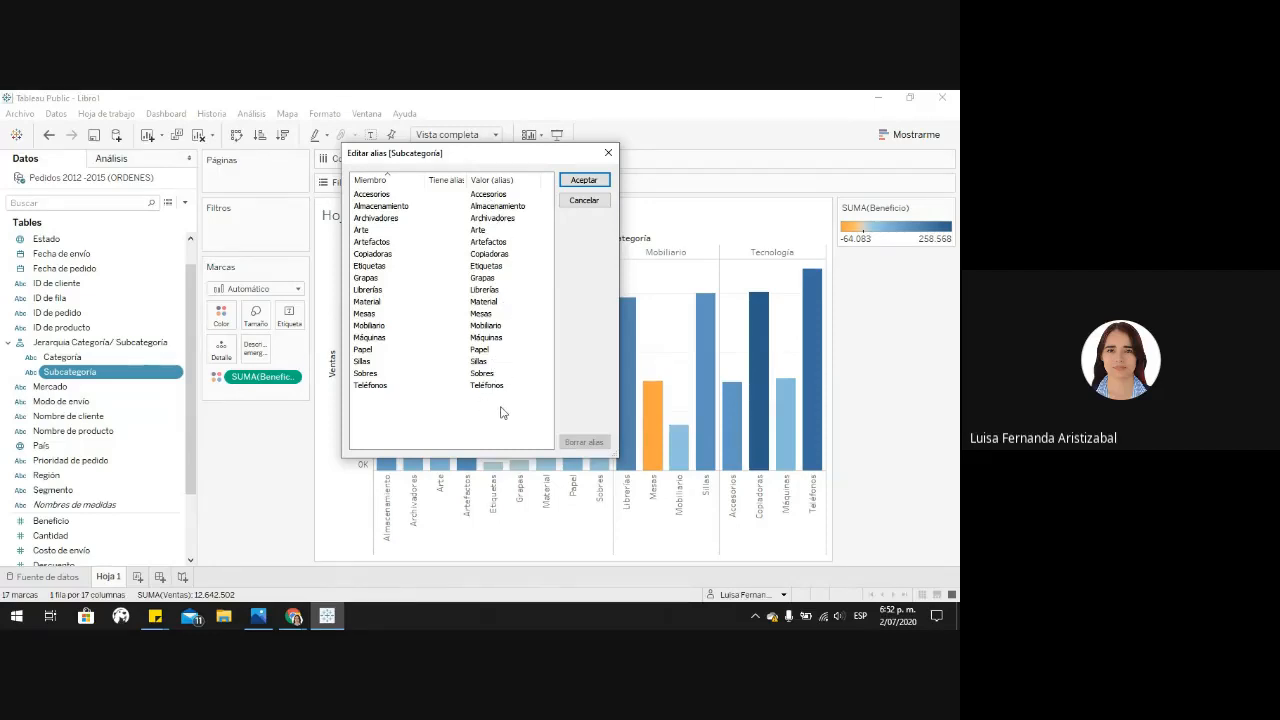
click(487, 254)
click(487, 254)
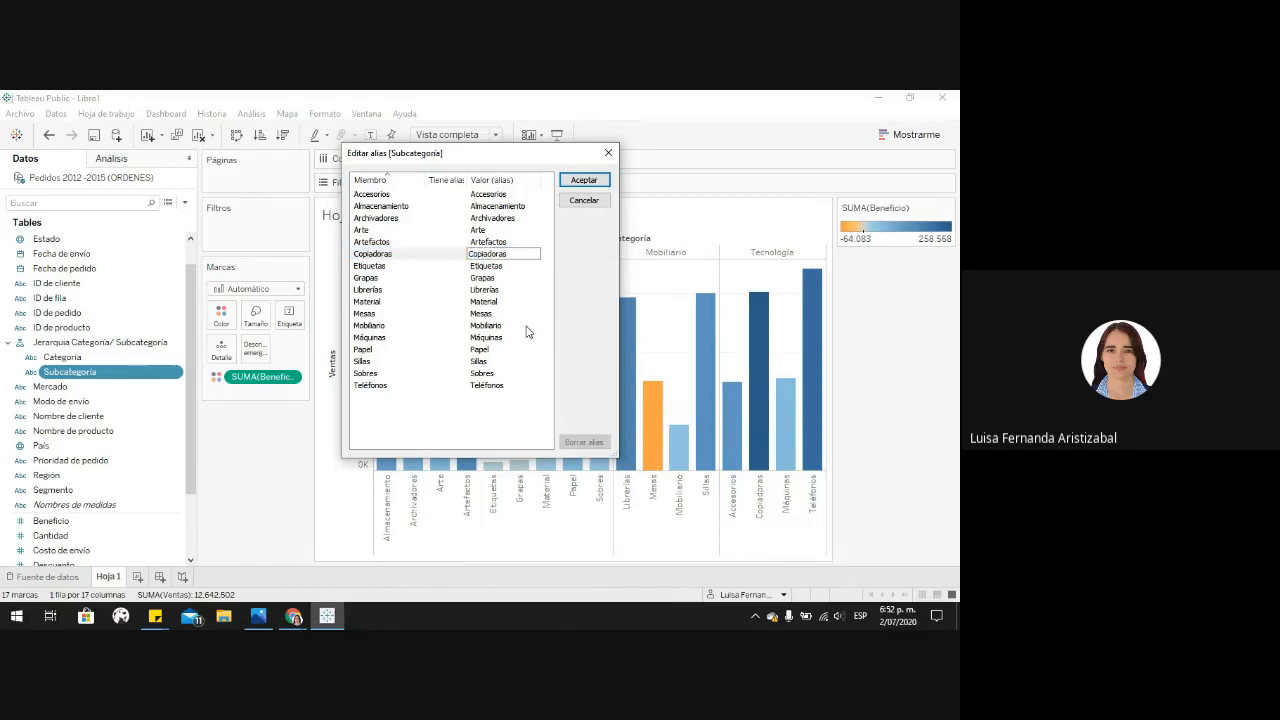
key(Delete)
text(Fotoc)
click(584, 180)
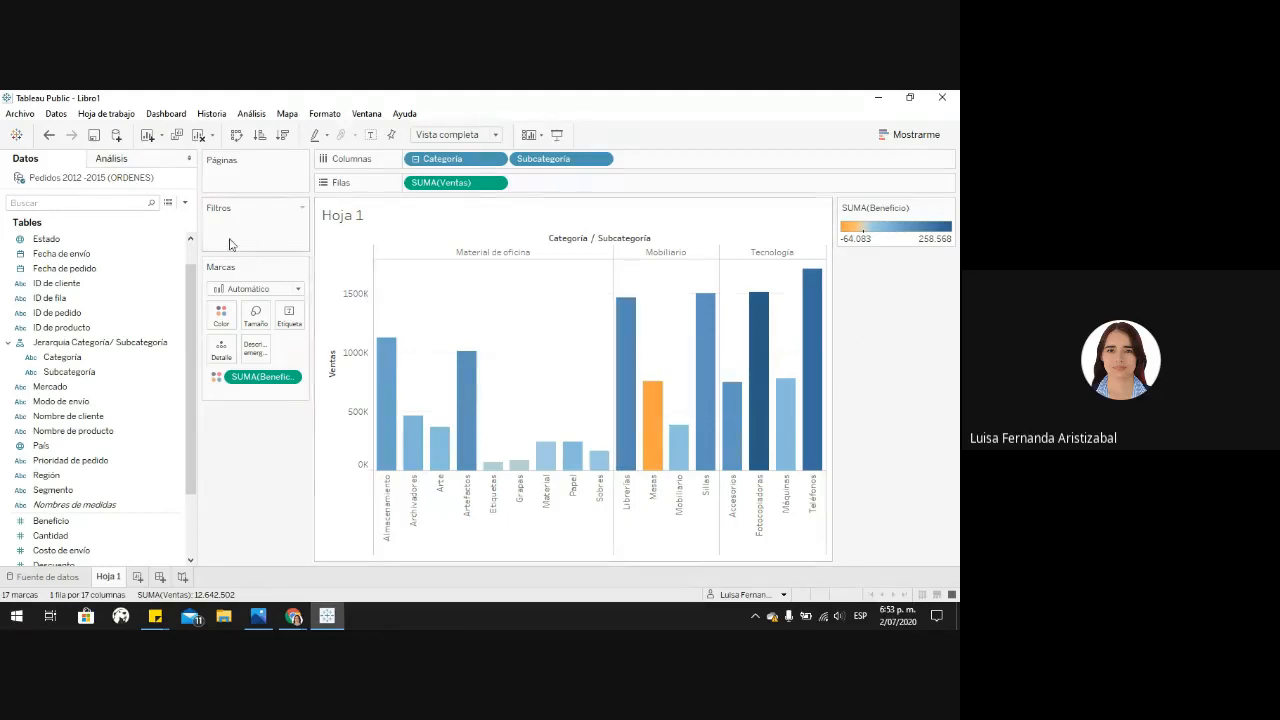
Step: Sort the subcategory bars by Ventas in ascending order, and switch the sort to descending
click(259, 136)
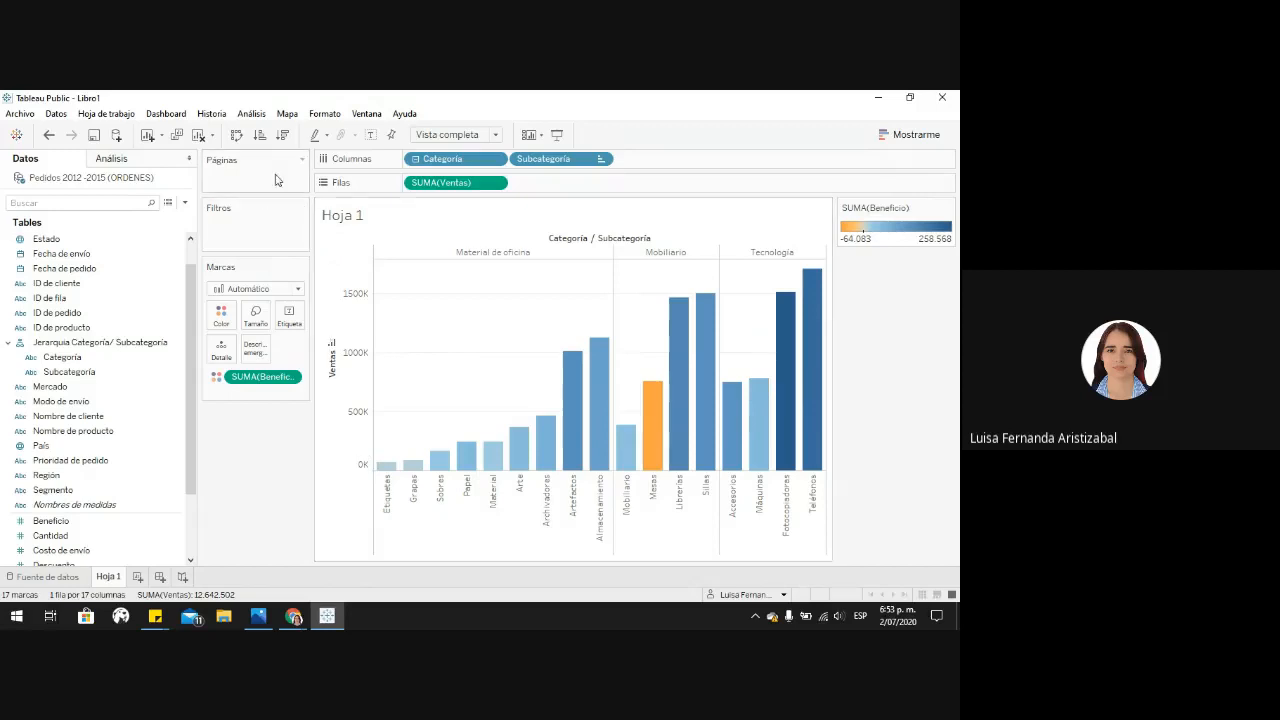
click(284, 136)
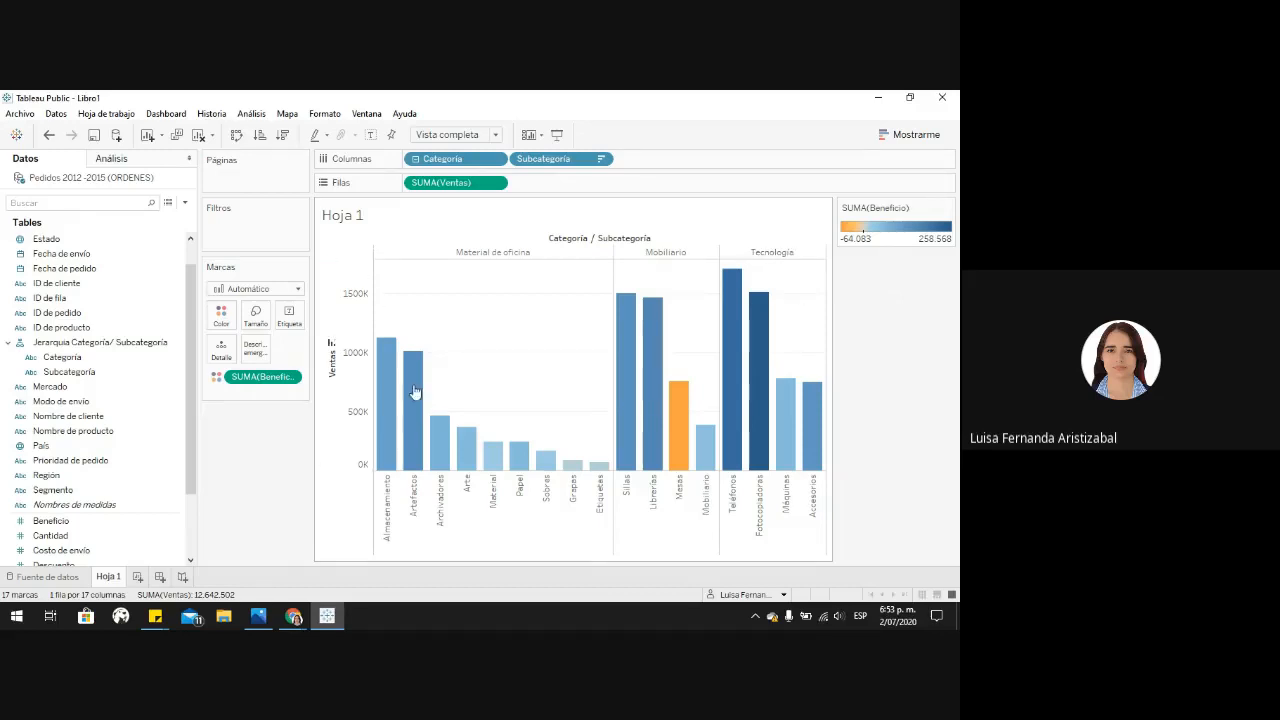
Step: Sort Categoría on Columns in descending order by the field Ventas, aggregated as Suma
mouse_move(457, 471)
click(496, 162)
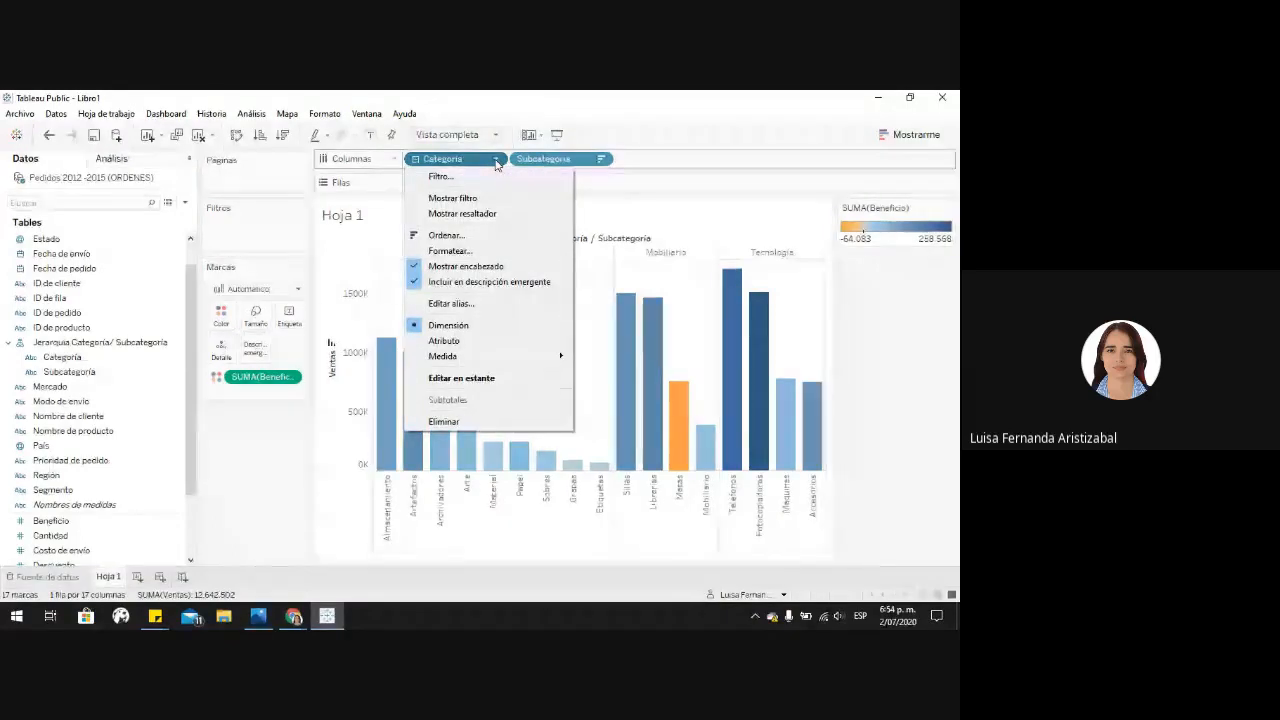
click(477, 237)
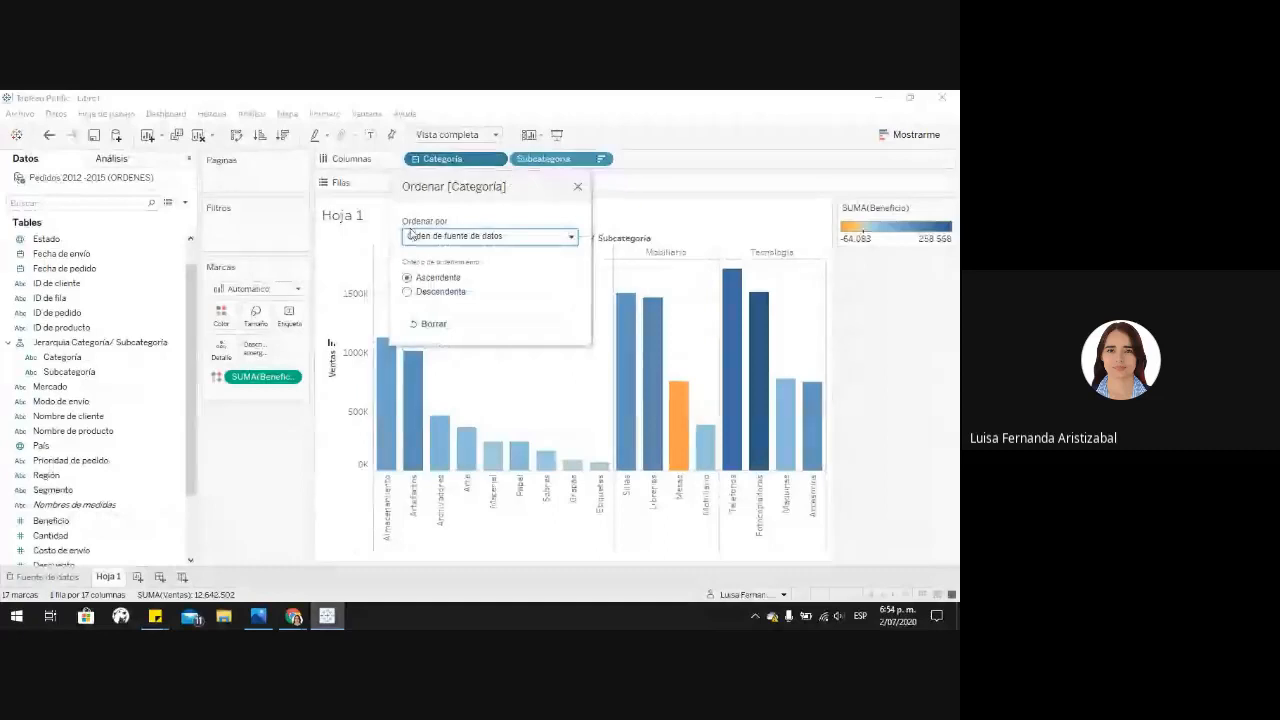
click(470, 237)
click(449, 280)
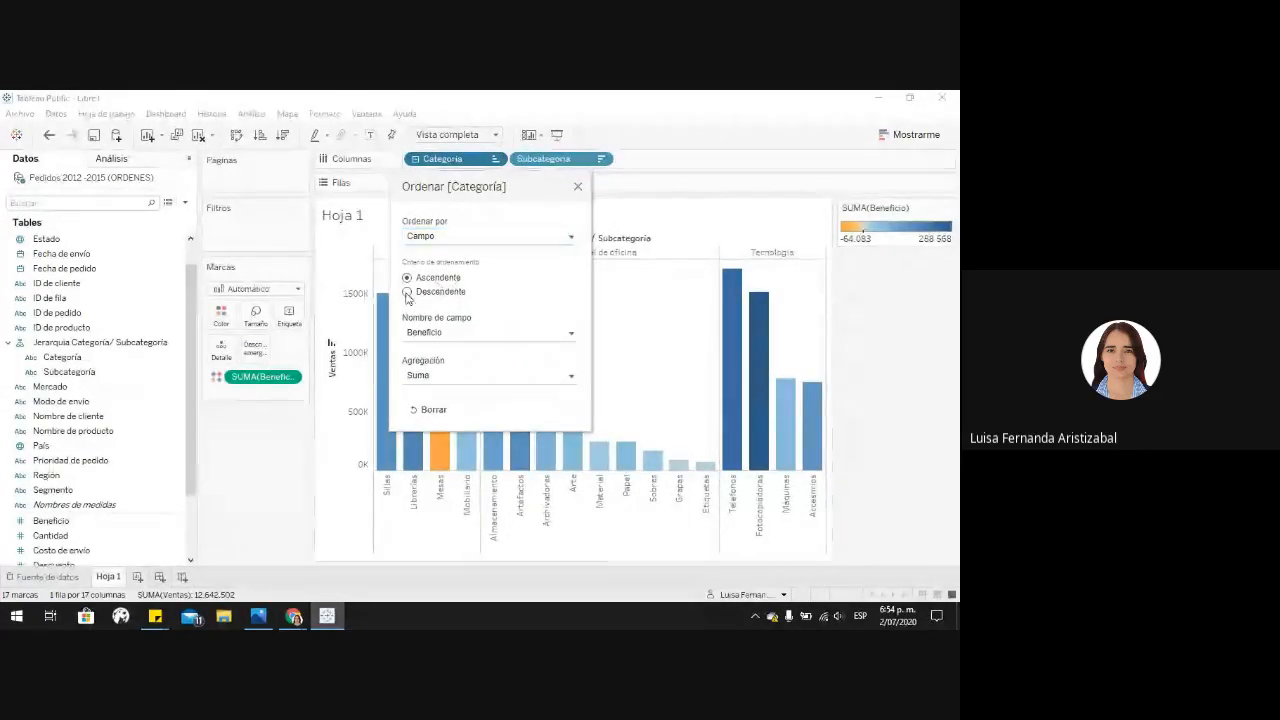
click(448, 293)
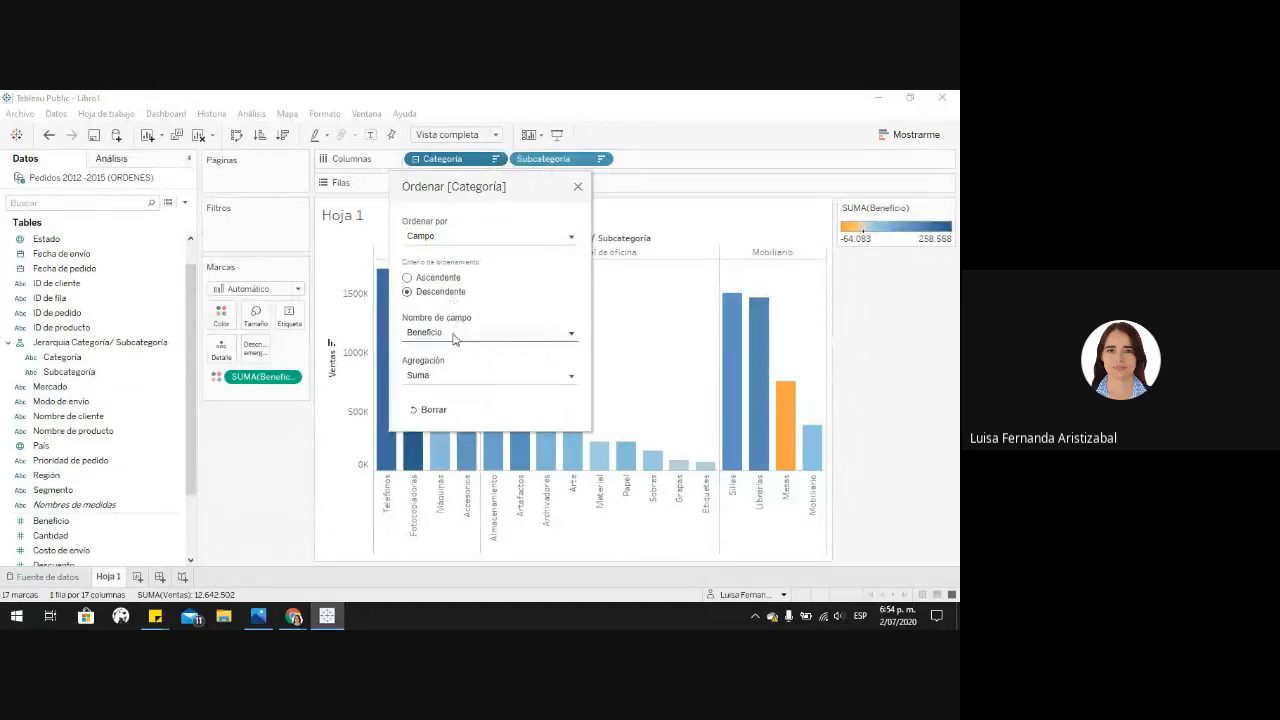
click(440, 336)
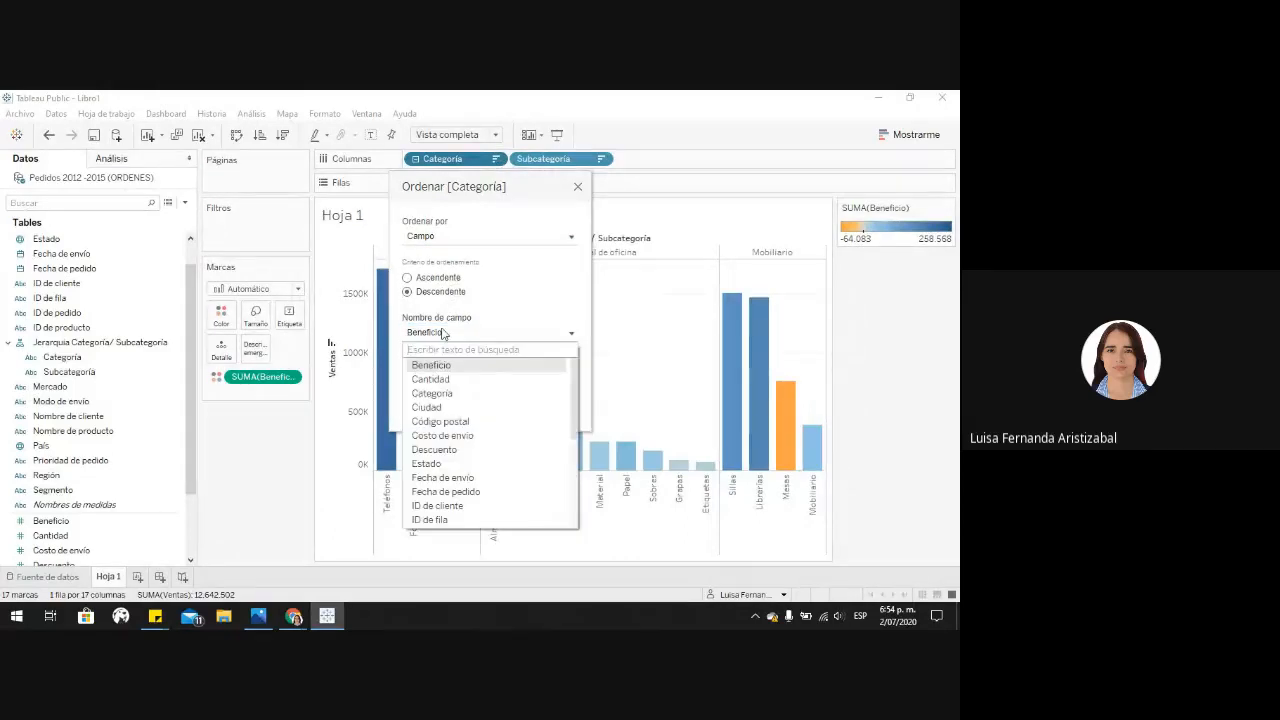
text(vent)
key(Return)
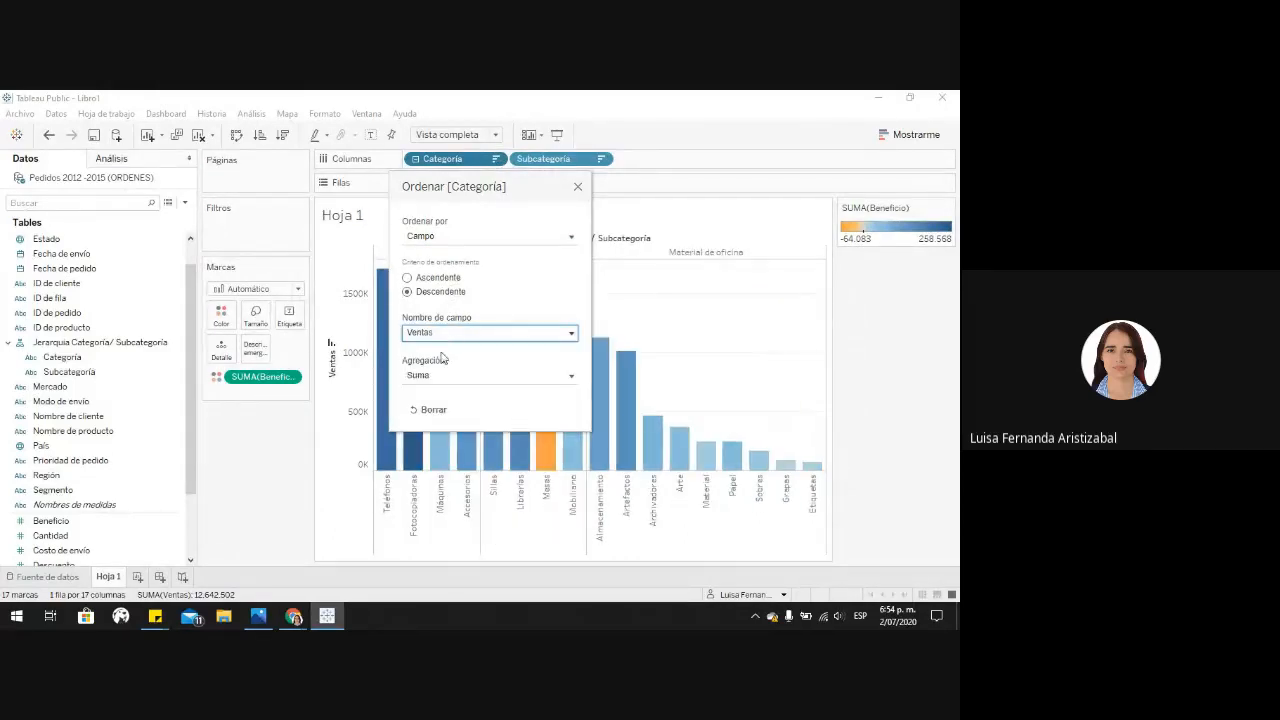
click(577, 187)
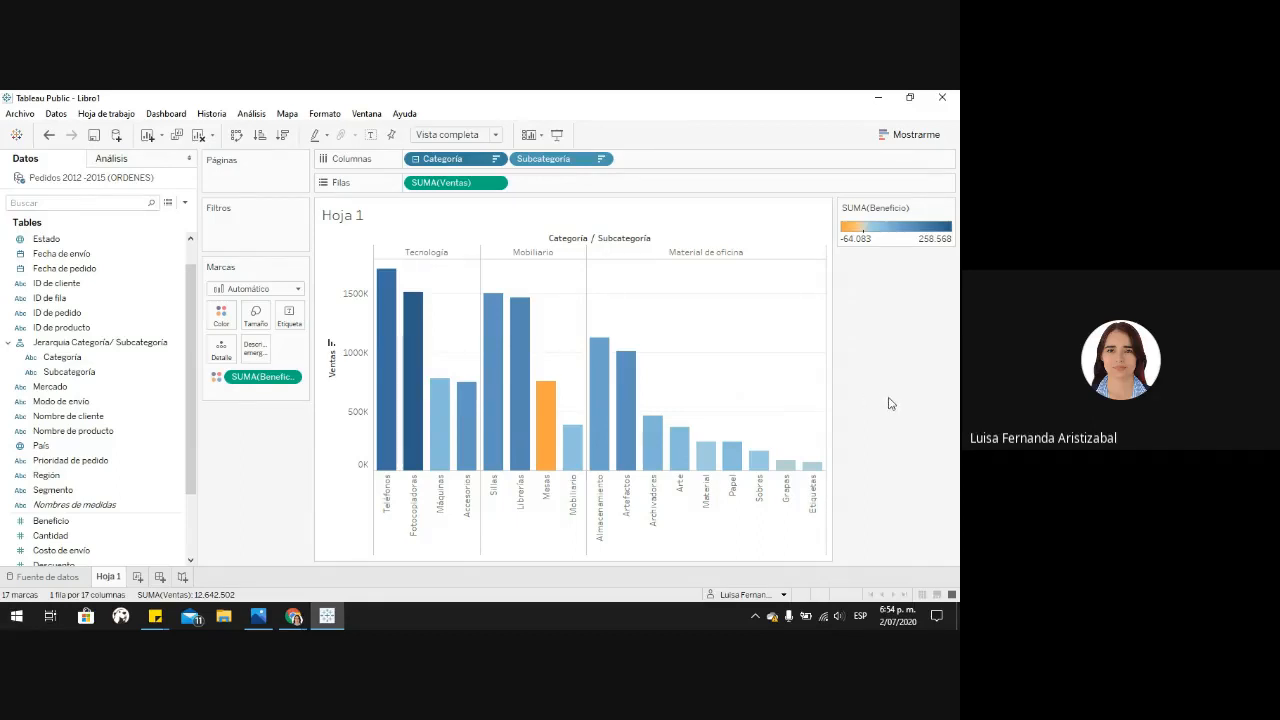
Step: Change the Subcategoría sort from nested to the field Beneficio, in descending order and aggregated as Suma
click(602, 160)
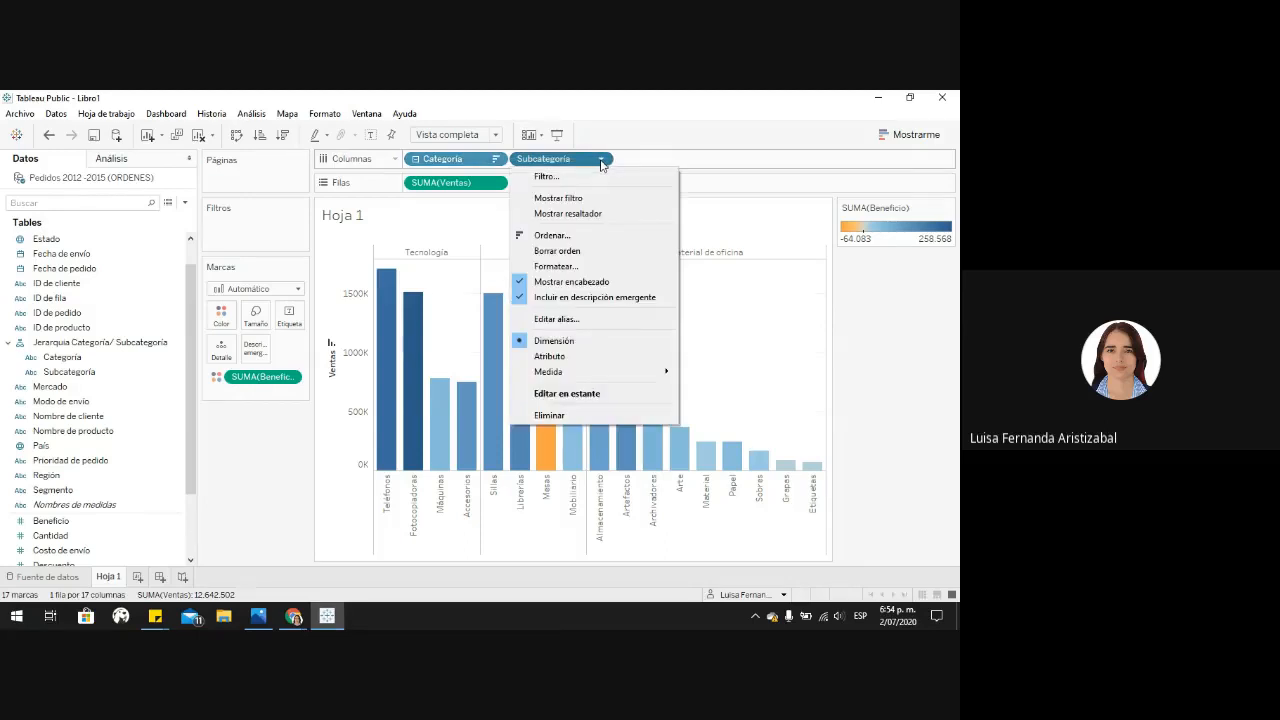
click(601, 237)
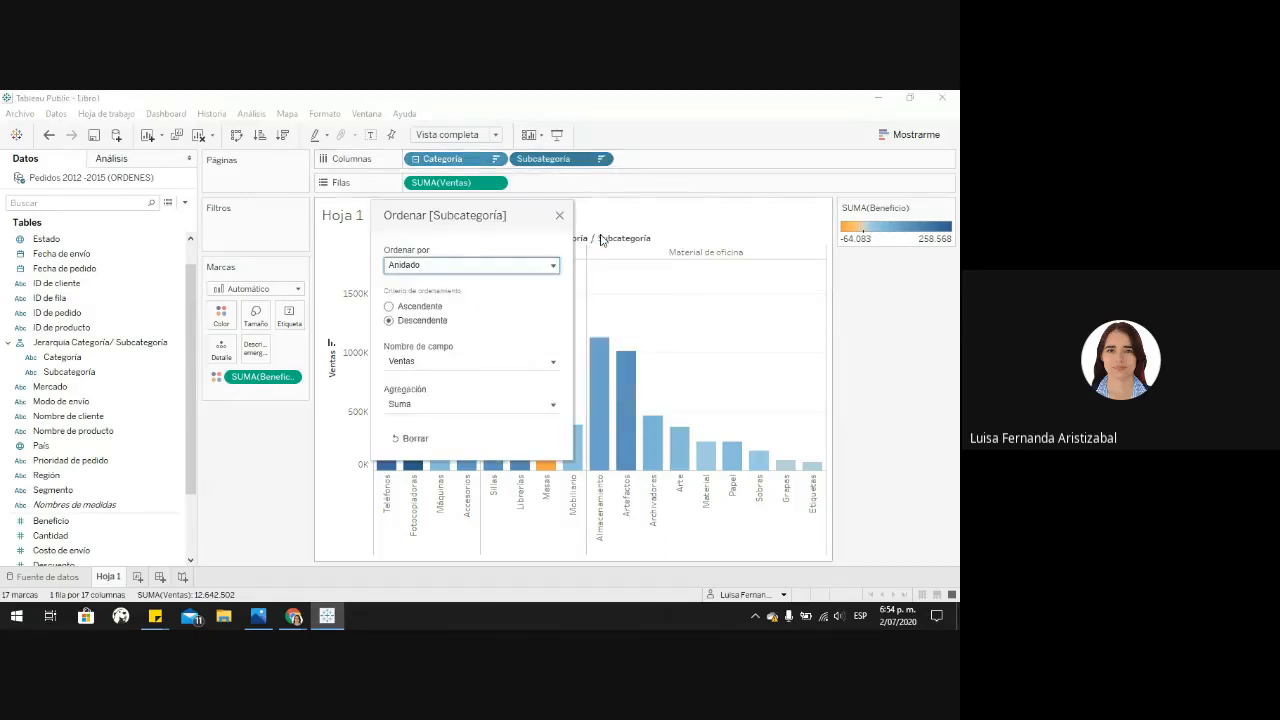
click(462, 266)
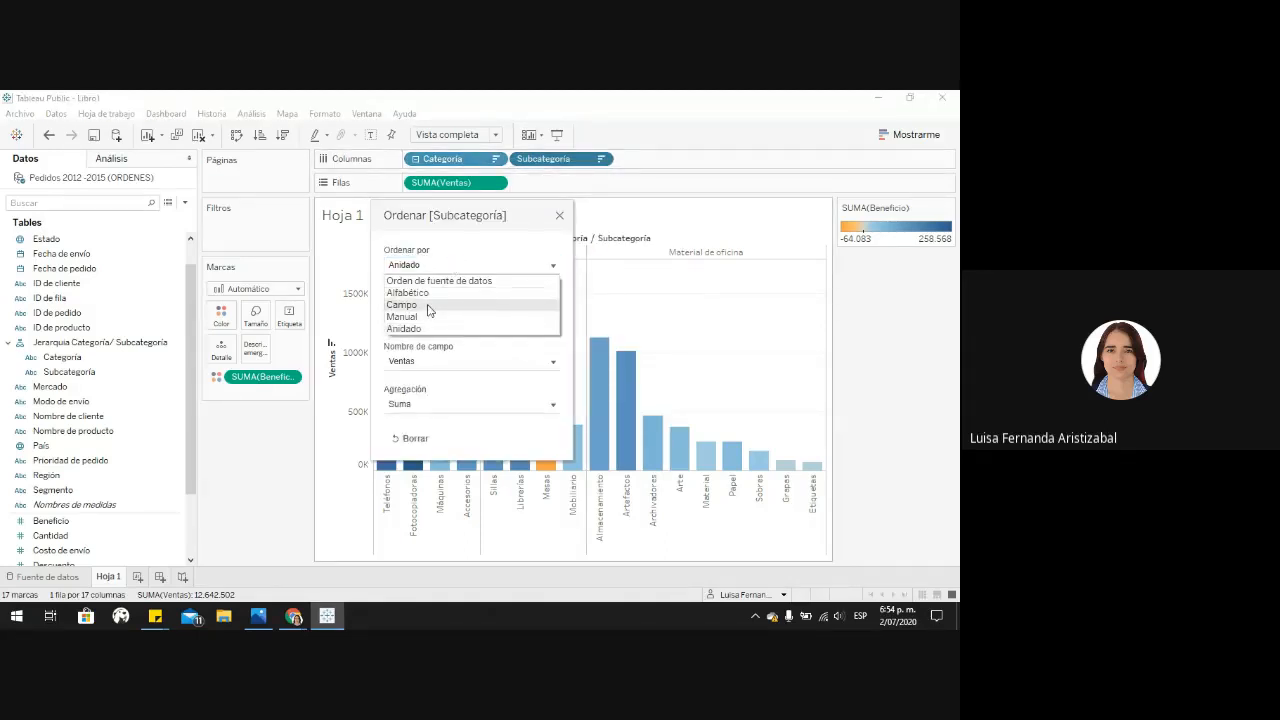
click(425, 305)
click(440, 322)
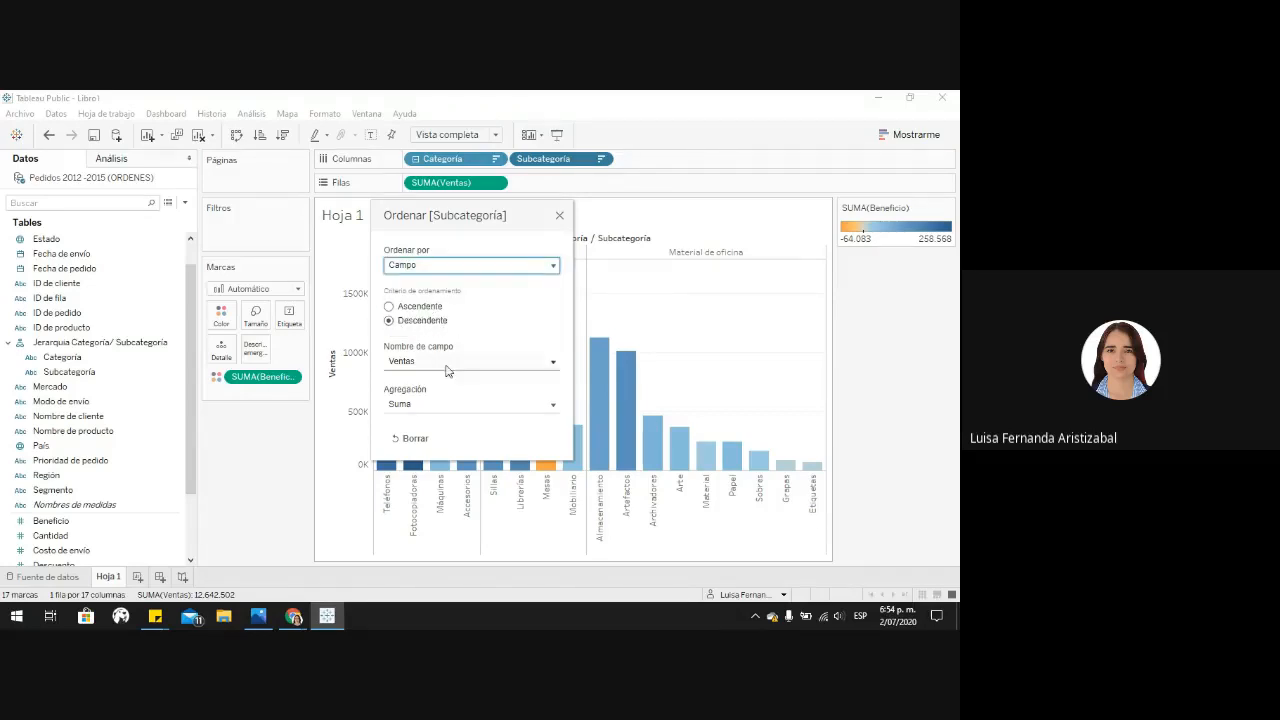
click(440, 363)
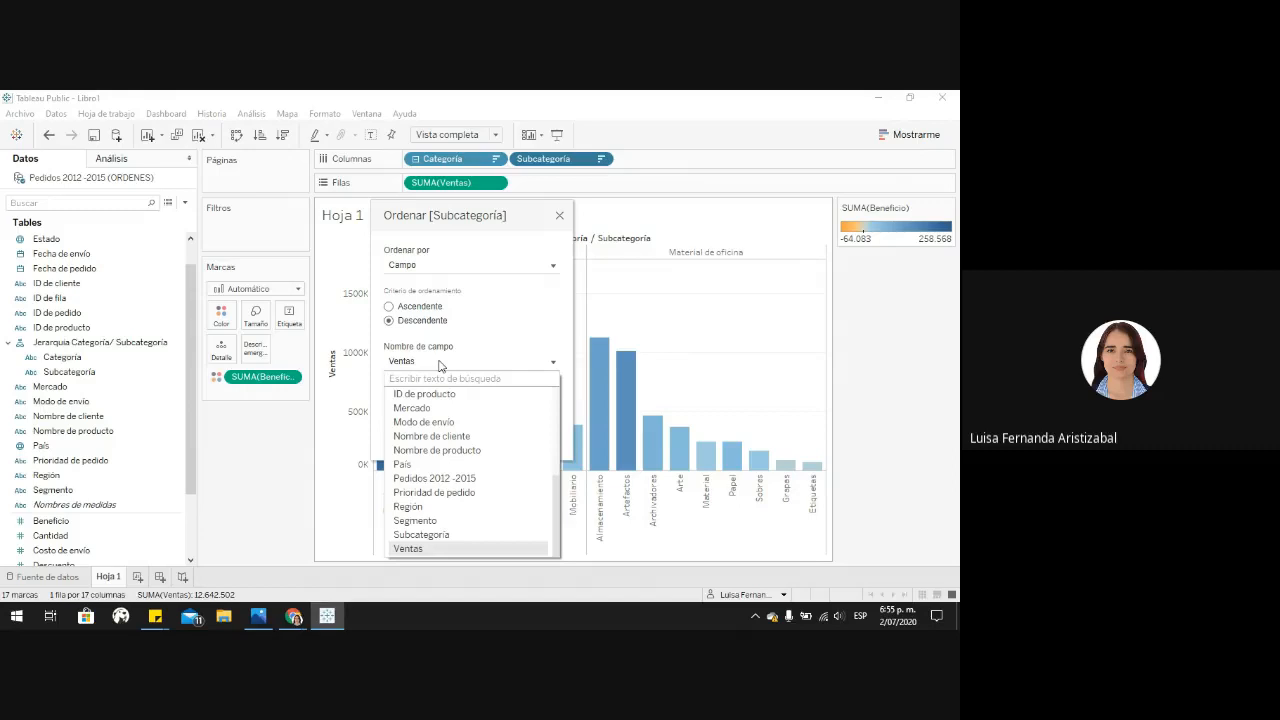
text(Ben)
key(Return)
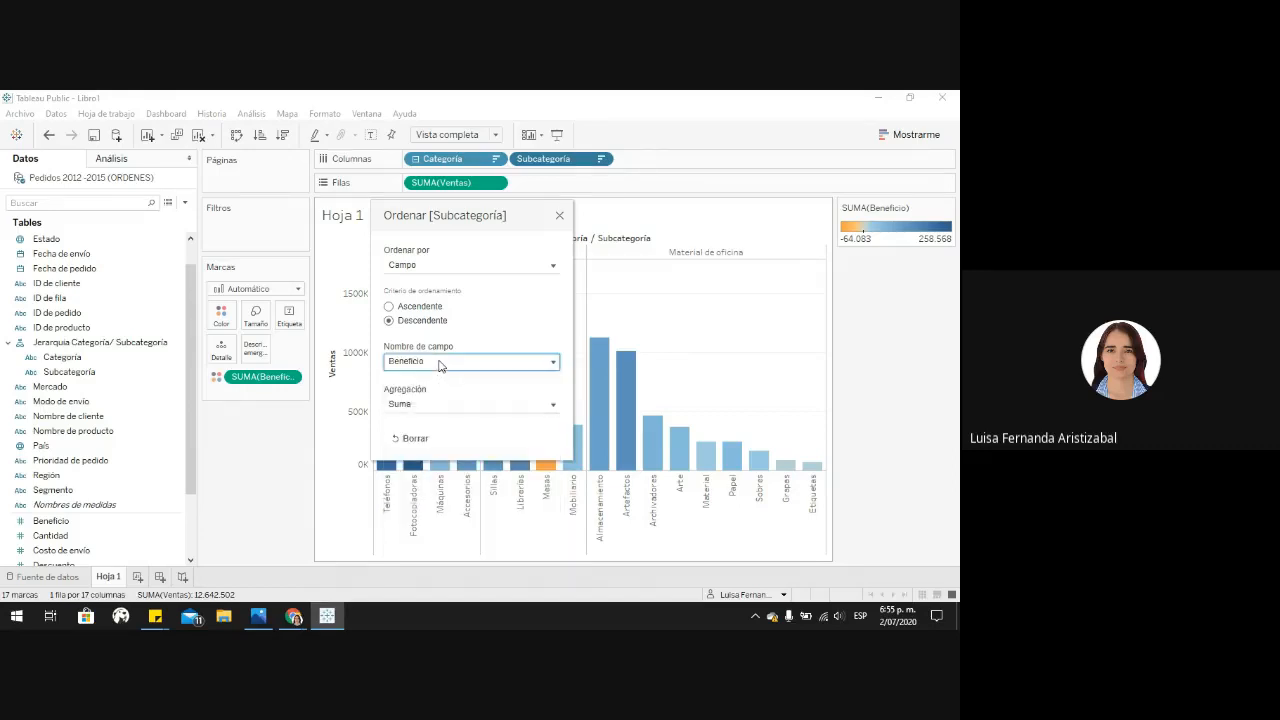
click(560, 217)
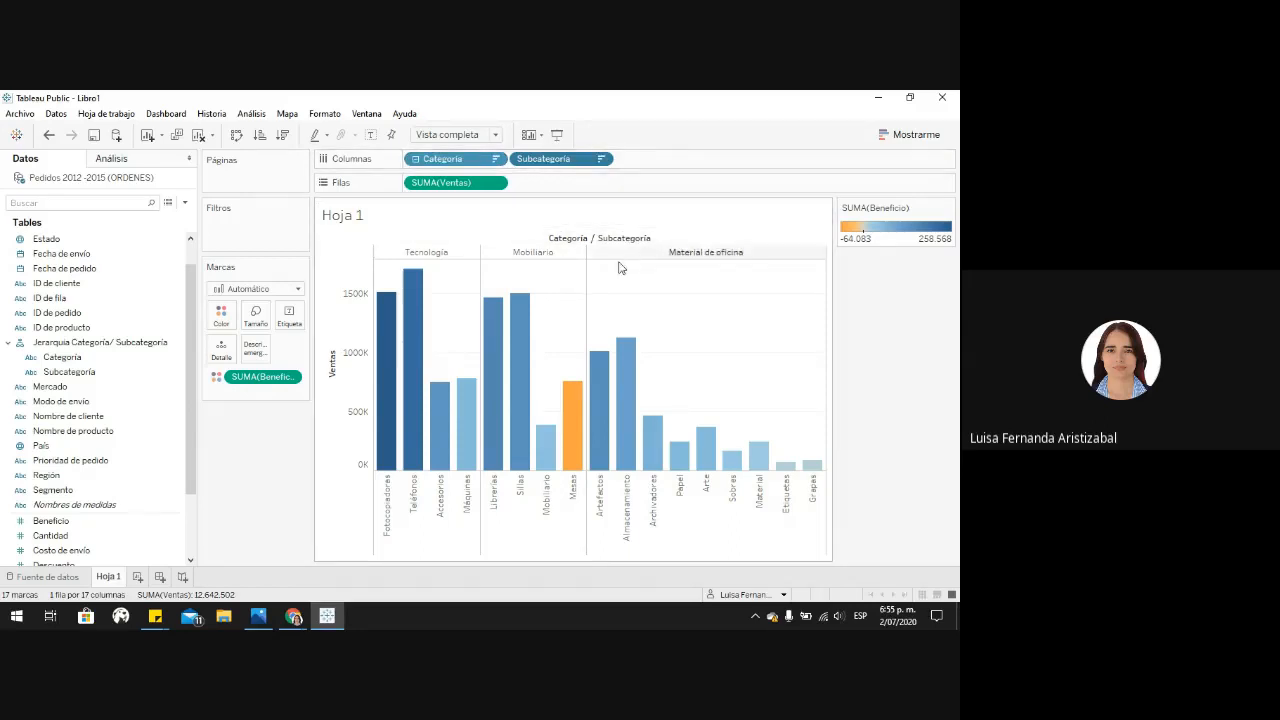
Step: Rename the worksheet Hoja 1 as Categoria/Subcategoria Vts-Beneficio
mouse_move(379, 343)
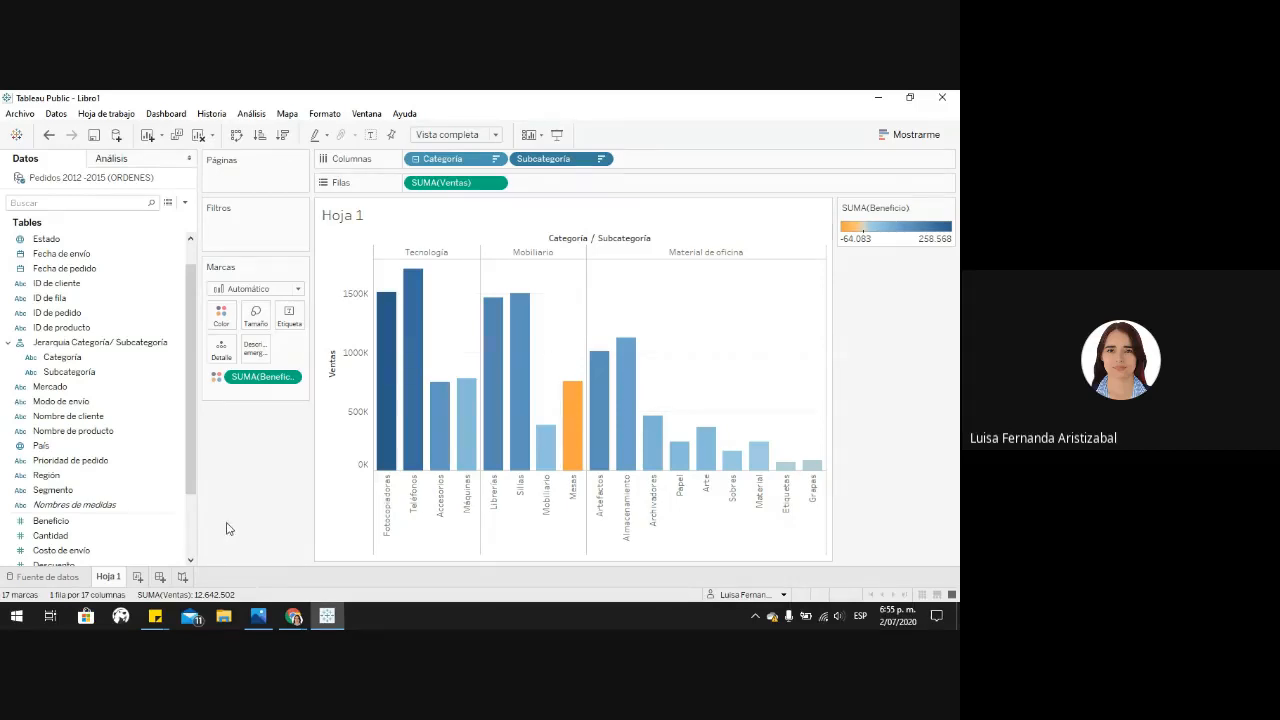
mouse_move(110, 583)
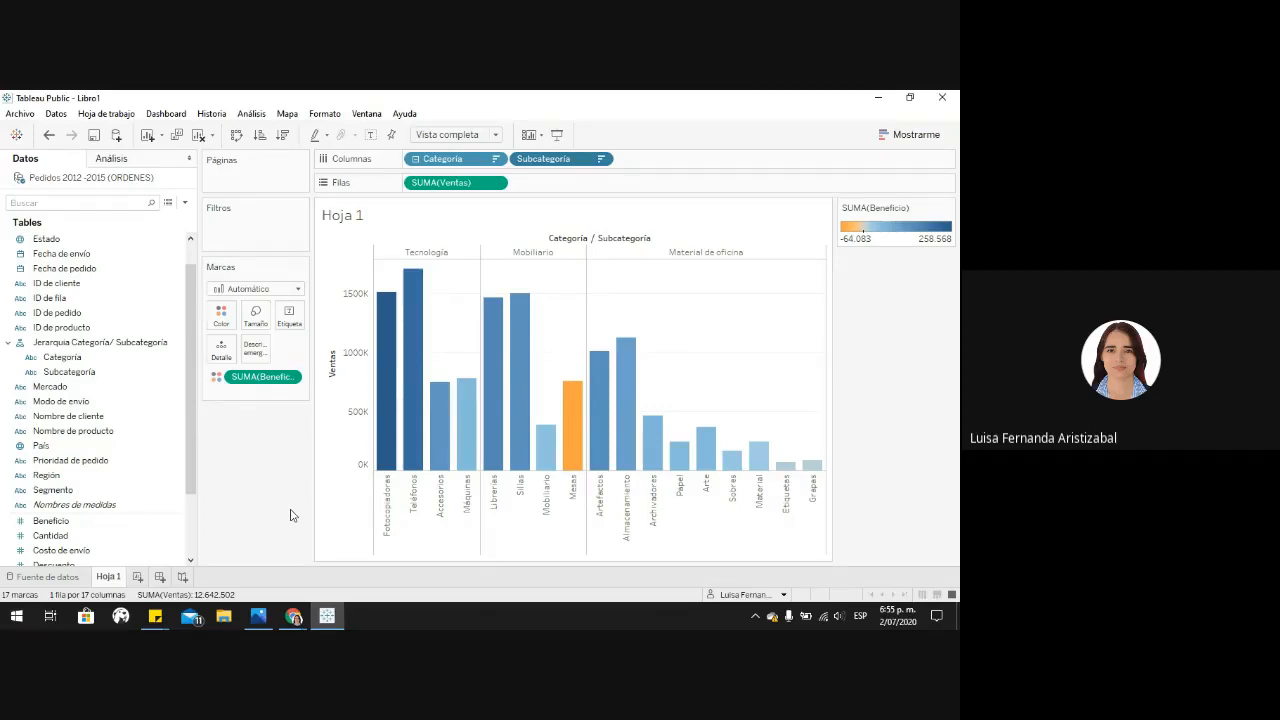
double_click(109, 578)
key(BackSpace)
text(Categor)
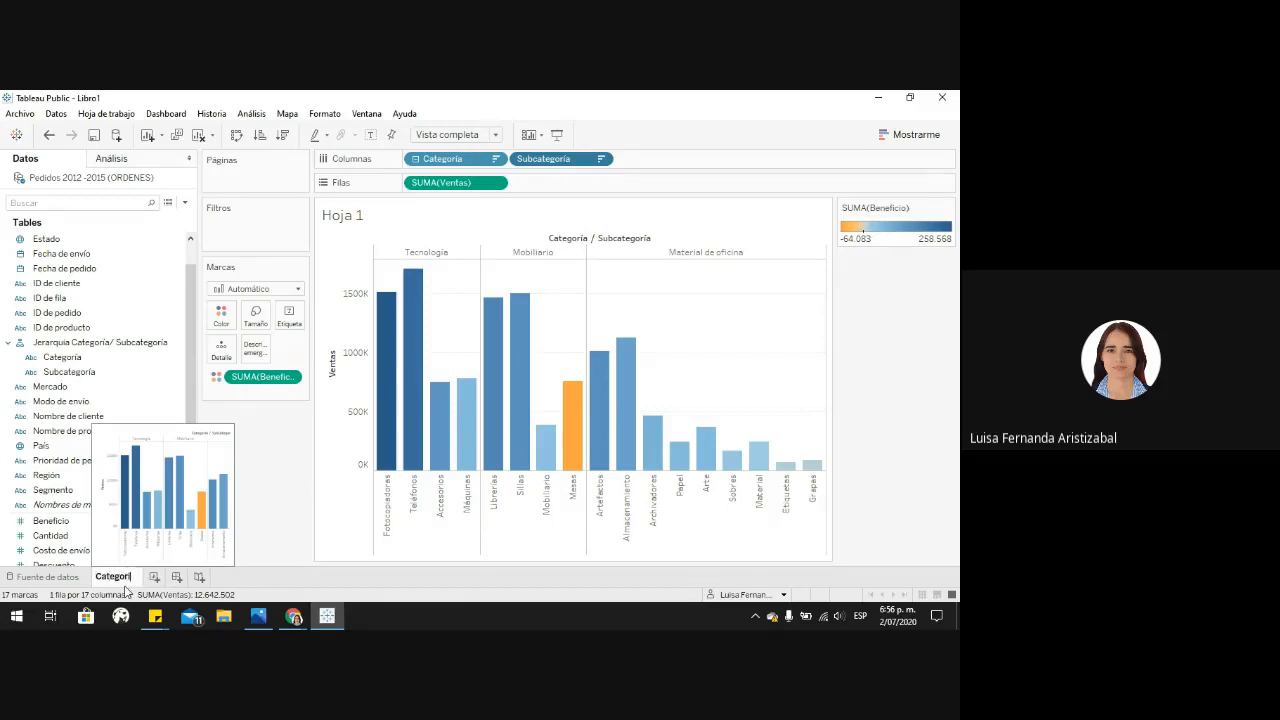
text(ía/Subc)
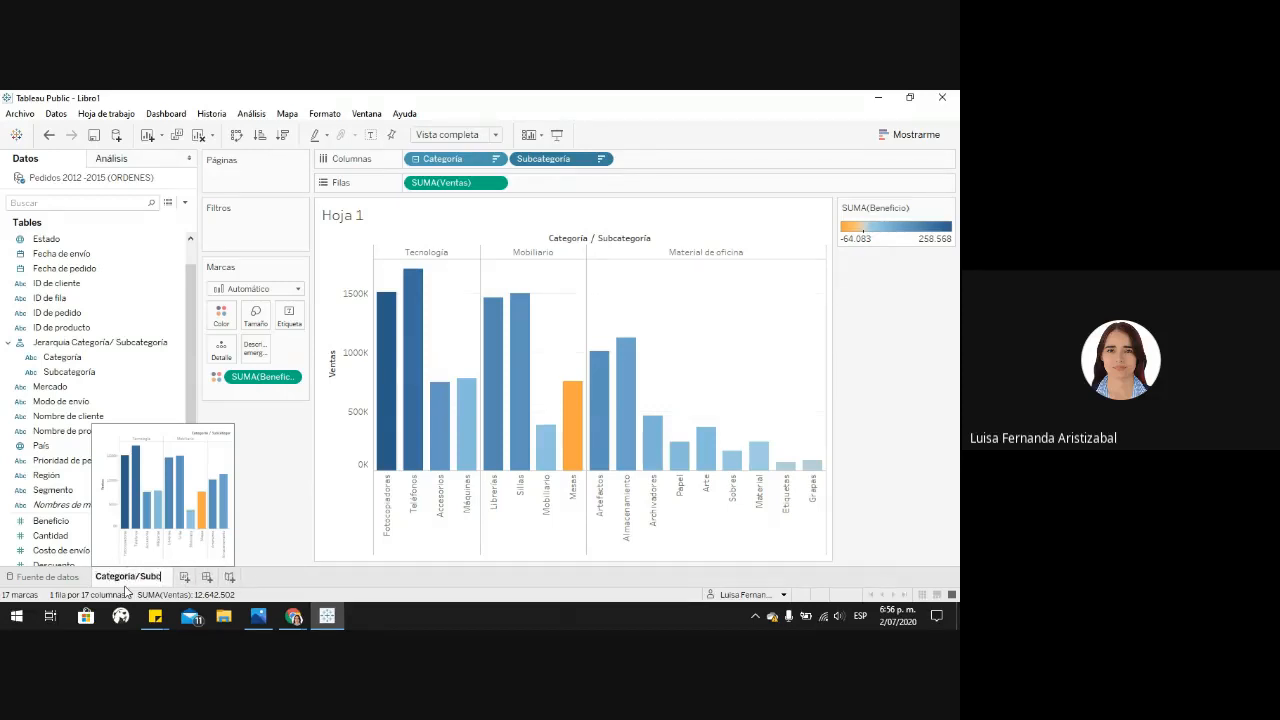
text(ategoría Ves)
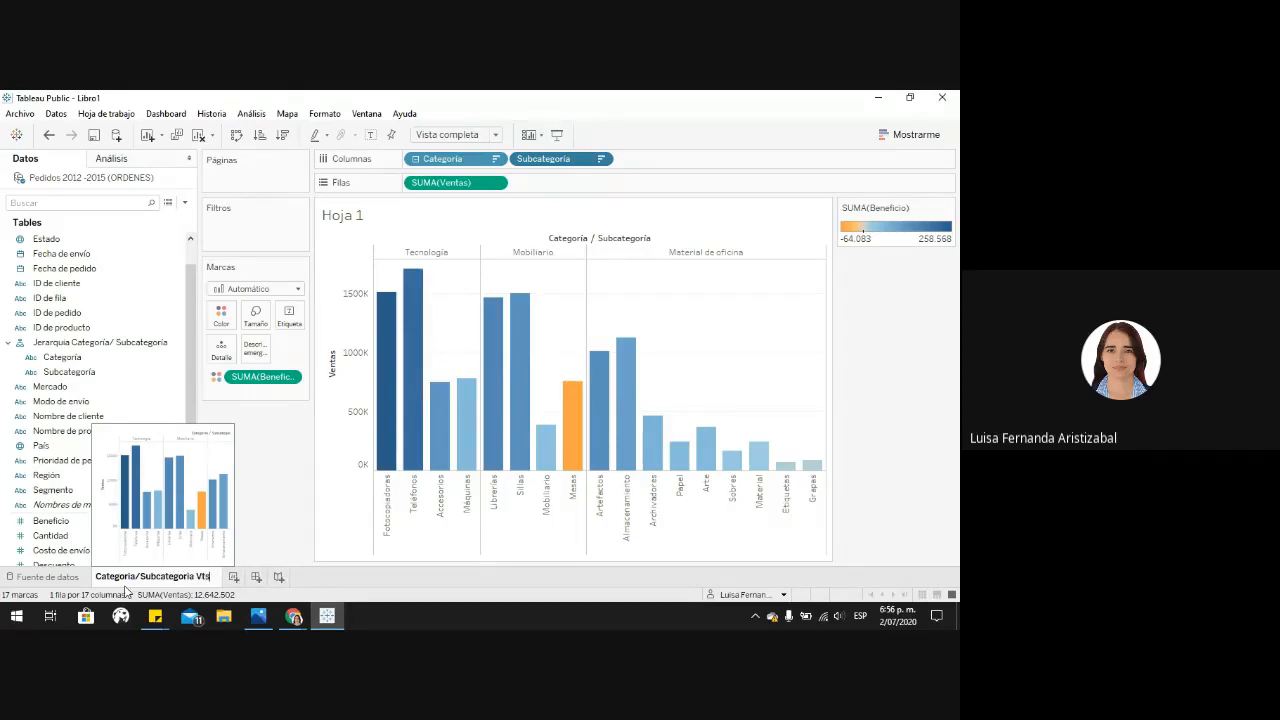
text(-Beneficio)
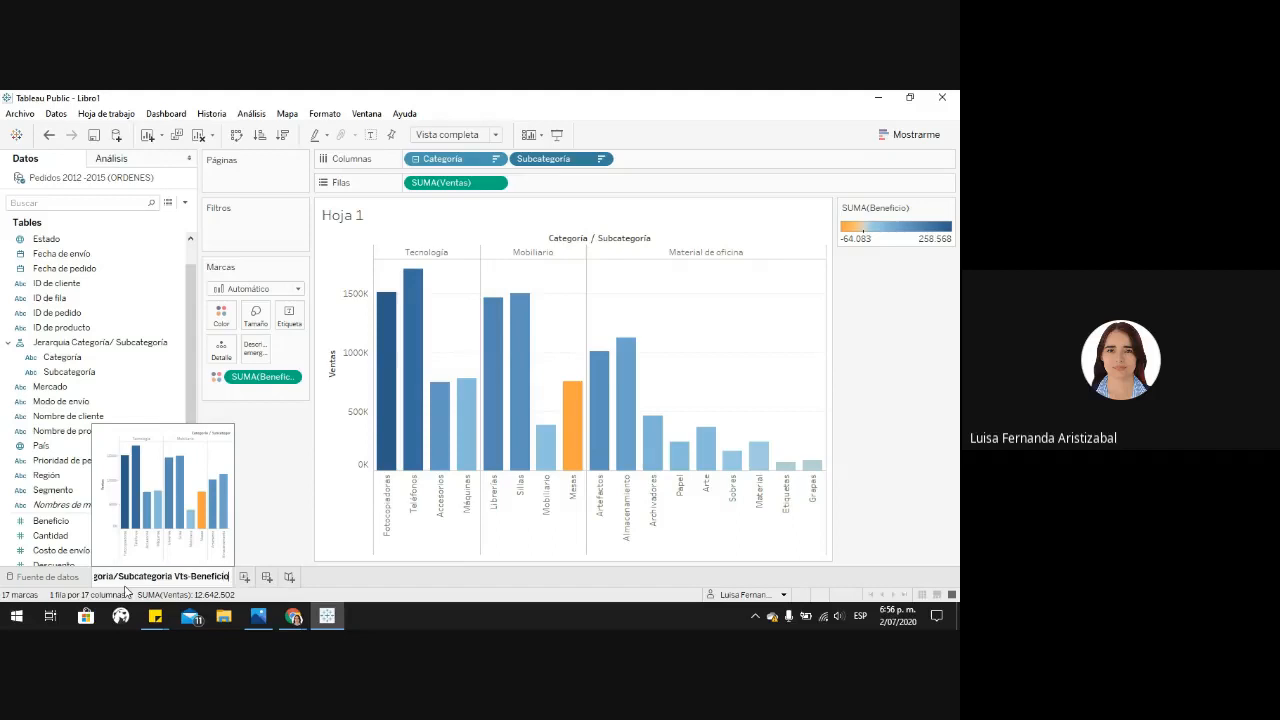
key(Return)
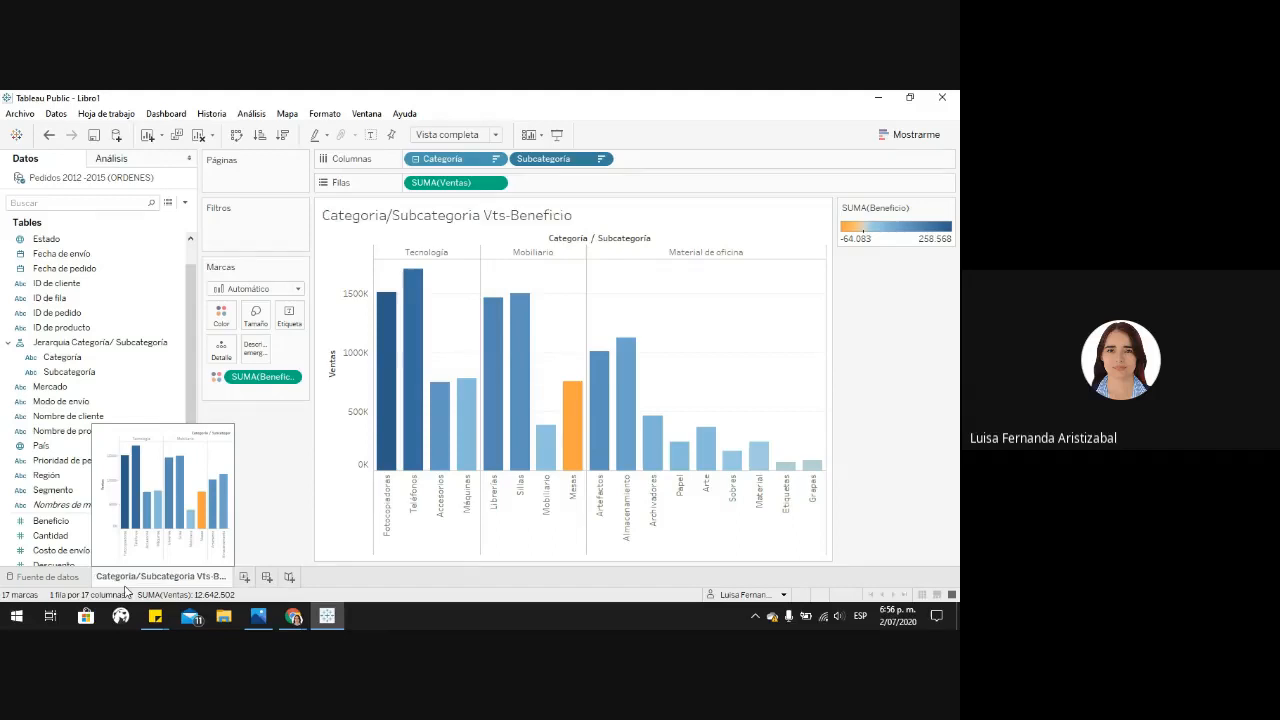
Step: Add a new worksheet and place País on Detalle to generate a world map of the countries
click(244, 578)
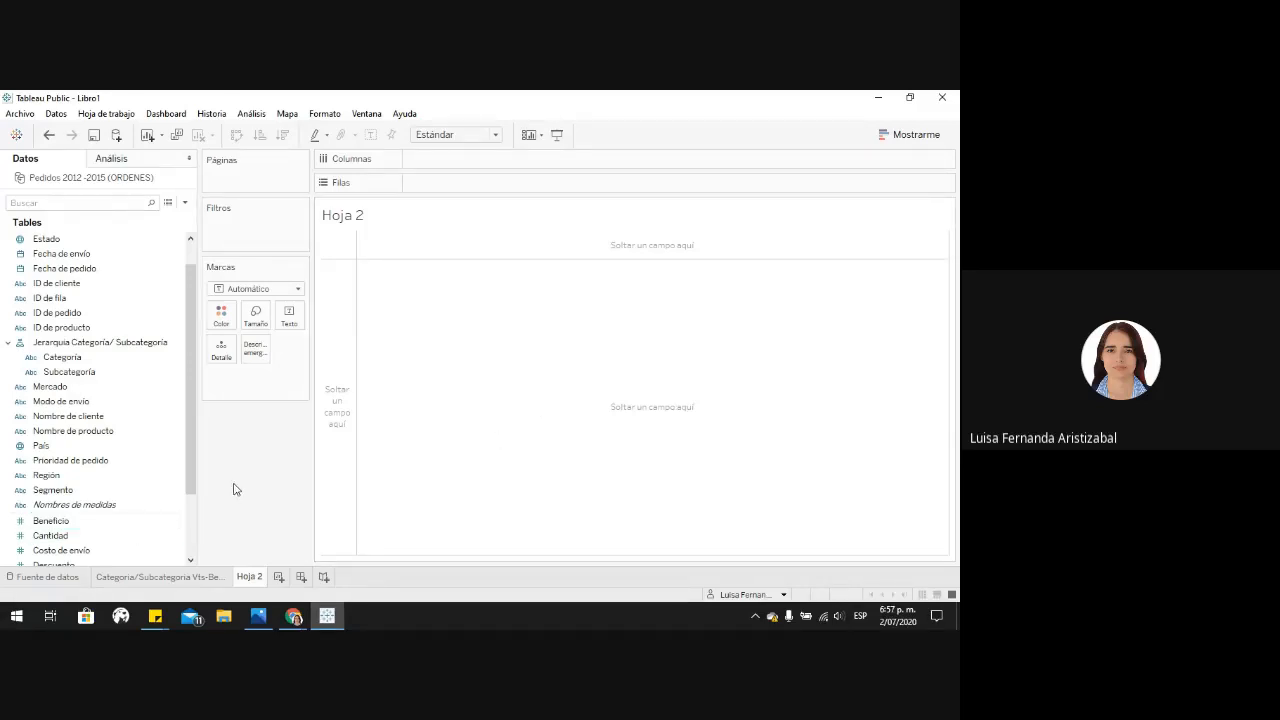
click(42, 448)
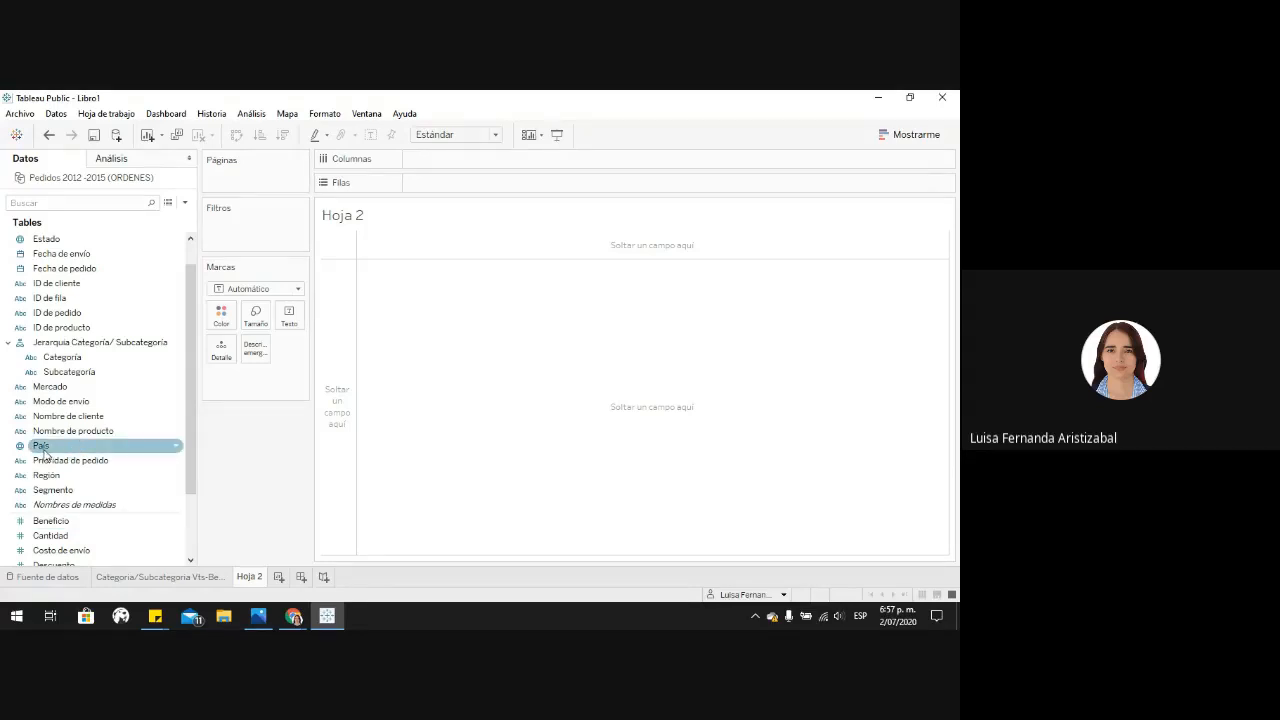
drag(42, 452, 222, 358)
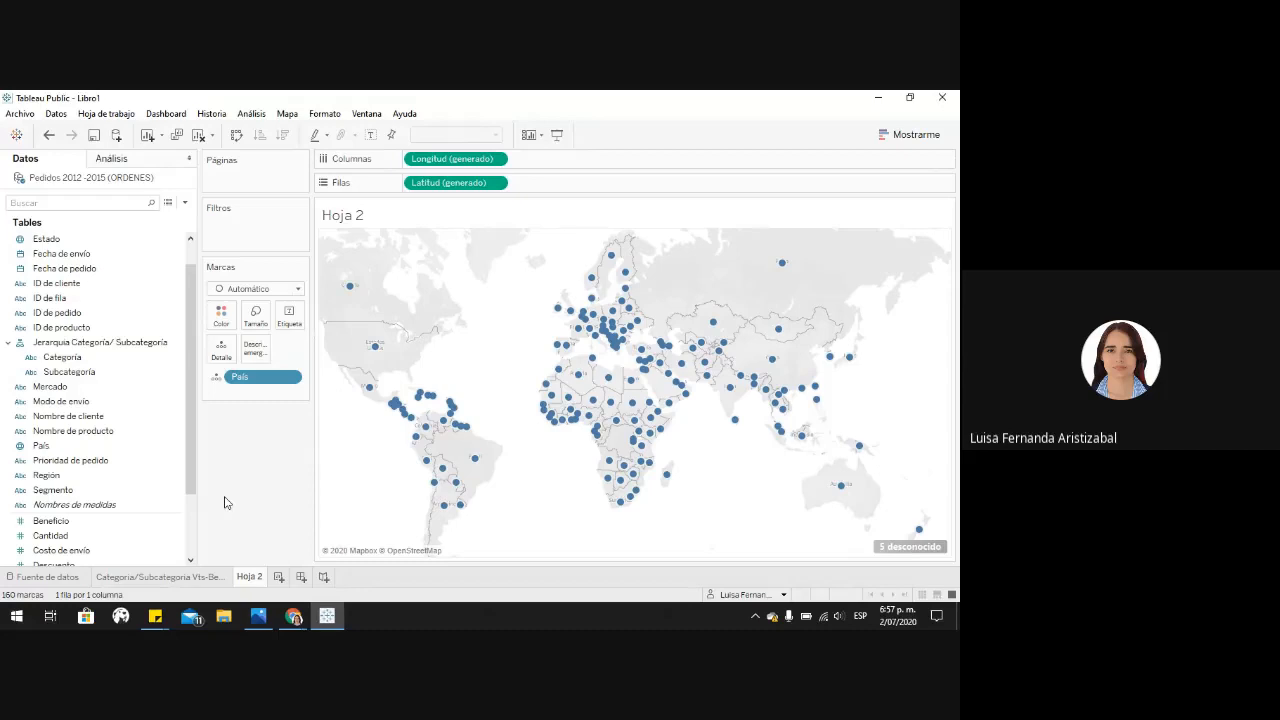
Step: Add Estado to Detalle alongside País and set the mark type to Mapa so the states appear as filled areas
scroll(110, 485, up, 1)
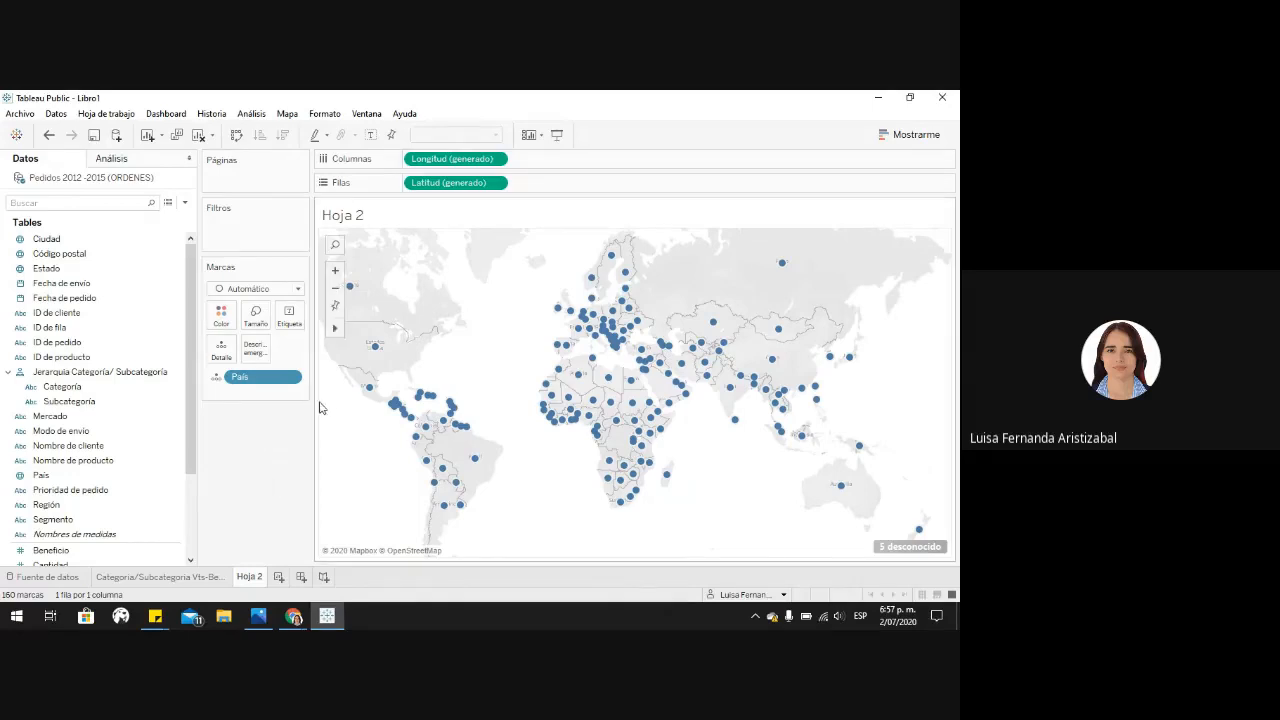
mouse_move(360, 294)
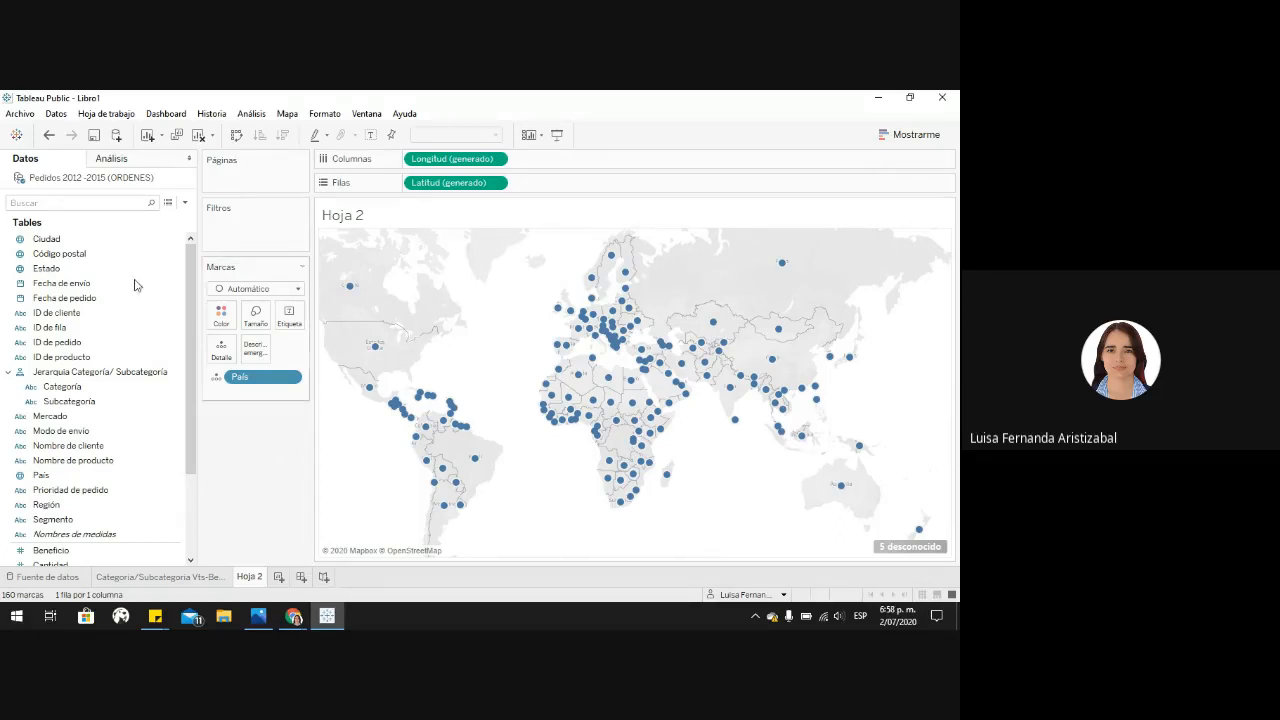
click(46, 270)
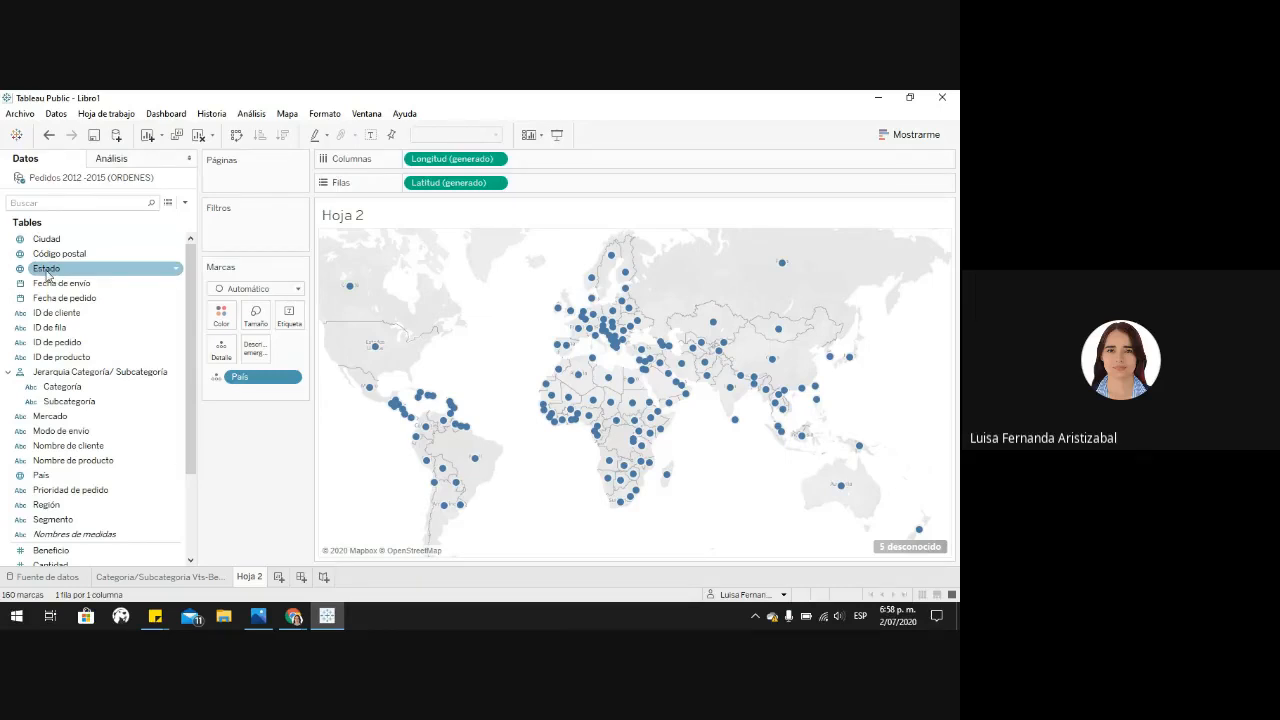
drag(46, 270, 240, 352)
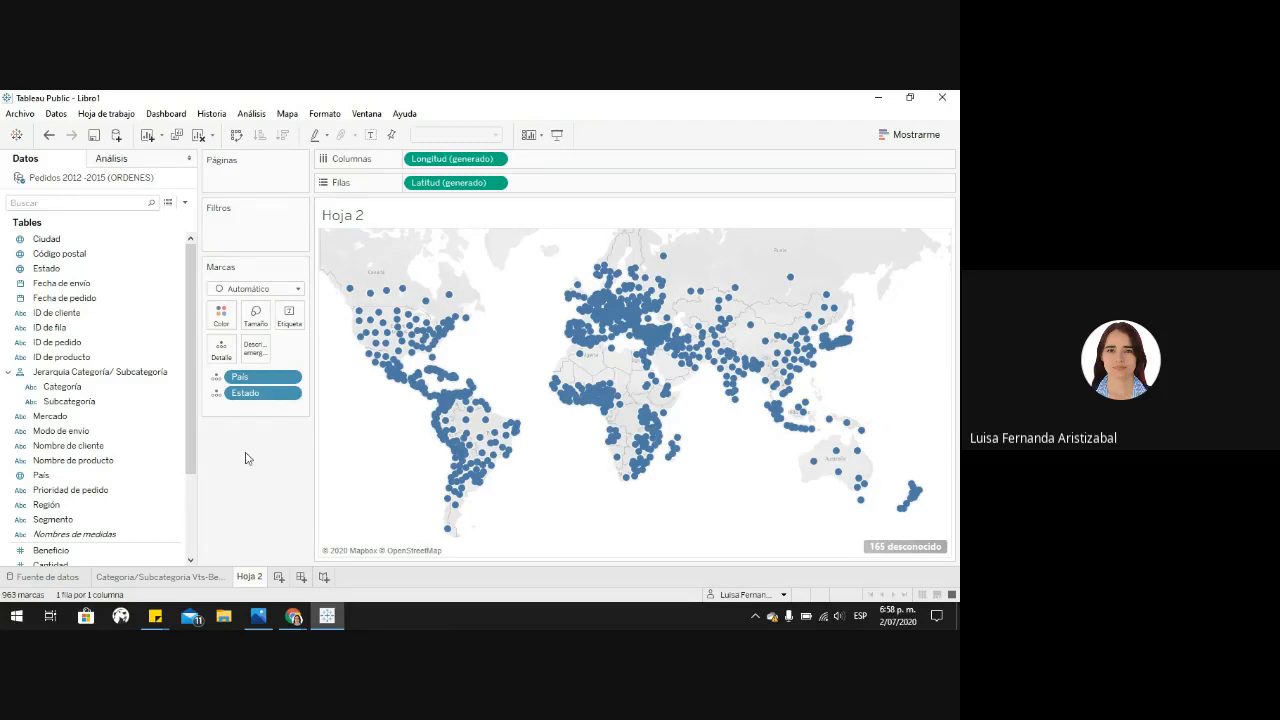
click(282, 290)
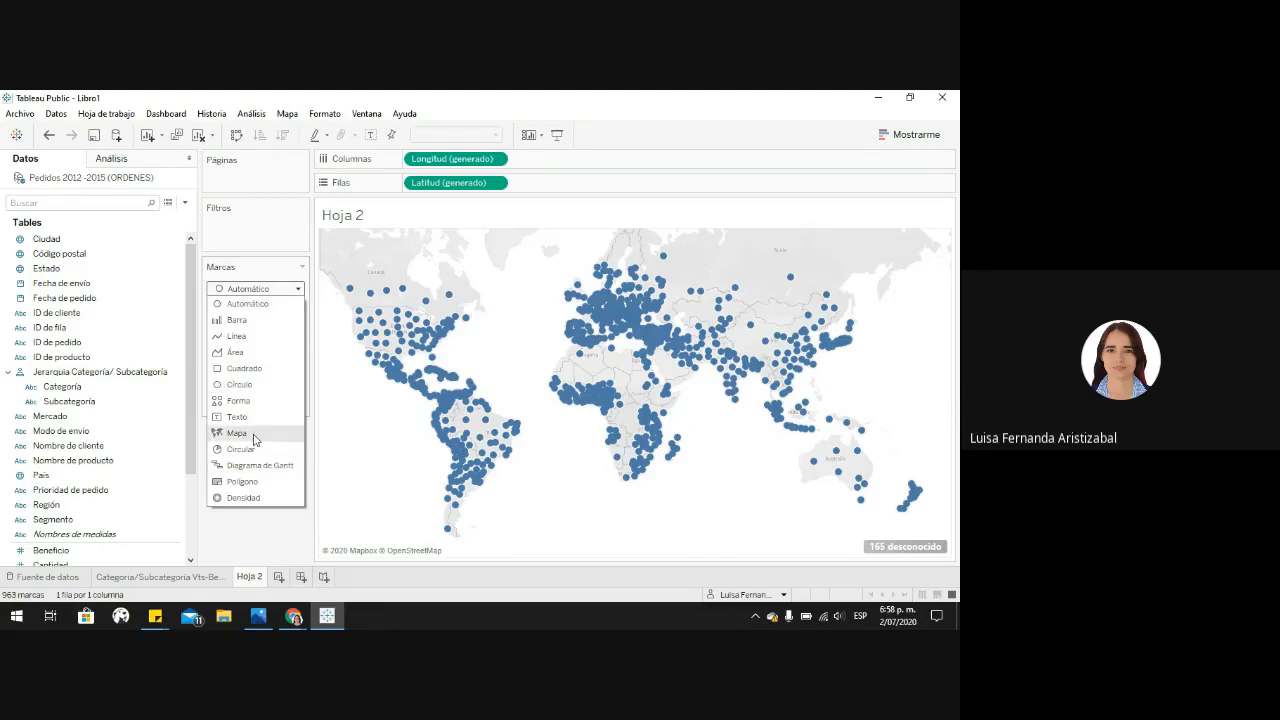
click(254, 434)
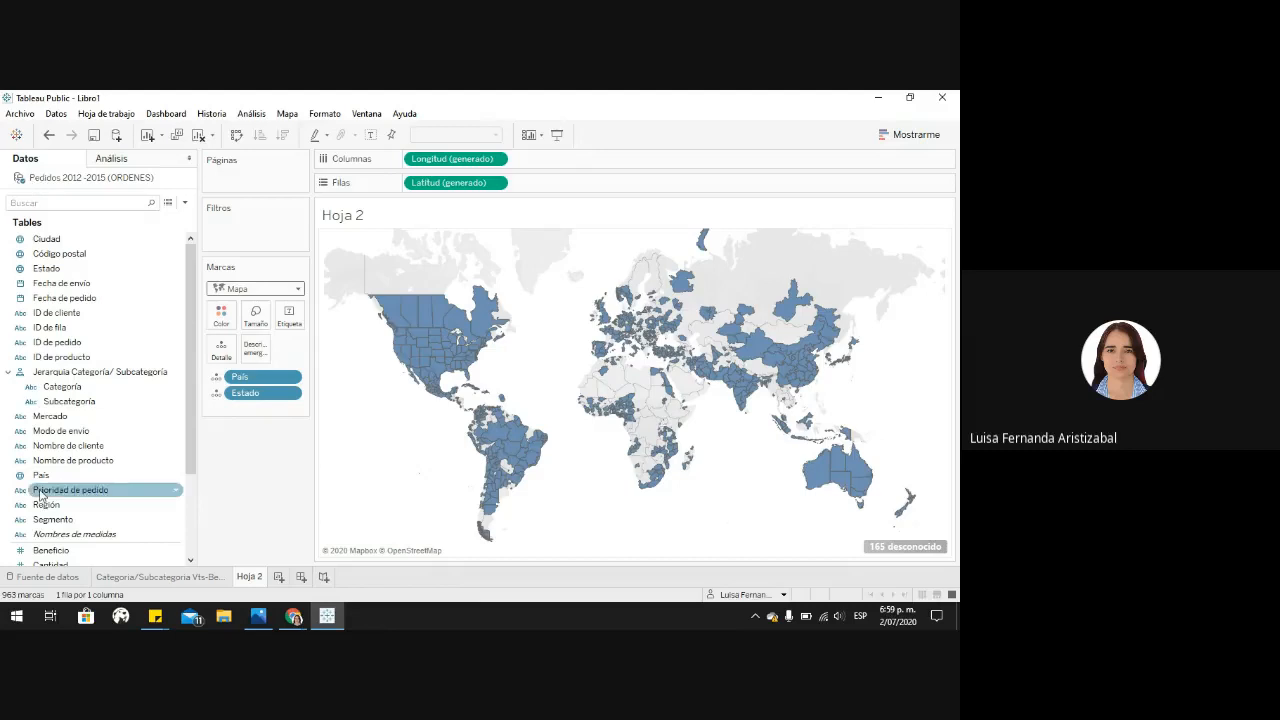
Step: Filter the map by País, clearing all countries and keeping only Estados Unidos
drag(62, 357, 223, 230)
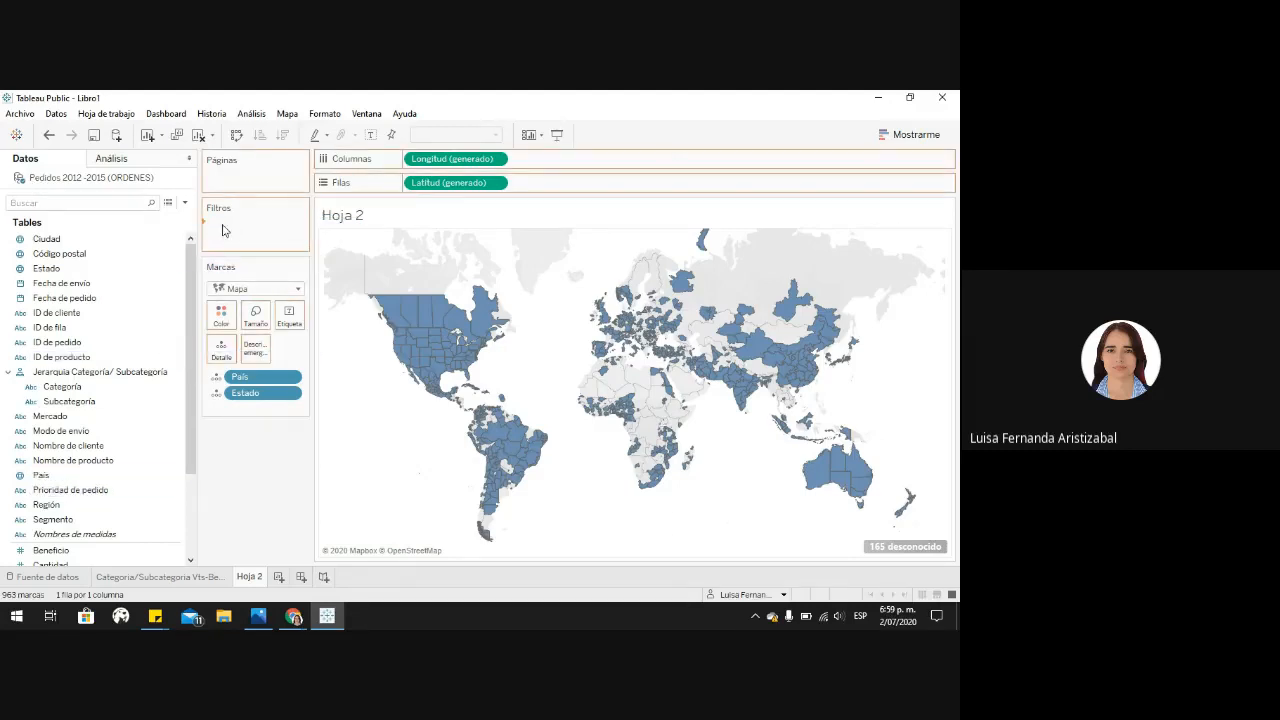
drag(457, 155, 491, 120)
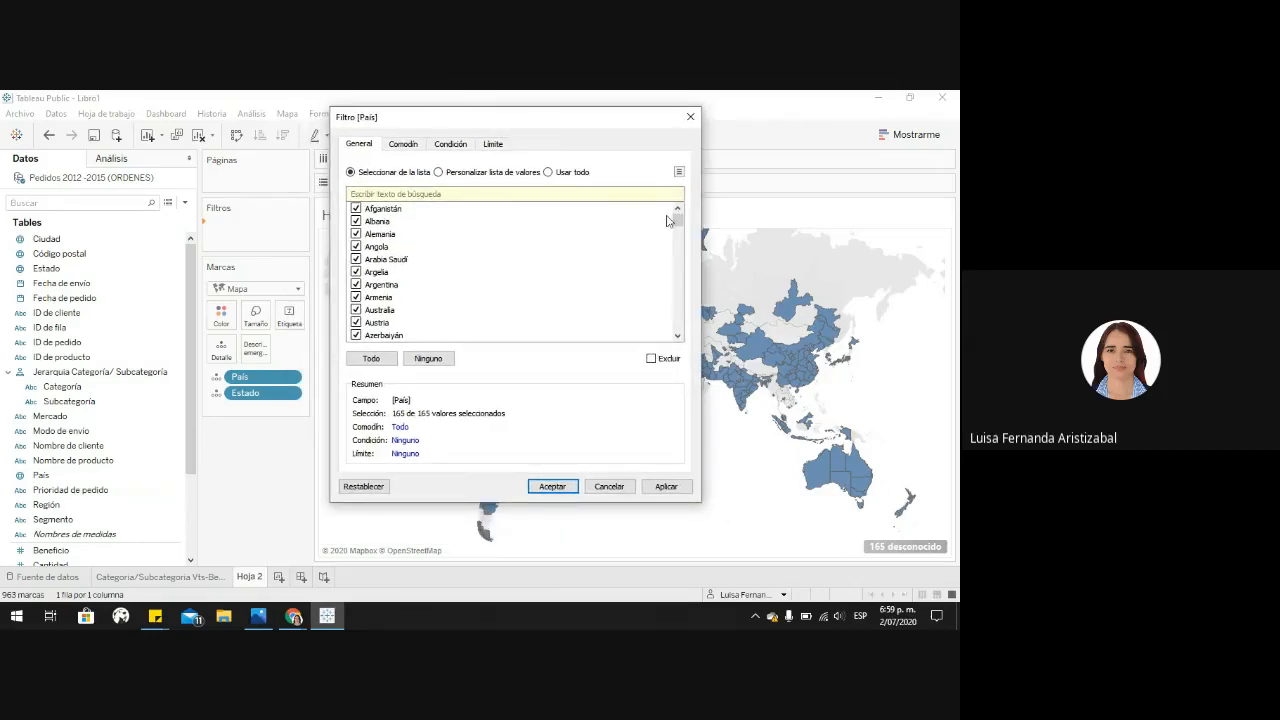
click(428, 359)
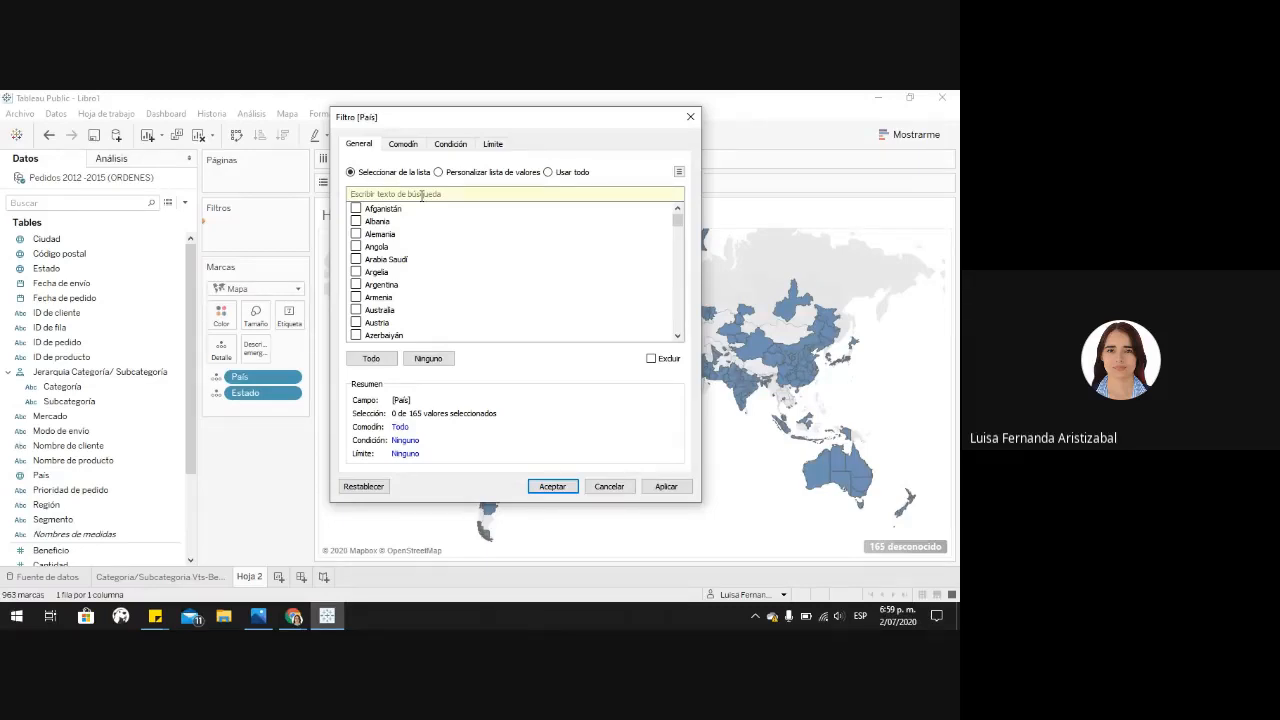
click(421, 194)
text(Estados)
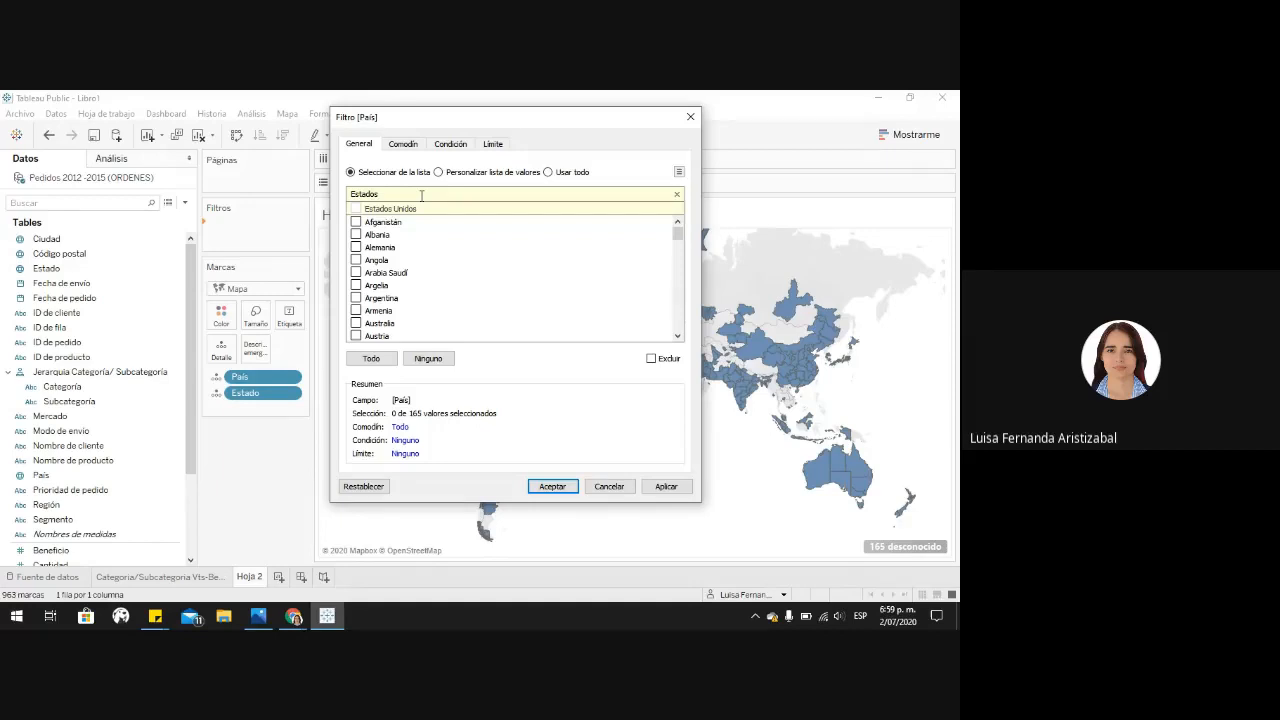
click(356, 209)
click(666, 486)
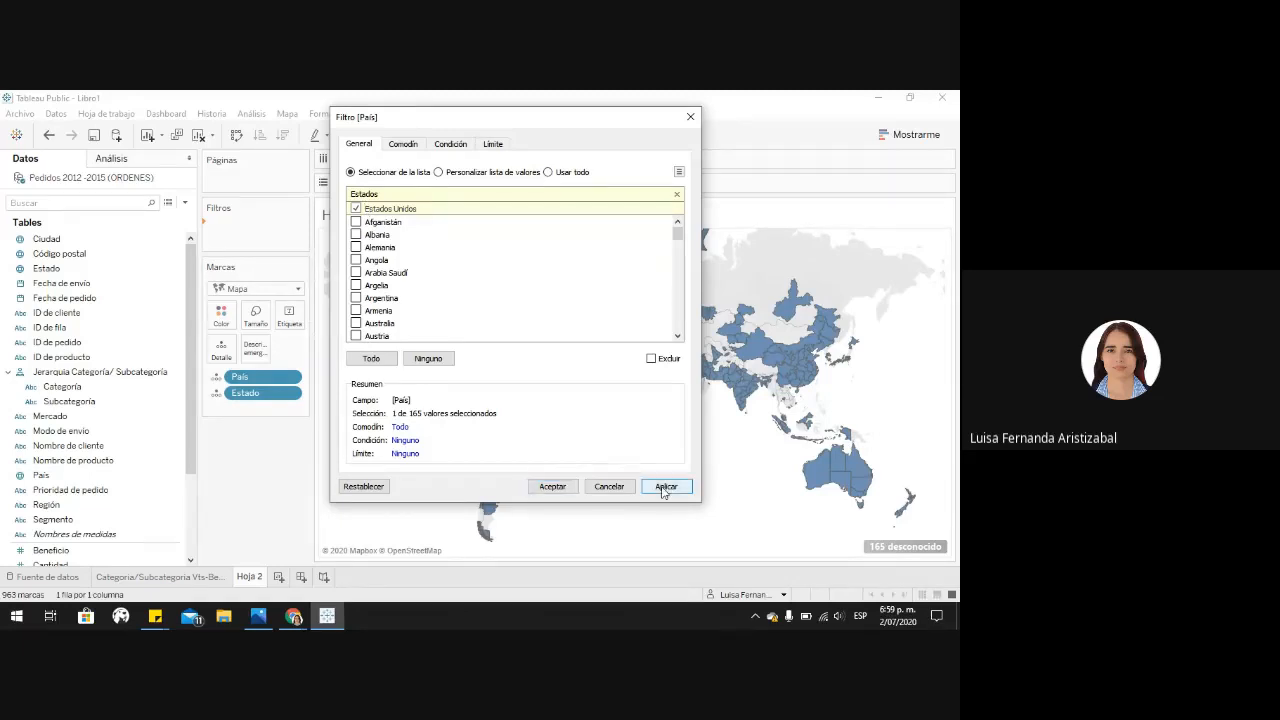
click(552, 487)
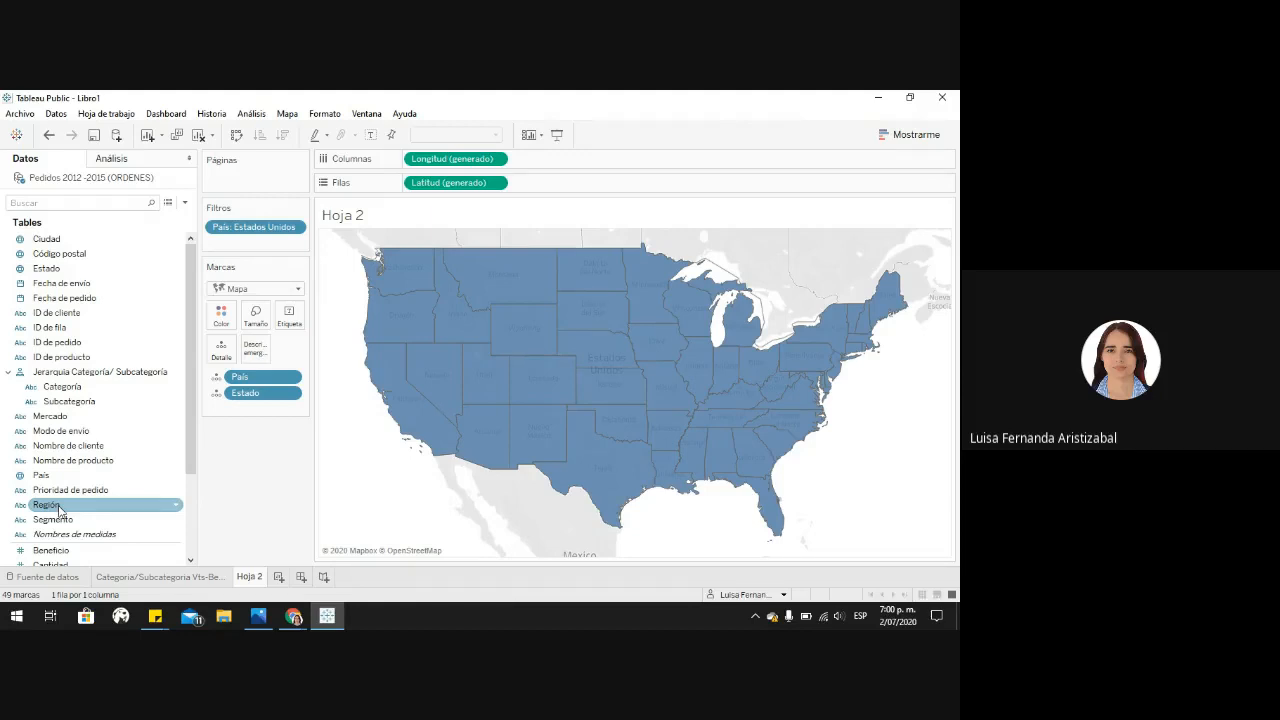
Step: Colour the states by Región with all members added, and remove Región from the marks again
drag(45, 512, 224, 322)
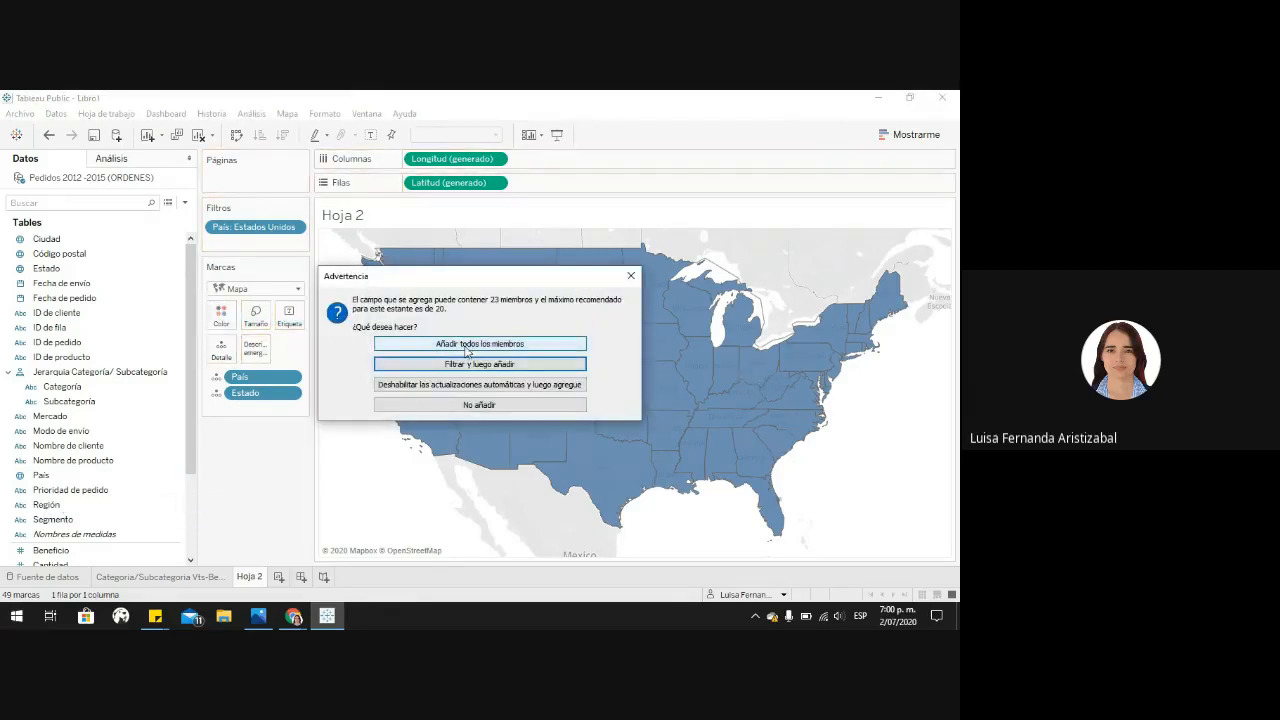
click(469, 345)
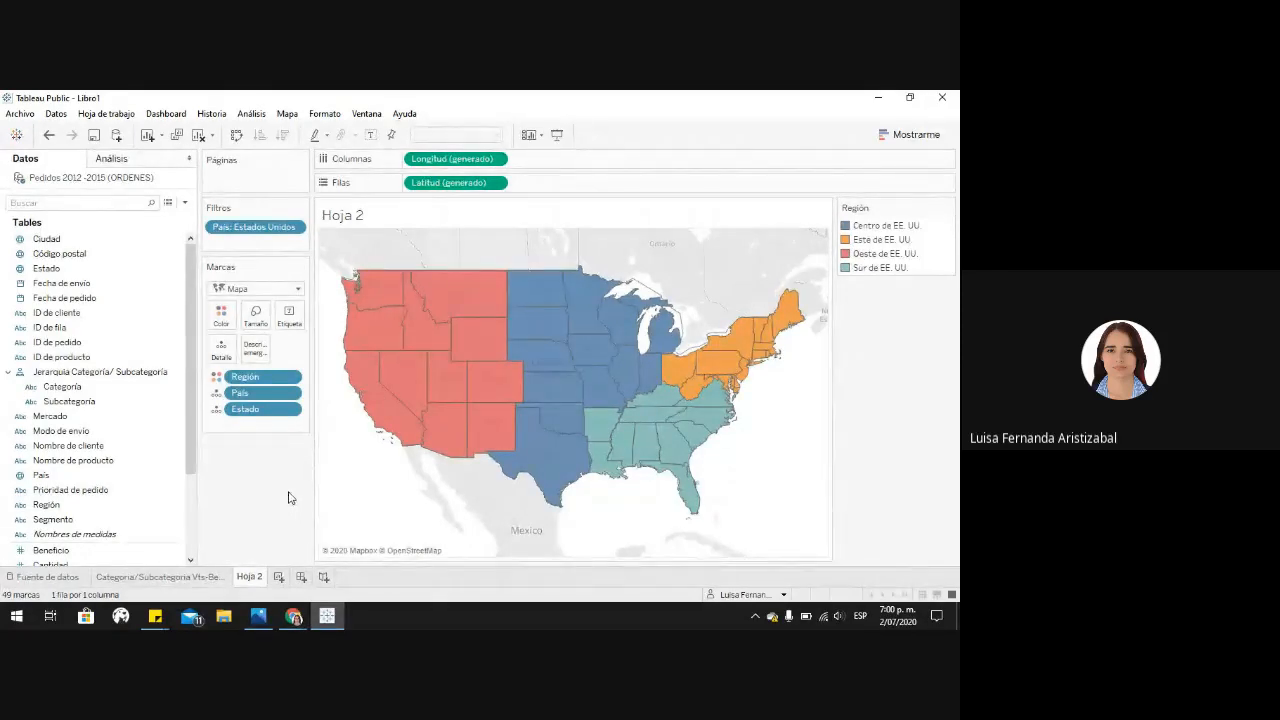
drag(262, 383, 250, 509)
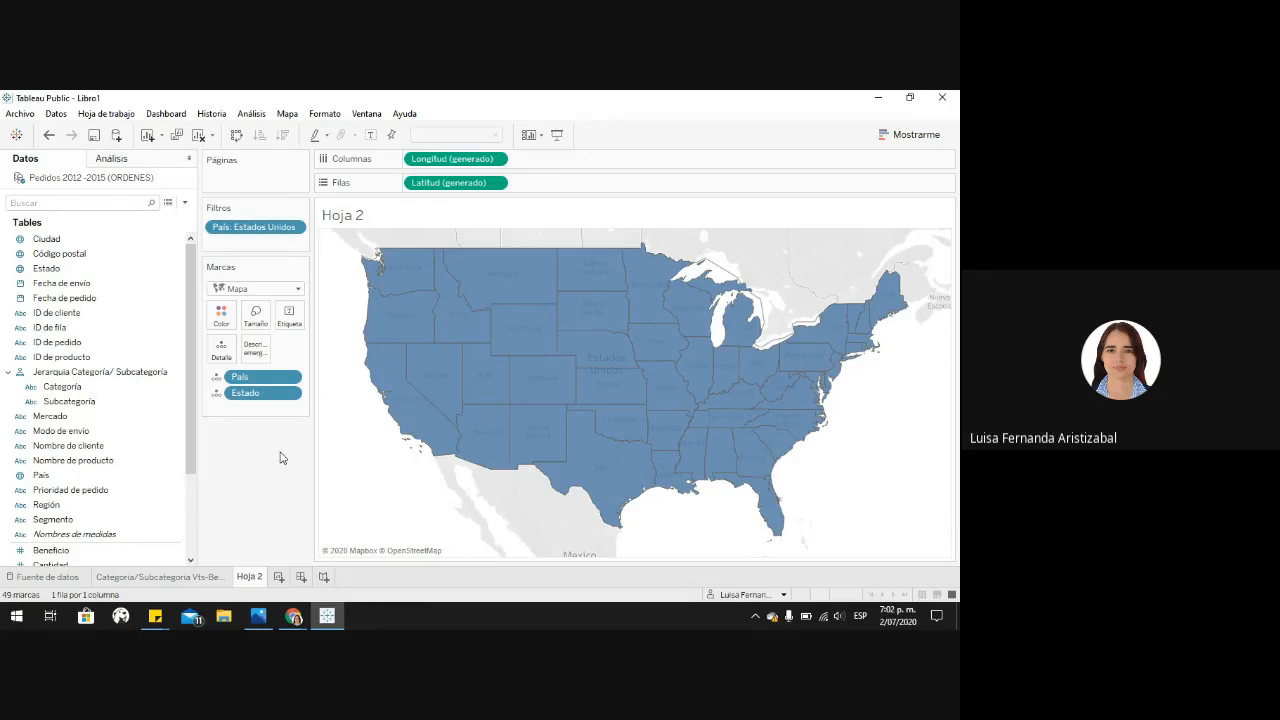
Step: Group the western states from Washington and California to Montana, Wyoming and Utah by Estado, País, and undo the grouping
mouse_move(409, 427)
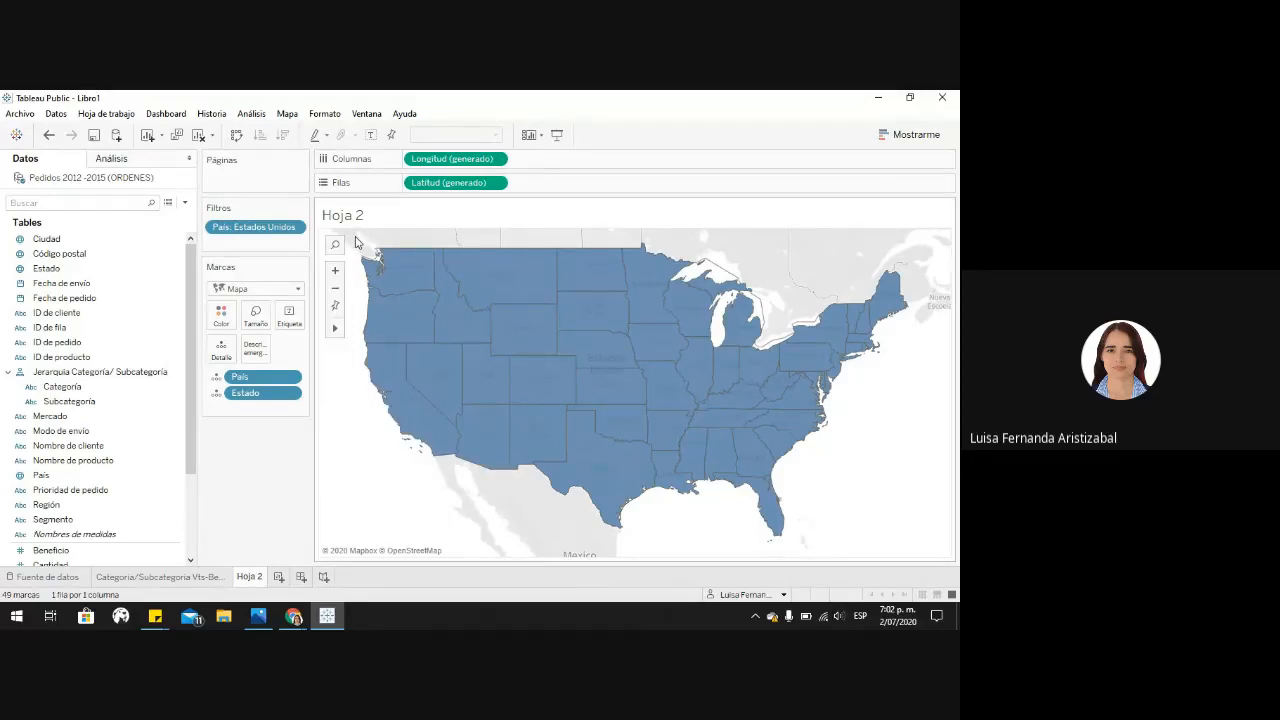
drag(356, 240, 503, 374)
drag(505, 378, 512, 407)
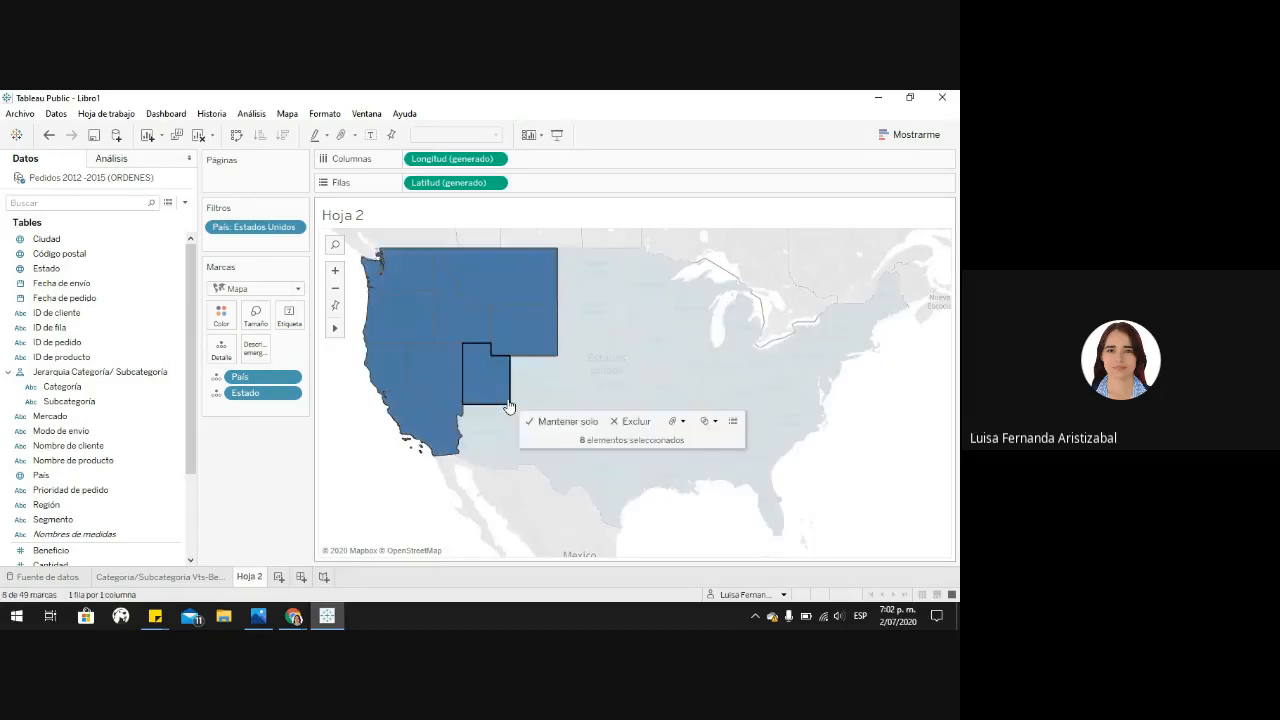
mouse_move(508, 320)
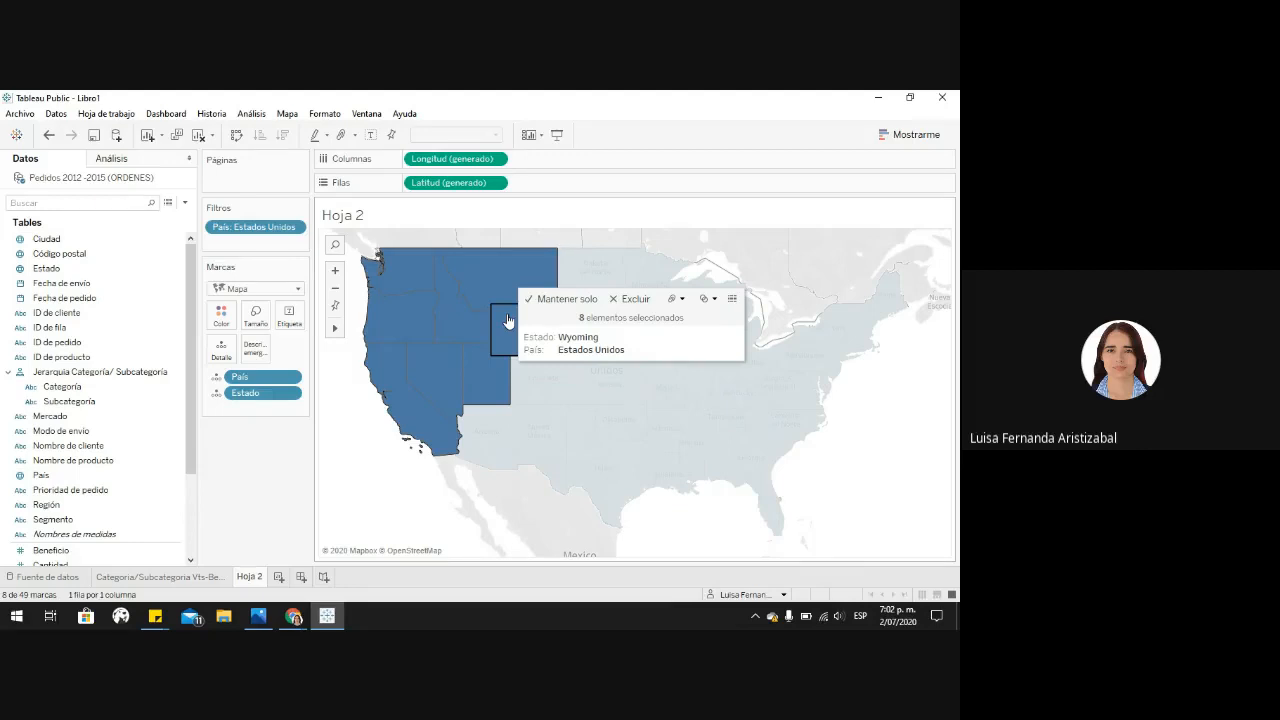
click(677, 300)
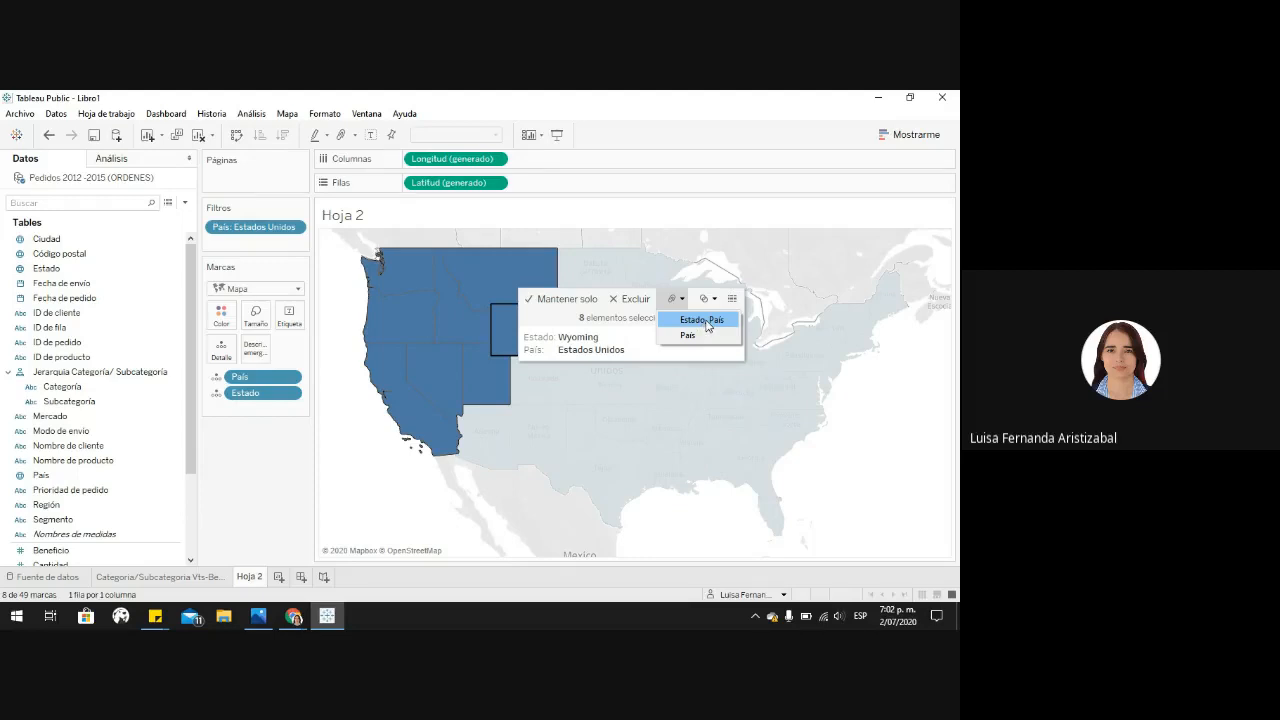
click(705, 320)
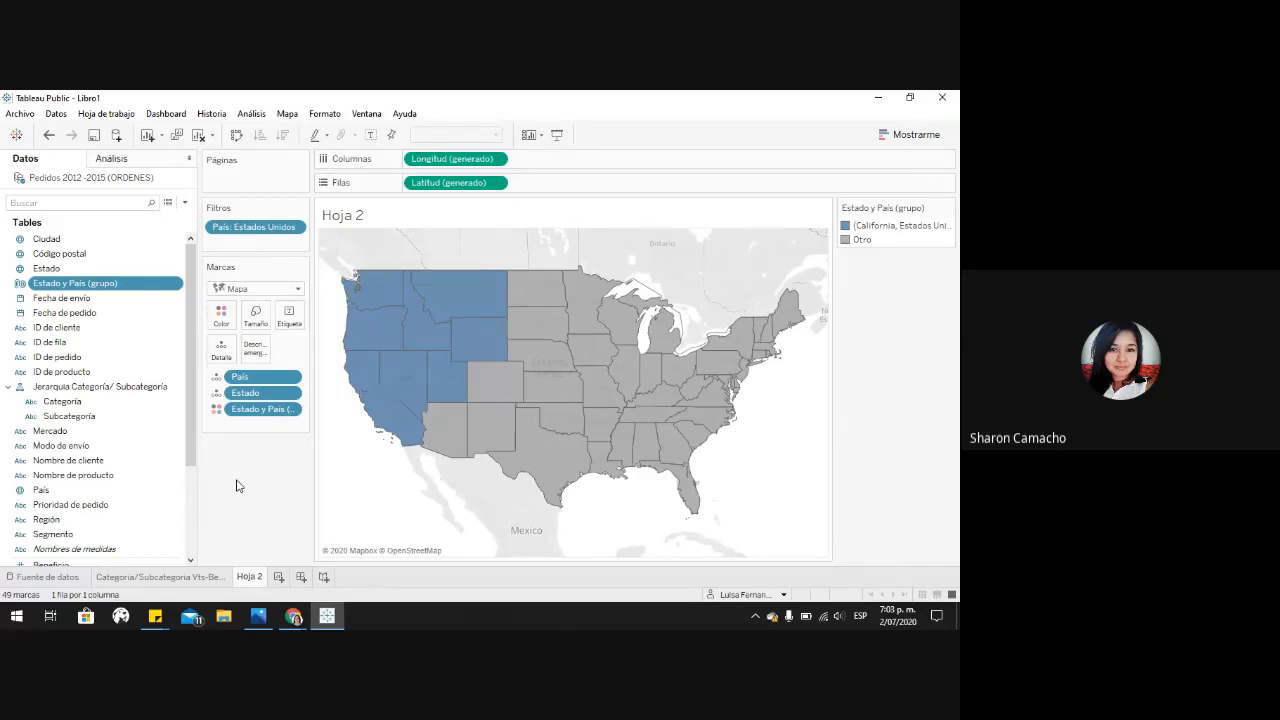
key(ctrl+z)
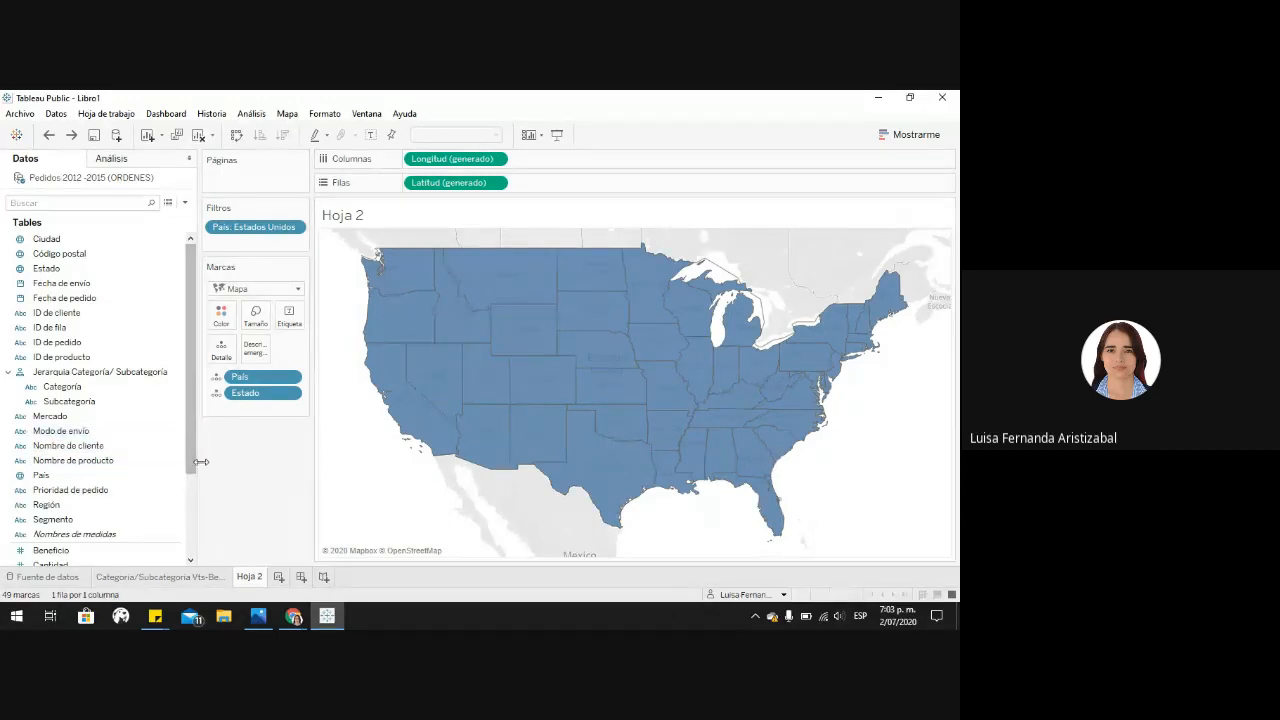
Step: Edit the aliases of Segmento, giving the member Empresarial the alias Negocio
click(91, 518)
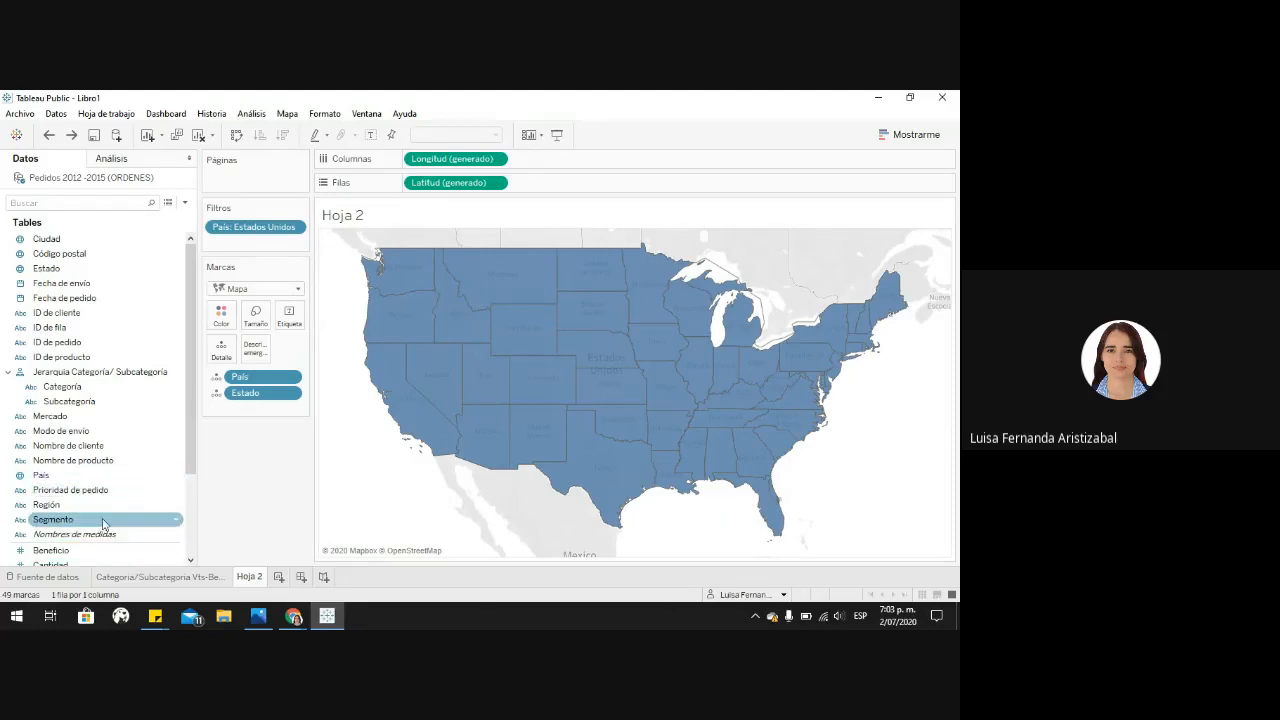
right_click(140, 521)
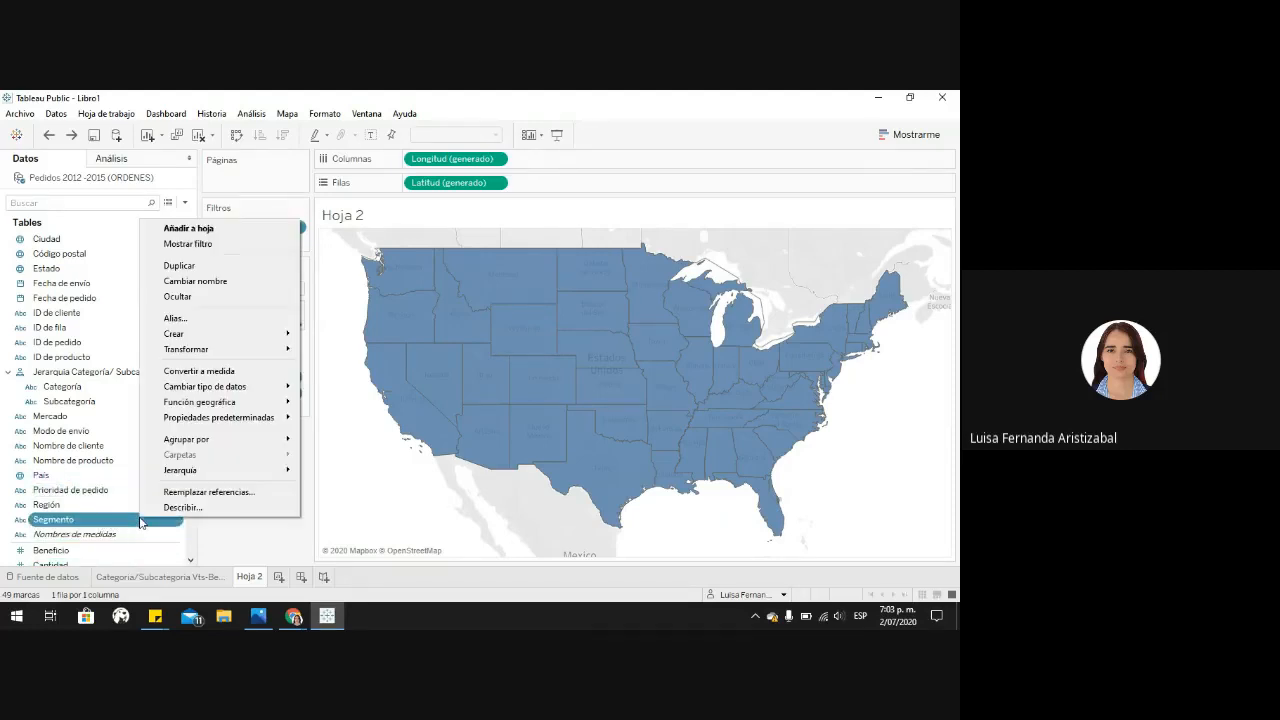
click(239, 548)
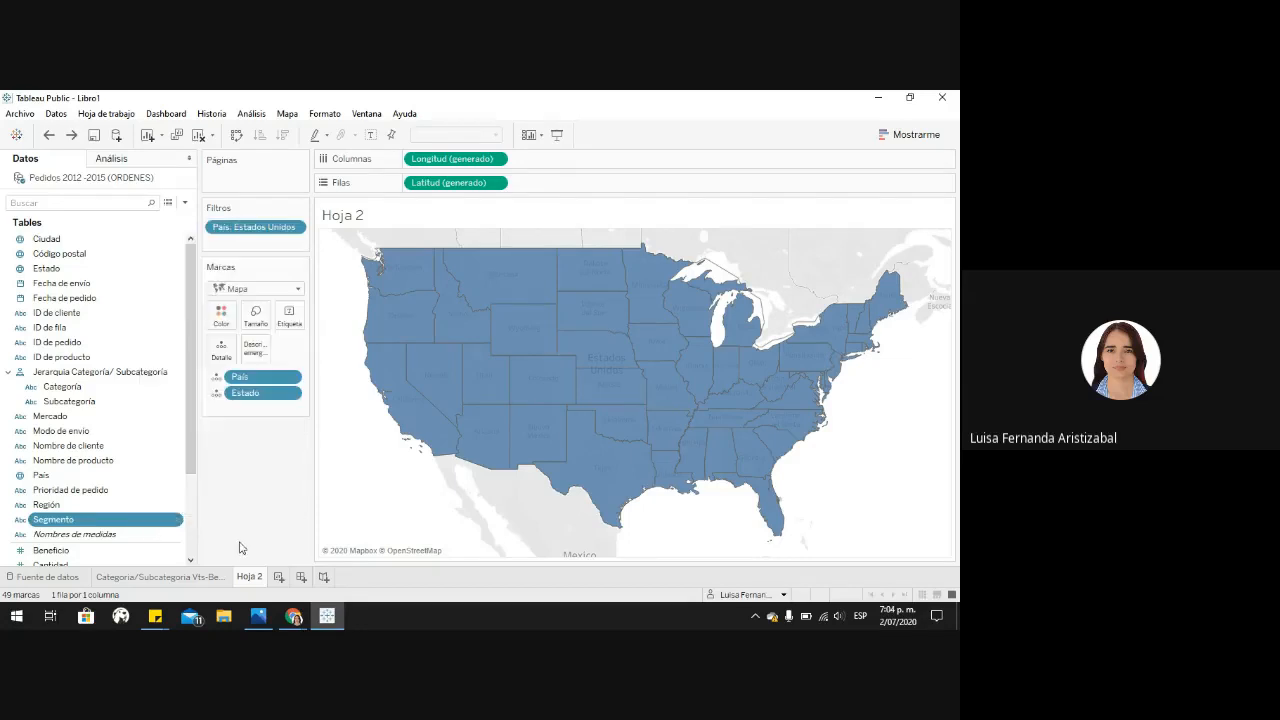
right_click(143, 521)
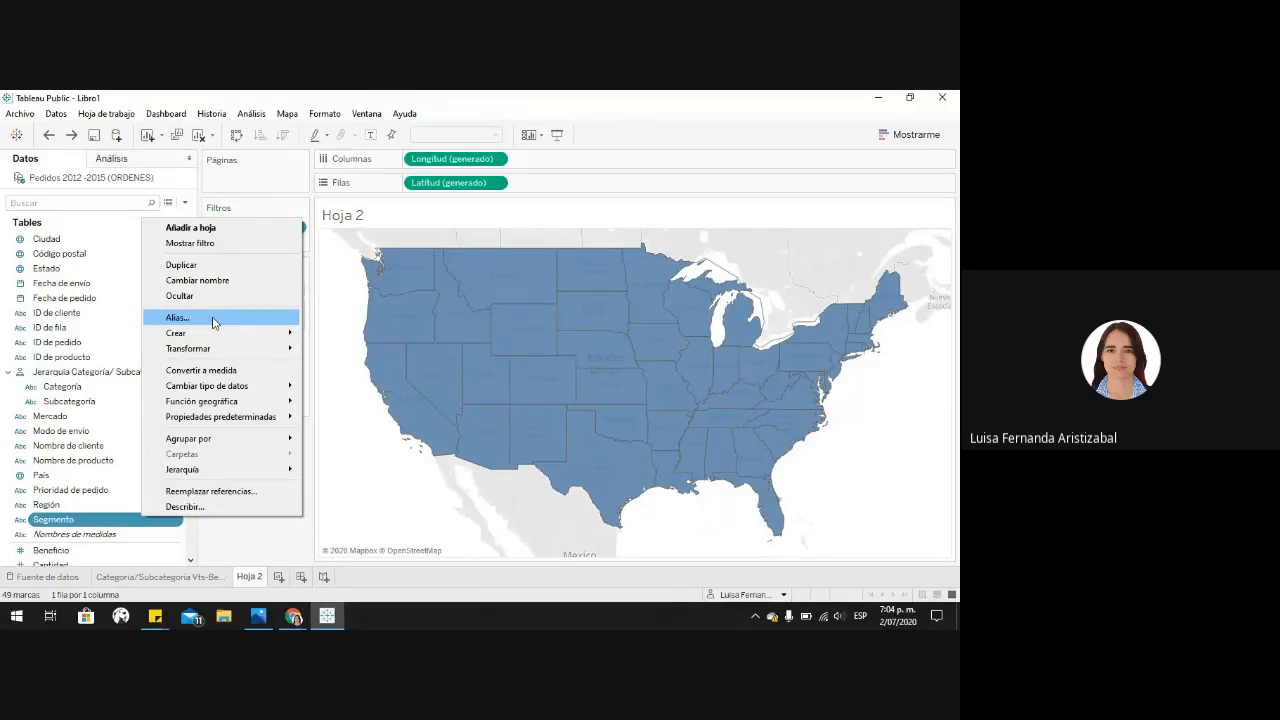
click(177, 317)
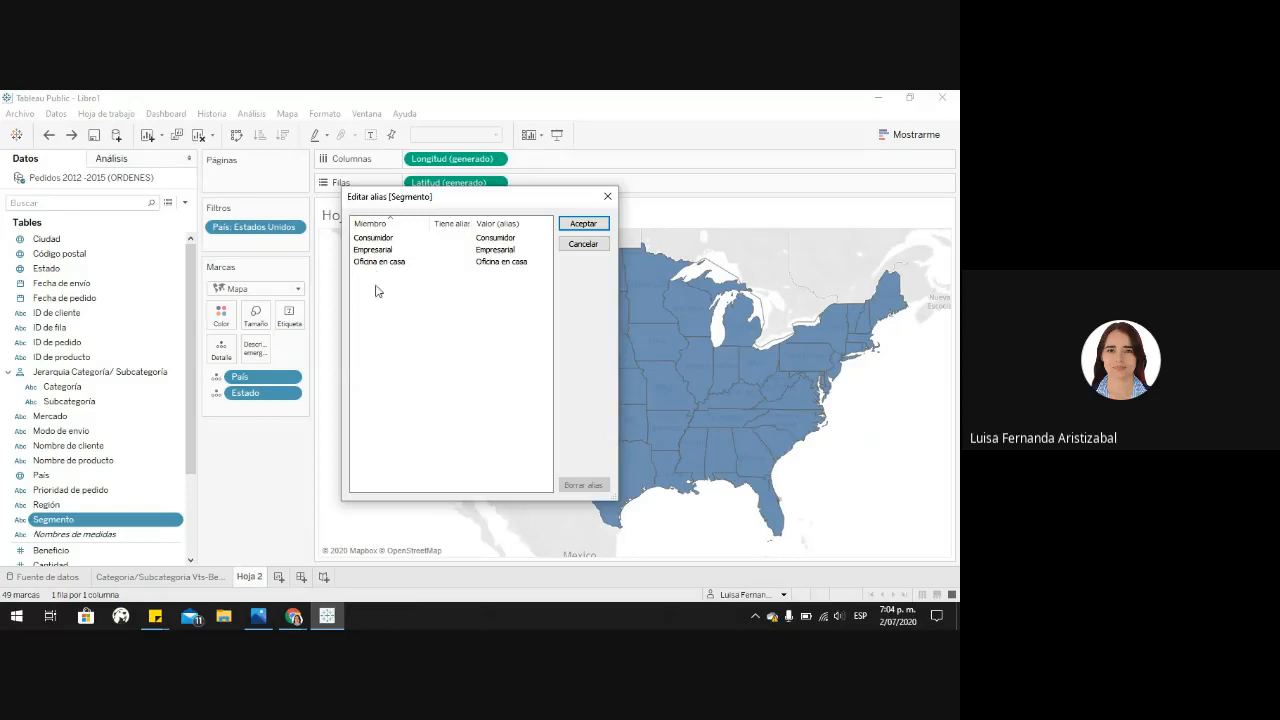
double_click(478, 252)
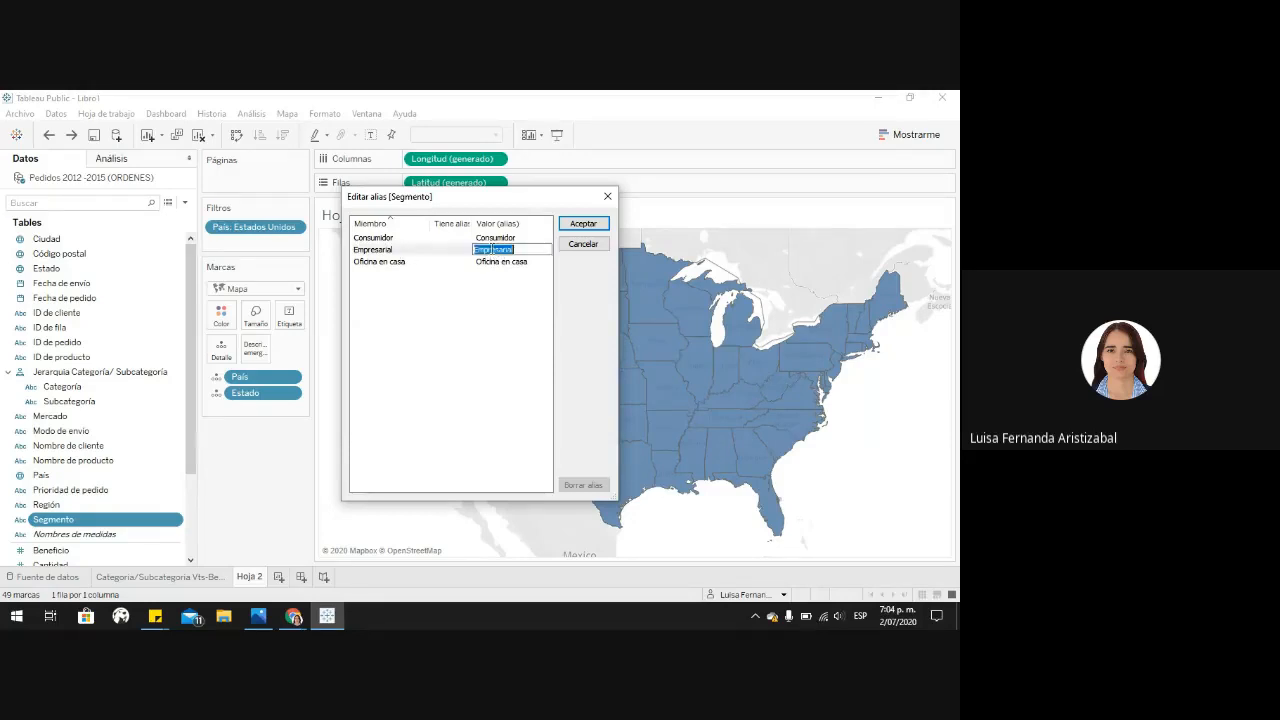
key(BackSpace)
text(Negocio)
key(BackSpace)
key(BackSpace)
key(BackSpace)
key(BackSpace)
key(BackSpace)
key(BackSpace)
text(egocio)
click(583, 225)
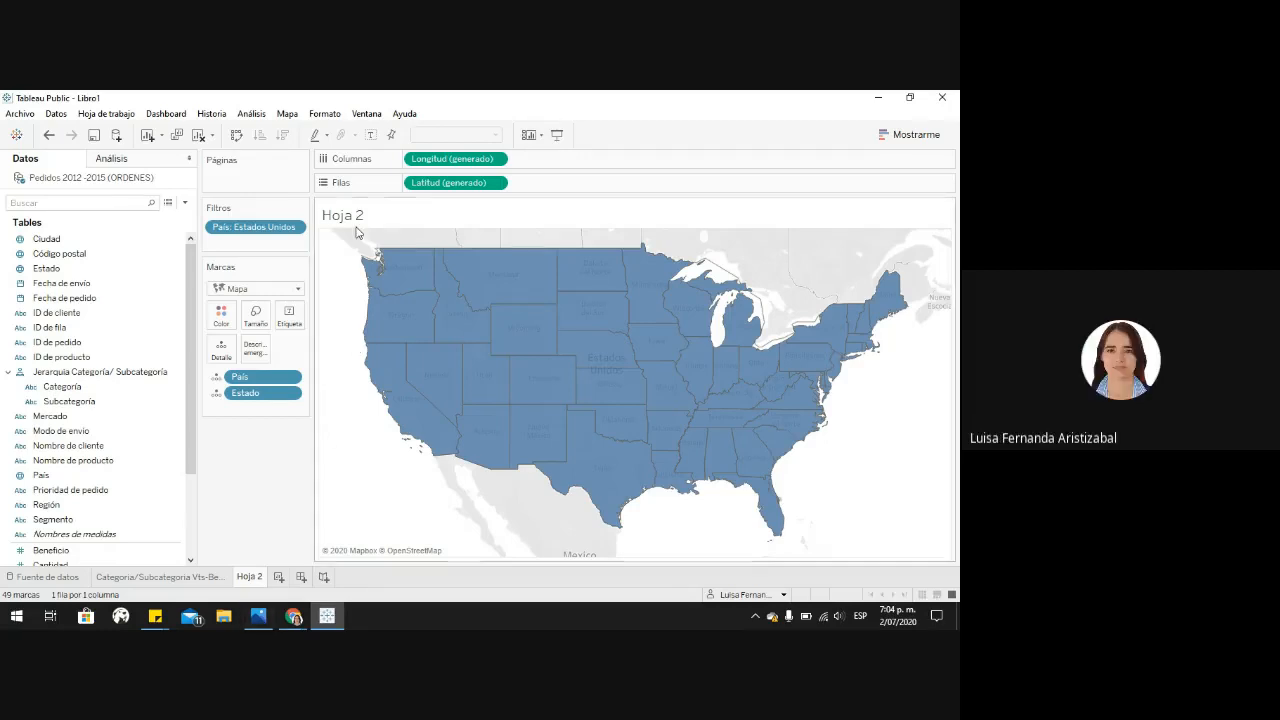
Step: Select the western states from Washington and California to Montana, Wyoming and Colorado and group them by Estado, País
mouse_move(357, 242)
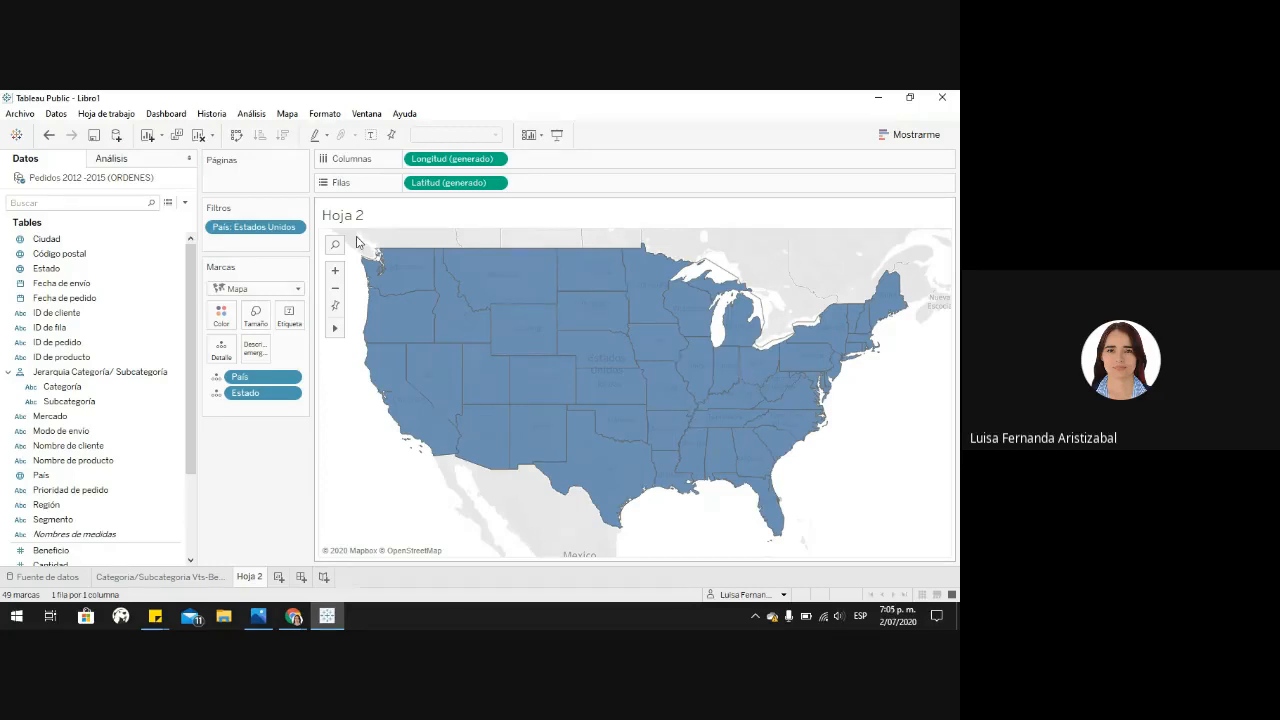
drag(357, 240, 555, 408)
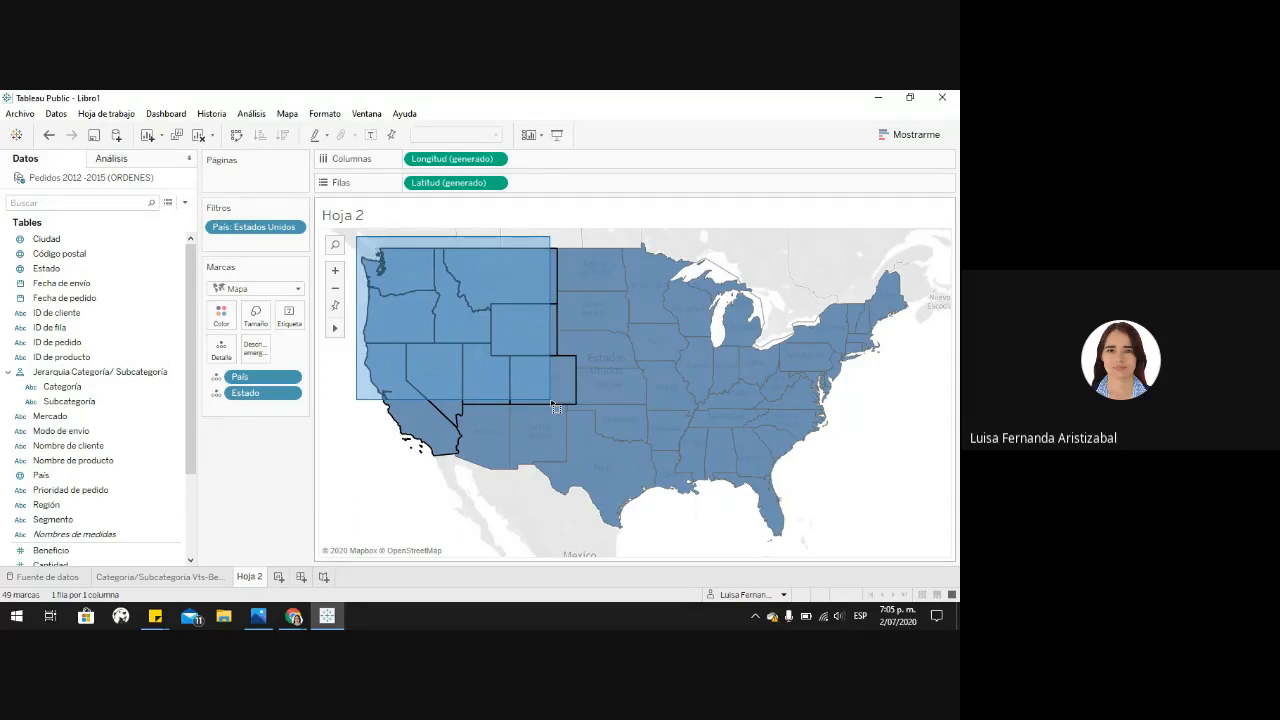
drag(552, 404, 551, 407)
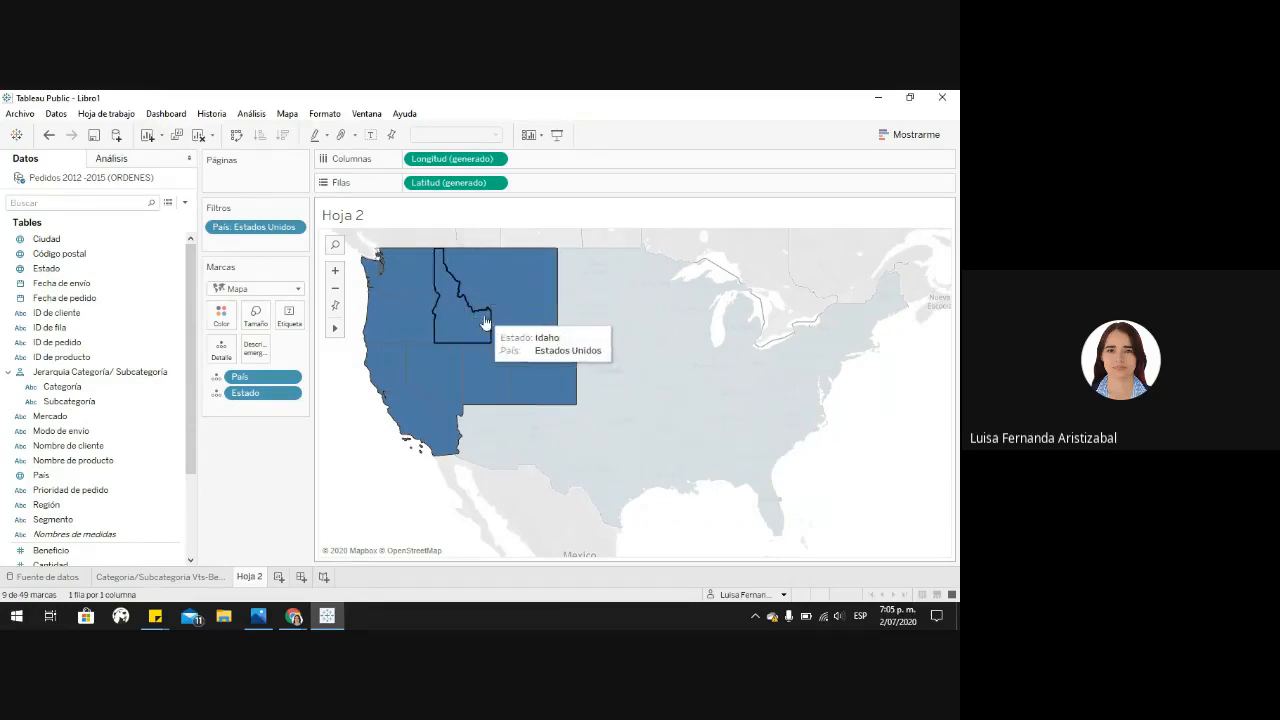
mouse_move(471, 326)
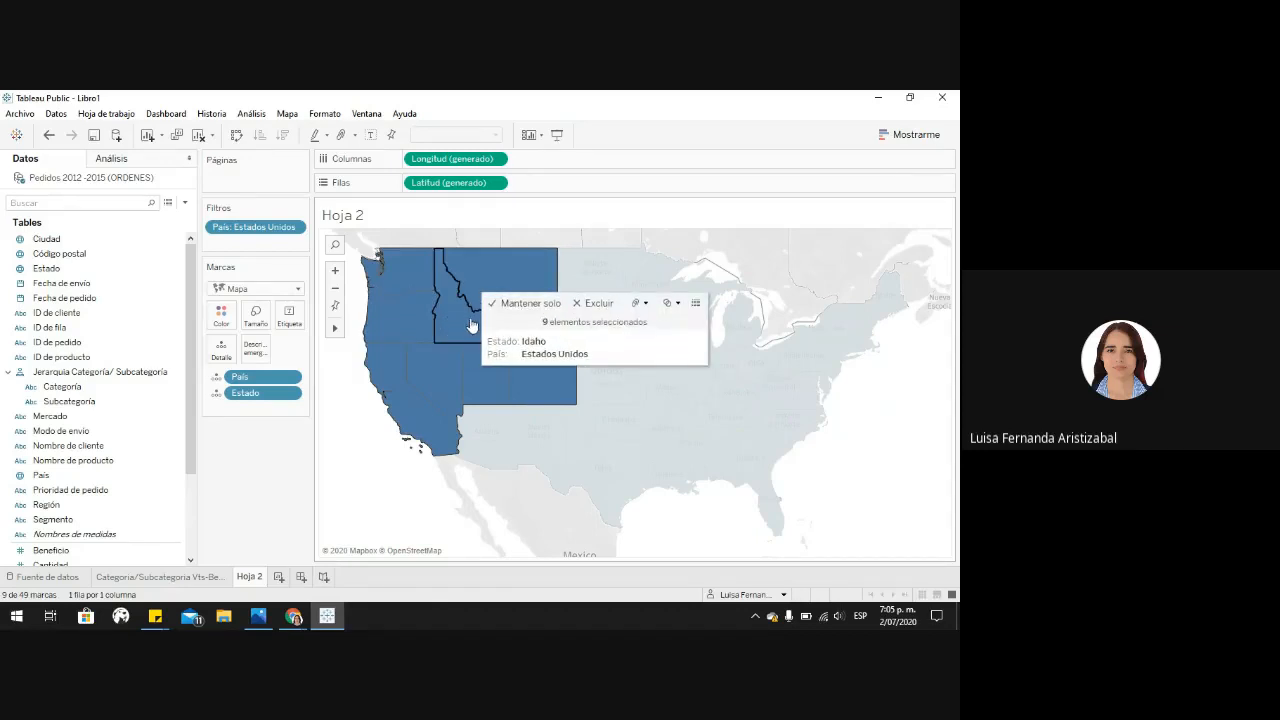
click(646, 304)
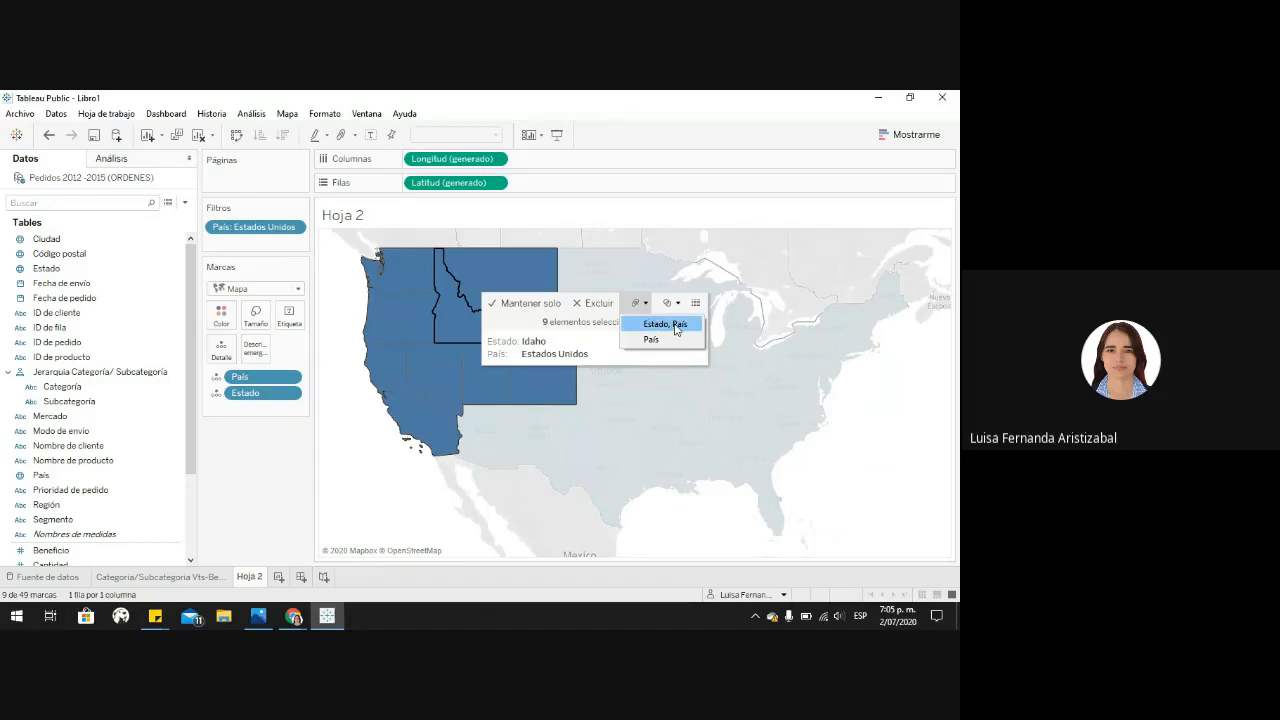
click(676, 329)
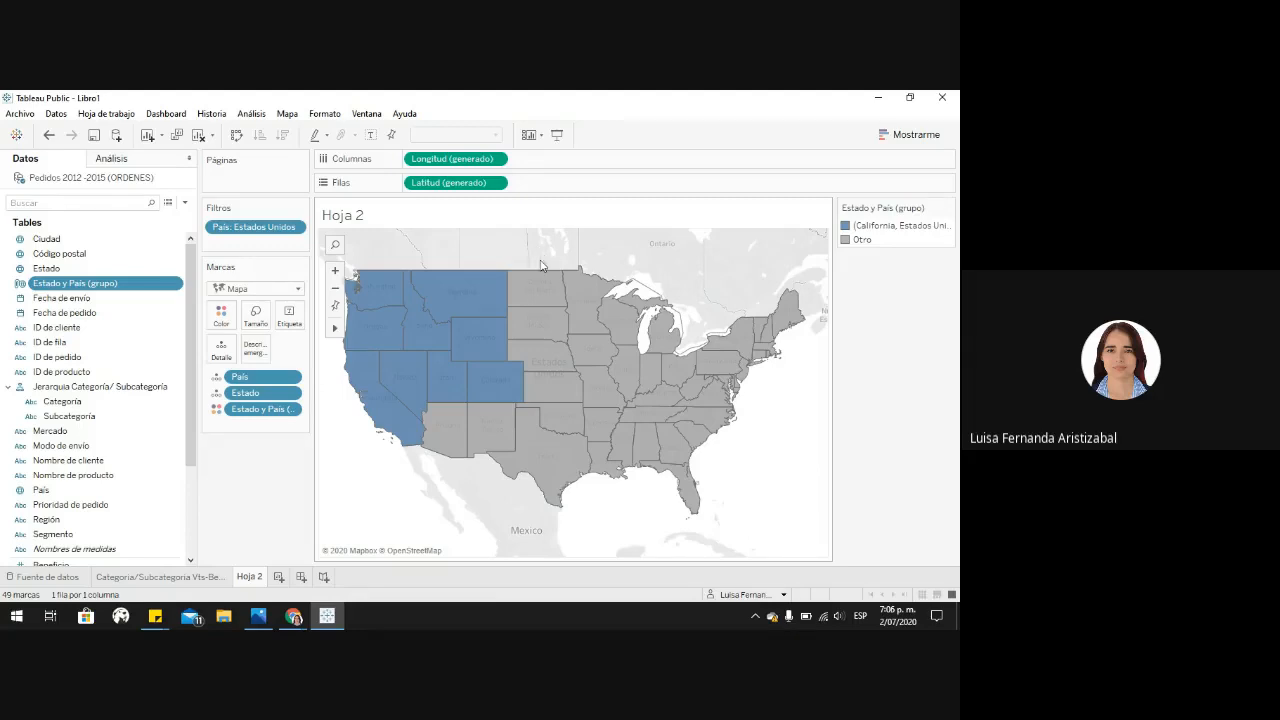
Step: Select the central states from the Dakotas and Kansas across to Michigan, Ohio and Virginia and group them
mouse_move(603, 378)
drag(534, 243, 689, 410)
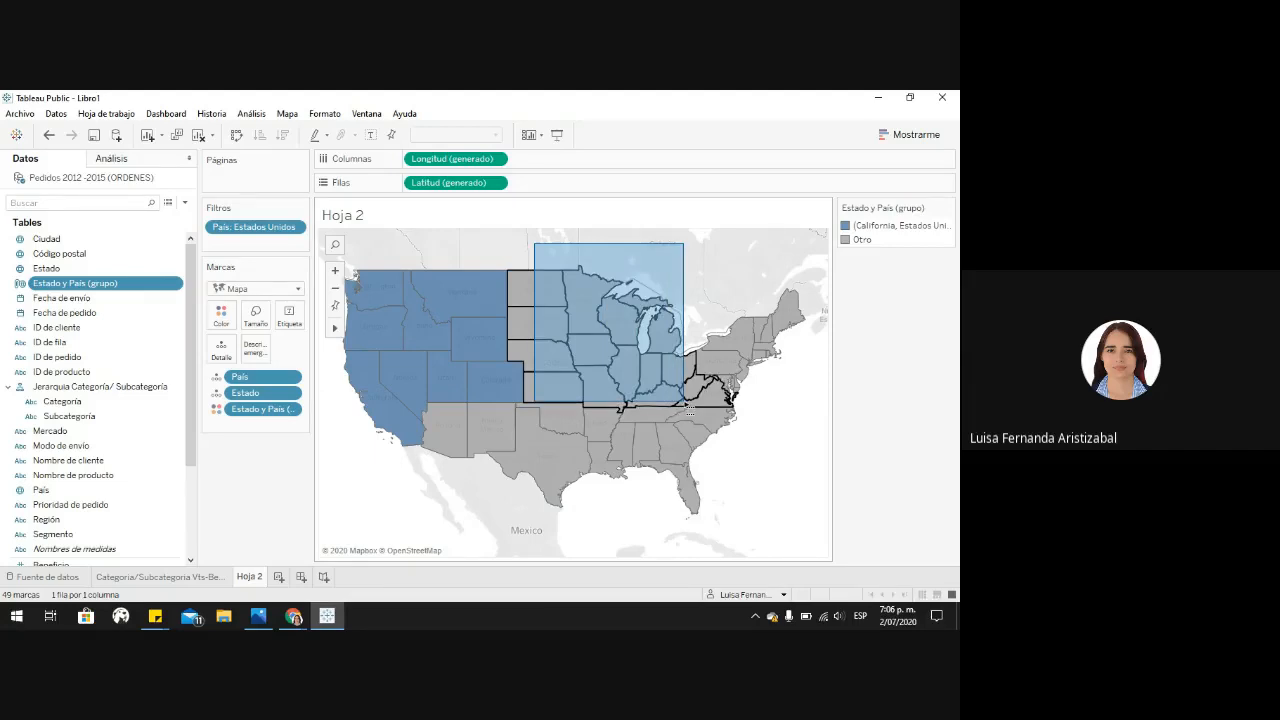
drag(689, 409, 685, 408)
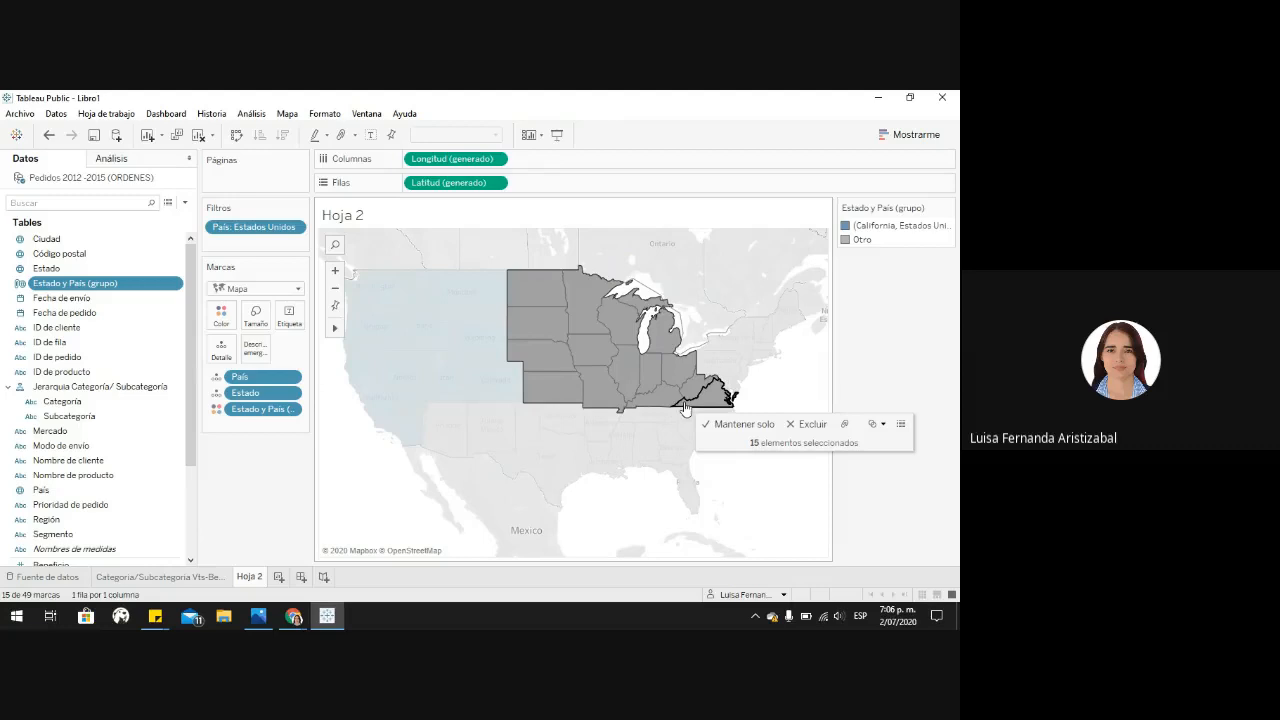
click(847, 425)
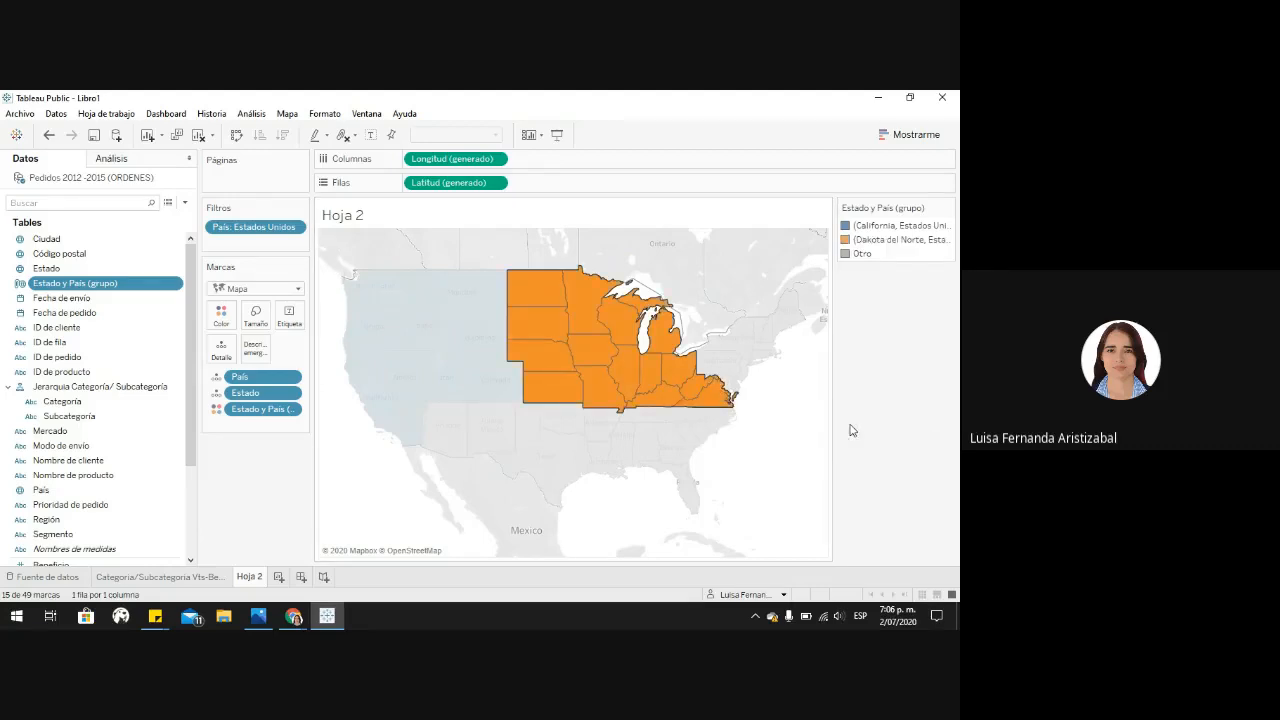
click(924, 401)
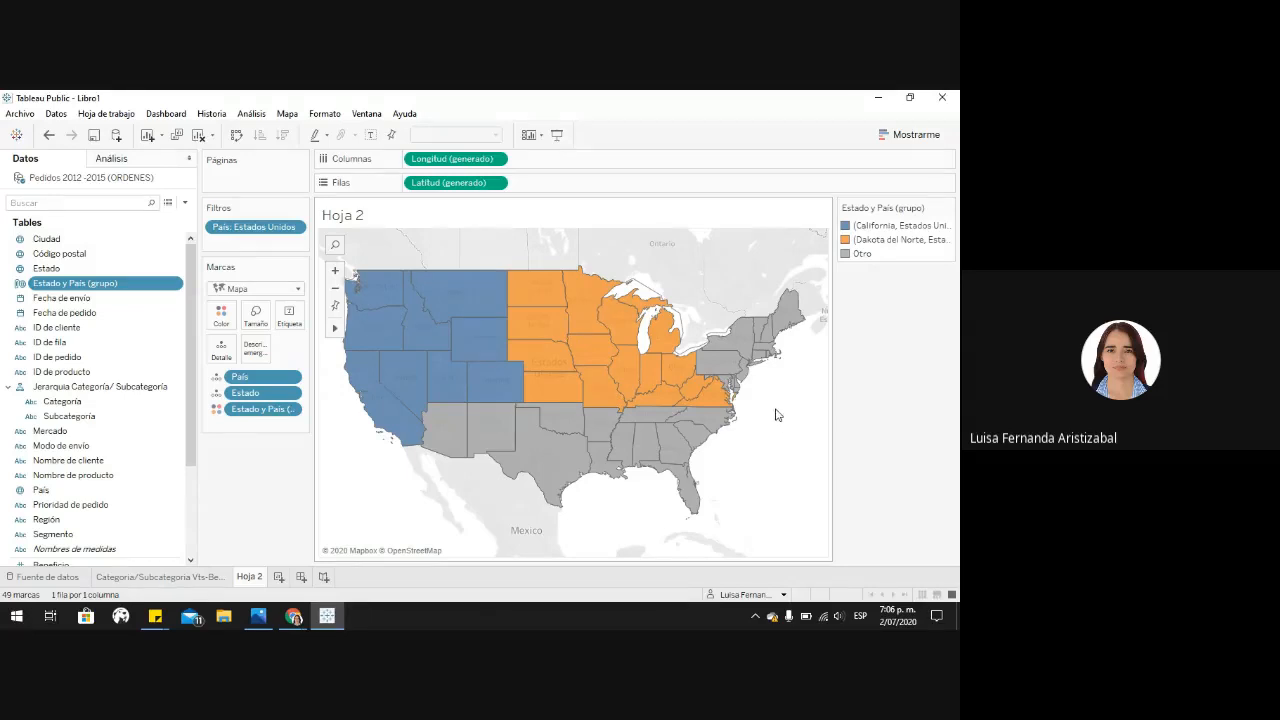
drag(775, 407, 450, 522)
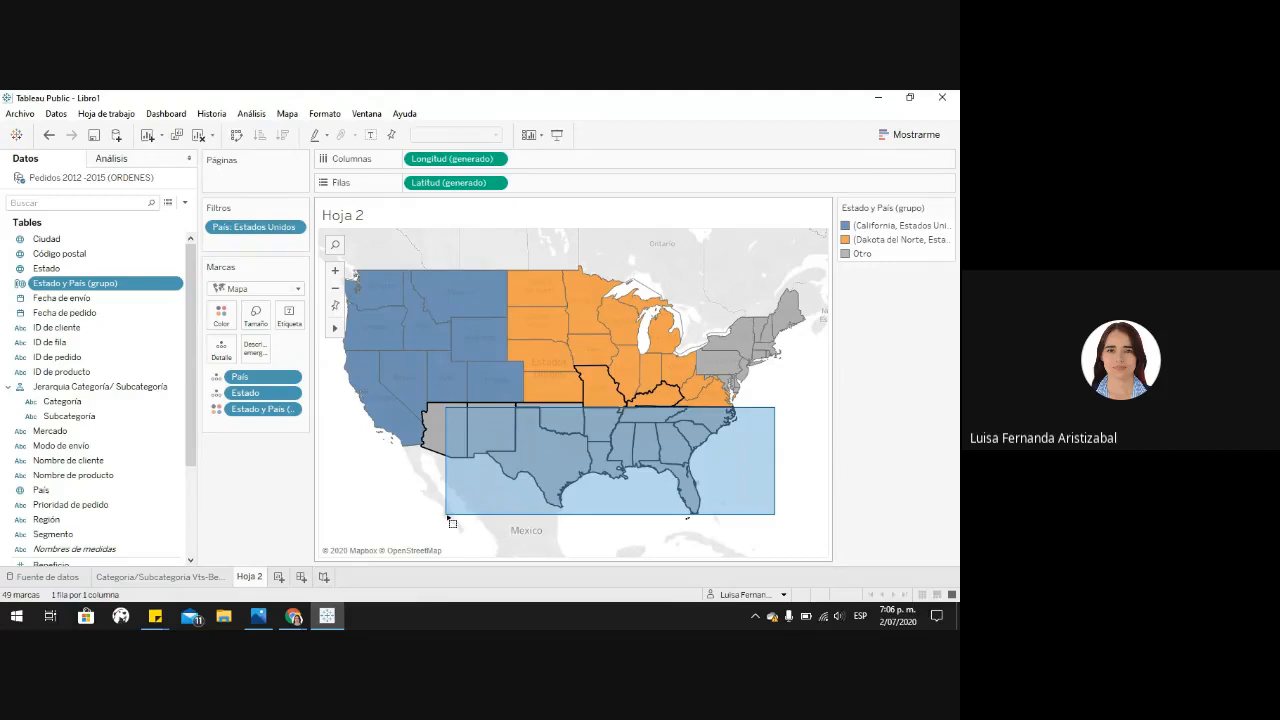
drag(447, 518, 446, 519)
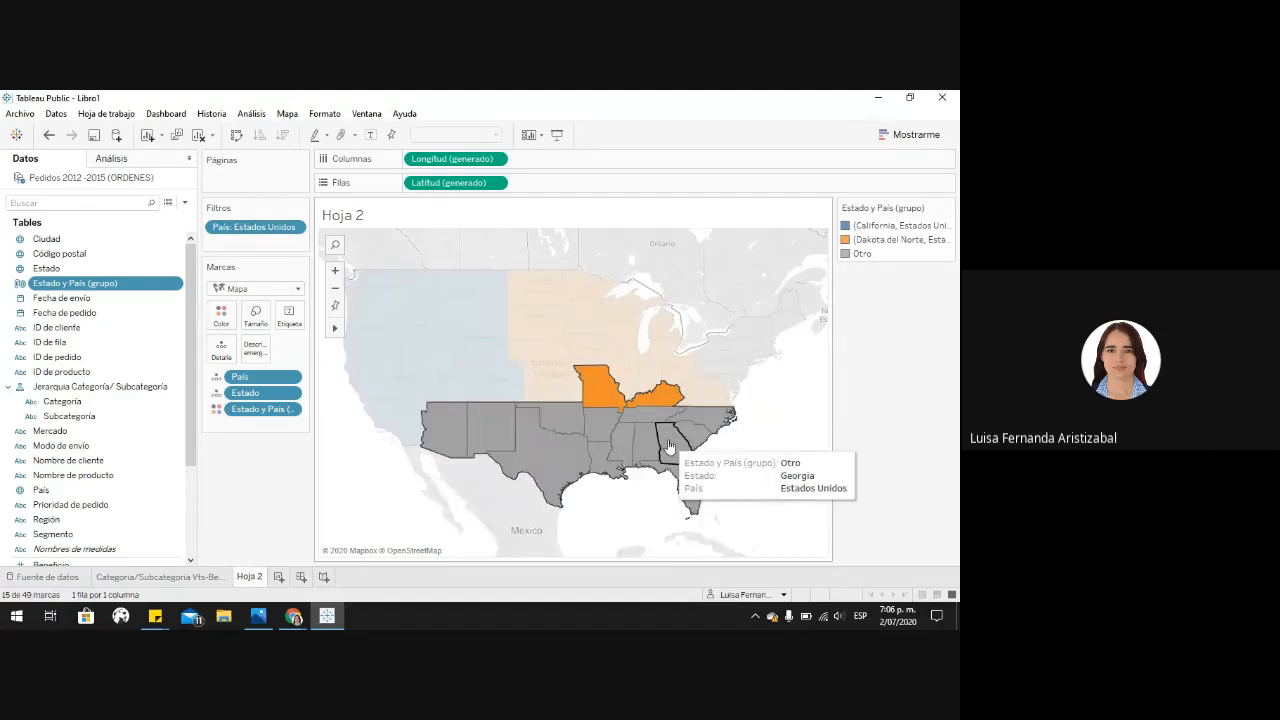
mouse_move(669, 446)
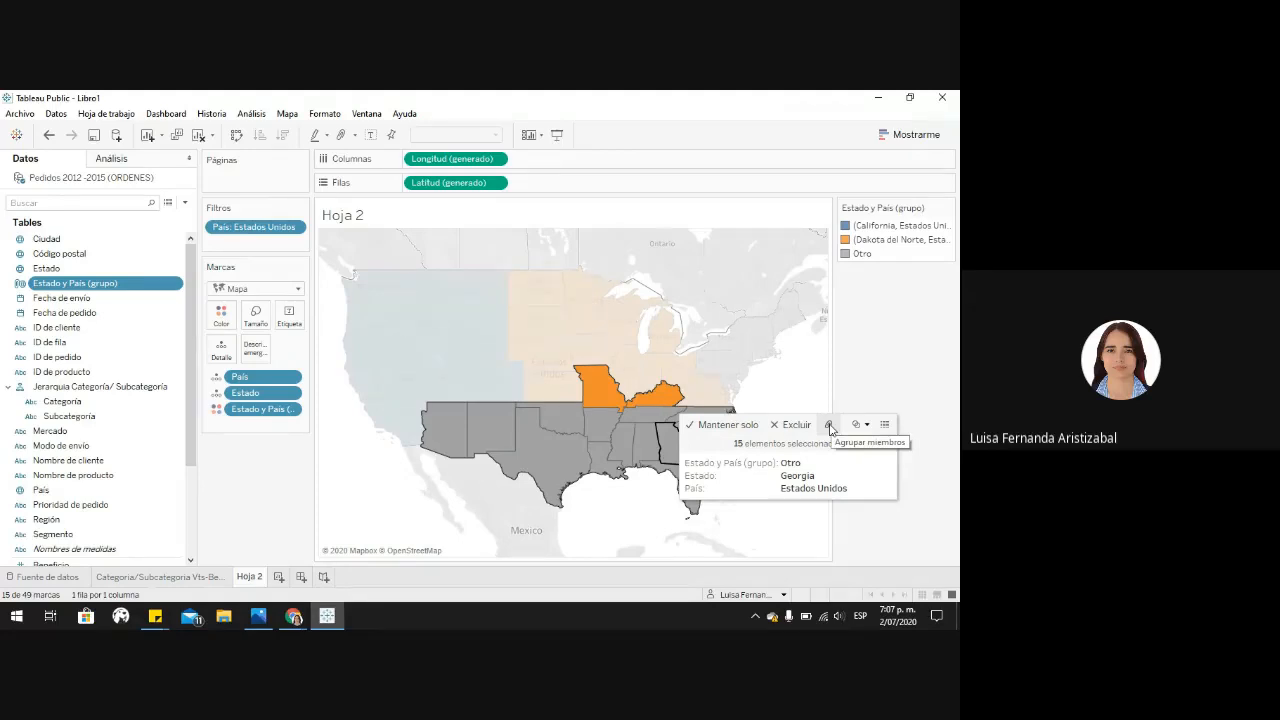
click(829, 428)
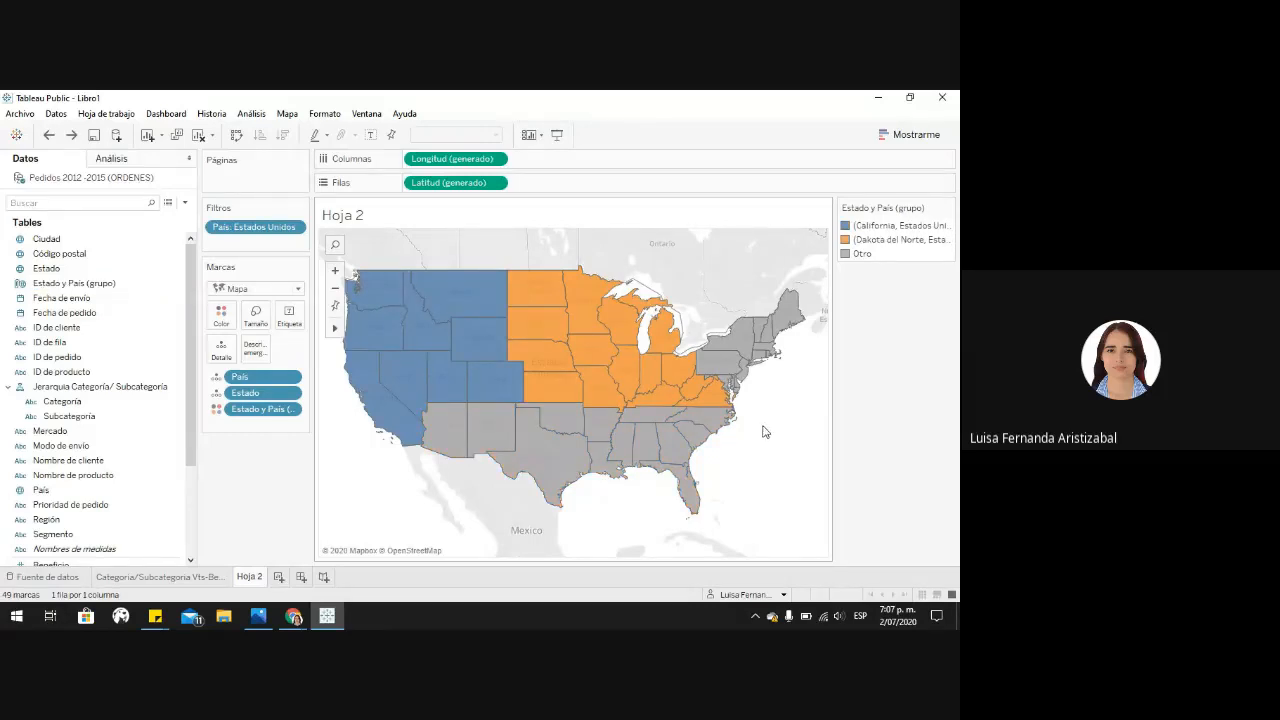
Step: Group the southern states from Arizona and Texas to Florida and North Carolina, leaving out Missouri and Kentucky
drag(766, 425, 519, 457)
drag(786, 418, 440, 513)
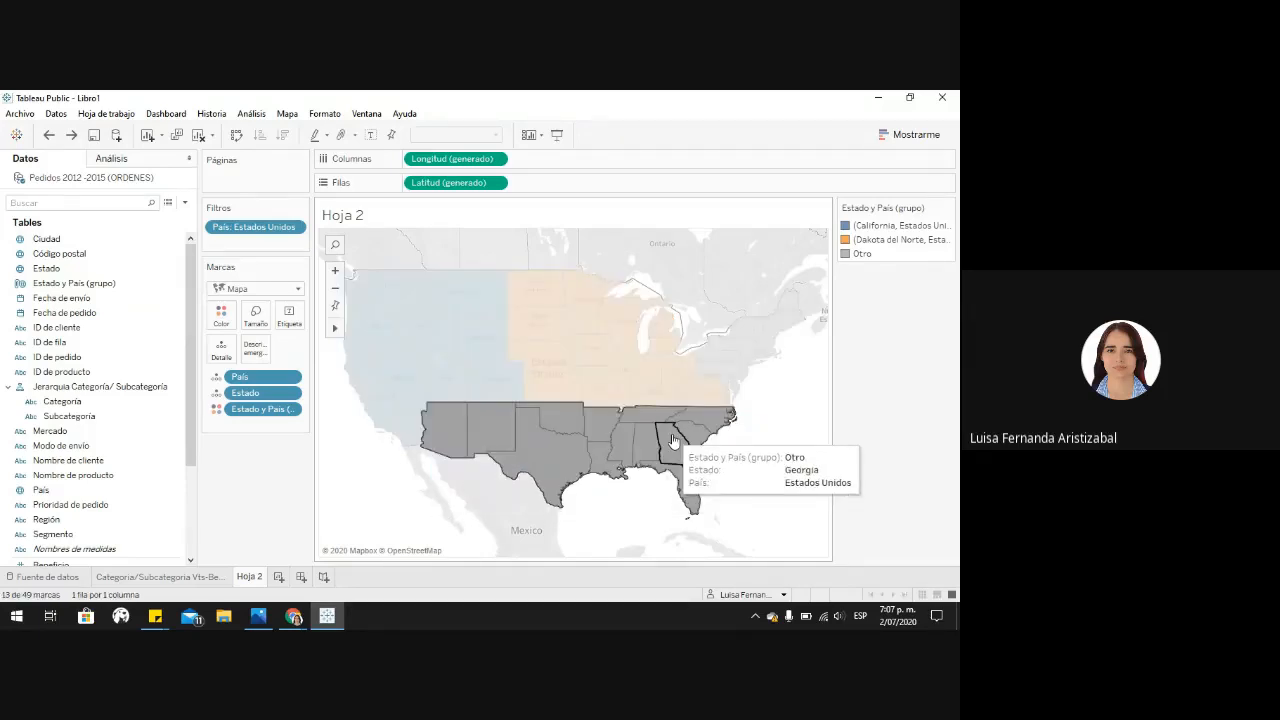
mouse_move(752, 436)
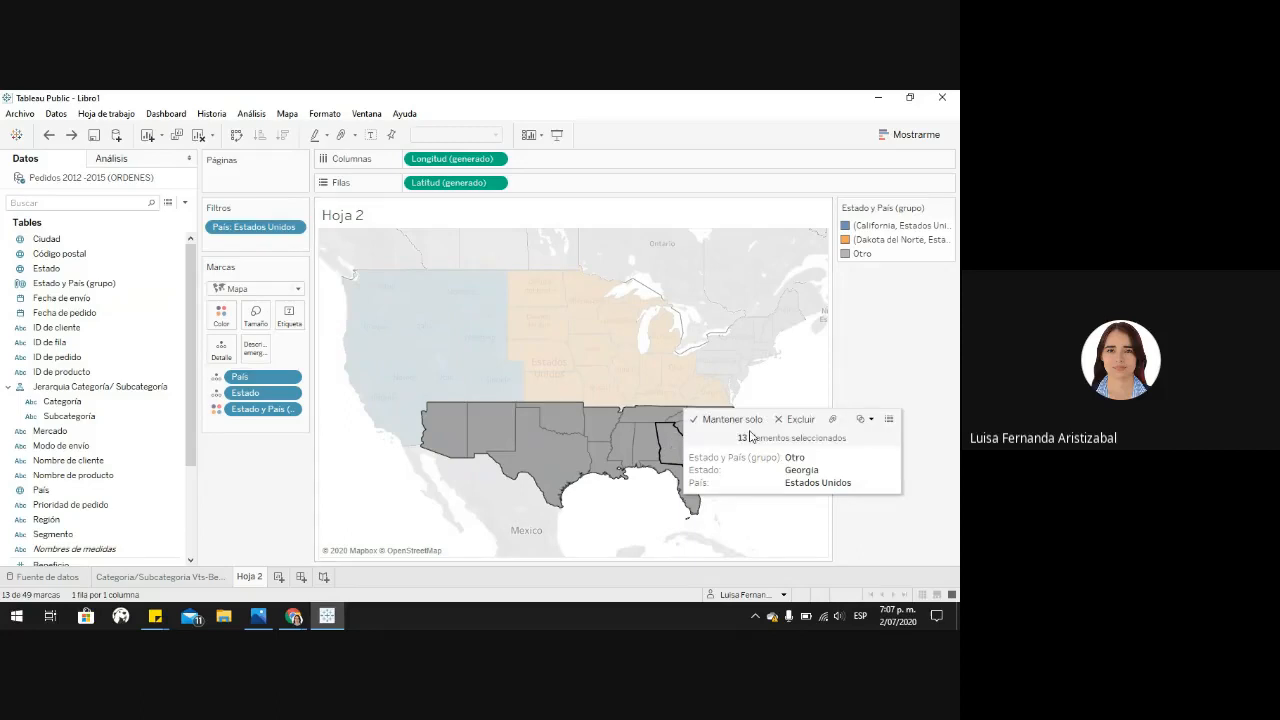
click(833, 420)
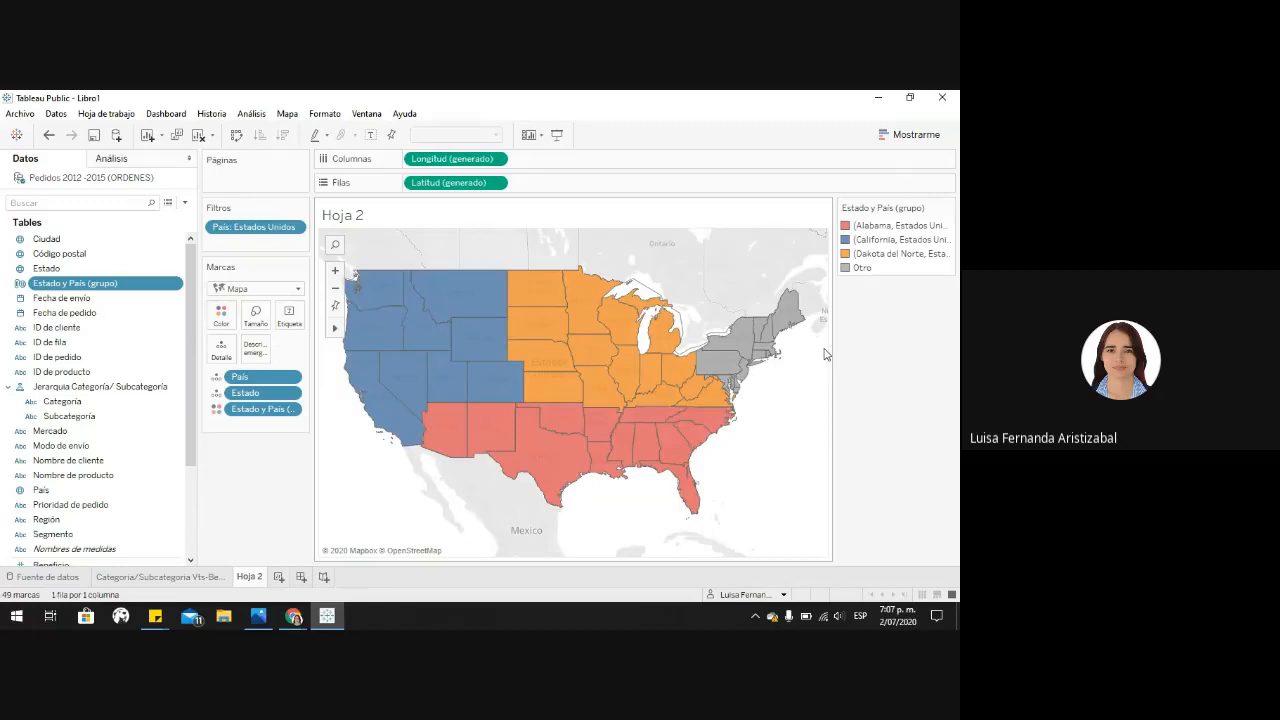
scroll(825, 354, up, 5)
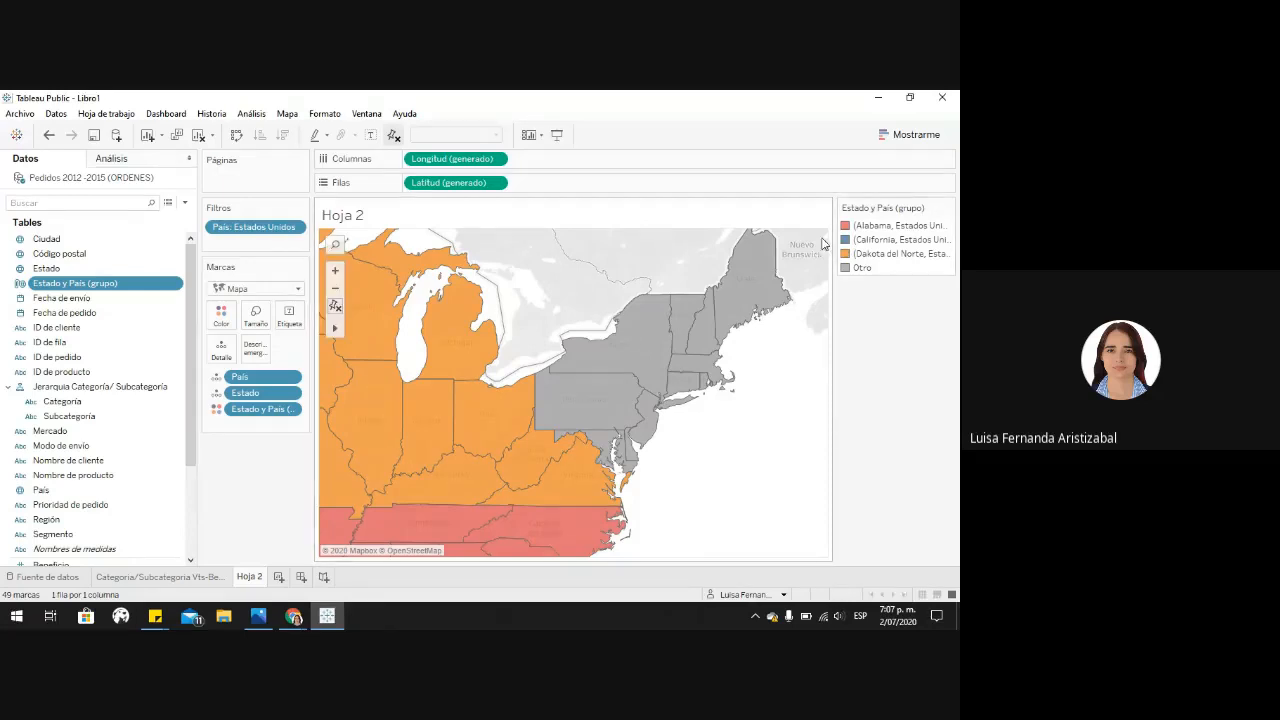
drag(814, 230, 602, 451)
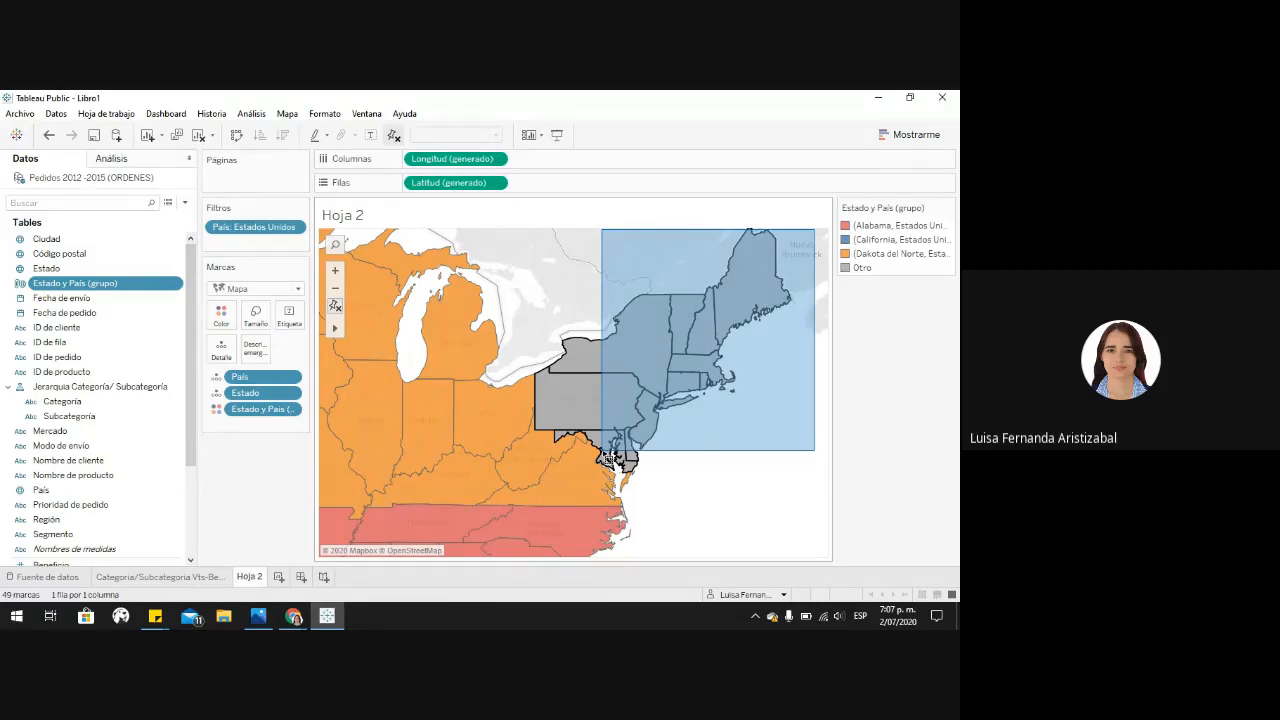
drag(601, 450, 604, 450)
click(652, 467)
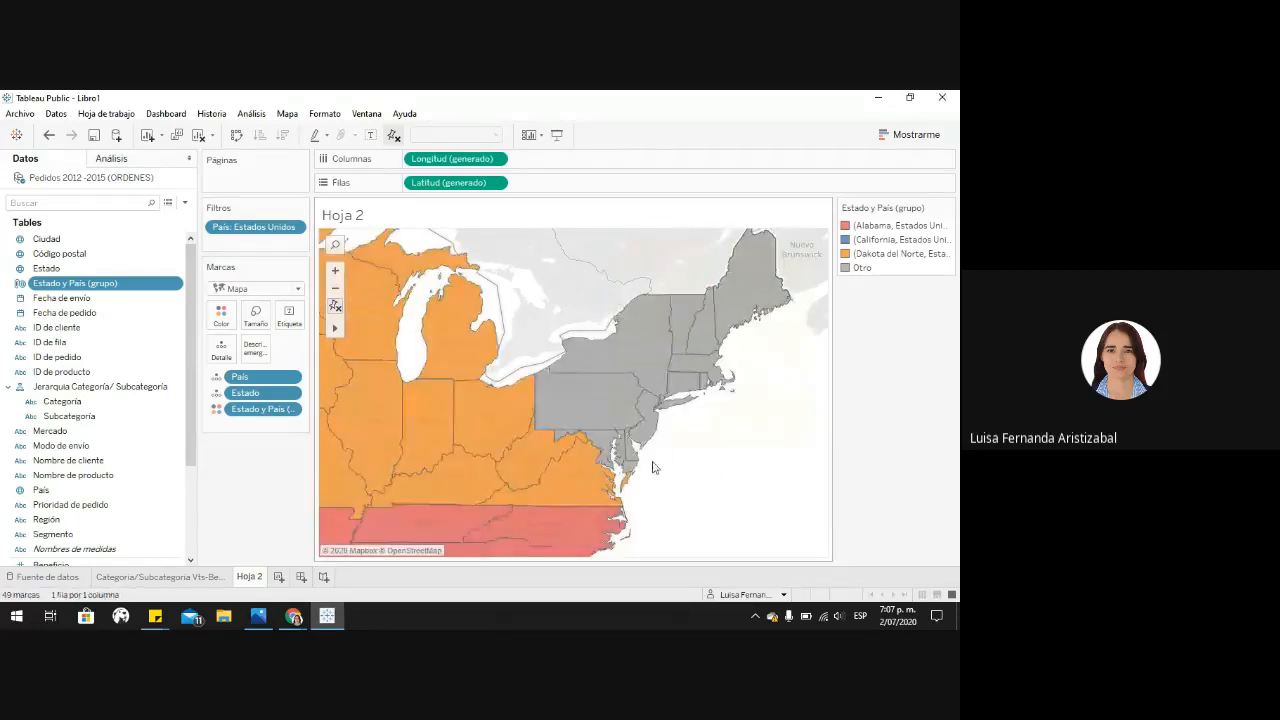
scroll(606, 449, up, 5)
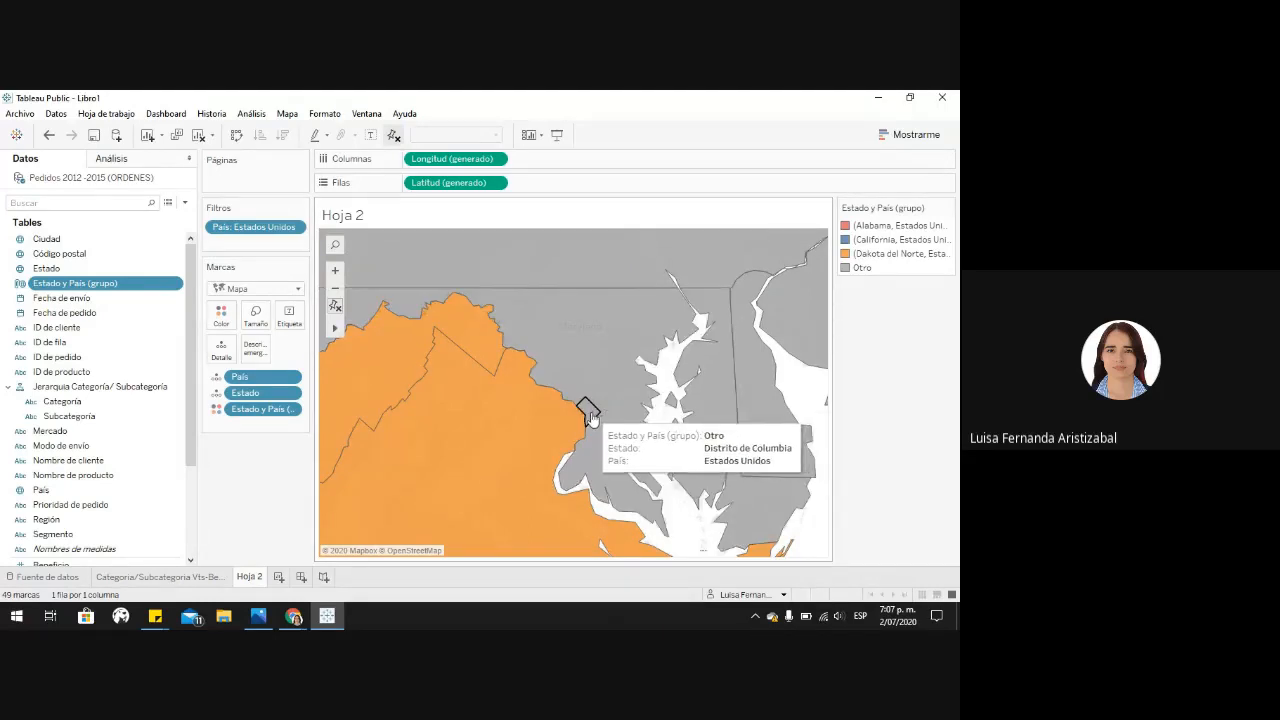
scroll(580, 409, down, 3)
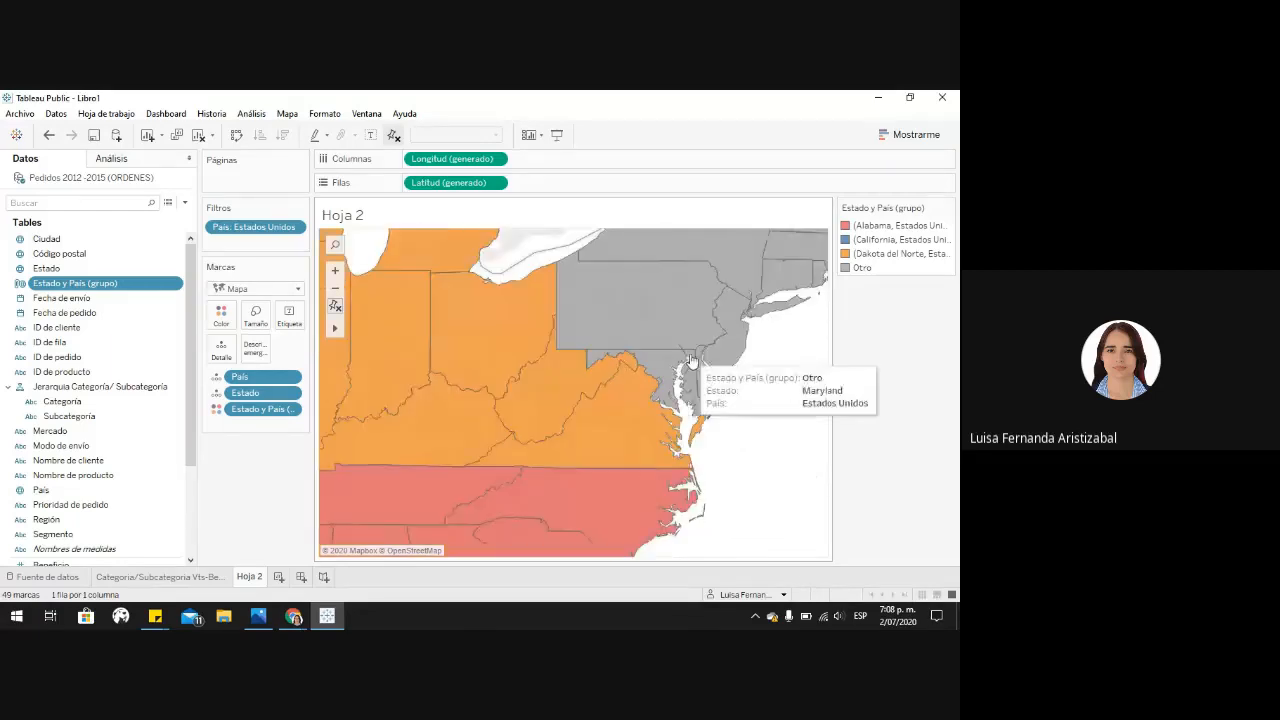
scroll(420, 312, down, 3)
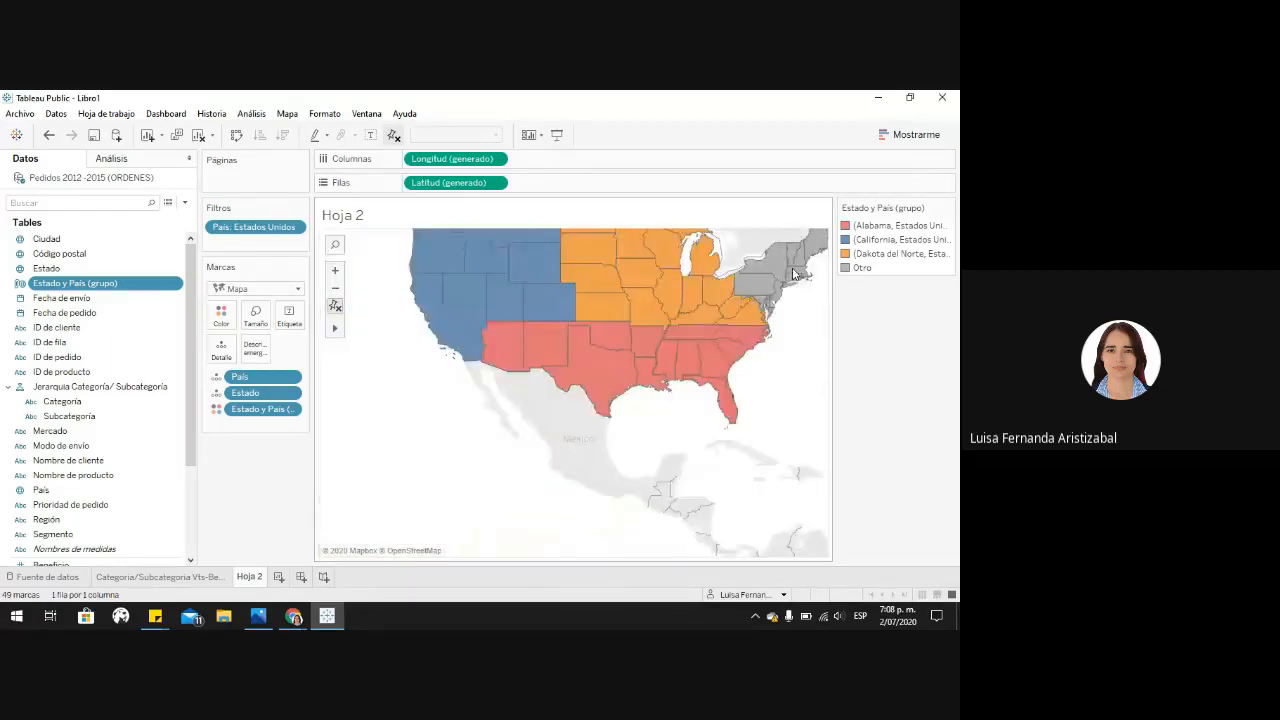
click(335, 306)
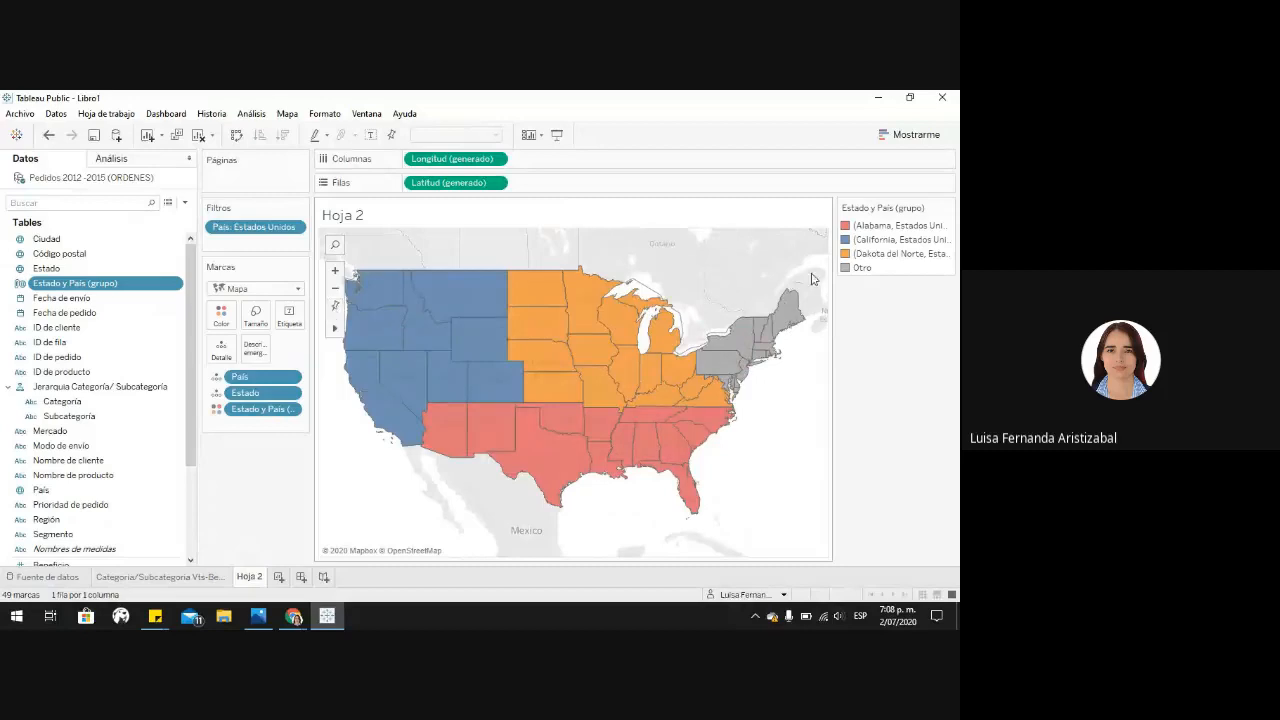
Step: Group the remaining northeastern states from Maine to Pennsylvania, Maryland and Distrito de Columbia, and restore the full map view
drag(823, 270, 836, 360)
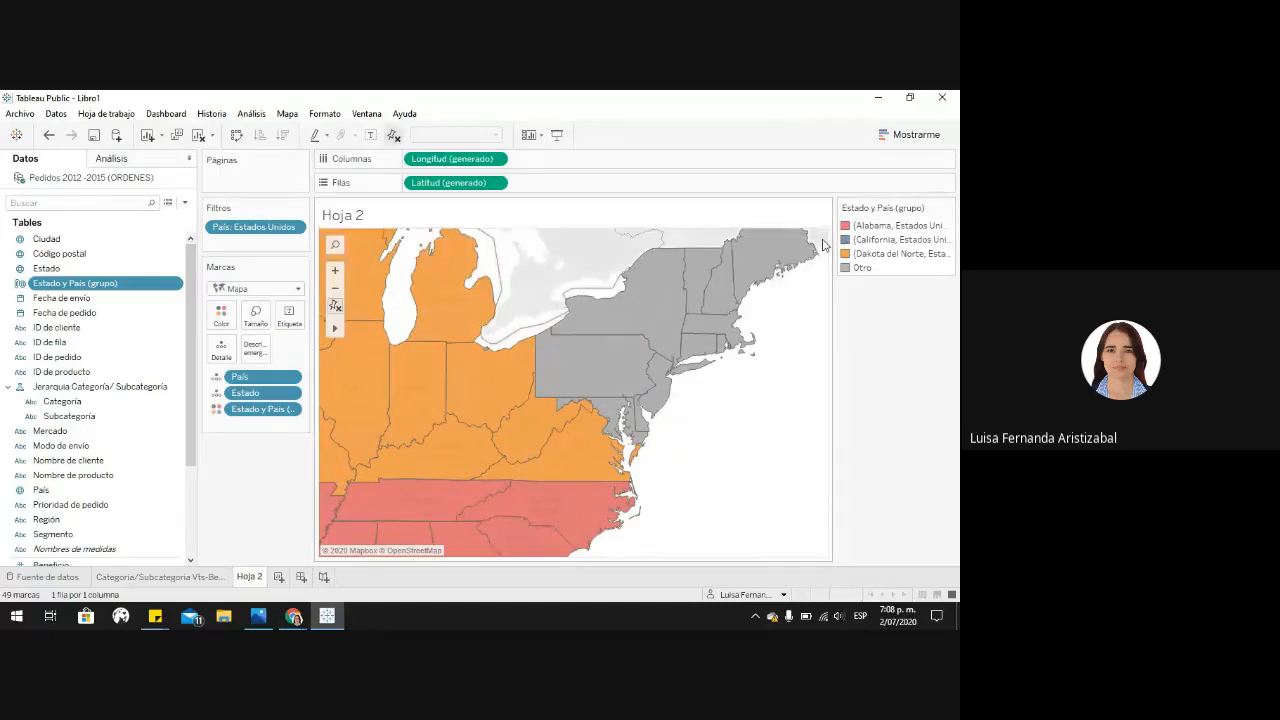
drag(822, 239, 752, 360)
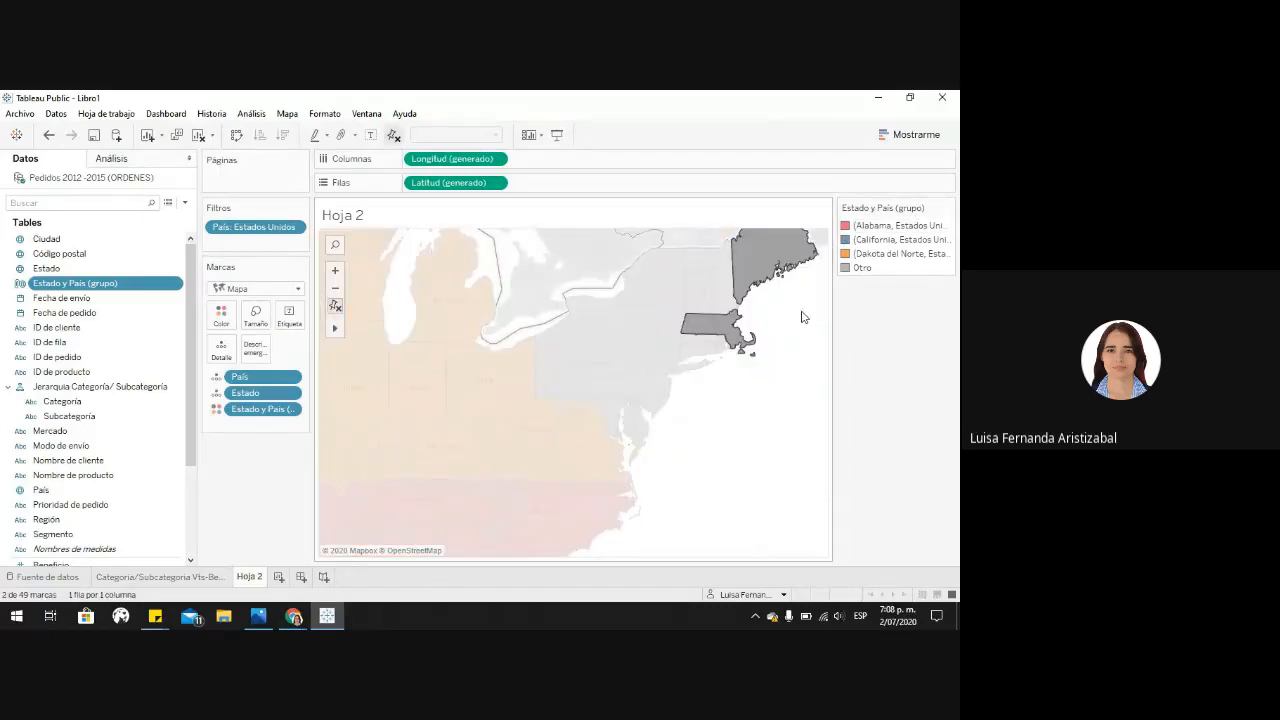
click(803, 315)
drag(822, 239, 612, 420)
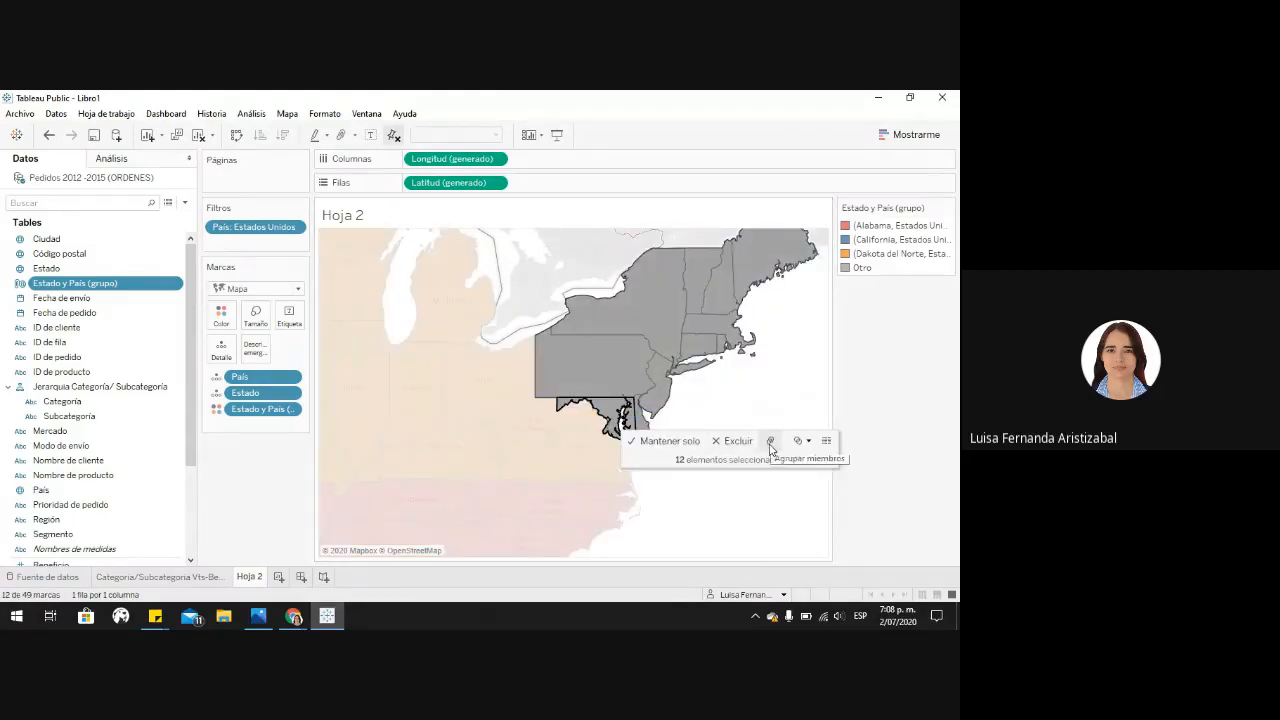
click(770, 441)
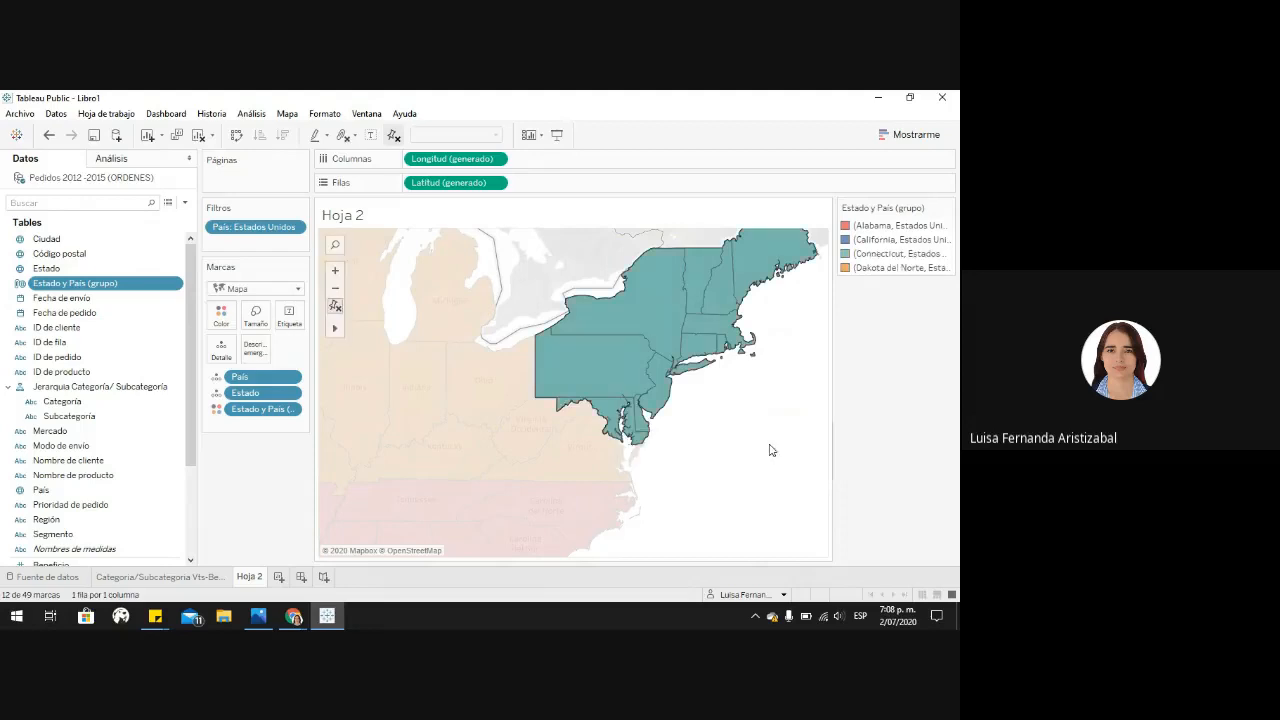
scroll(727, 410, down, 2)
scroll(571, 397, down, 2)
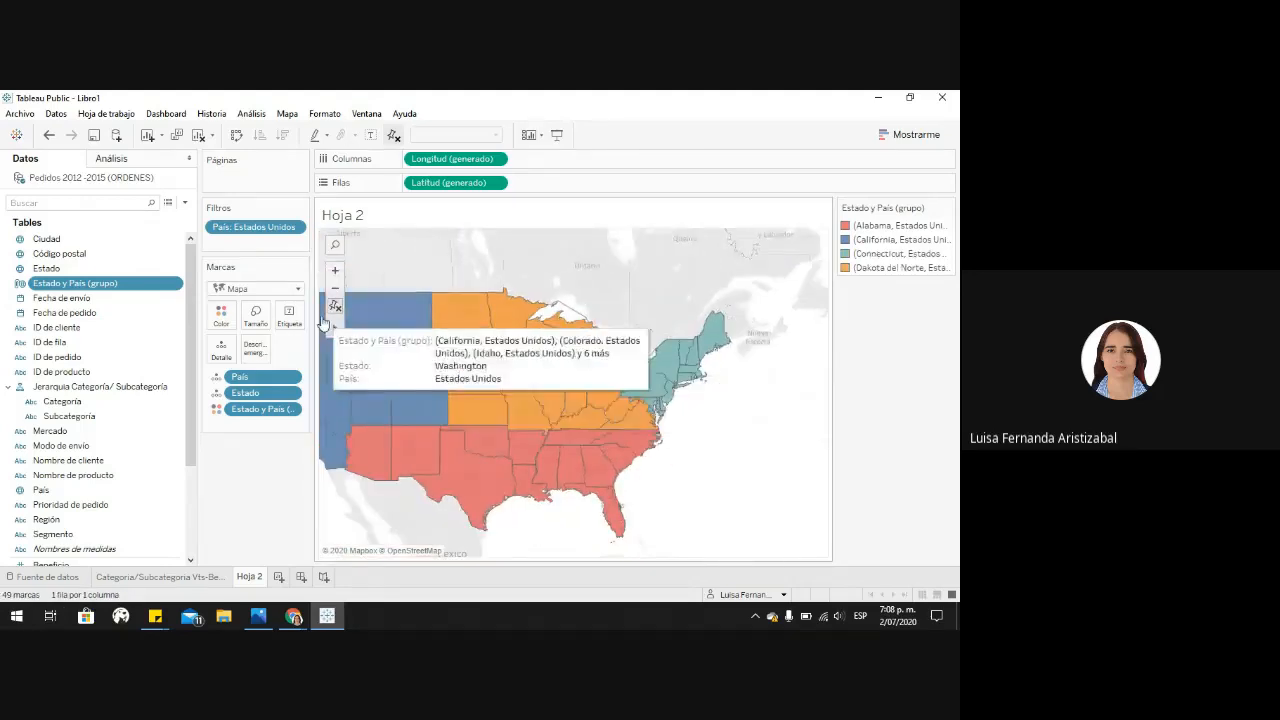
click(336, 306)
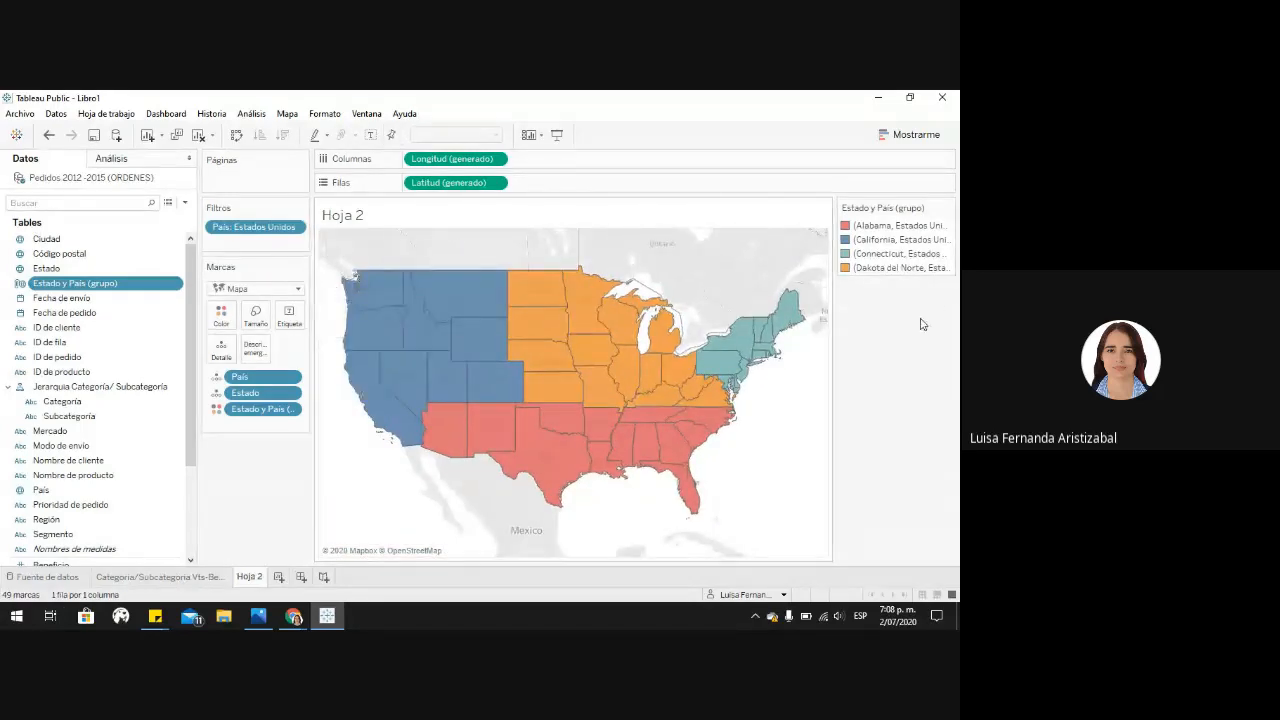
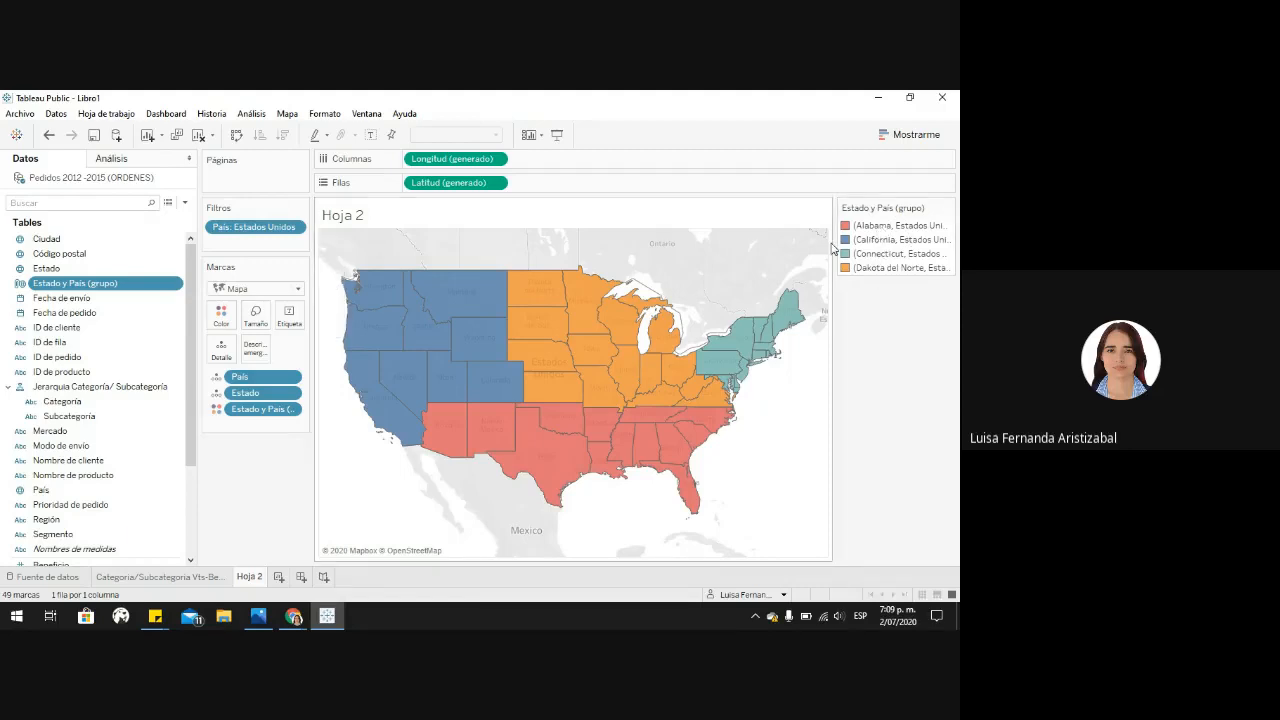
Step: Edit Estado y País (grupo) and rename the group starting with Alabama, Arizona and Arkansas as Sur
mouse_move(832, 248)
mouse_down()
mouse_move(877, 251)
mouse_move(853, 251)
mouse_up()
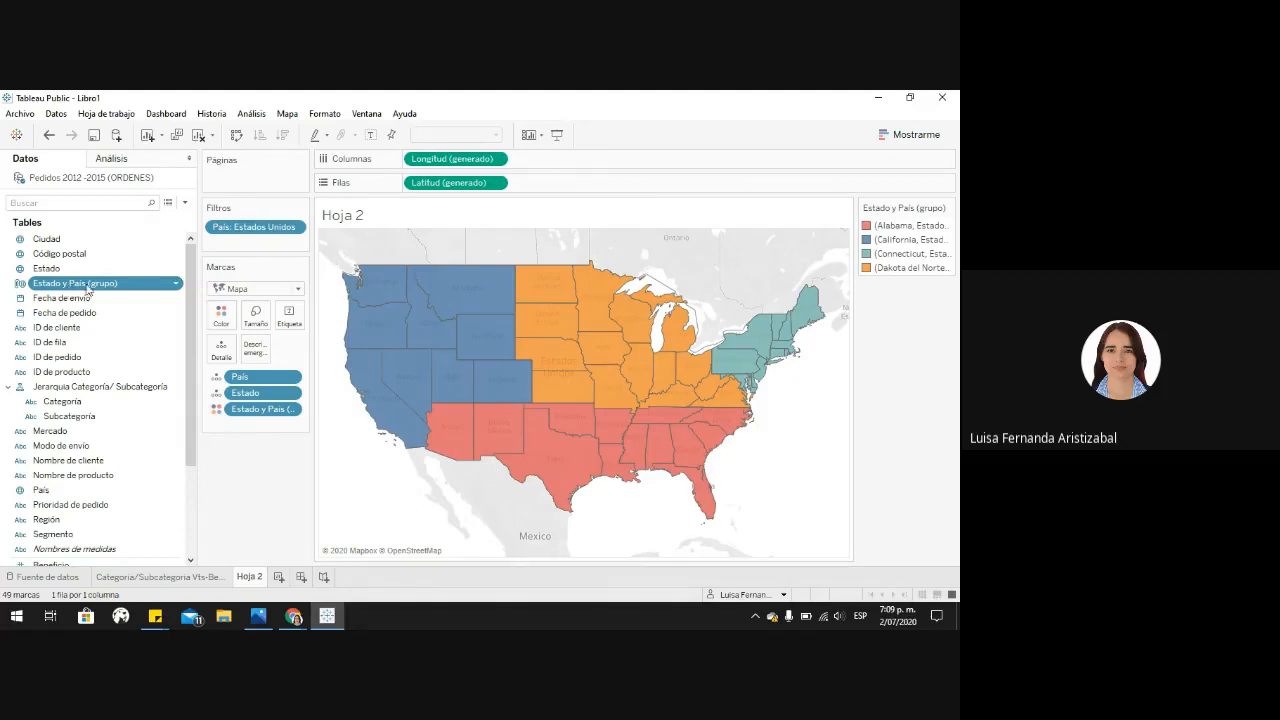
right_click(138, 289)
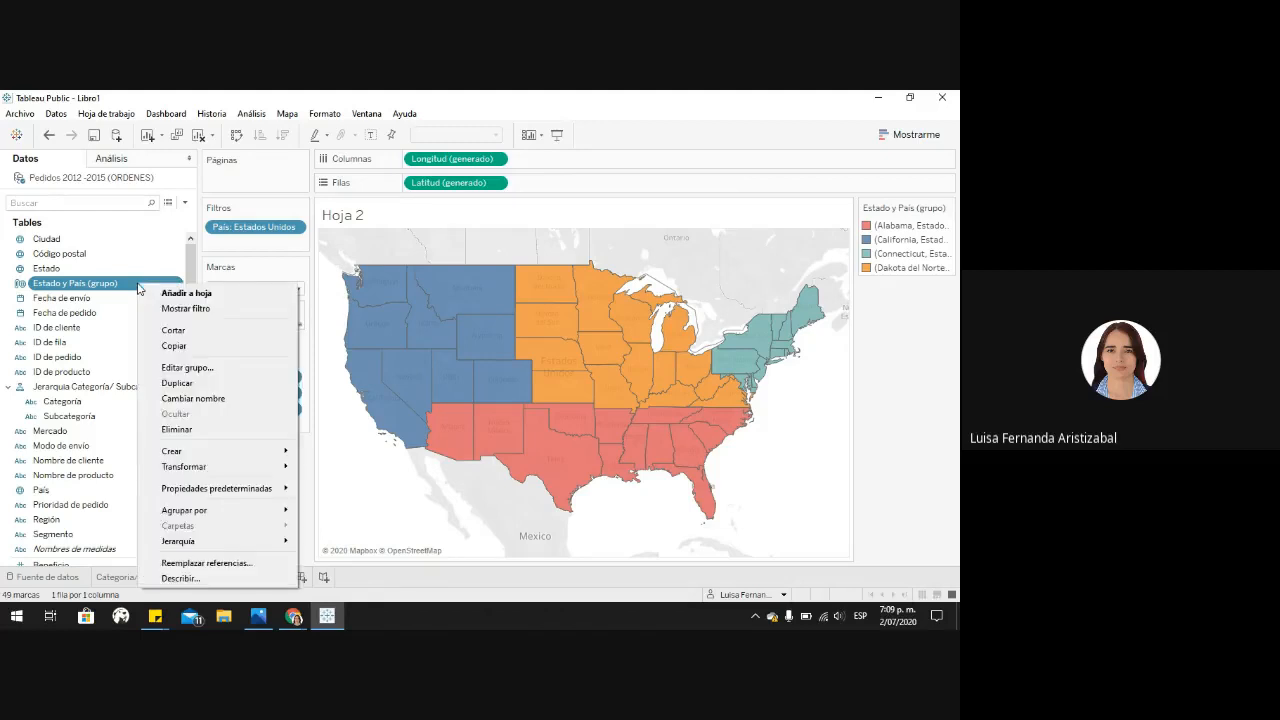
click(202, 373)
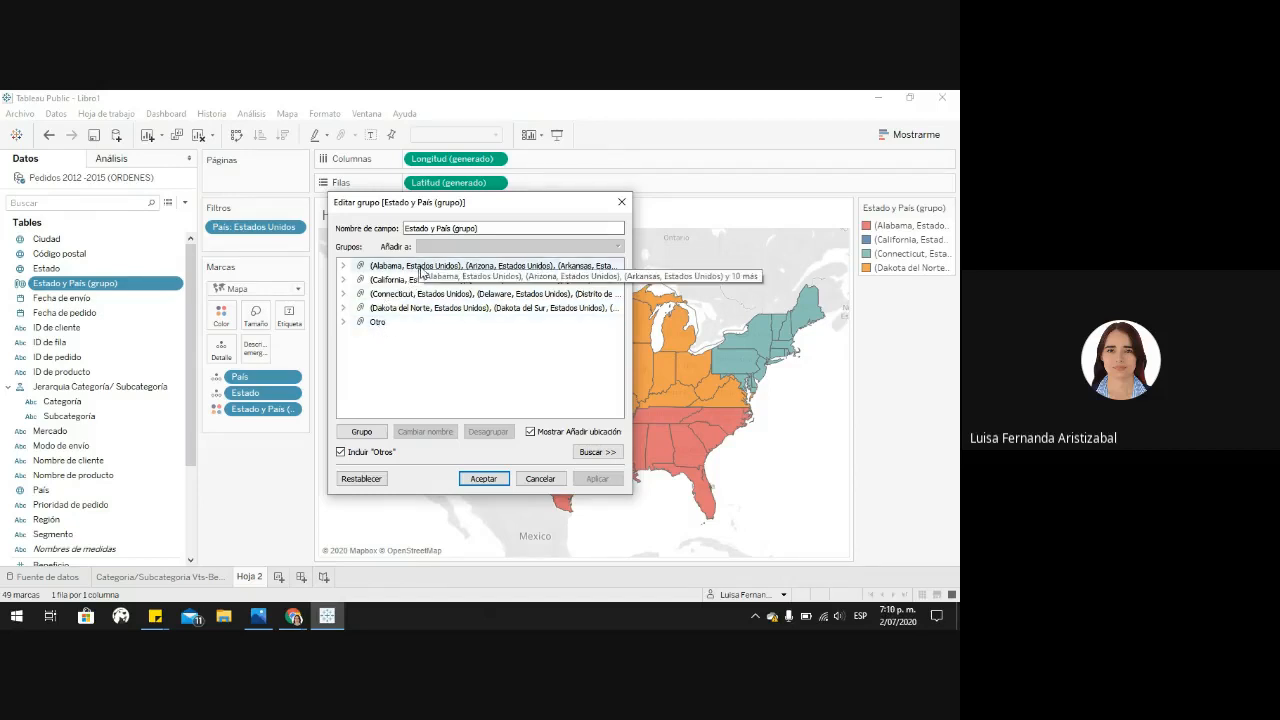
click(421, 270)
drag(523, 206, 469, 147)
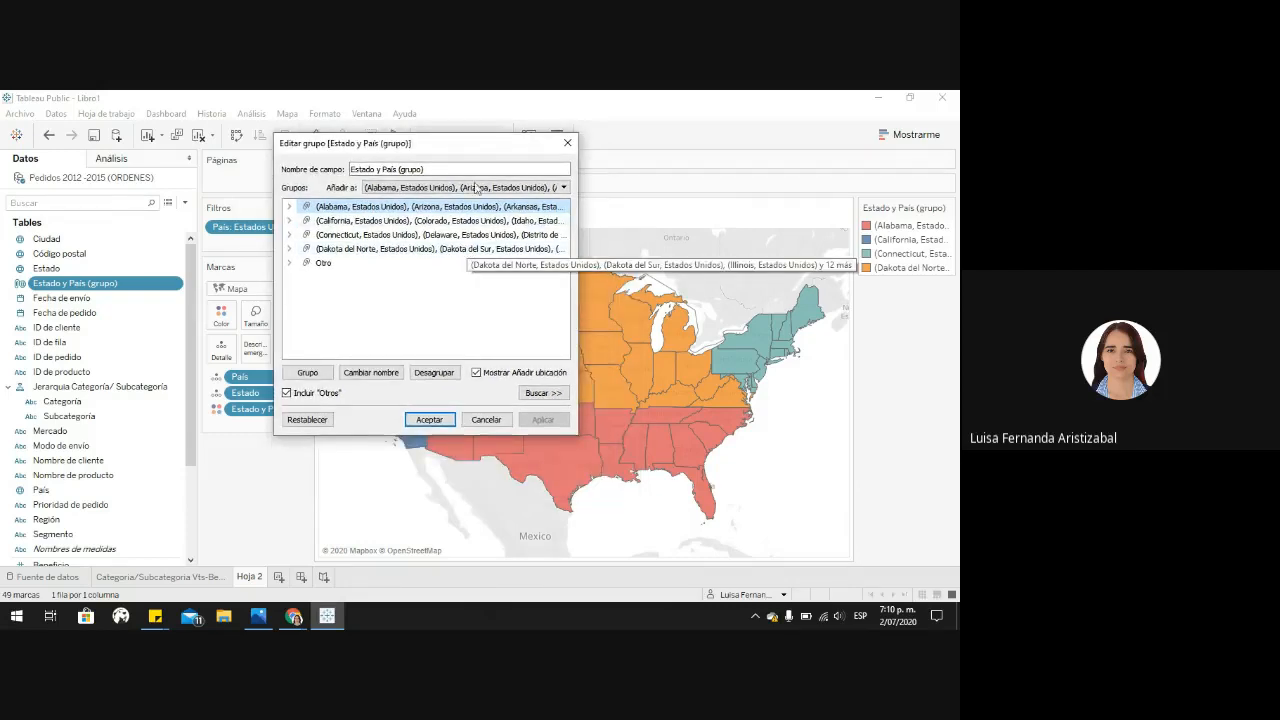
click(383, 377)
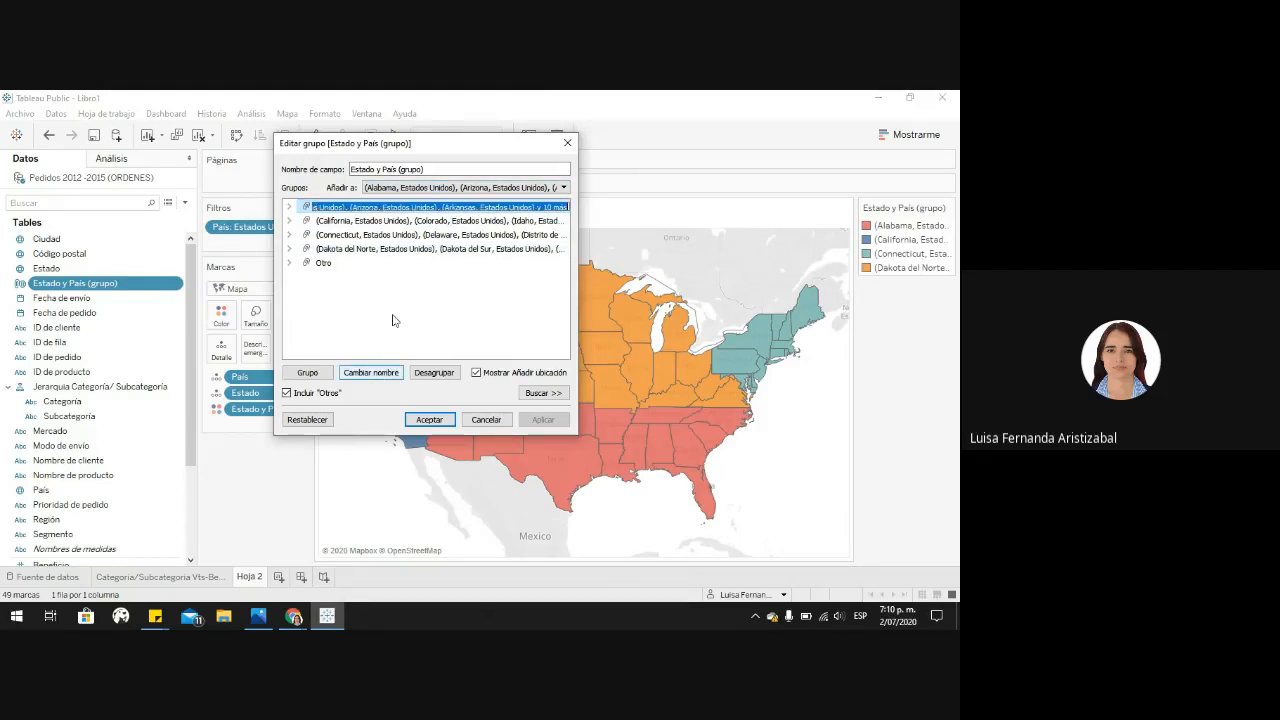
key(BackSpace)
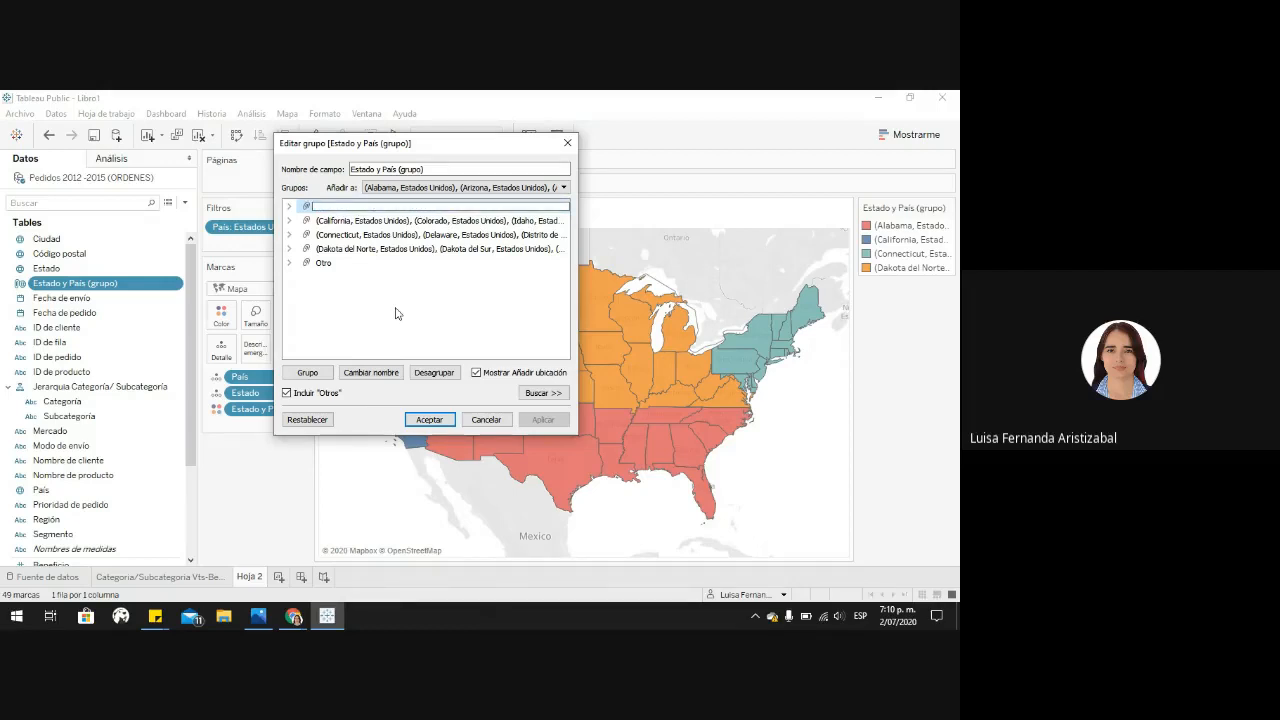
text(Sur)
key(Return)
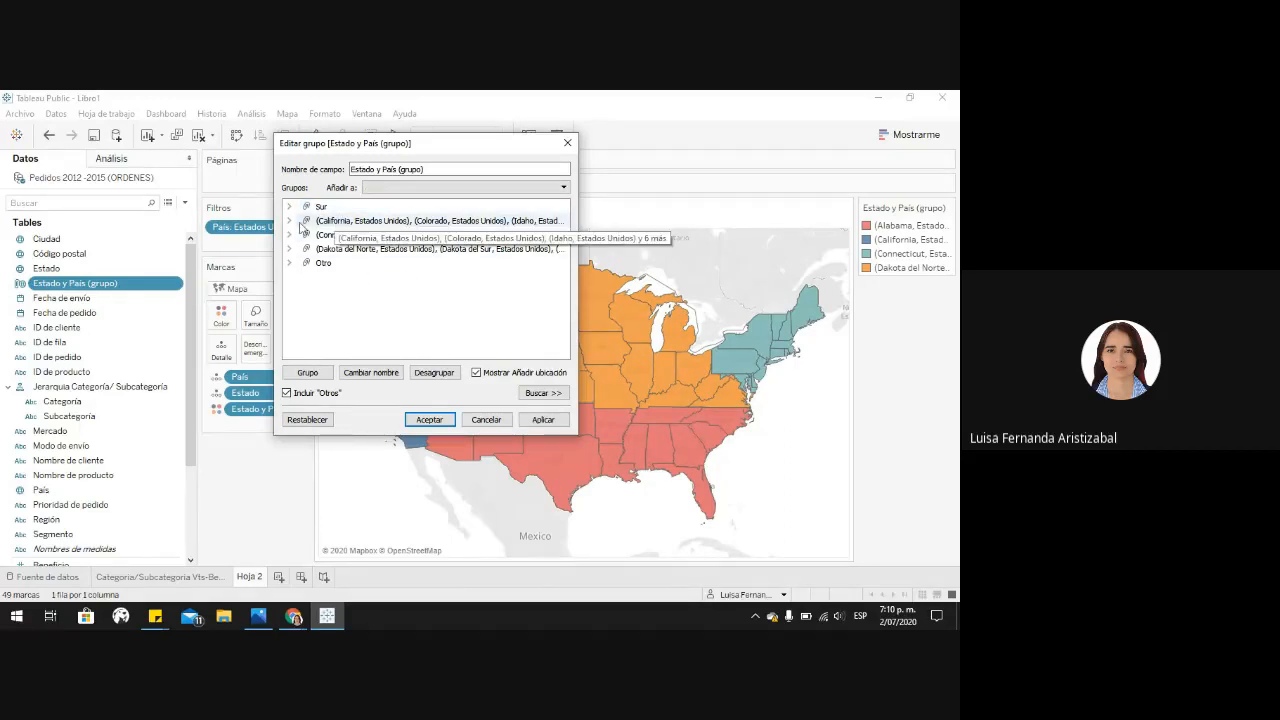
Step: Rename the group starting with California, Colorado and Idaho as Oeste
click(433, 222)
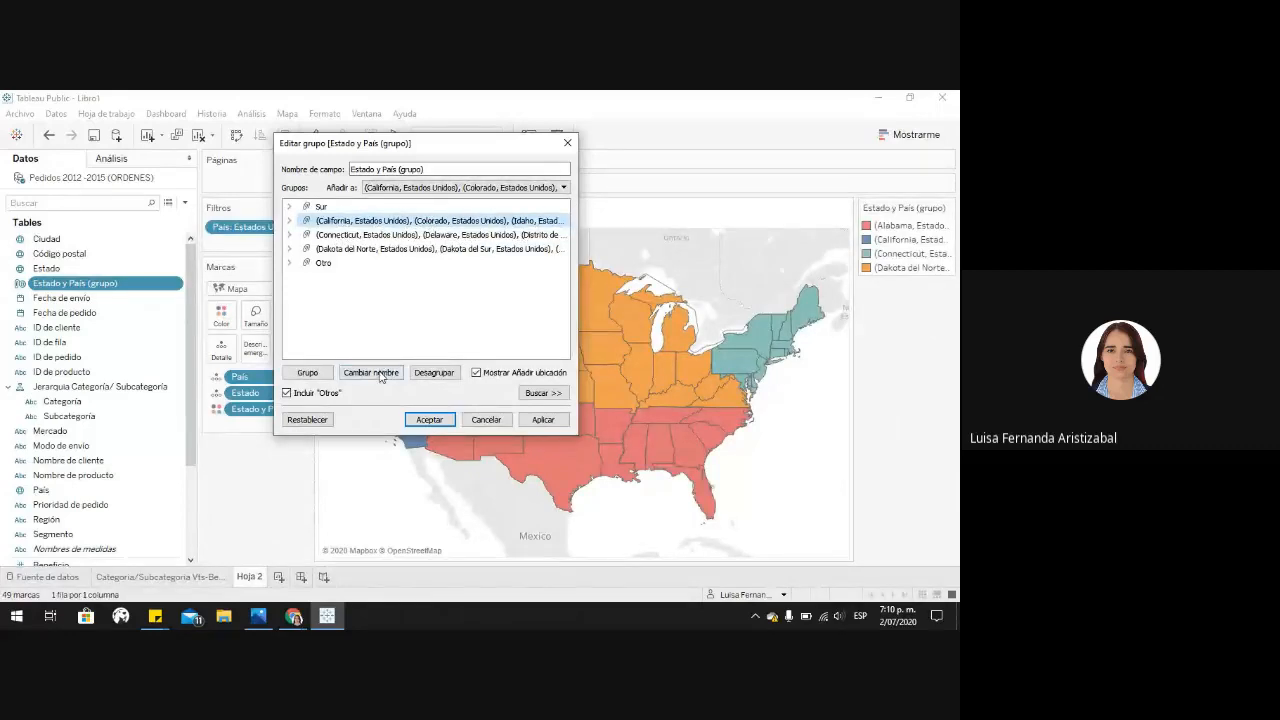
click(380, 374)
key(BackSpace)
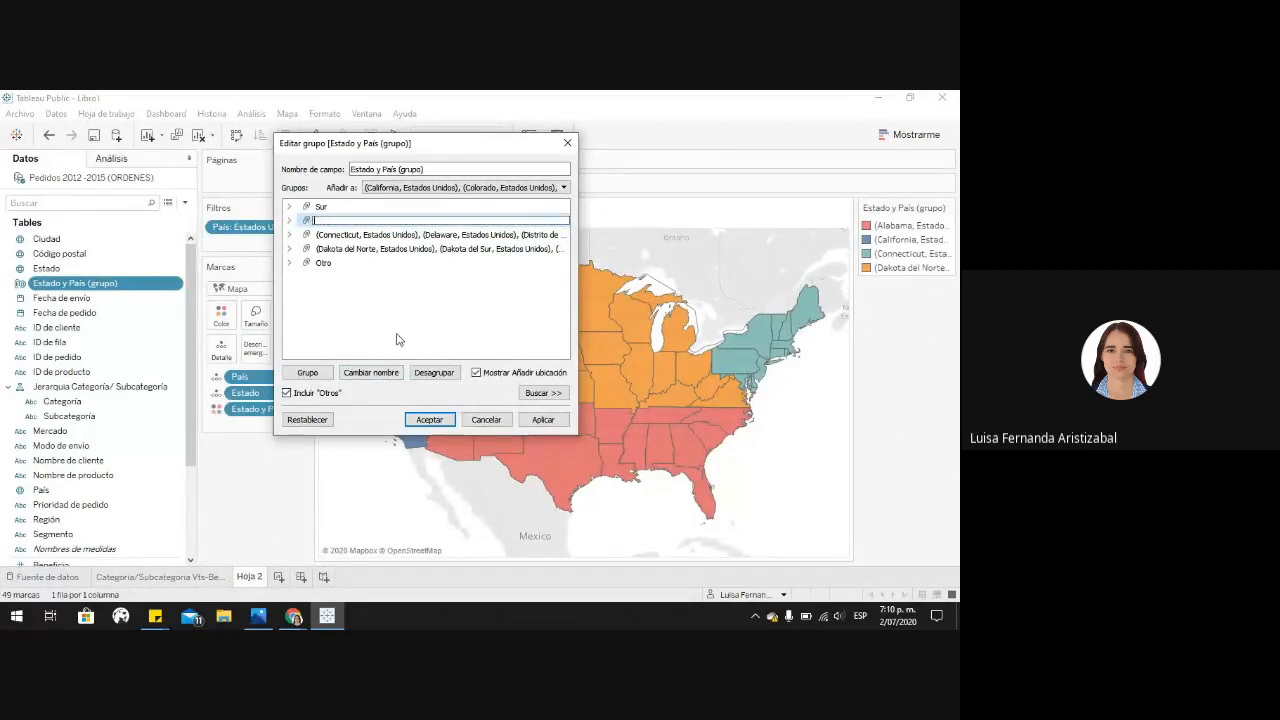
text(Oeste)
key(Return)
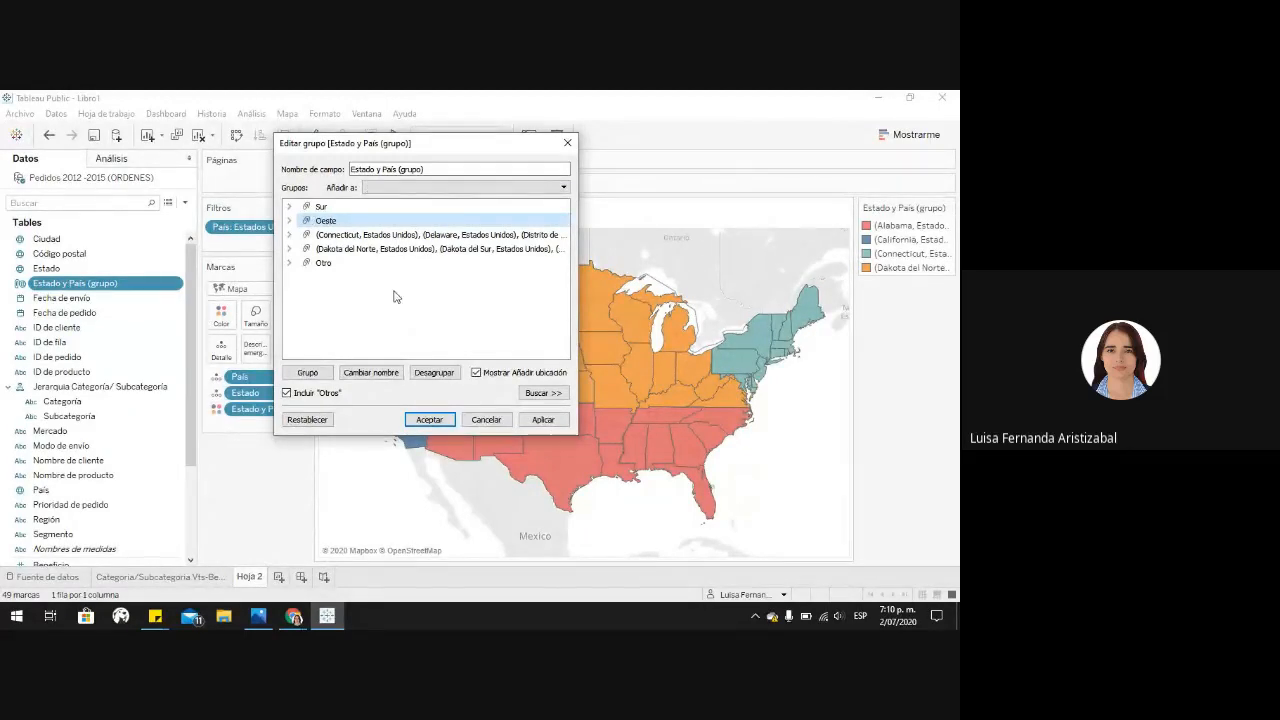
Step: Rename the group starting with Connecticut, Delaware and Distrito de Columbia as Noreste and collapse its member list
double_click(352, 238)
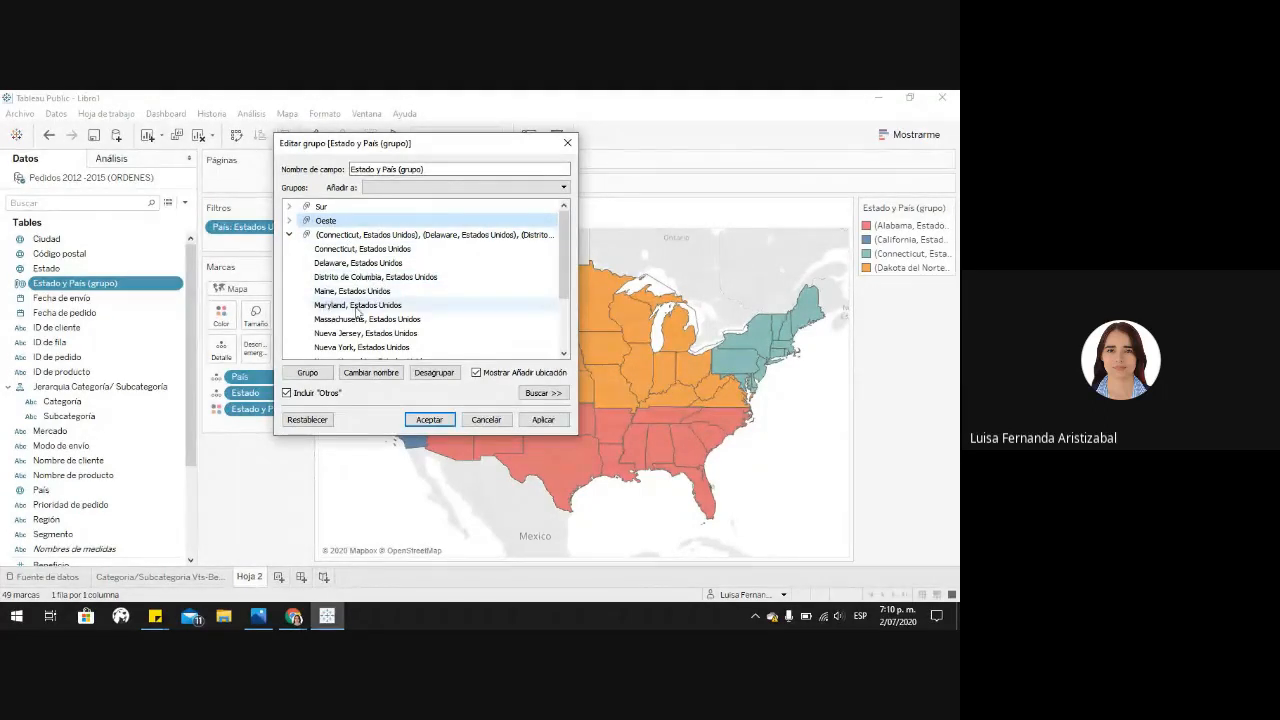
click(350, 235)
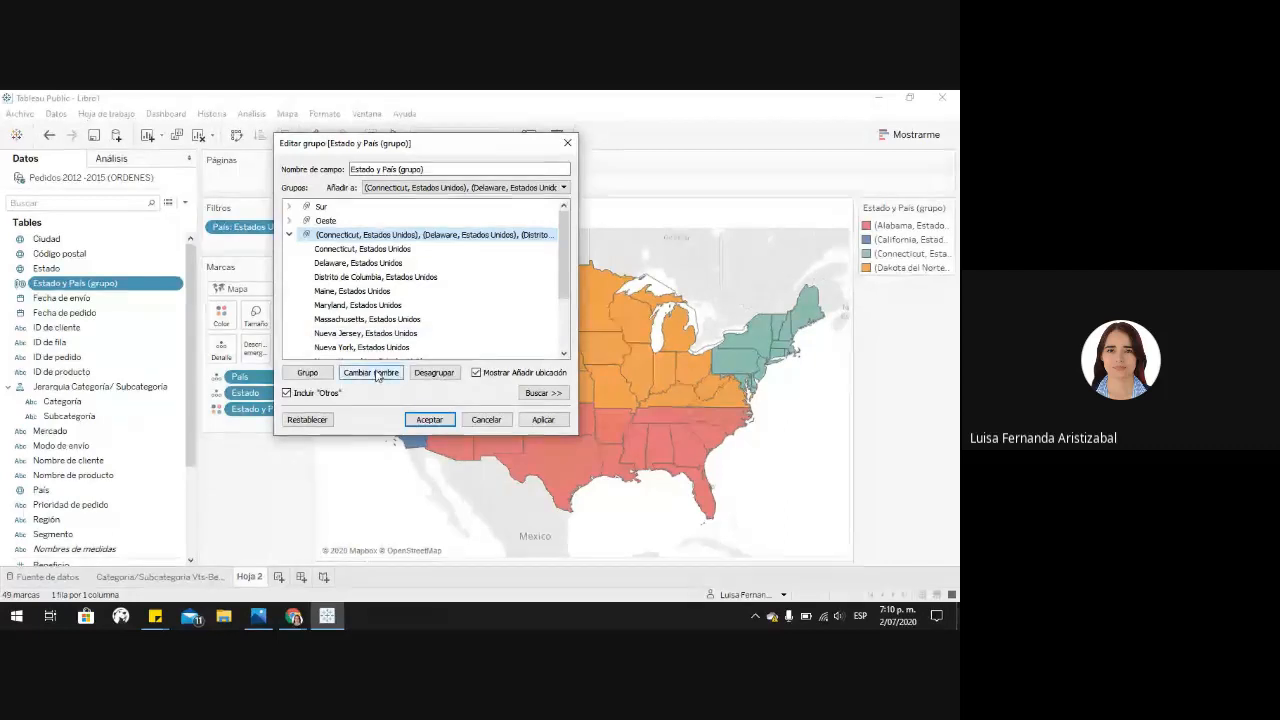
click(371, 373)
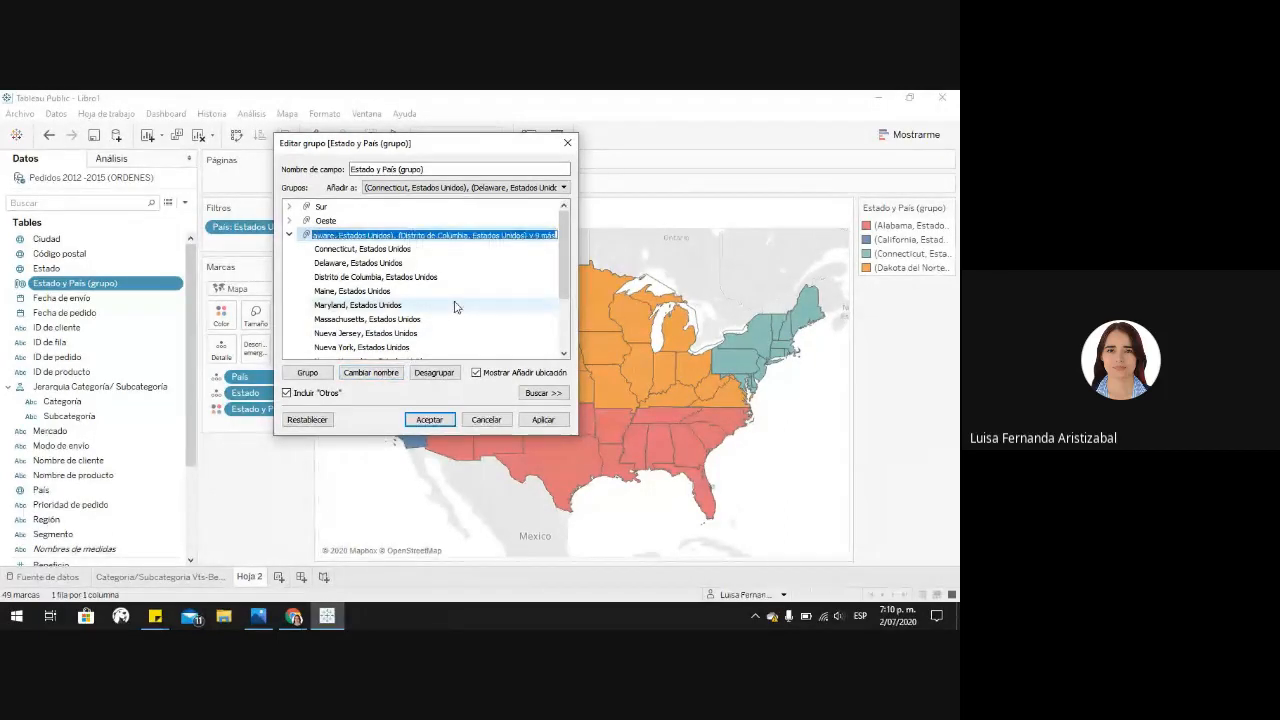
key(BackSpace)
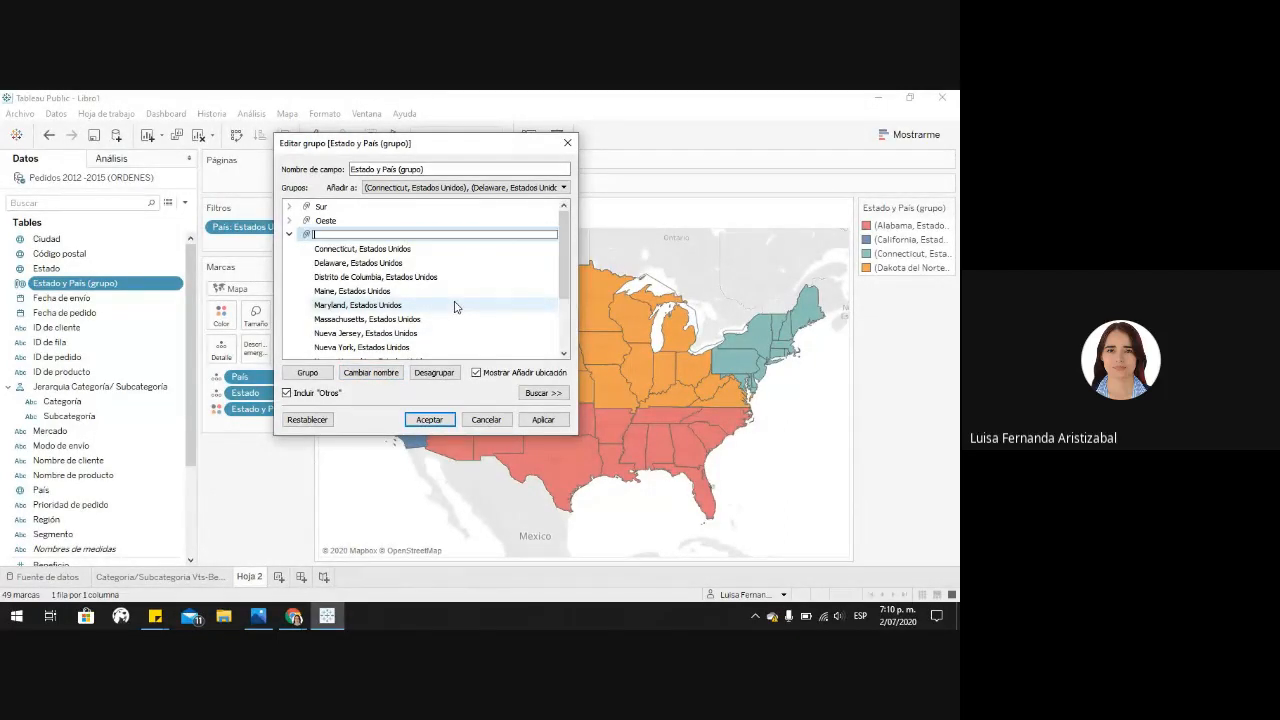
text(Noreste)
key(Return)
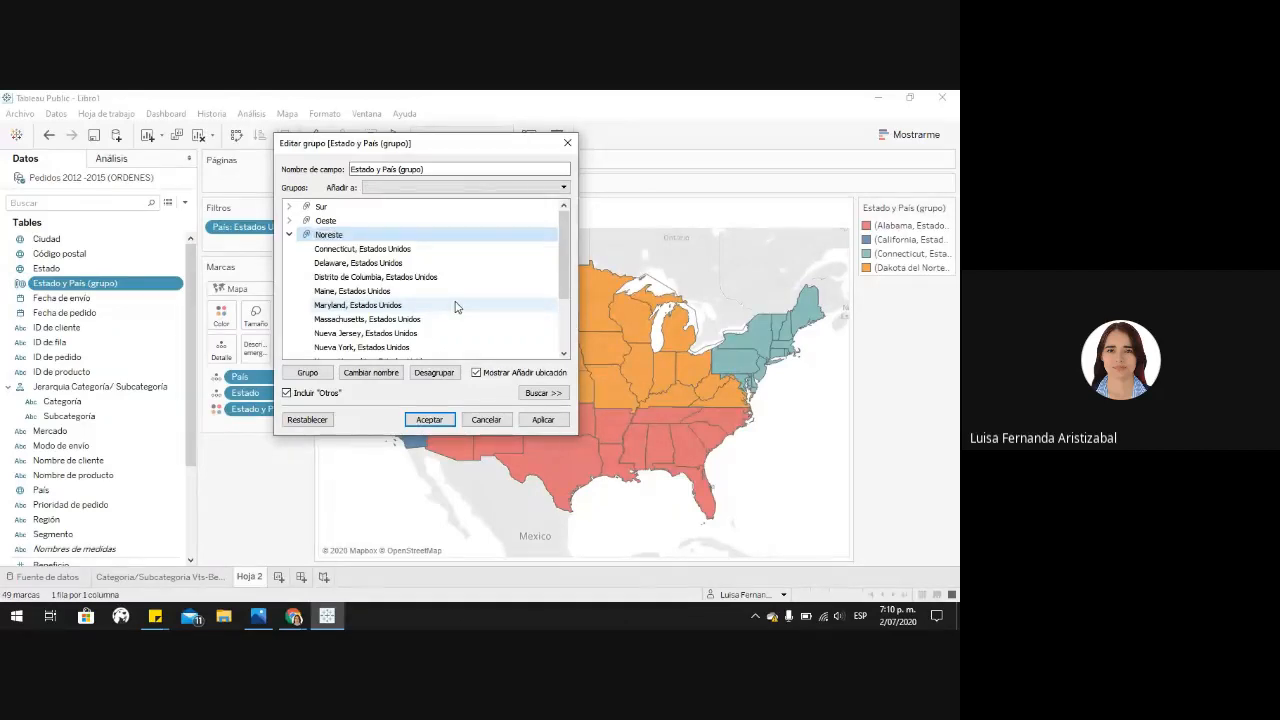
double_click(360, 235)
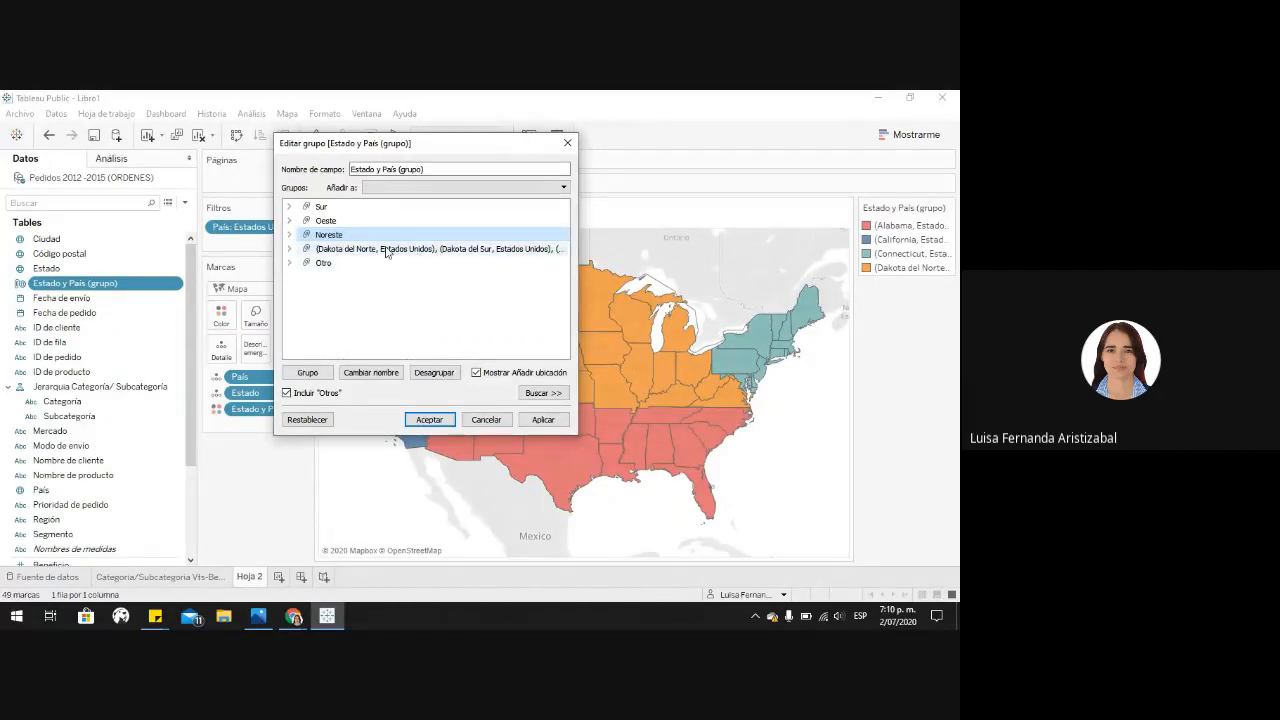
Step: Rename the group starting with Dakota del Norte and Dakota del Sur as Oeste Medio and accept the group edits
click(387, 250)
click(385, 378)
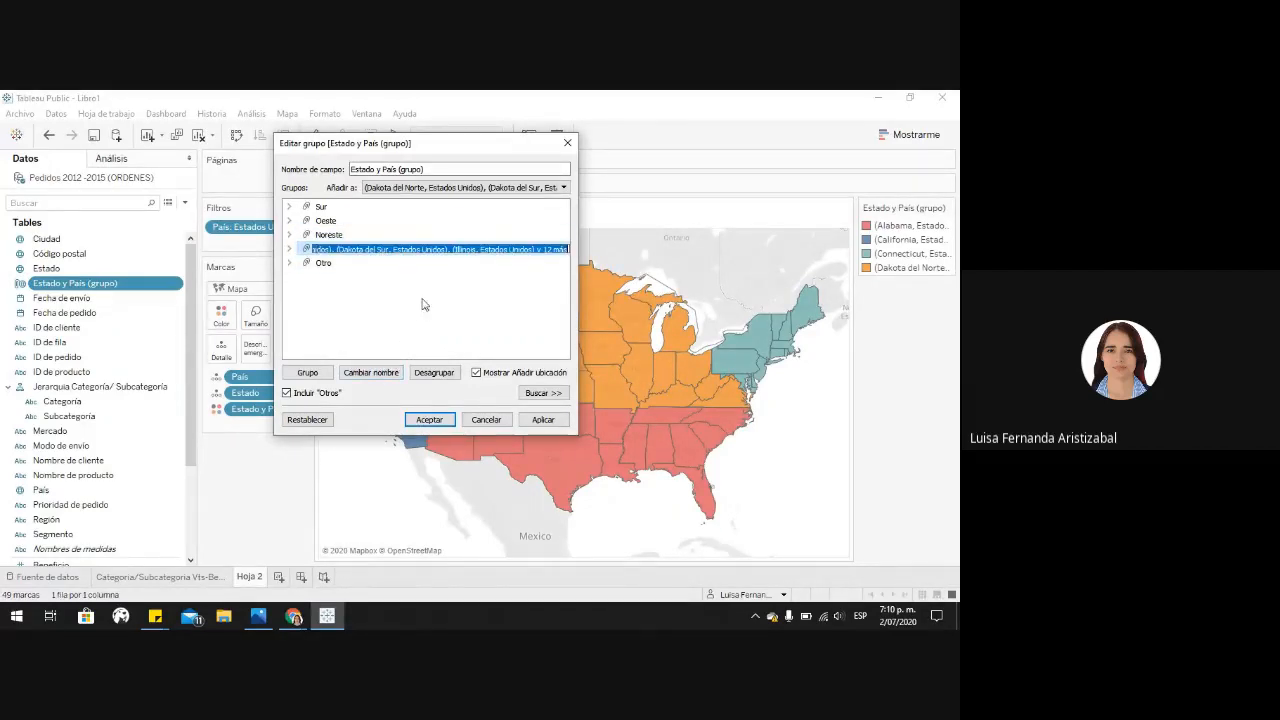
text(oes)
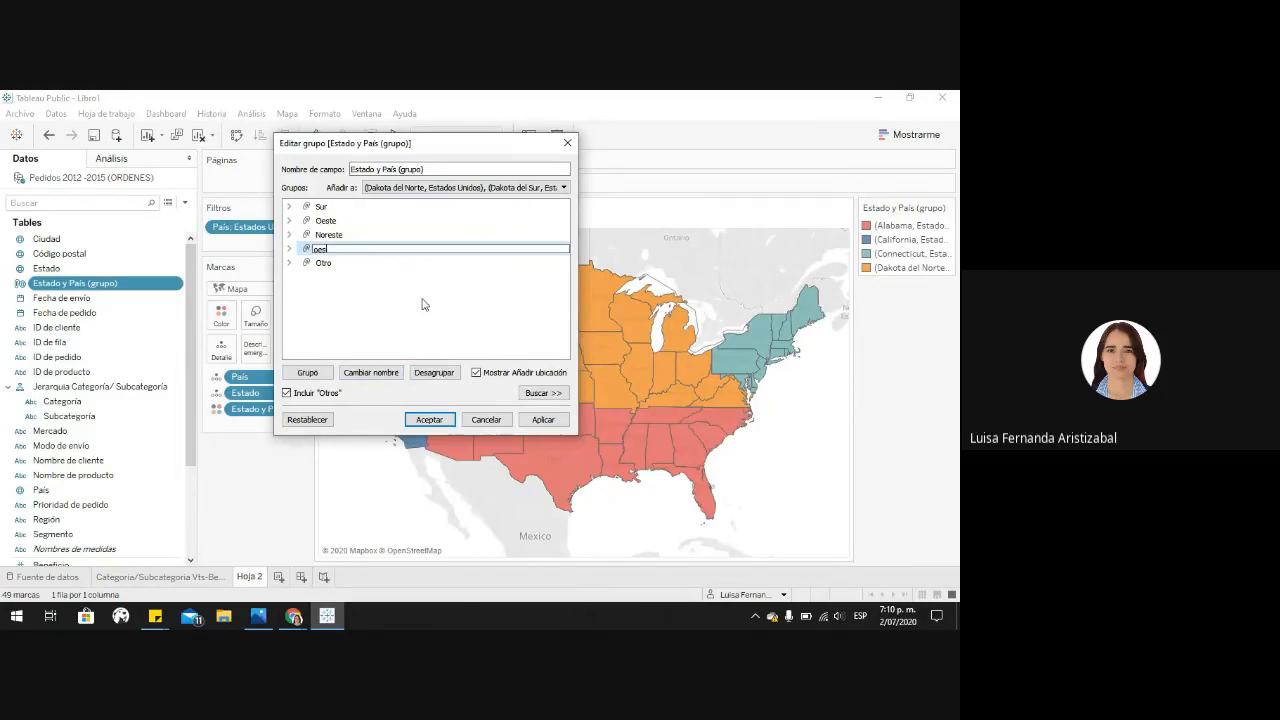
text(te)
key(BackSpace)
key(BackSpace)
key(BackSpace)
key(BackSpace)
text(este Medio)
click(429, 419)
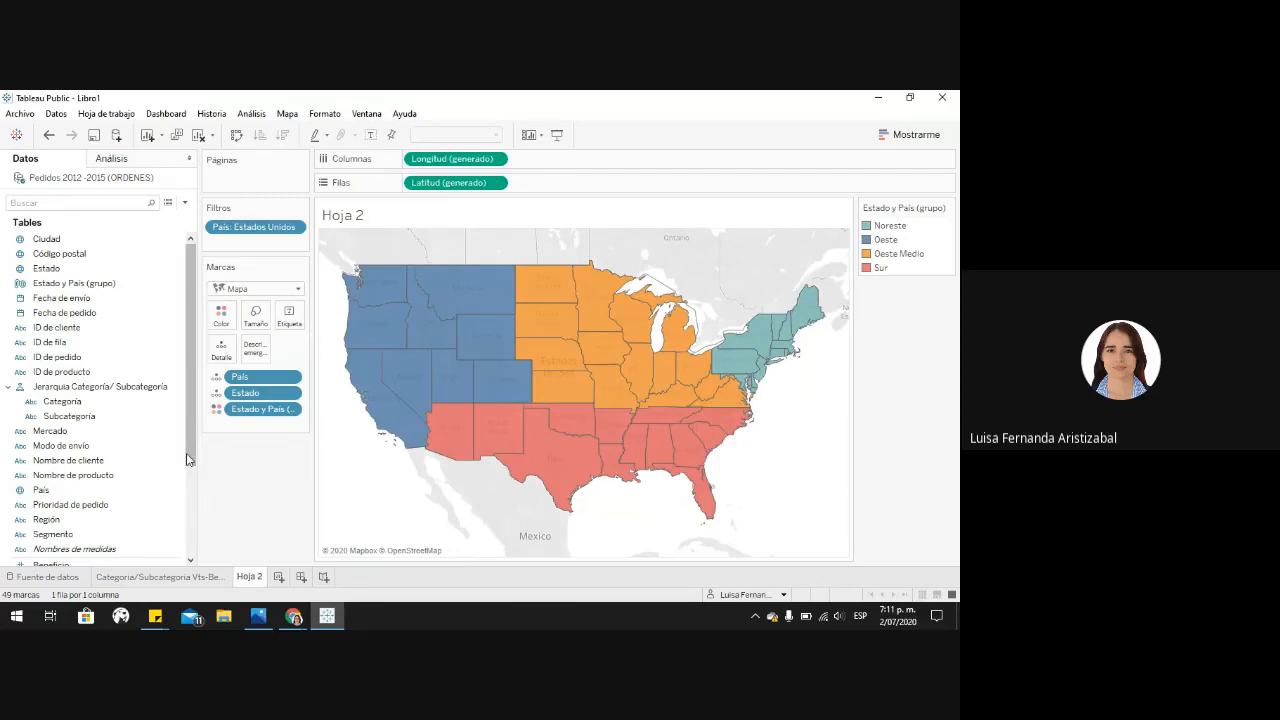
Step: Label the map with the sum of Ventas and remove Estado from the marks so sales are aggregated per region group
drag(186, 449, 186, 583)
click(63, 493)
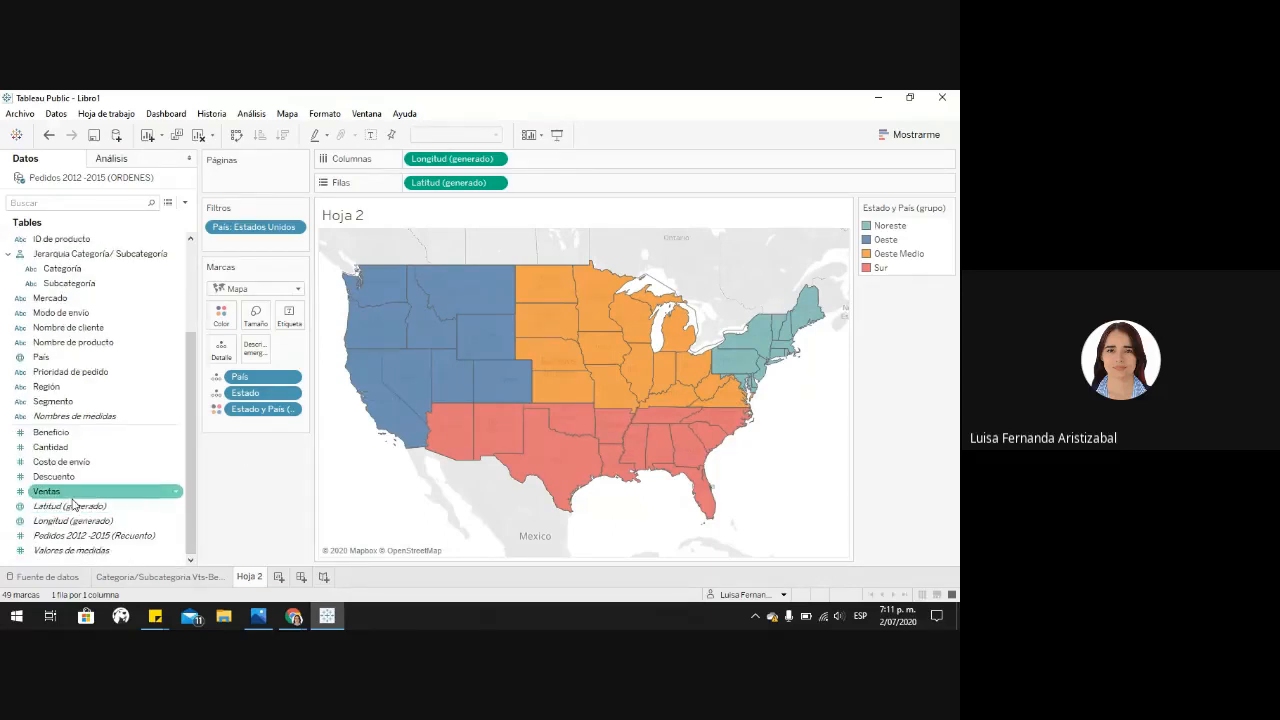
drag(64, 497, 289, 320)
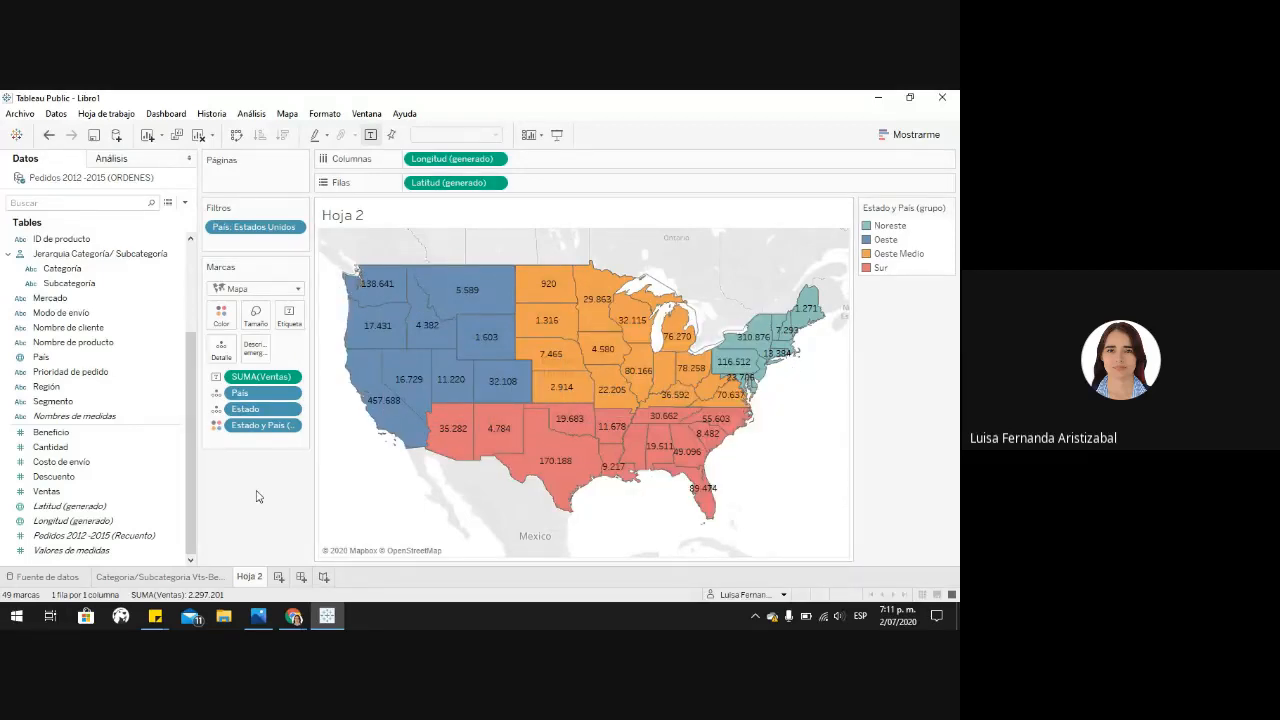
drag(245, 409, 259, 503)
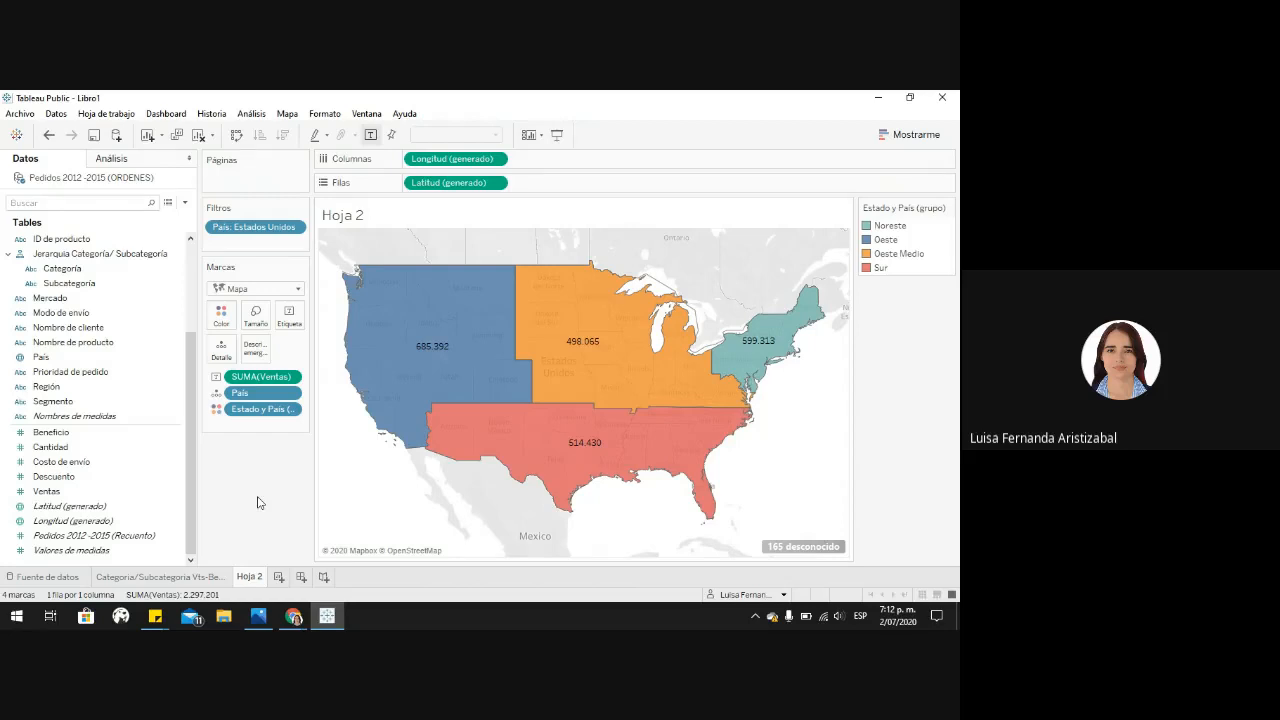
mouse_move(447, 348)
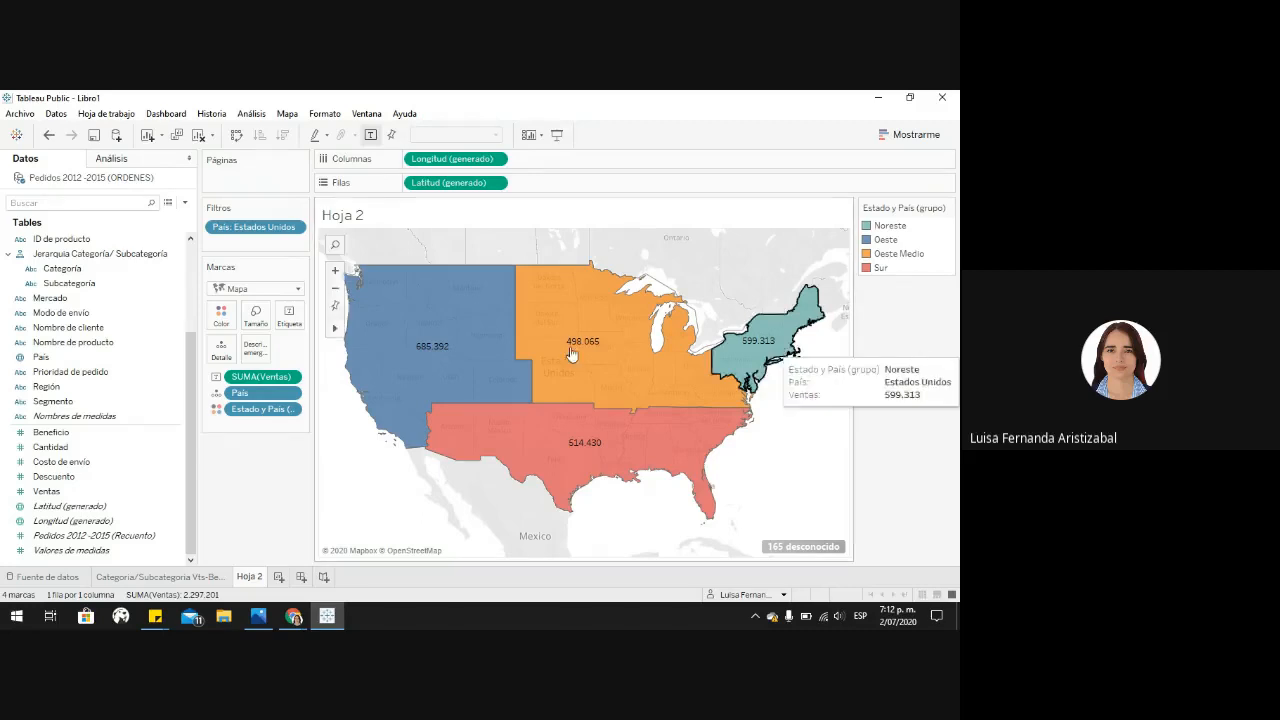
mouse_move(410, 290)
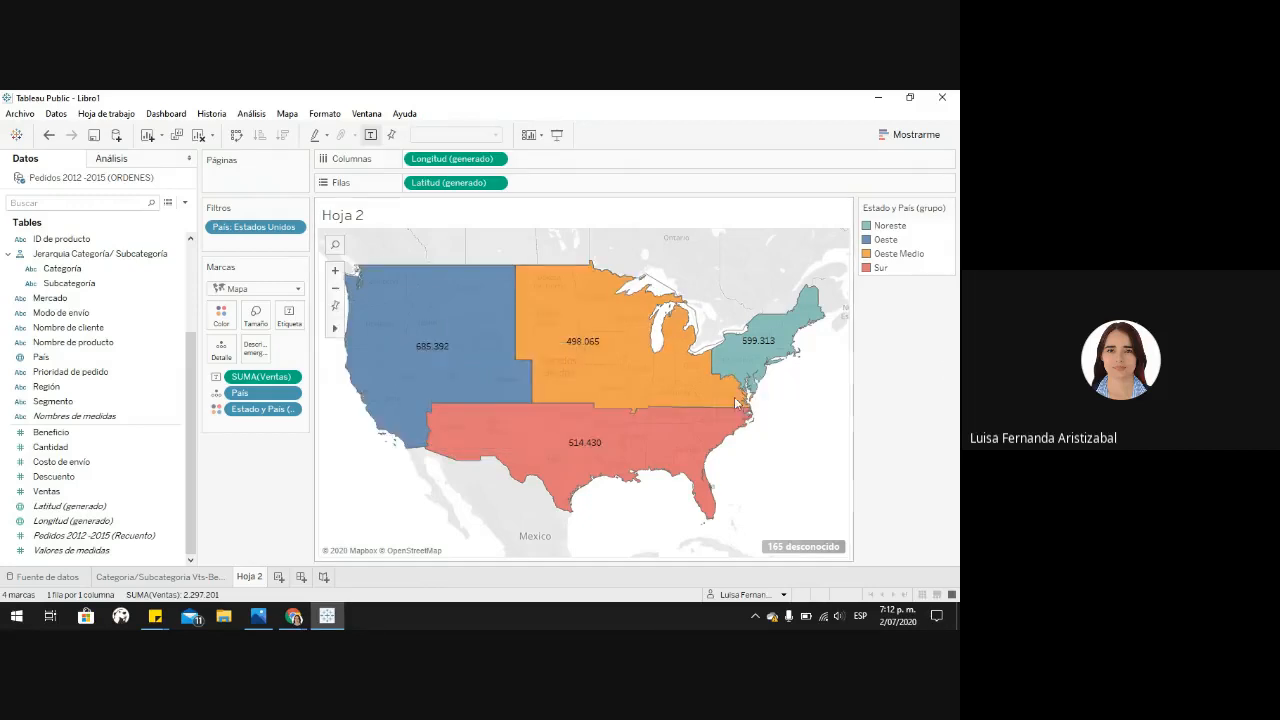
mouse_move(575, 352)
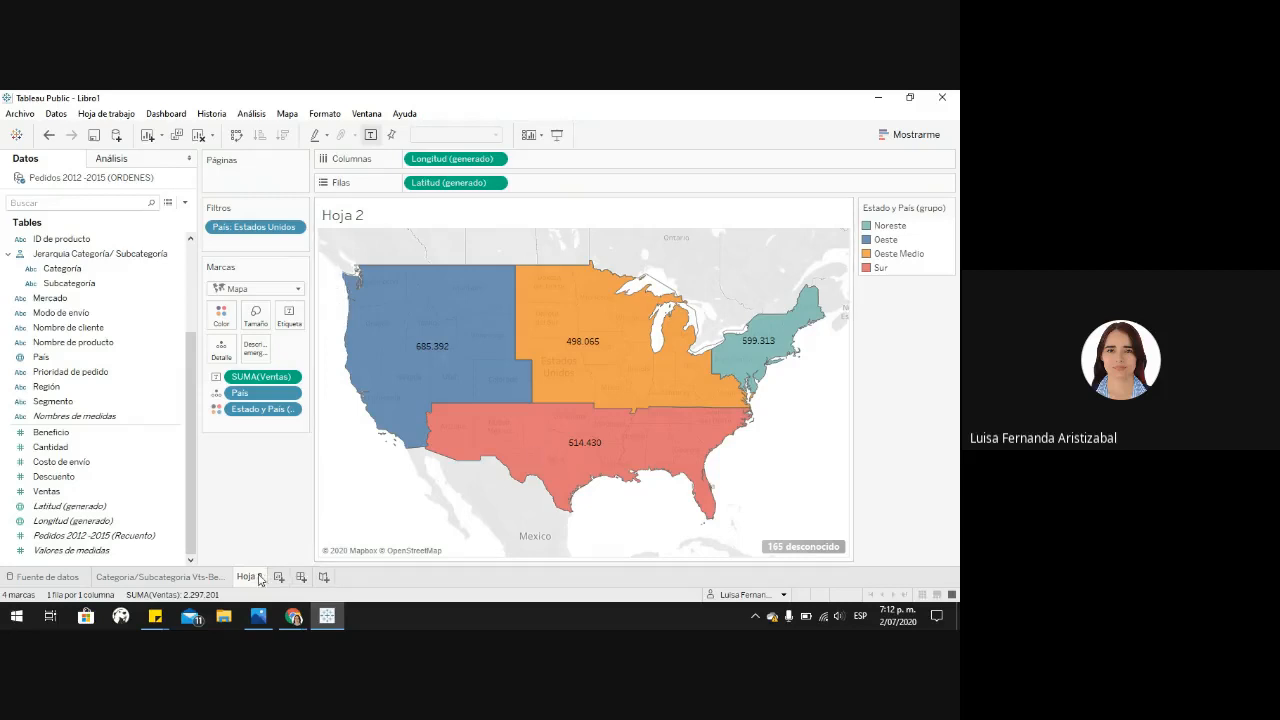
Step: Rename the map worksheet Hoja 2 as Vtas por Estado
mouse_move(258, 580)
double_click(253, 580)
key(BackSpace)
text(Vtas por Estado)
key(Return)
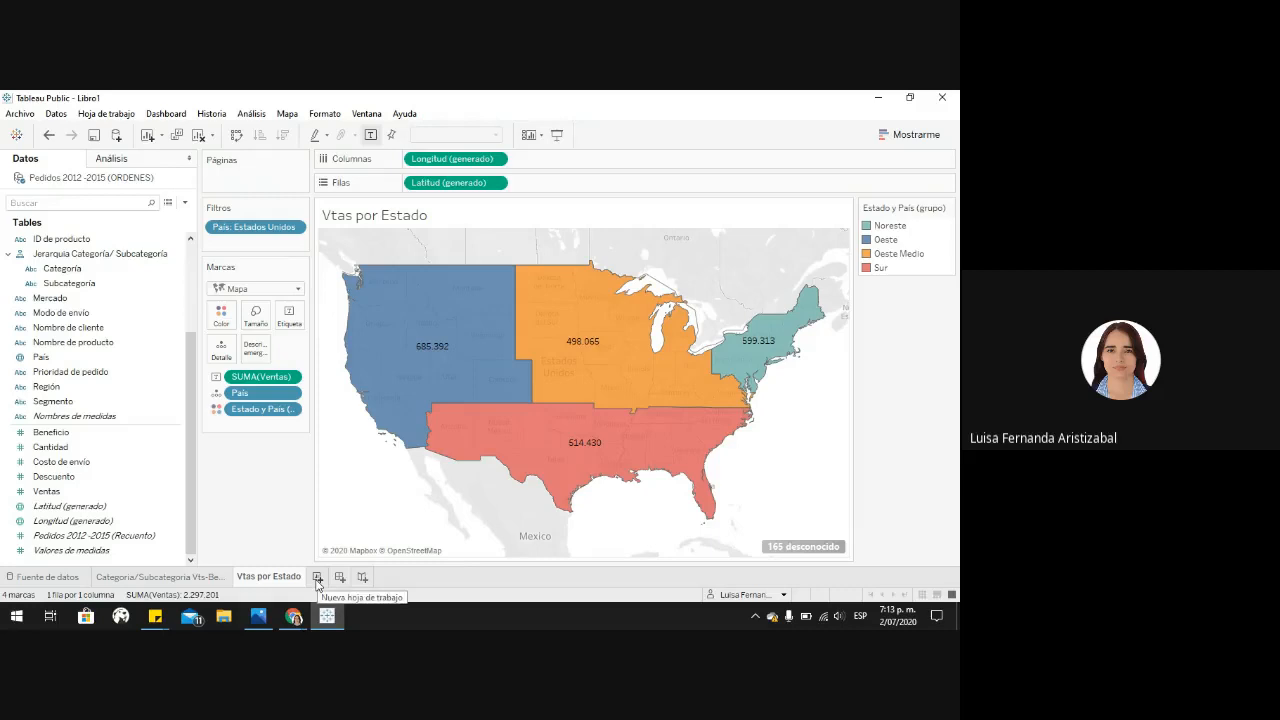
Step: Create a new worksheet and plot the sum of Ventas in rows against the year of Fecha de envío in columns
click(317, 577)
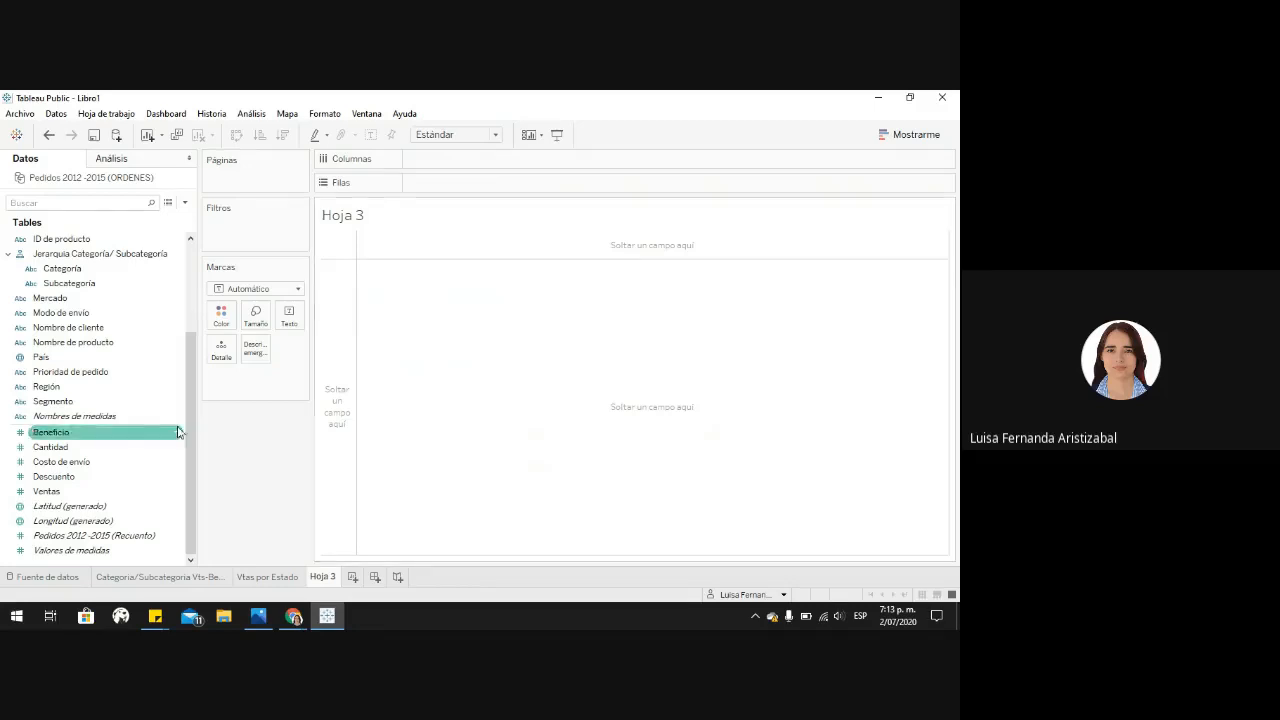
drag(190, 426, 195, 281)
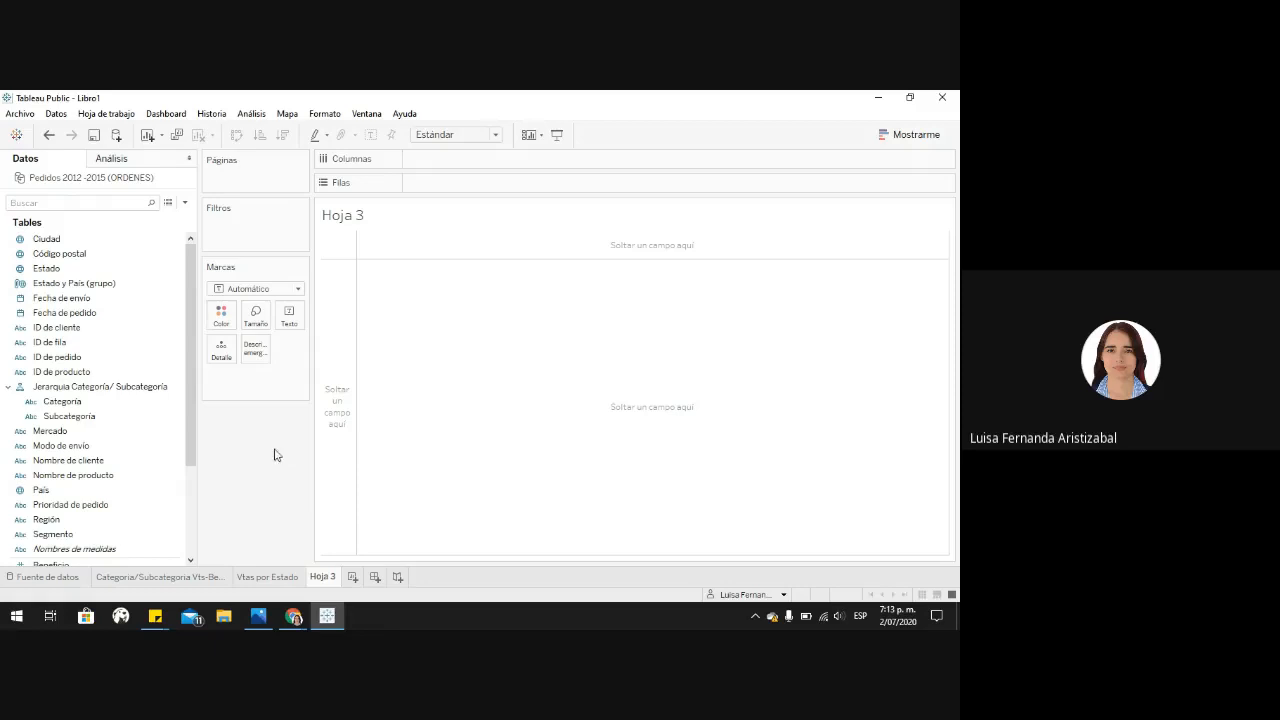
drag(96, 299, 476, 166)
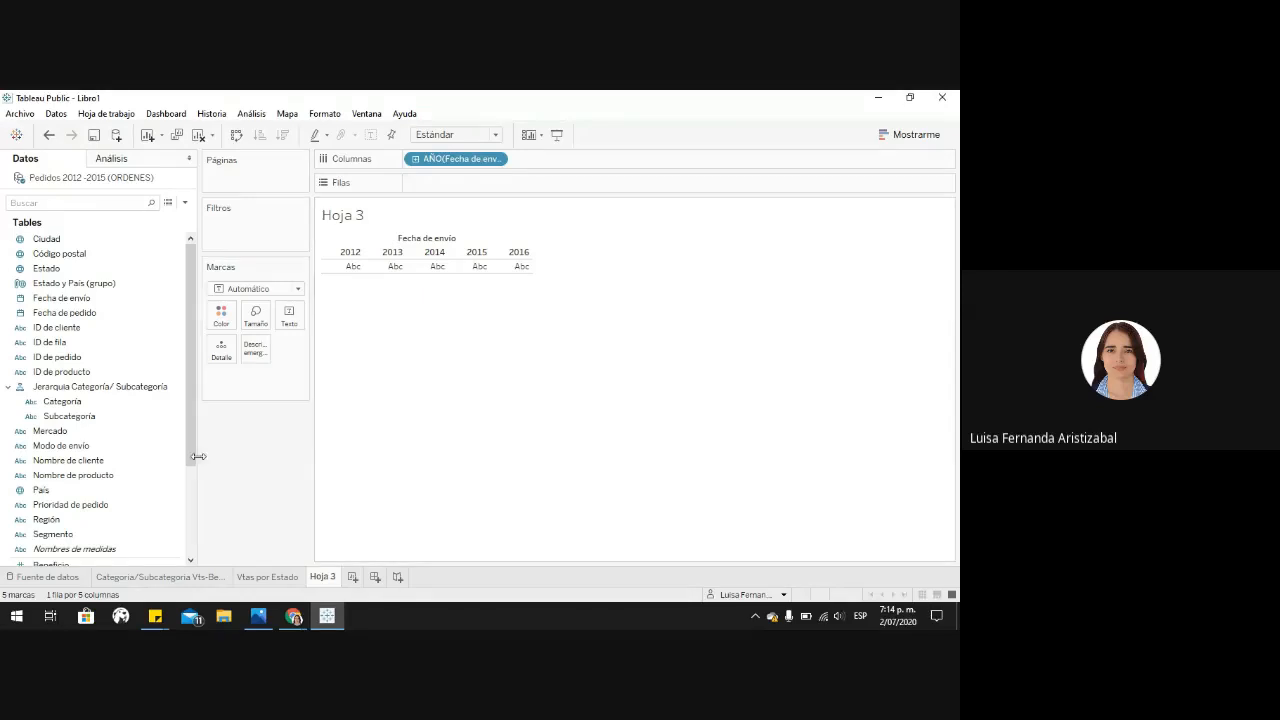
scroll(190, 445, down, 5)
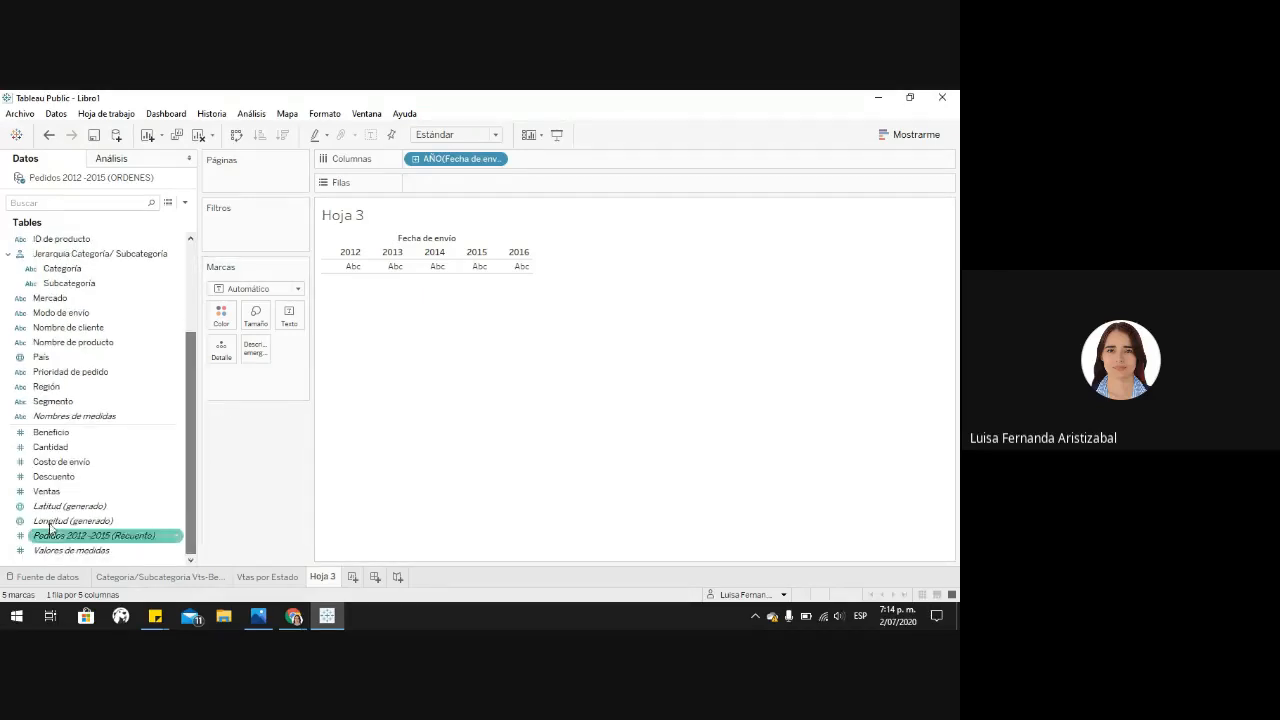
drag(46, 491, 426, 185)
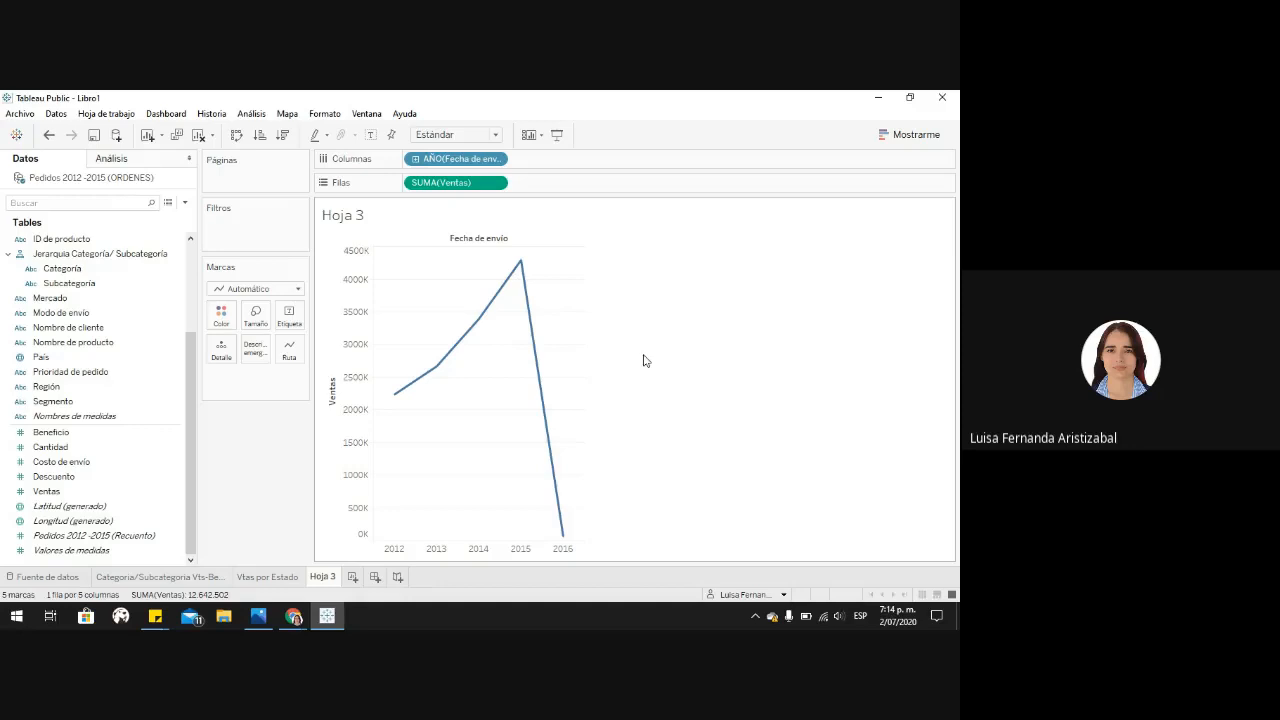
Step: Expand Fecha de envío to quarter, month and day, and remove the day and quarter levels to keep year and month
click(416, 160)
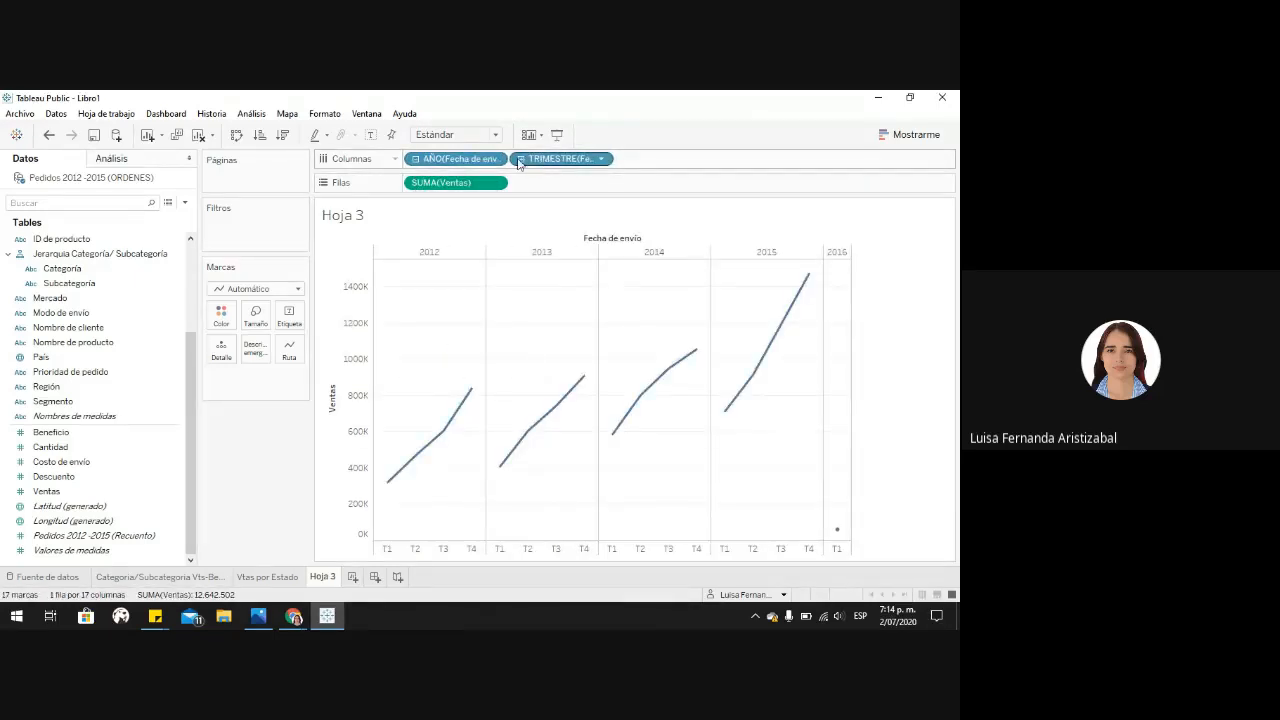
click(521, 160)
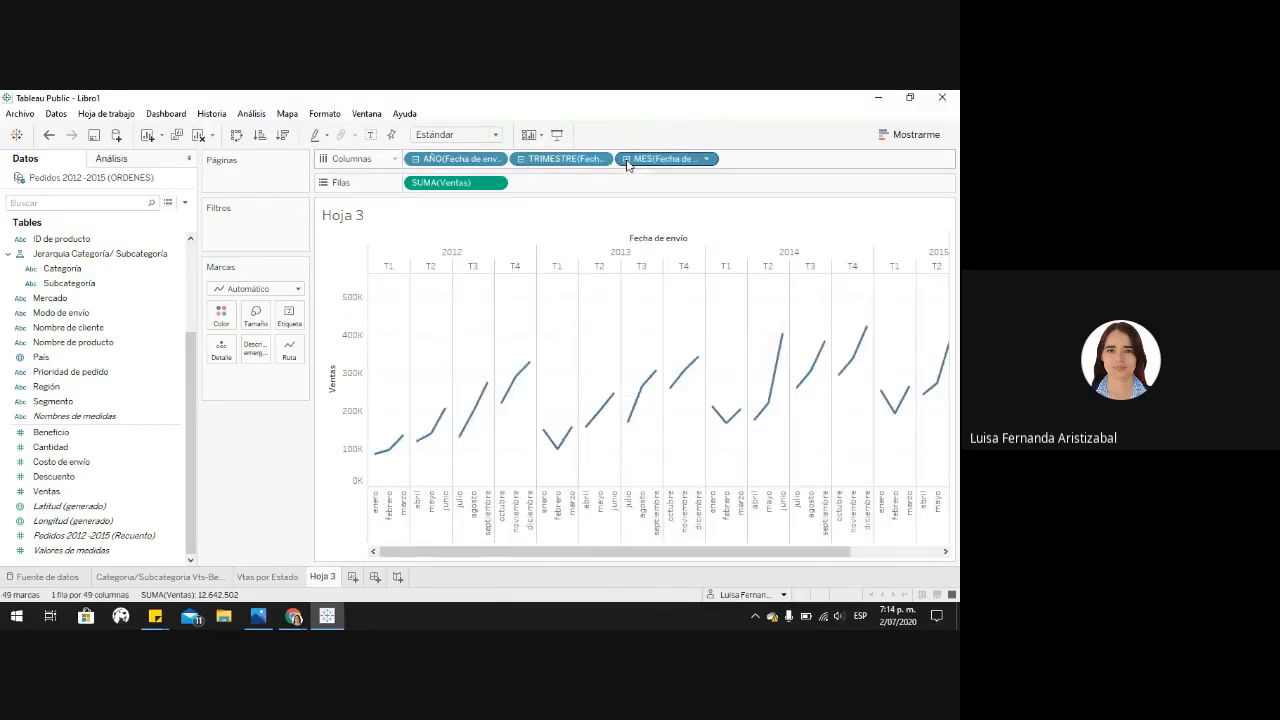
click(626, 160)
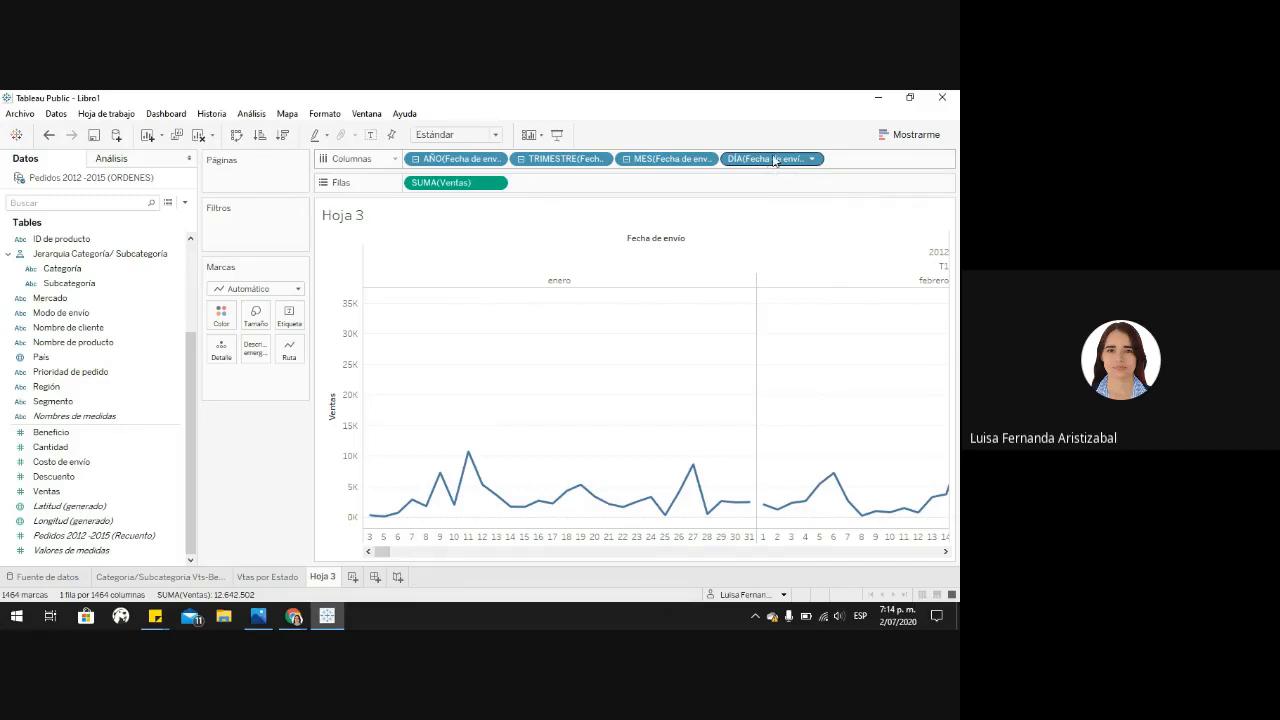
drag(774, 160, 260, 449)
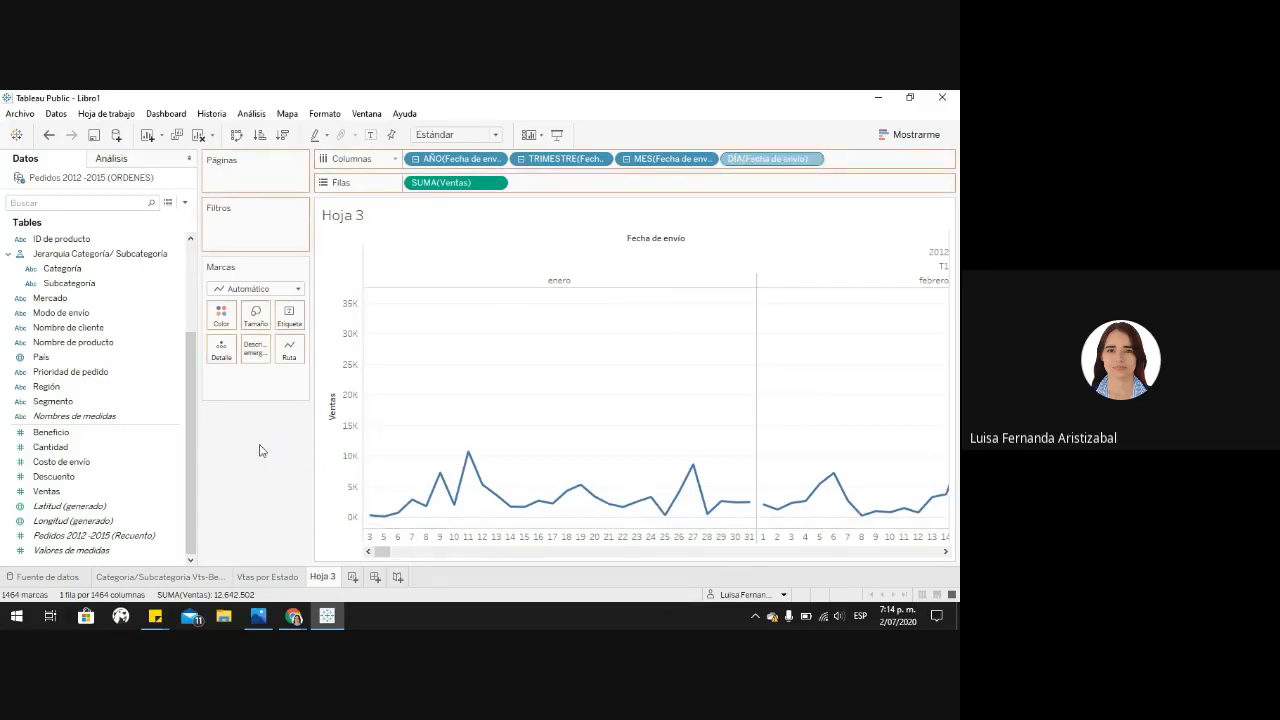
drag(565, 160, 249, 446)
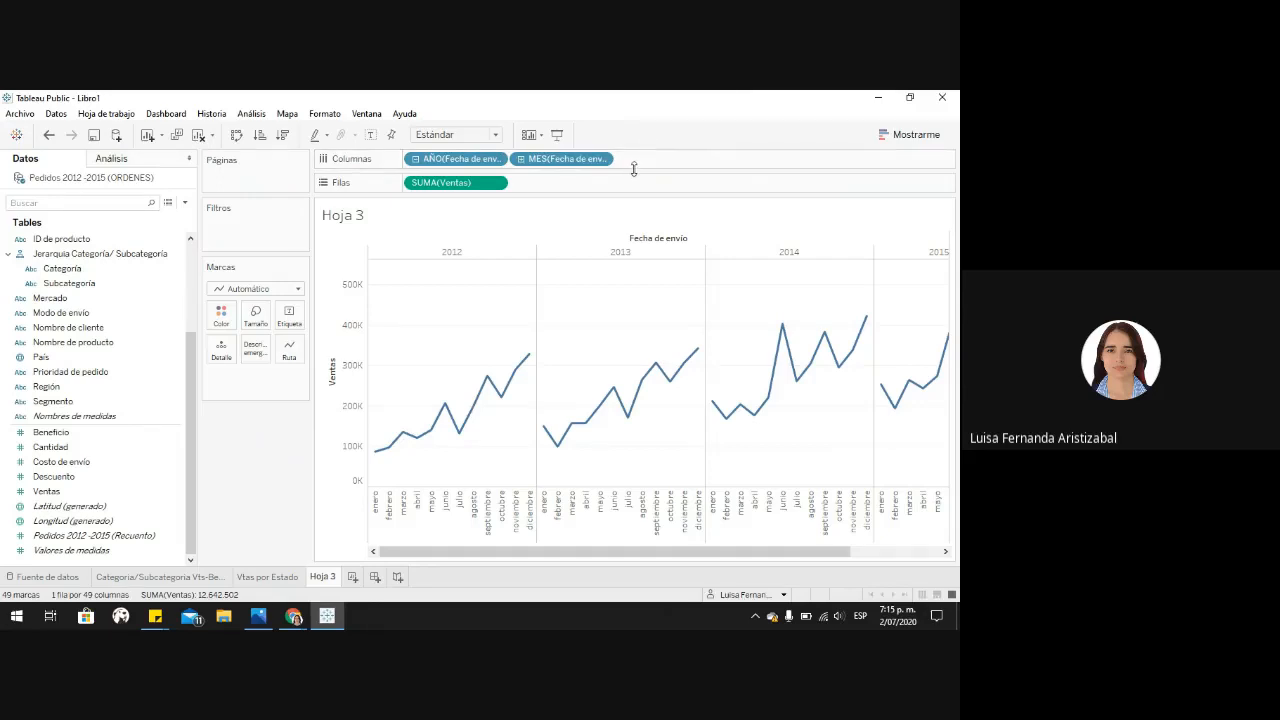
Step: Change the mark type of the monthly Ventas chart to Barra
drag(498, 558, 448, 568)
click(260, 289)
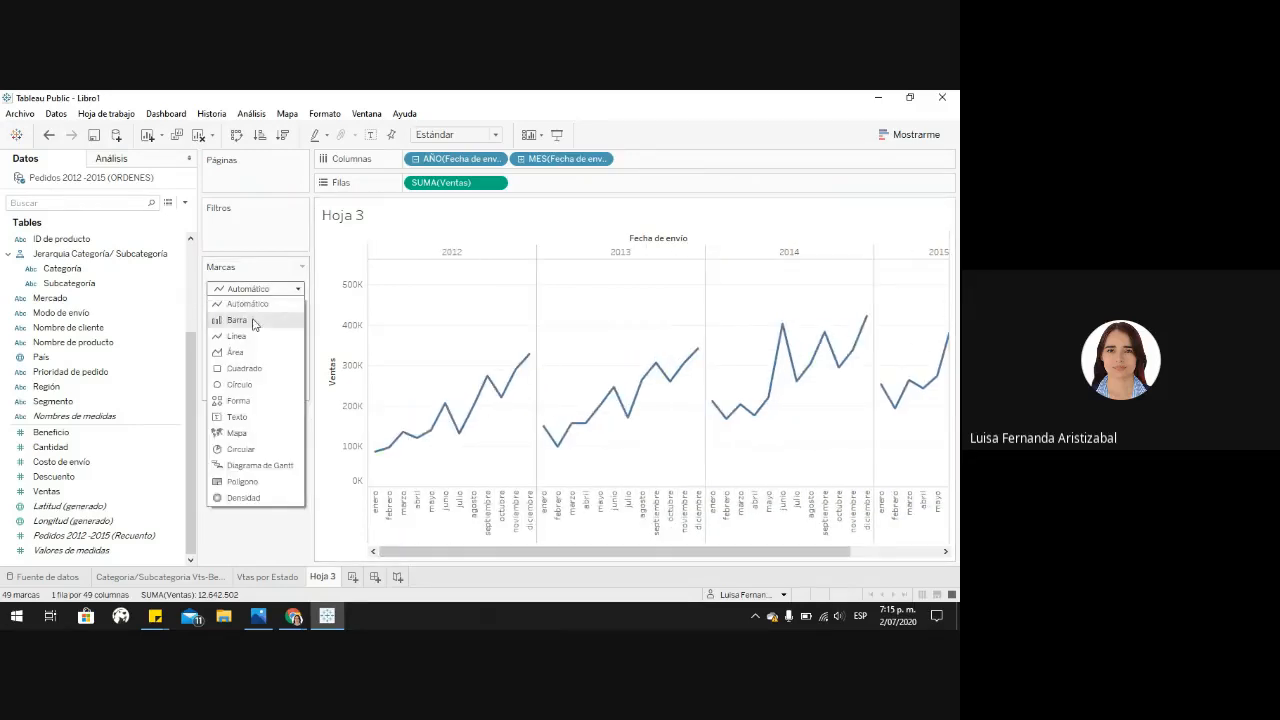
click(237, 320)
drag(423, 549, 393, 564)
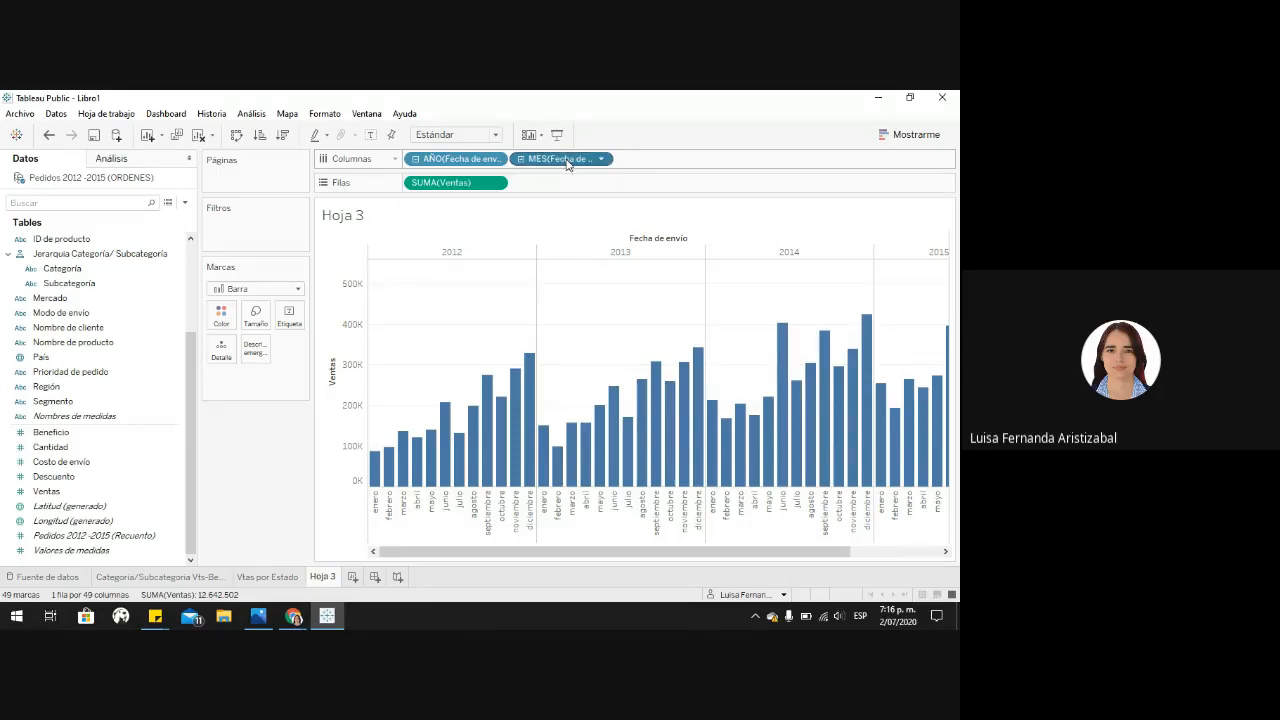
Step: Place the month of Fecha de envío ahead of the year in columns to compare years within each month
drag(567, 163, 408, 166)
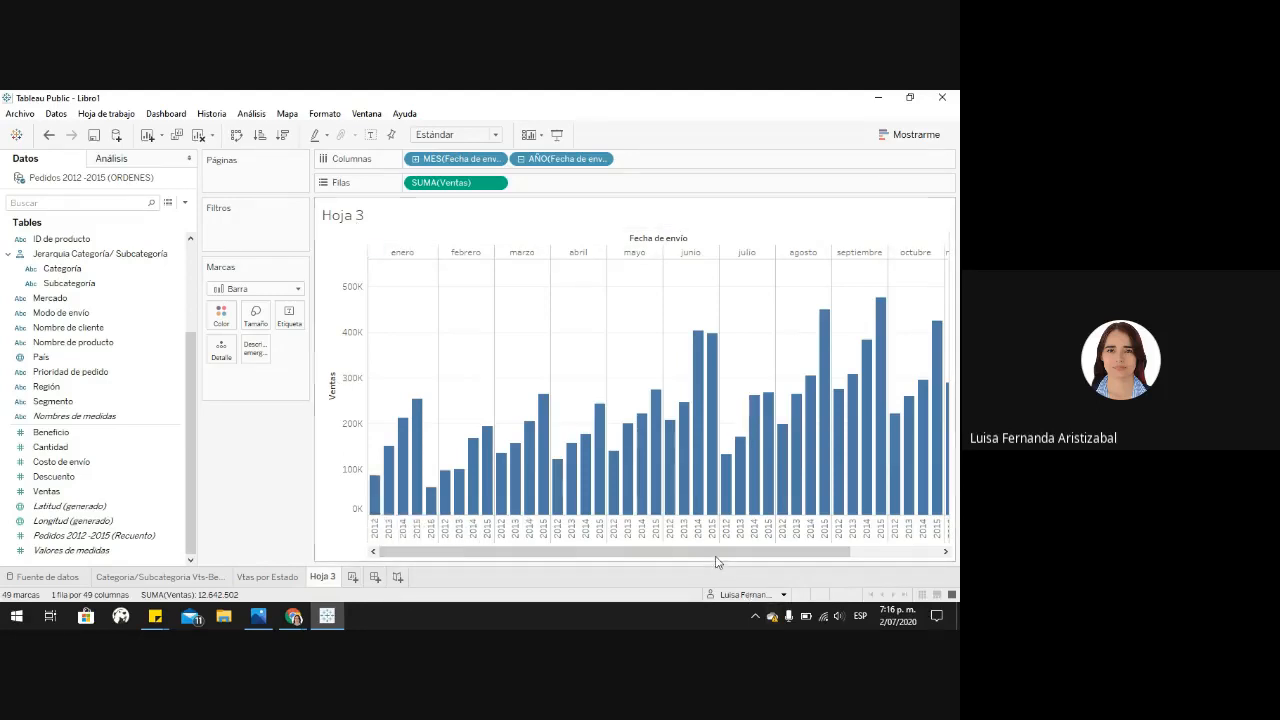
drag(740, 556, 894, 560)
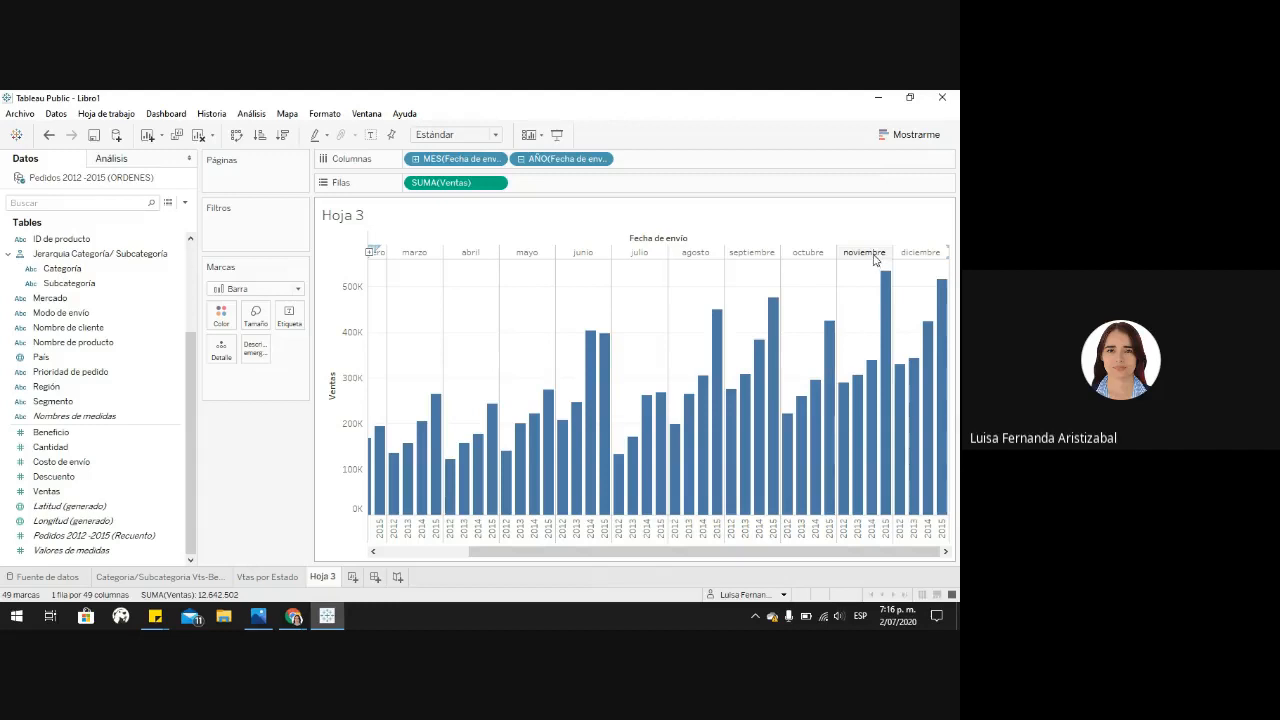
mouse_move(887, 370)
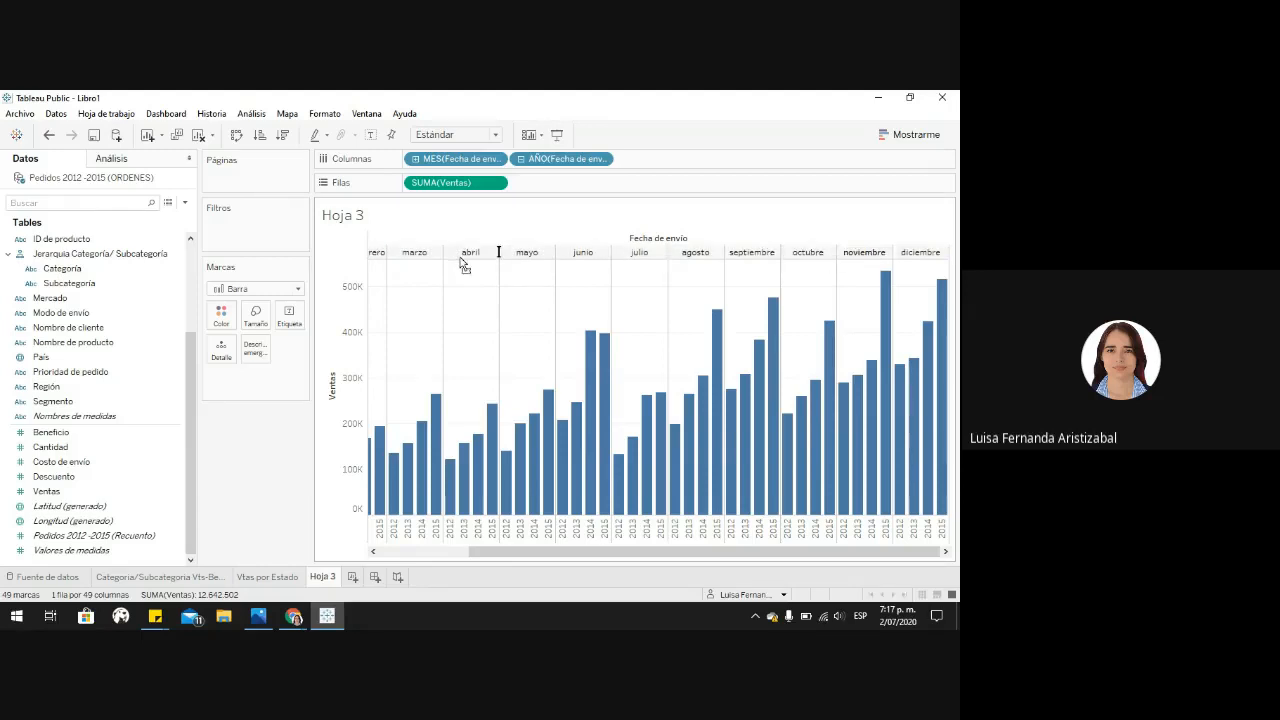
Step: Move noviembre ahead of enero as the first month and sort the years within each month by Ventas in descending order
drag(461, 261, 397, 268)
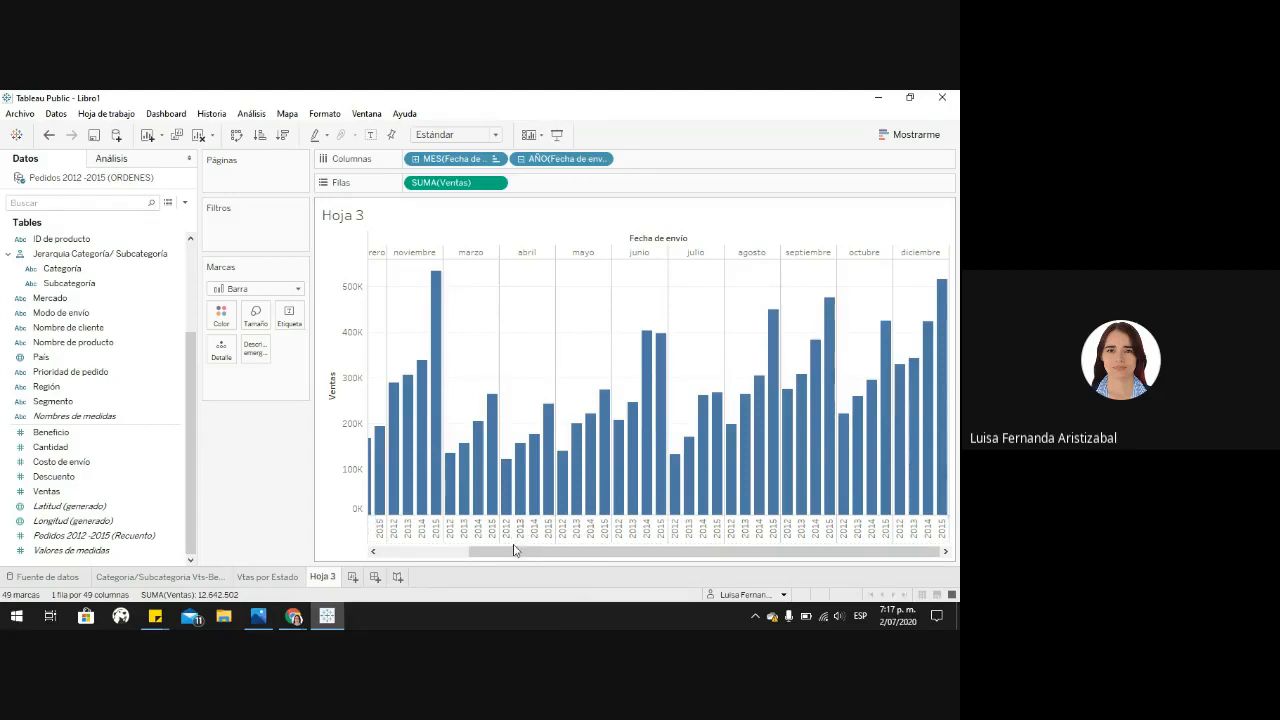
drag(514, 550, 420, 551)
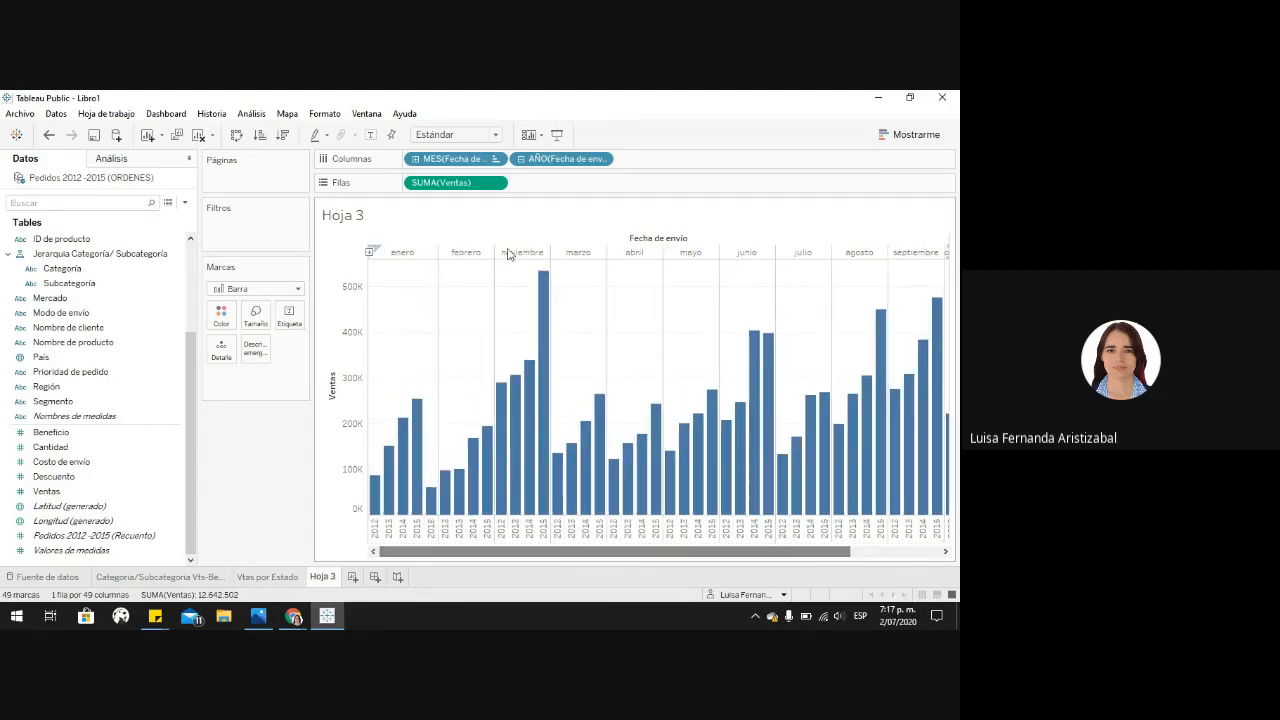
drag(508, 254, 371, 251)
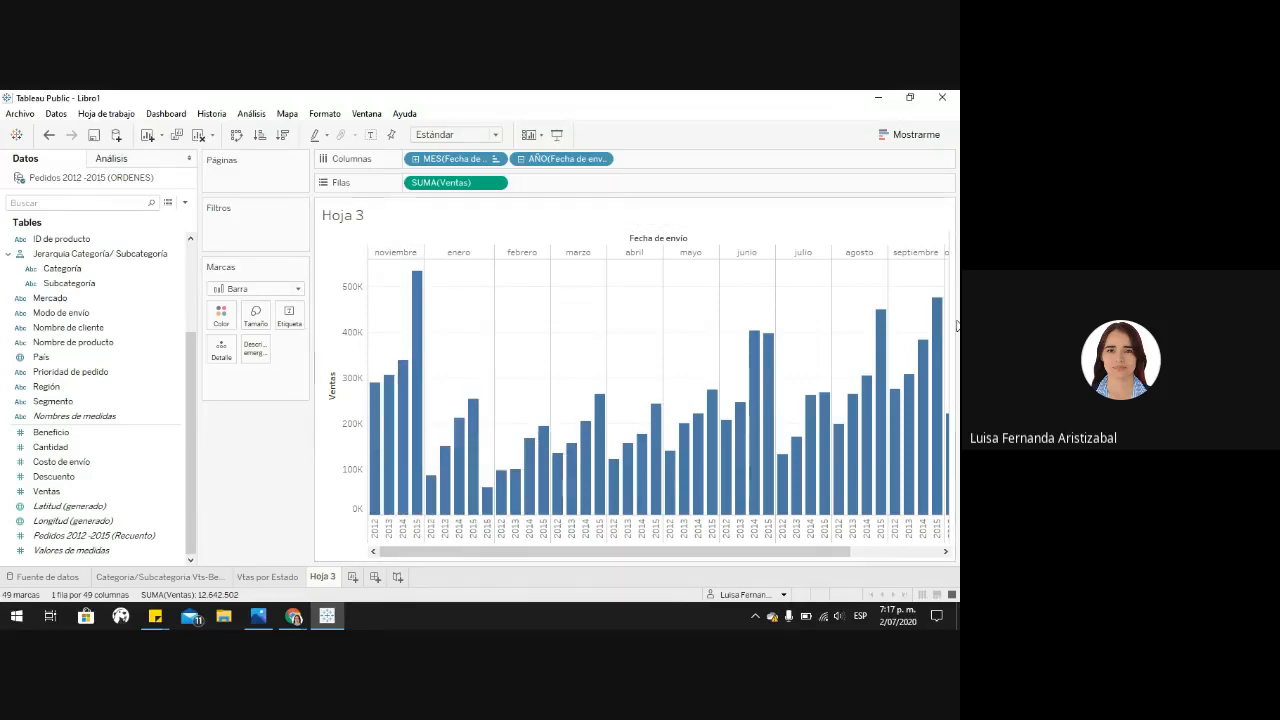
mouse_move(425, 358)
click(283, 139)
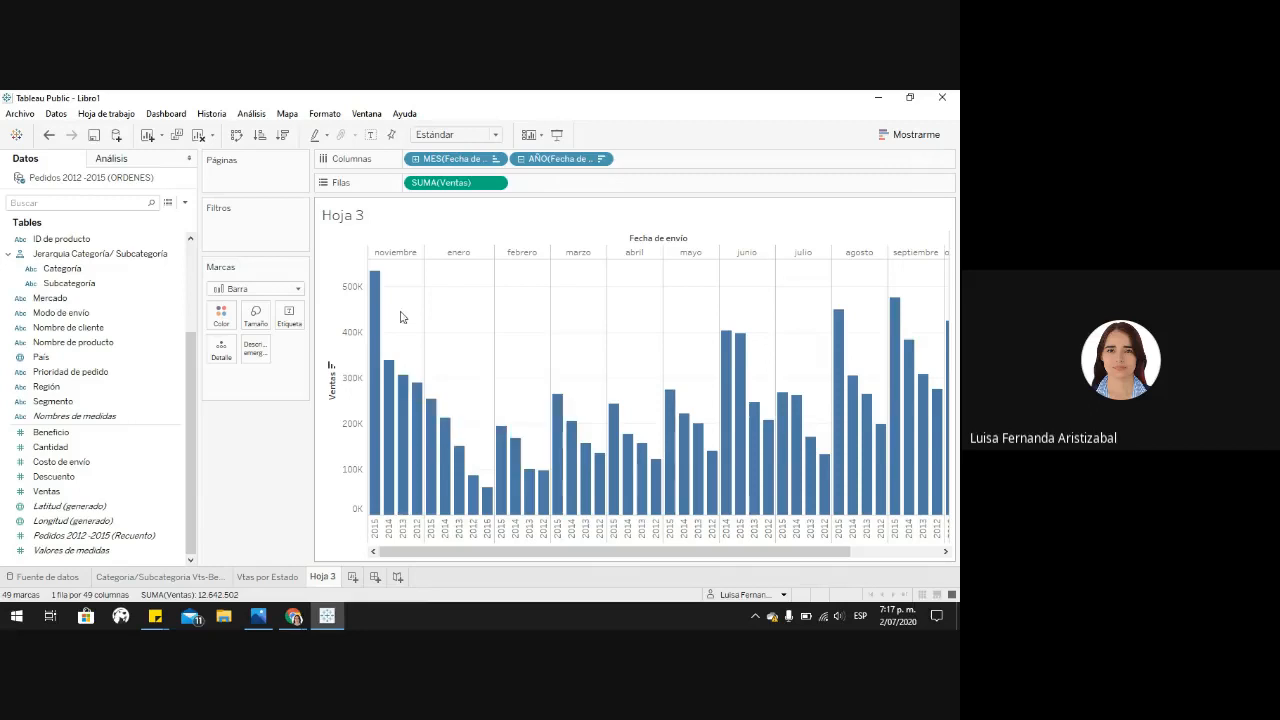
Step: Change the sort of the Fecha de envío months from manual order to the field Ventas
mouse_move(396, 380)
mouse_move(419, 481)
click(495, 159)
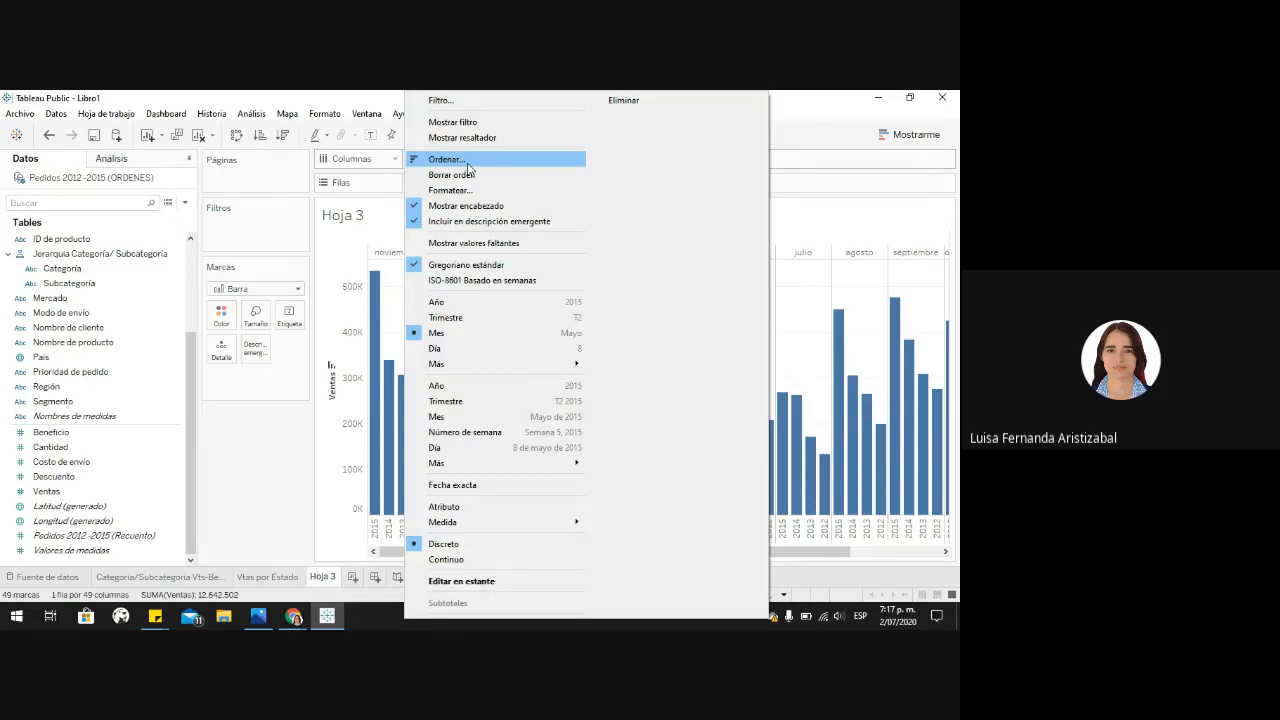
click(495, 160)
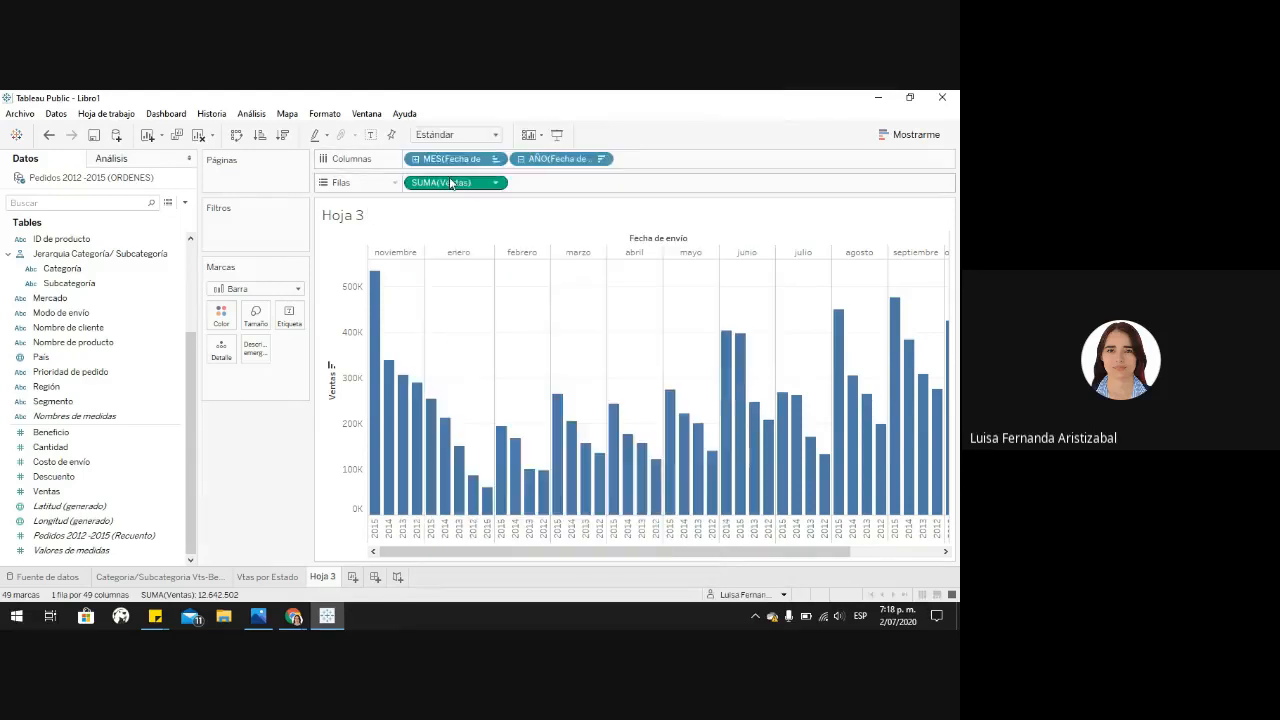
click(495, 162)
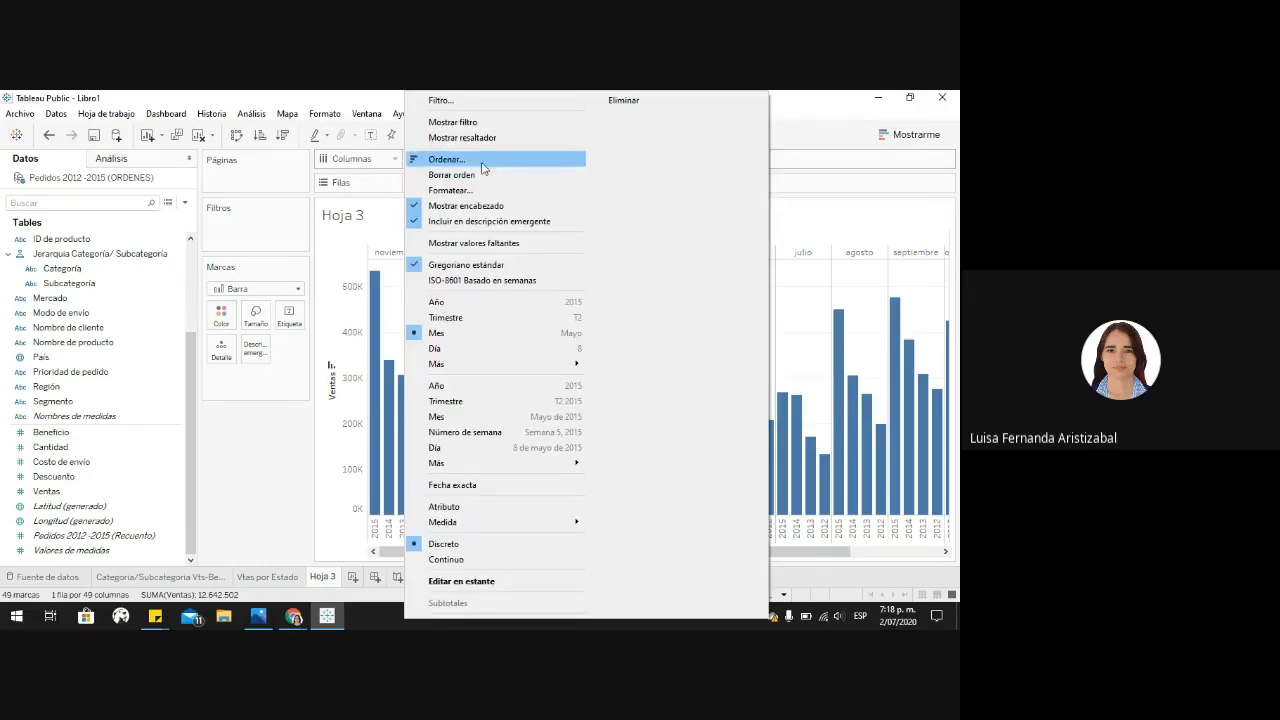
click(490, 160)
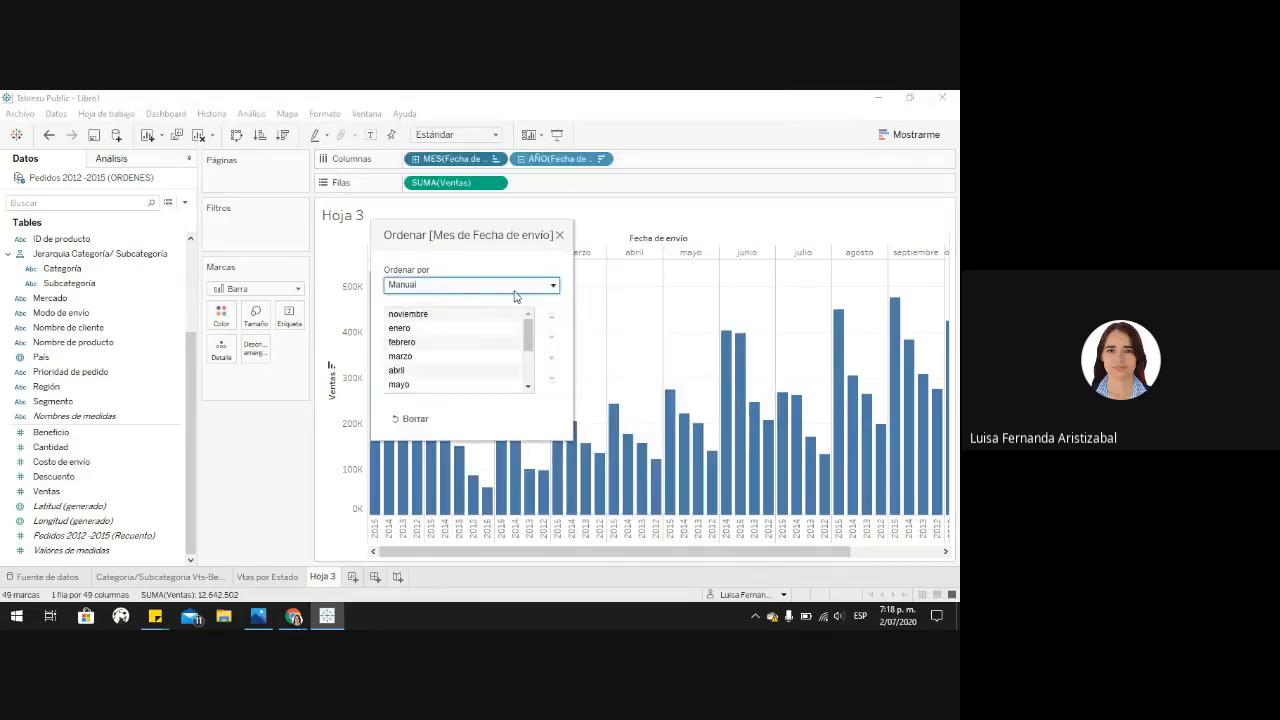
click(514, 292)
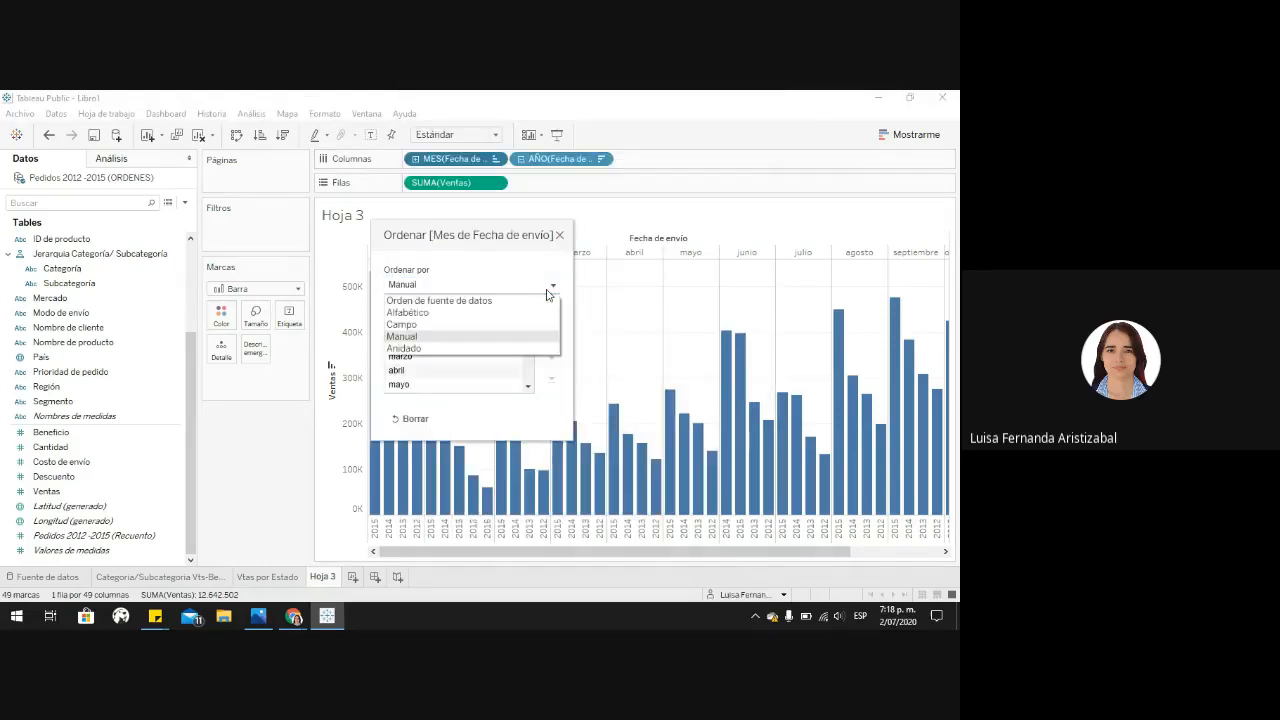
click(433, 326)
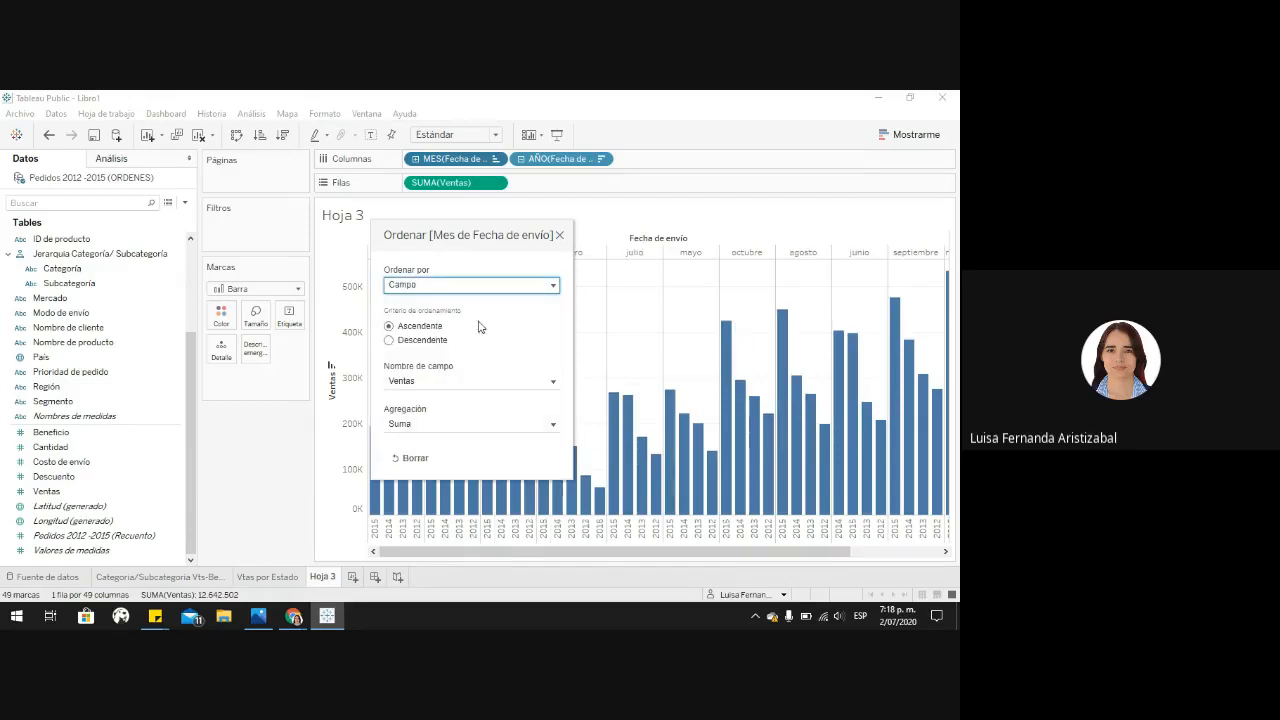
click(560, 236)
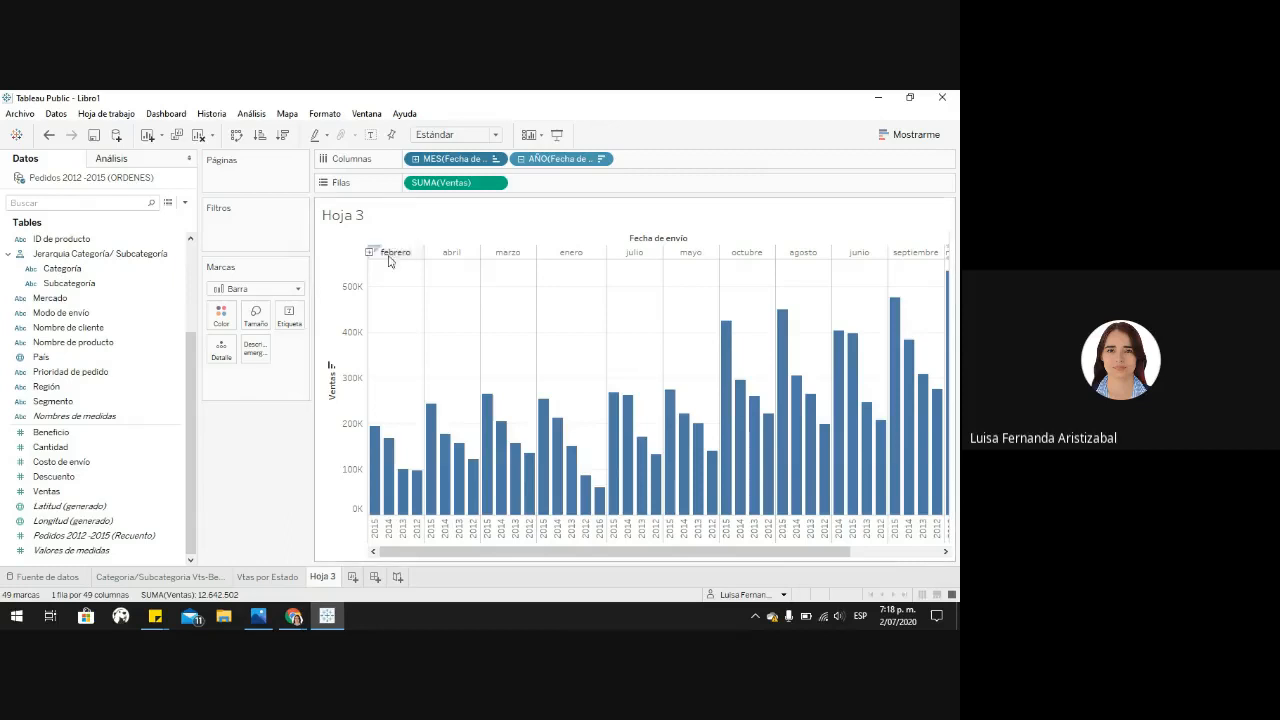
Step: Set the month sort by the sum of Ventas to descending order
click(496, 160)
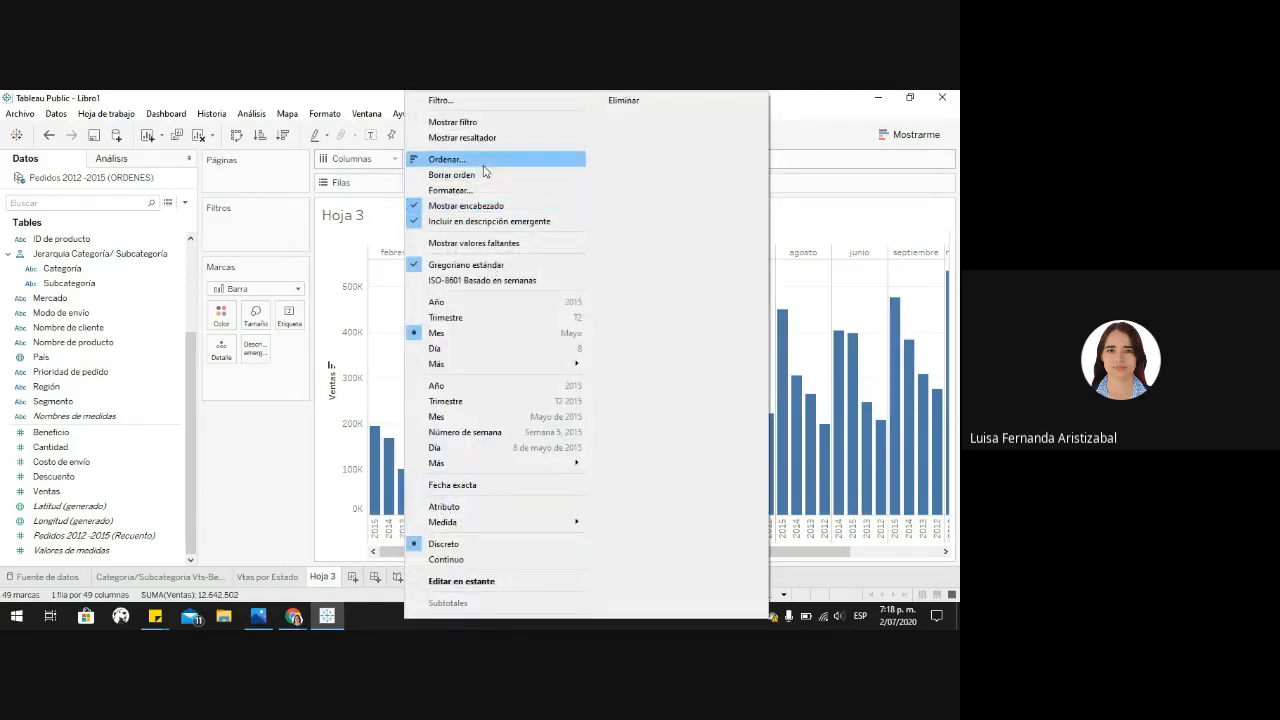
key(Escape)
click(389, 320)
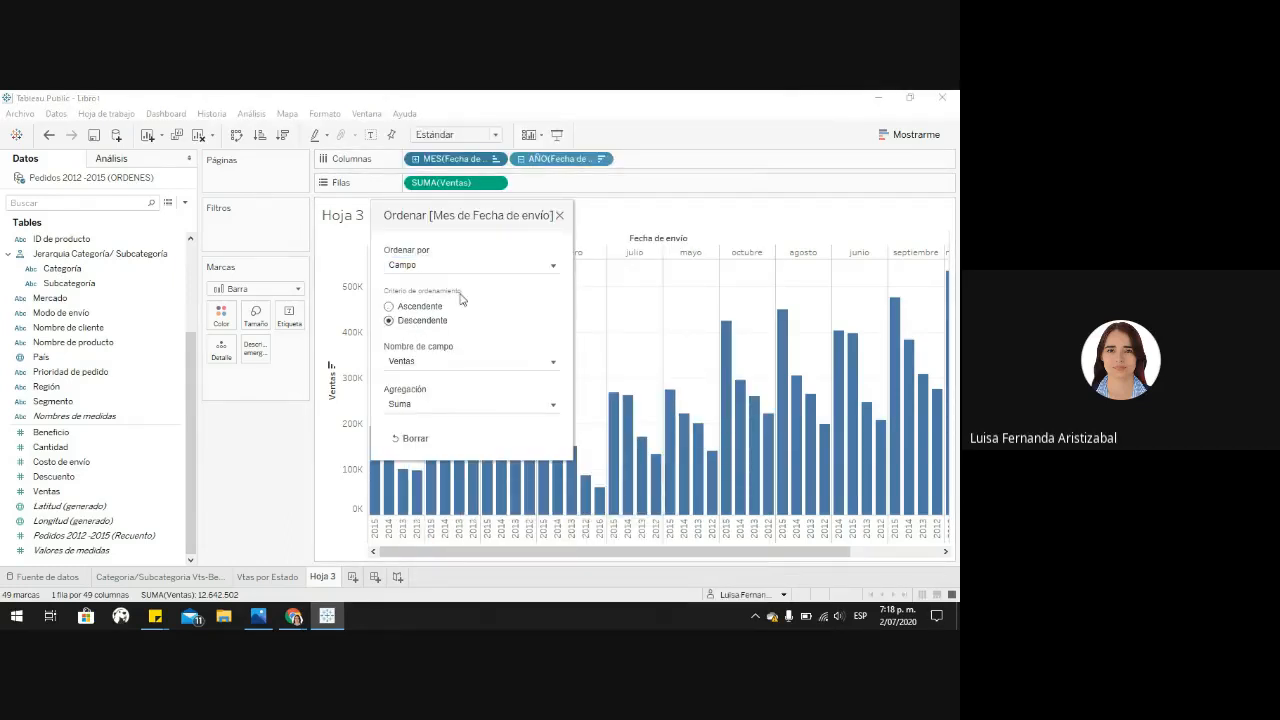
click(560, 216)
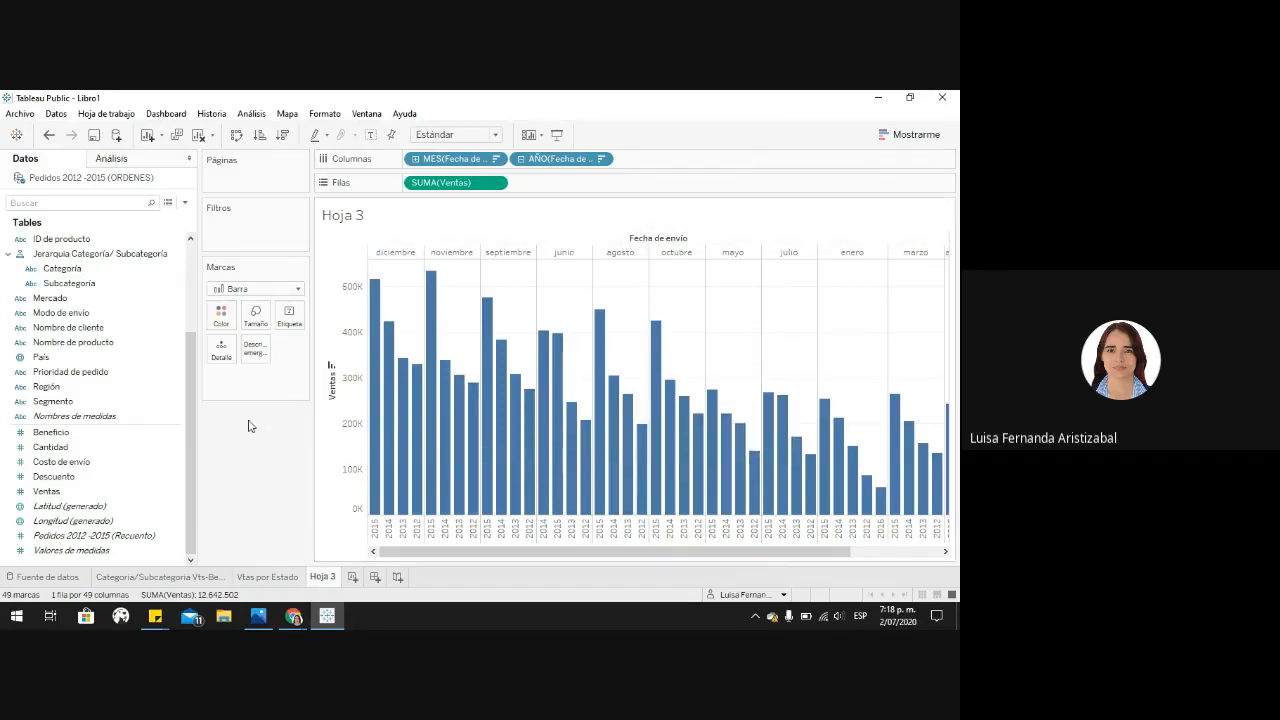
drag(750, 556, 570, 568)
Step: Create a new worksheet and place Fecha de envío in columns as a continuous year
mouse_move(325, 578)
click(352, 577)
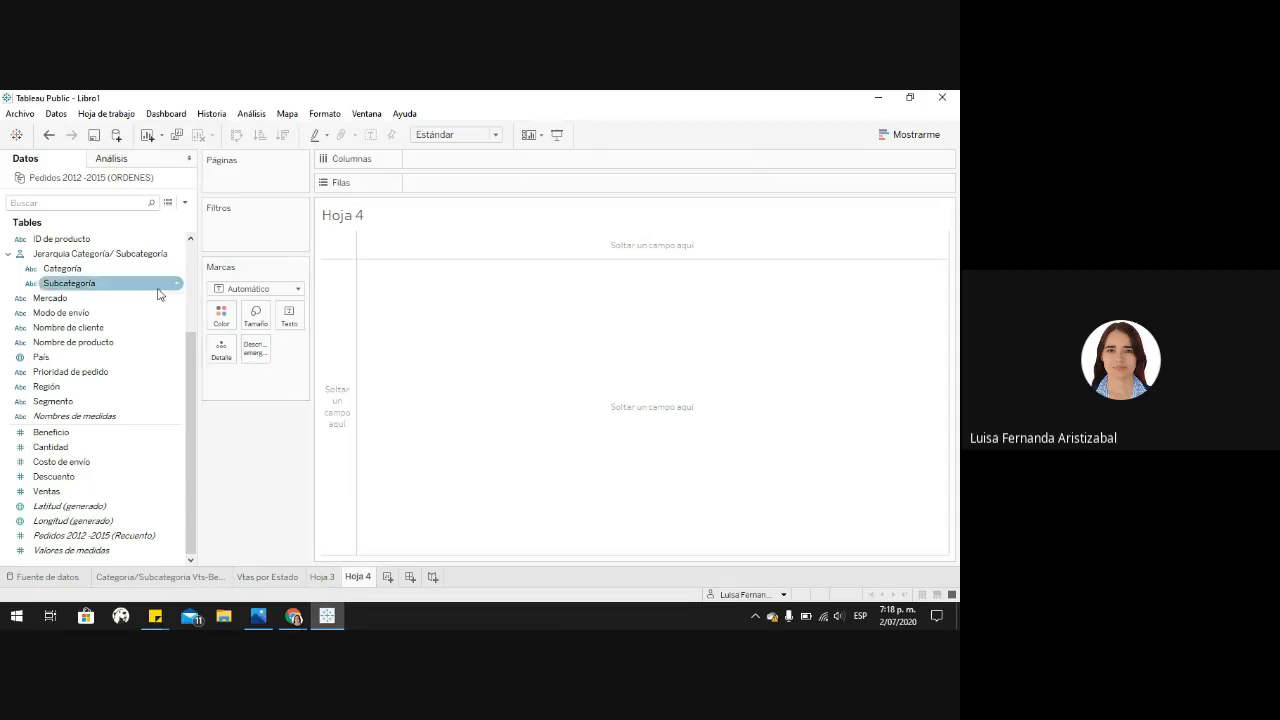
drag(190, 359, 193, 310)
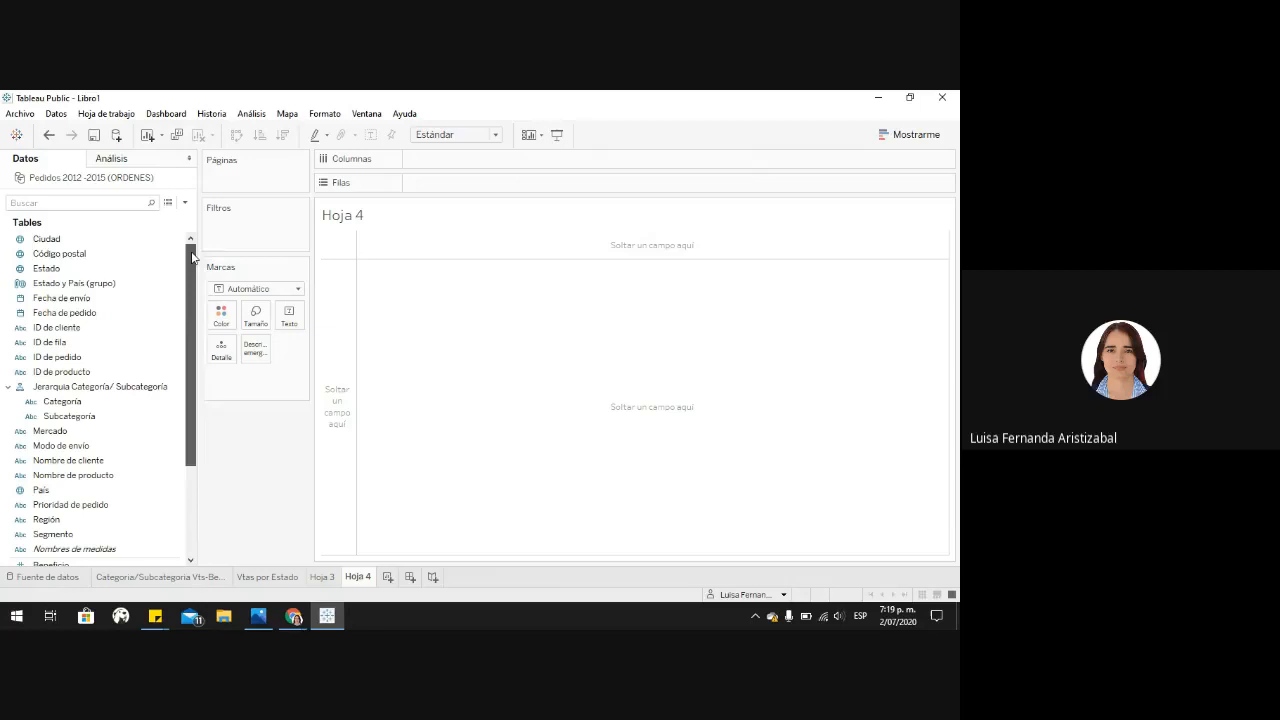
click(75, 300)
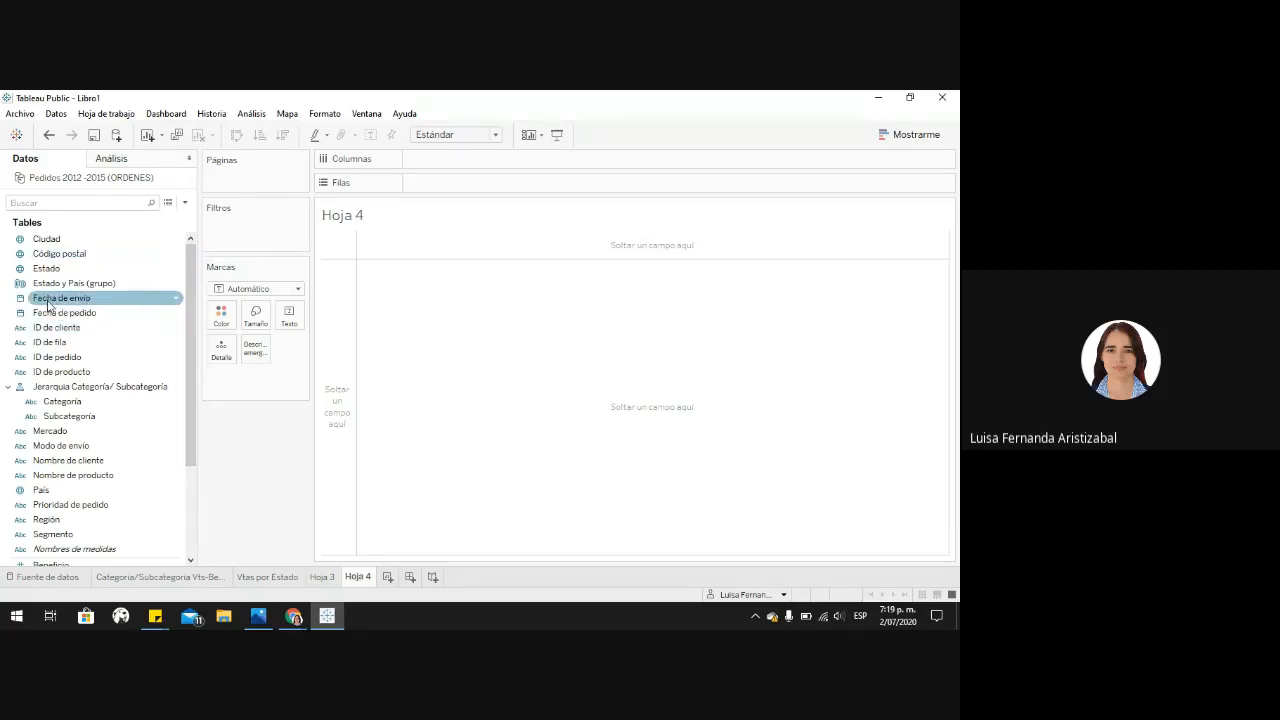
drag(55, 305, 440, 163)
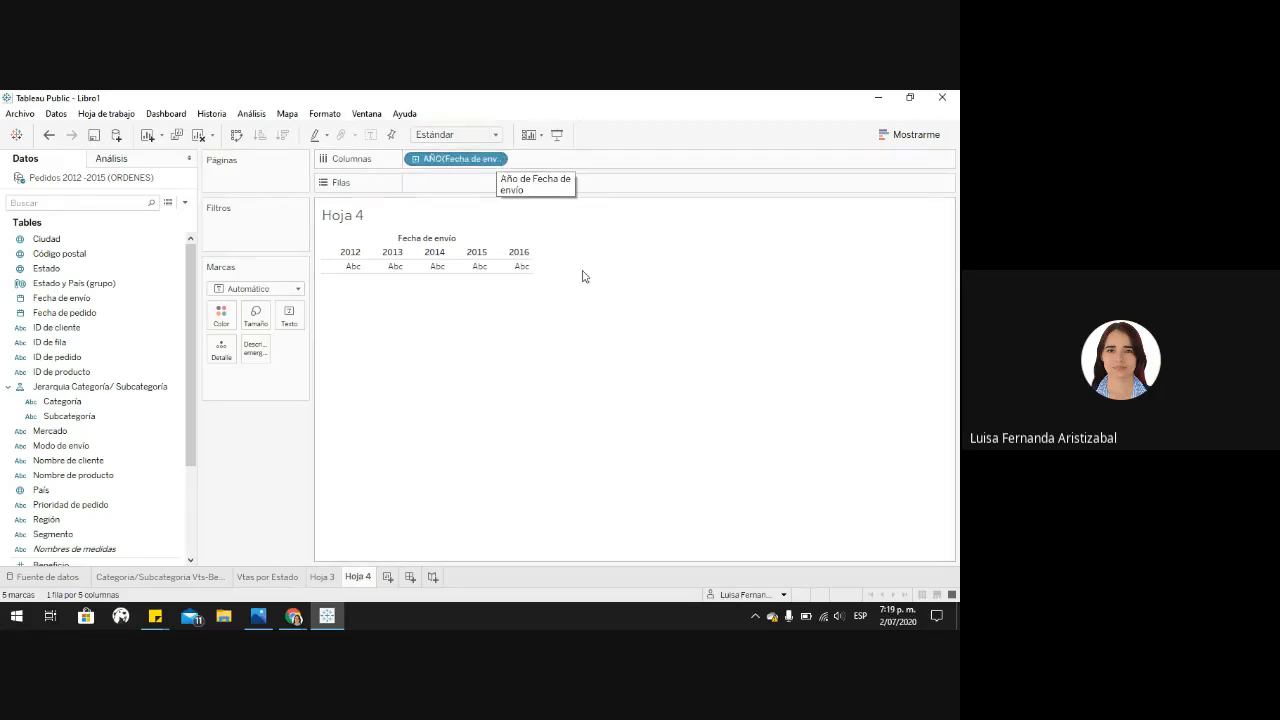
click(497, 160)
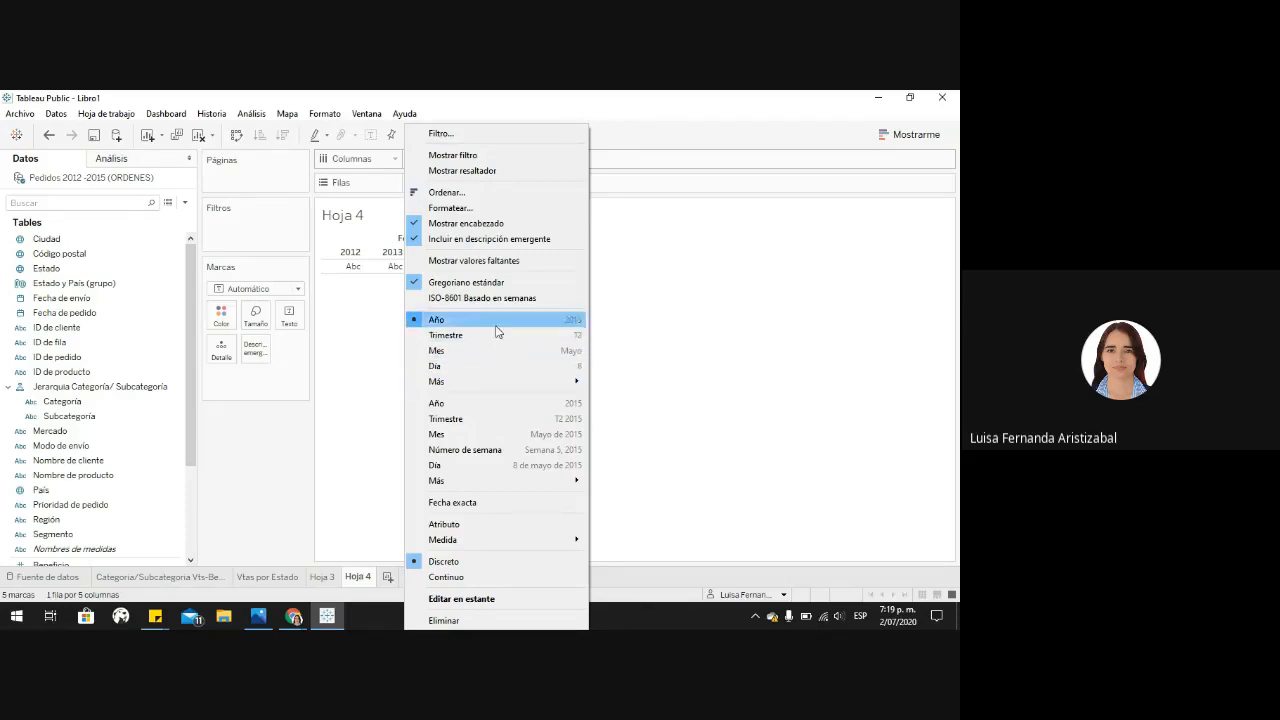
click(522, 410)
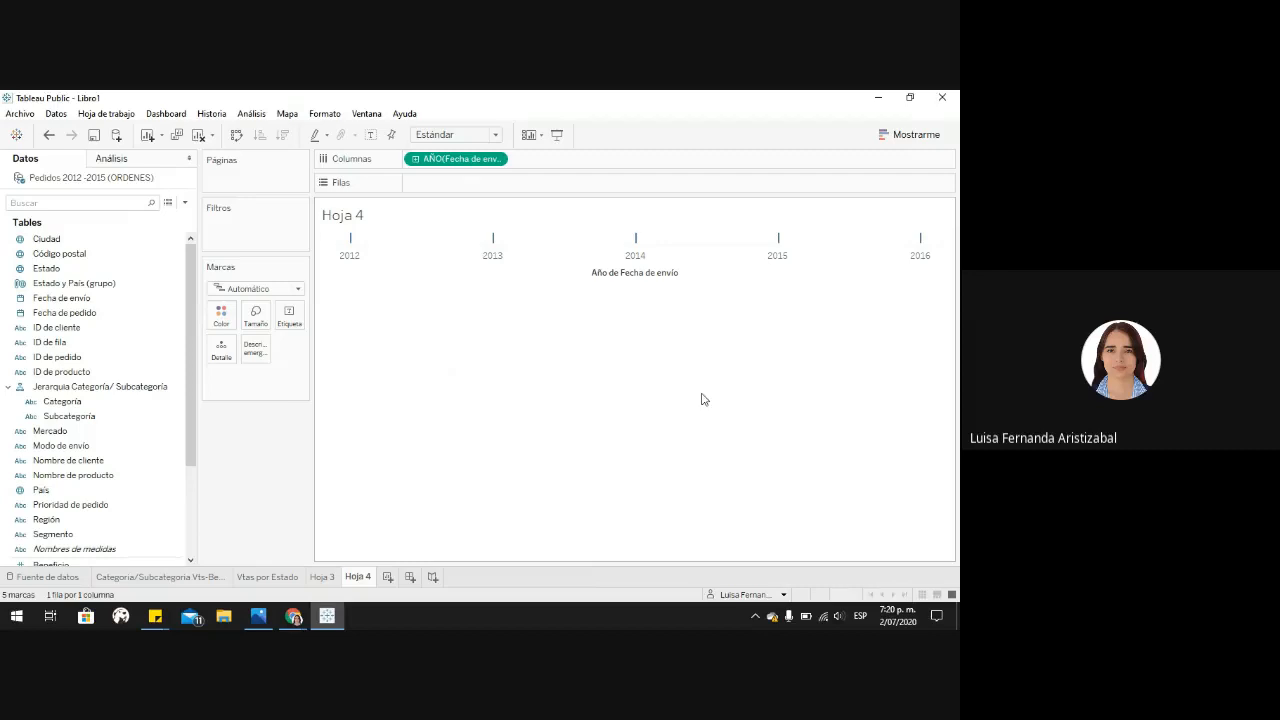
Step: Add Ventas to rows and drill the continuous Fecha de envío down through quarter to month
click(416, 161)
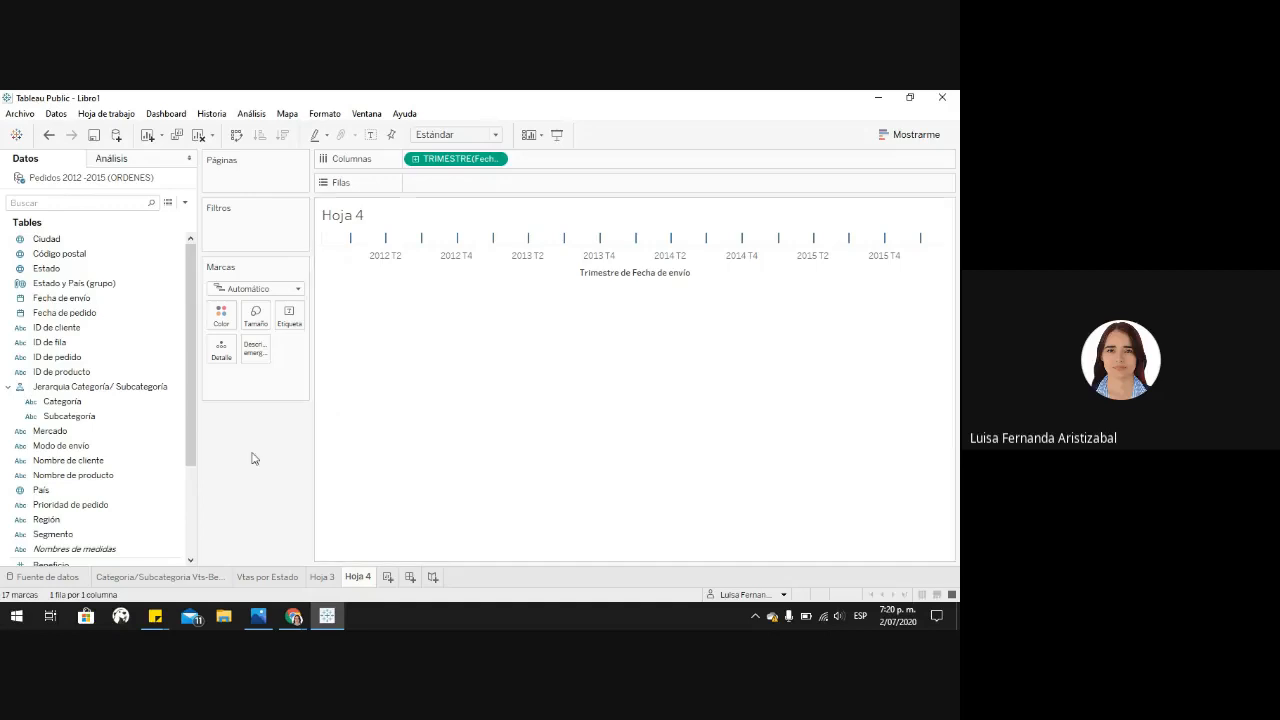
drag(188, 456, 188, 545)
drag(46, 491, 463, 193)
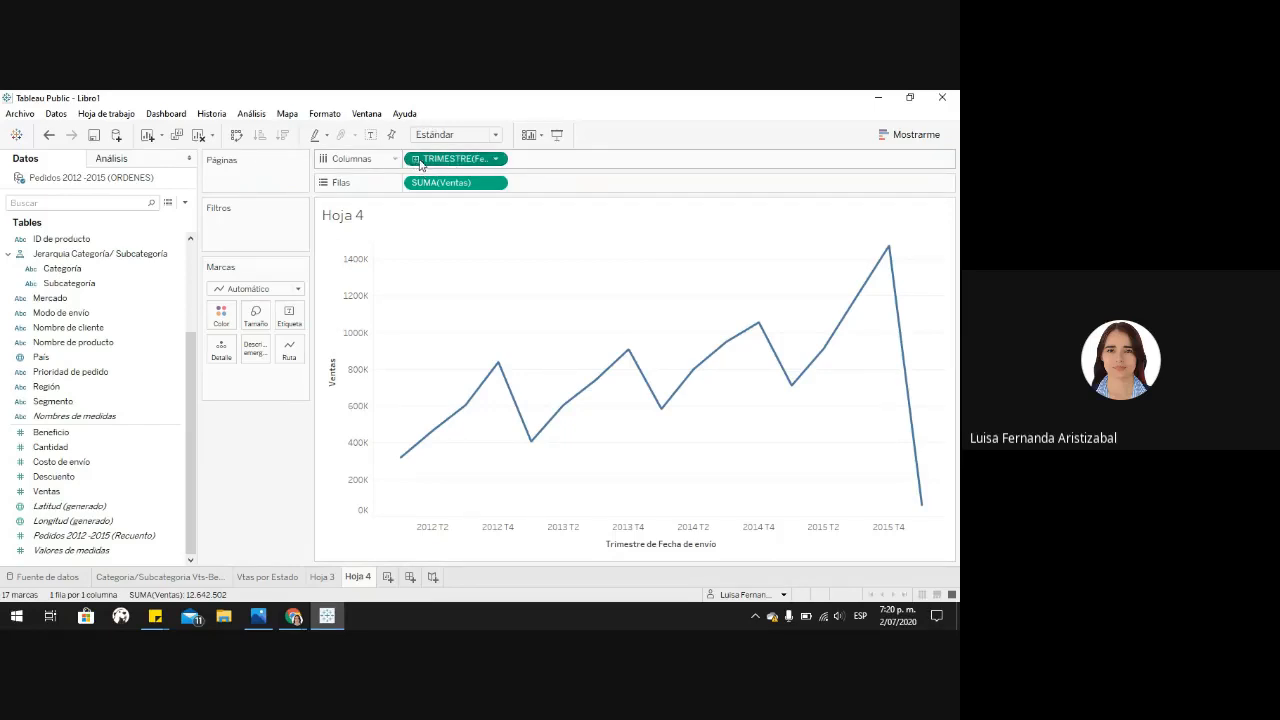
click(416, 163)
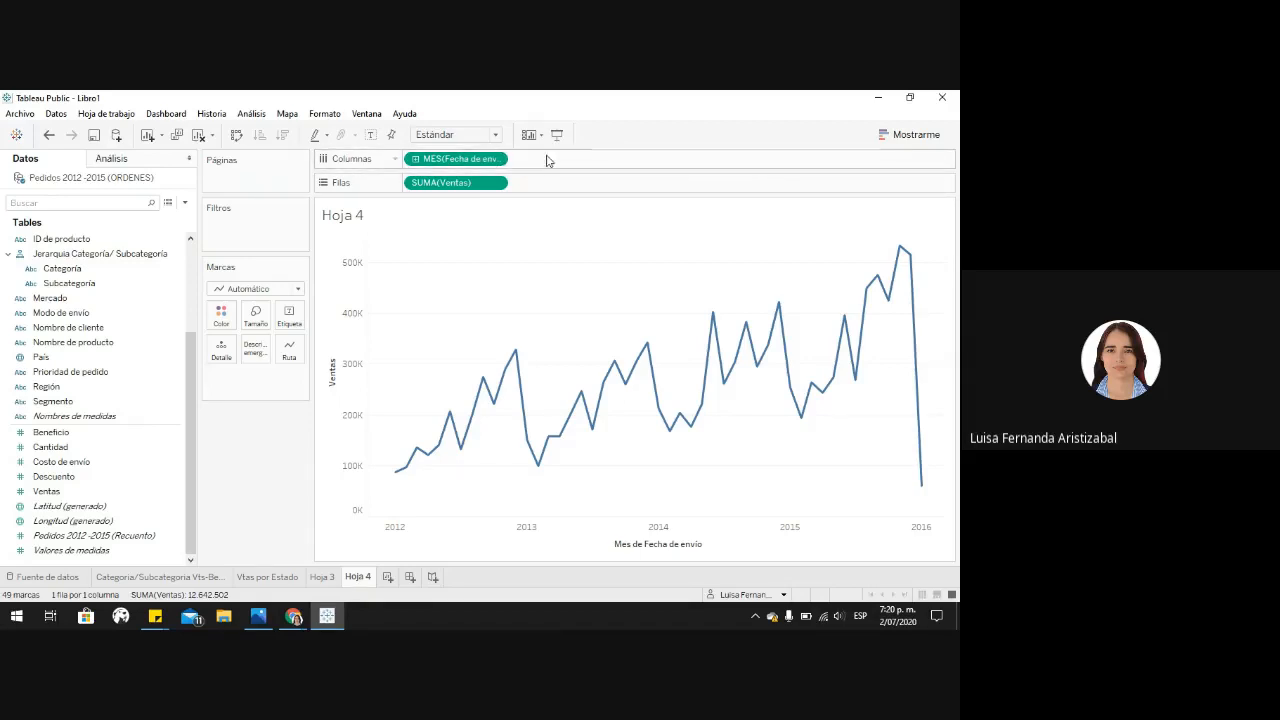
click(80, 298)
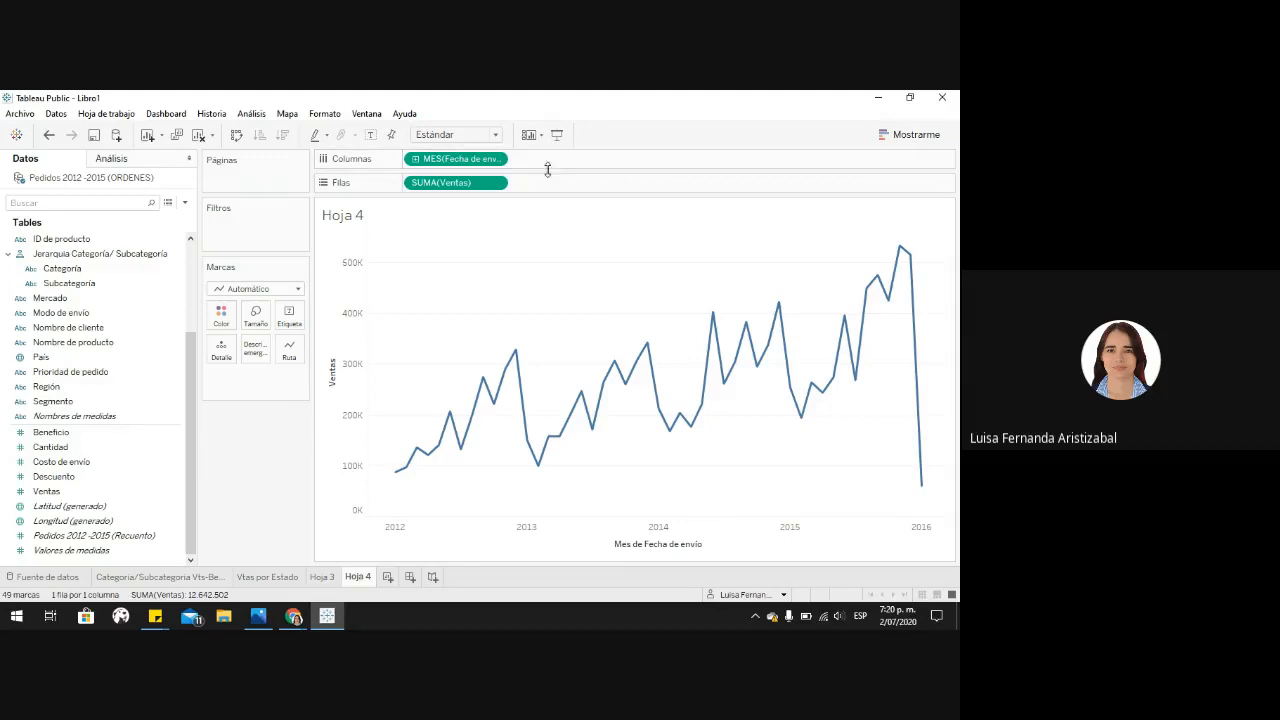
Step: Drill Fecha de envío down to week and day, and return it to the continuous month level
click(415, 160)
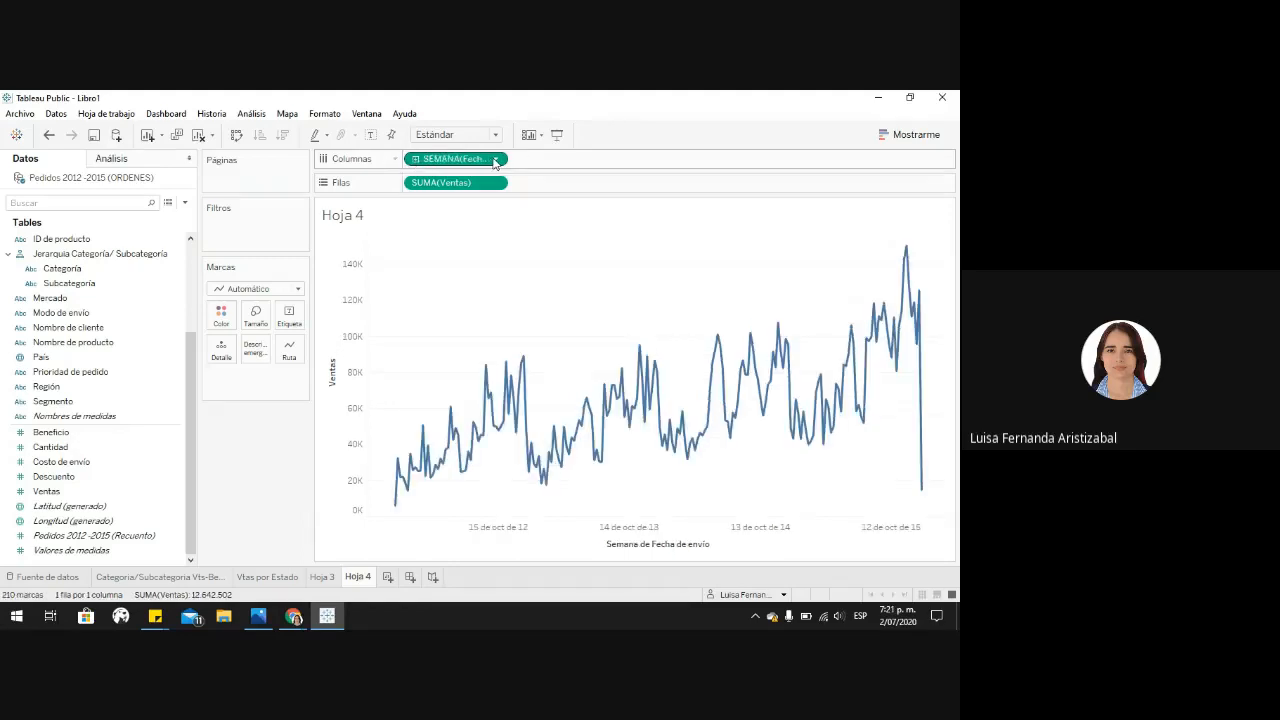
click(415, 160)
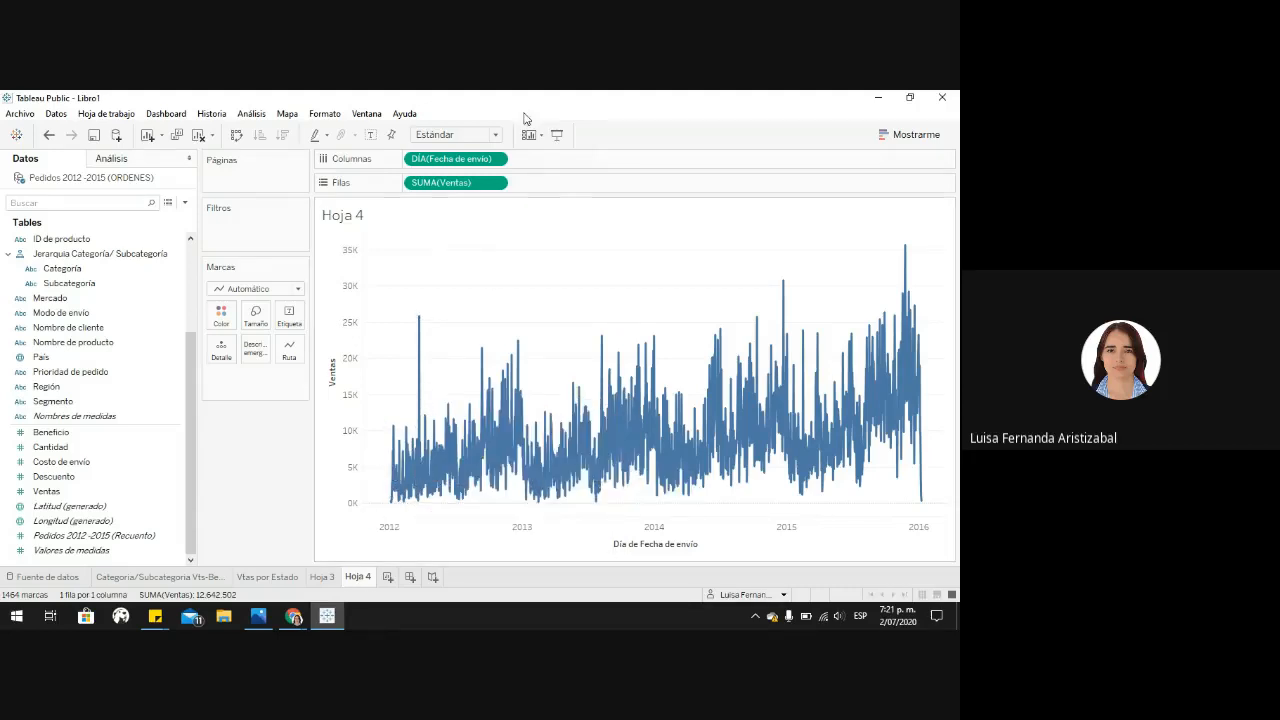
click(497, 162)
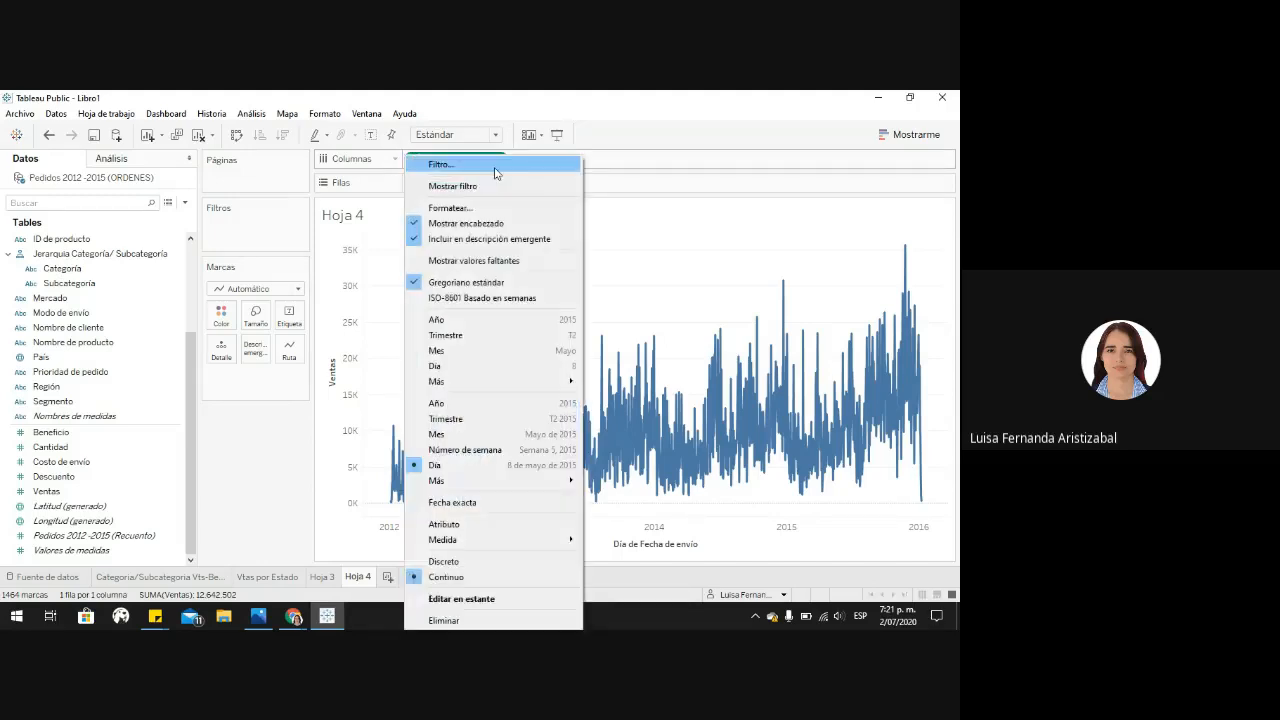
click(476, 434)
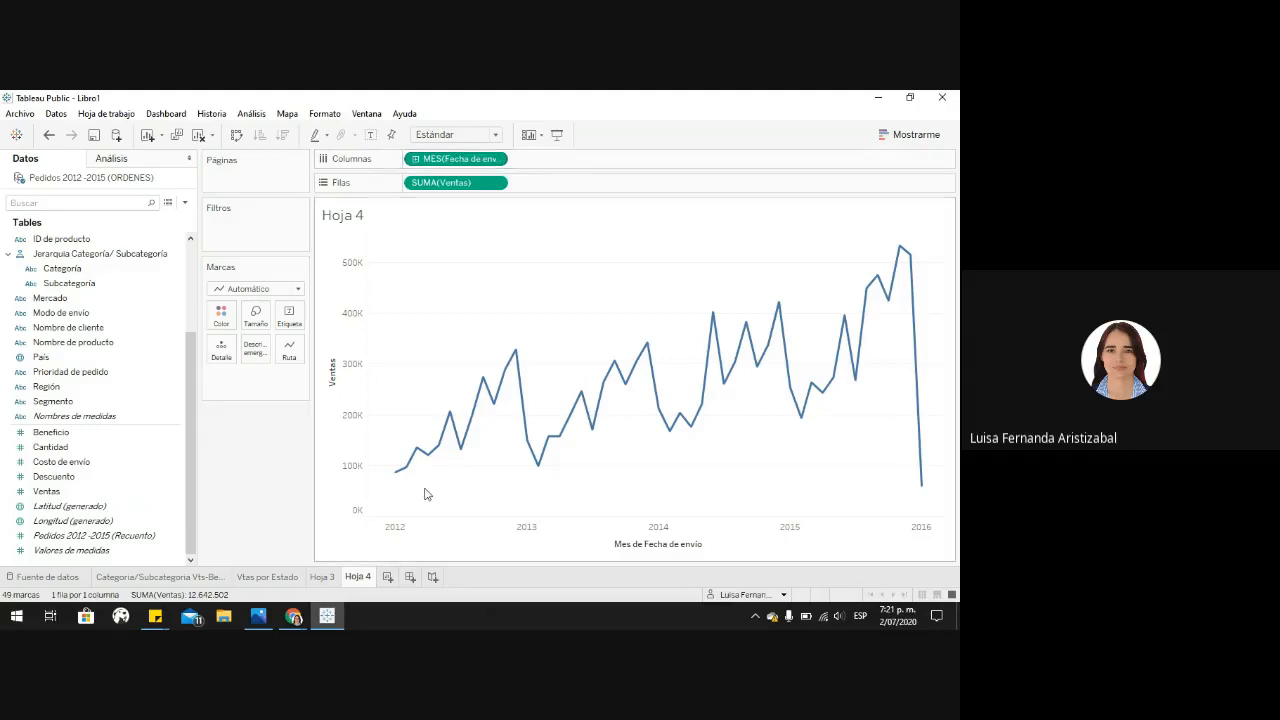
mouse_move(451, 423)
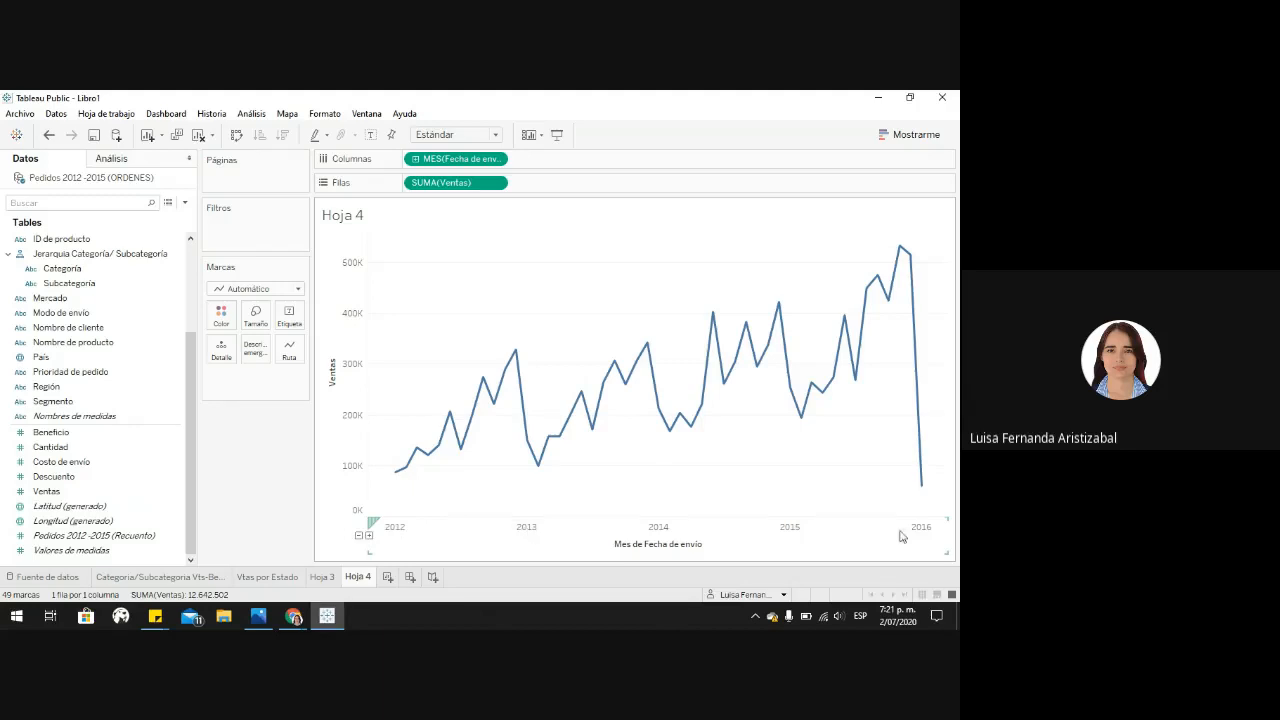
mouse_move(406, 469)
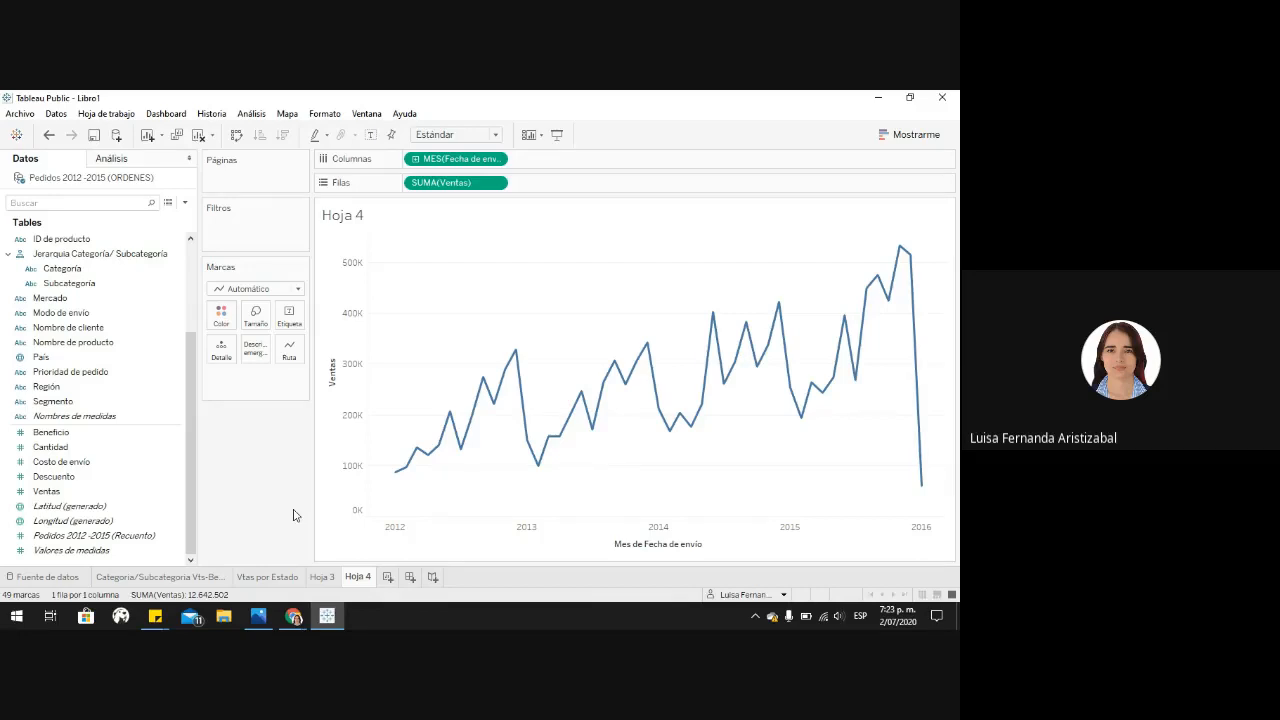
Step: Color the Hoja 3 bars by Categoría from the category hierarchy and inspect each category's segment for diciembre 2015
click(322, 577)
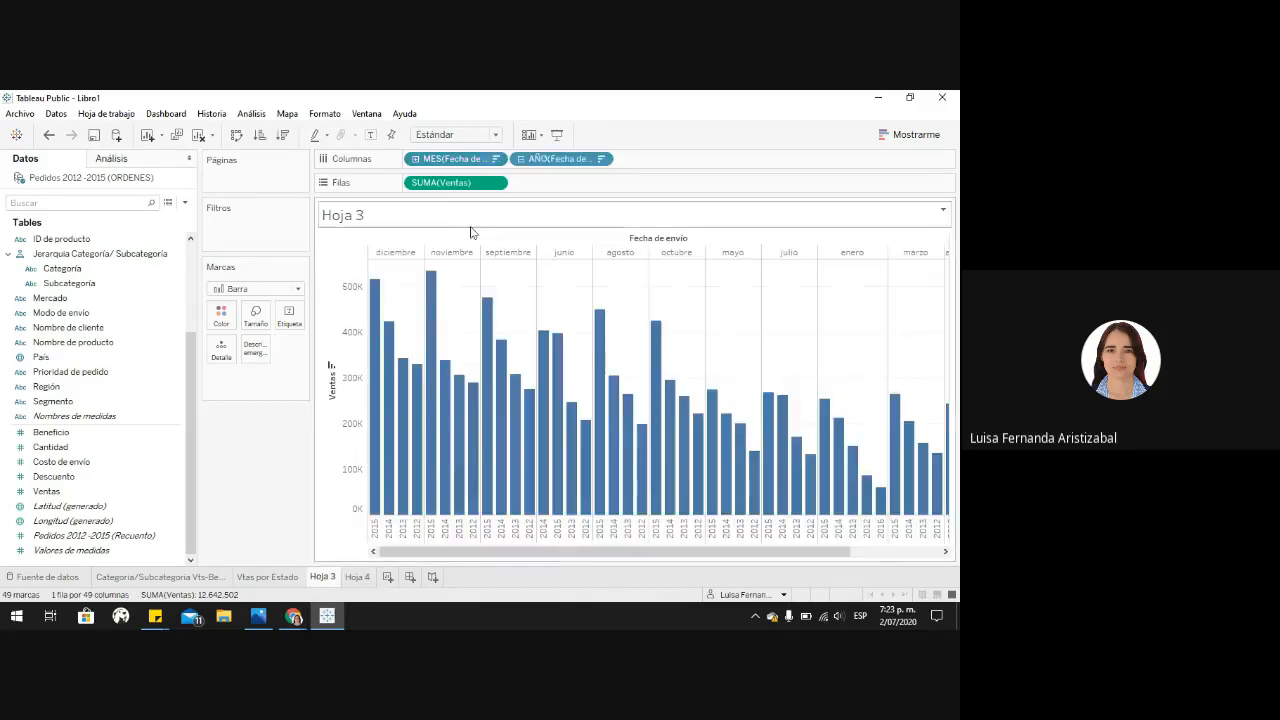
click(358, 577)
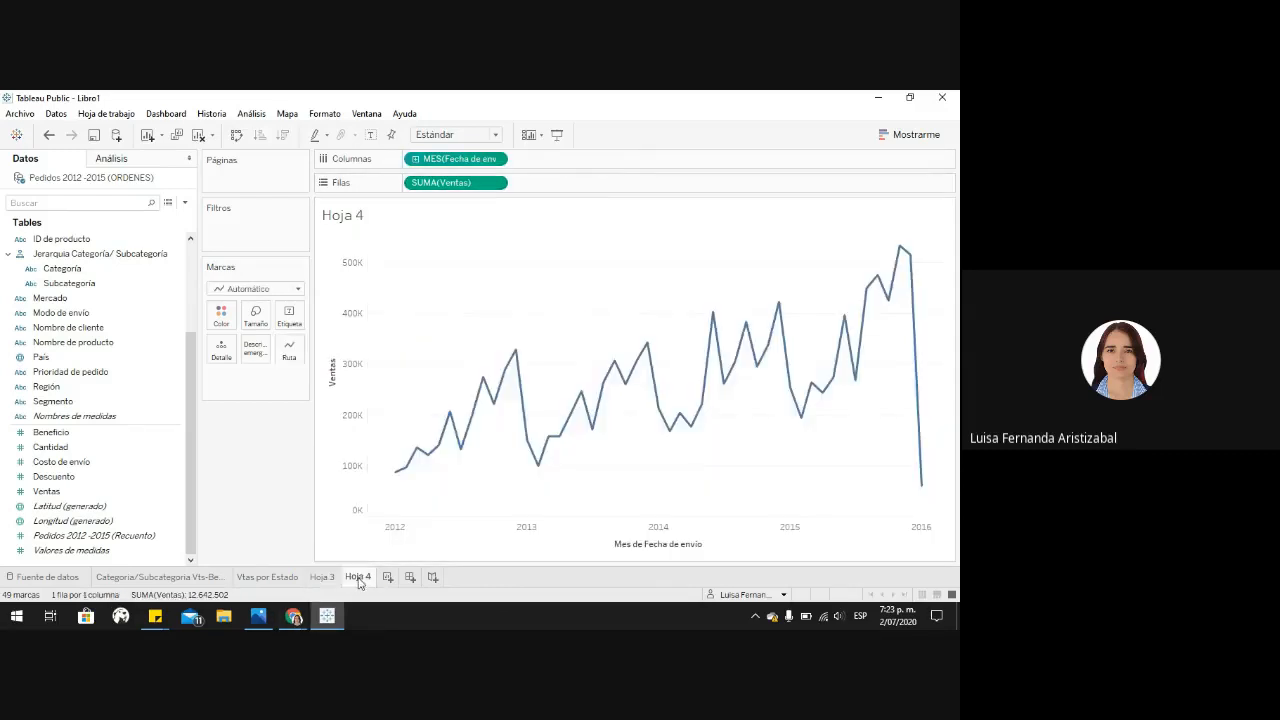
mouse_move(360, 583)
click(322, 580)
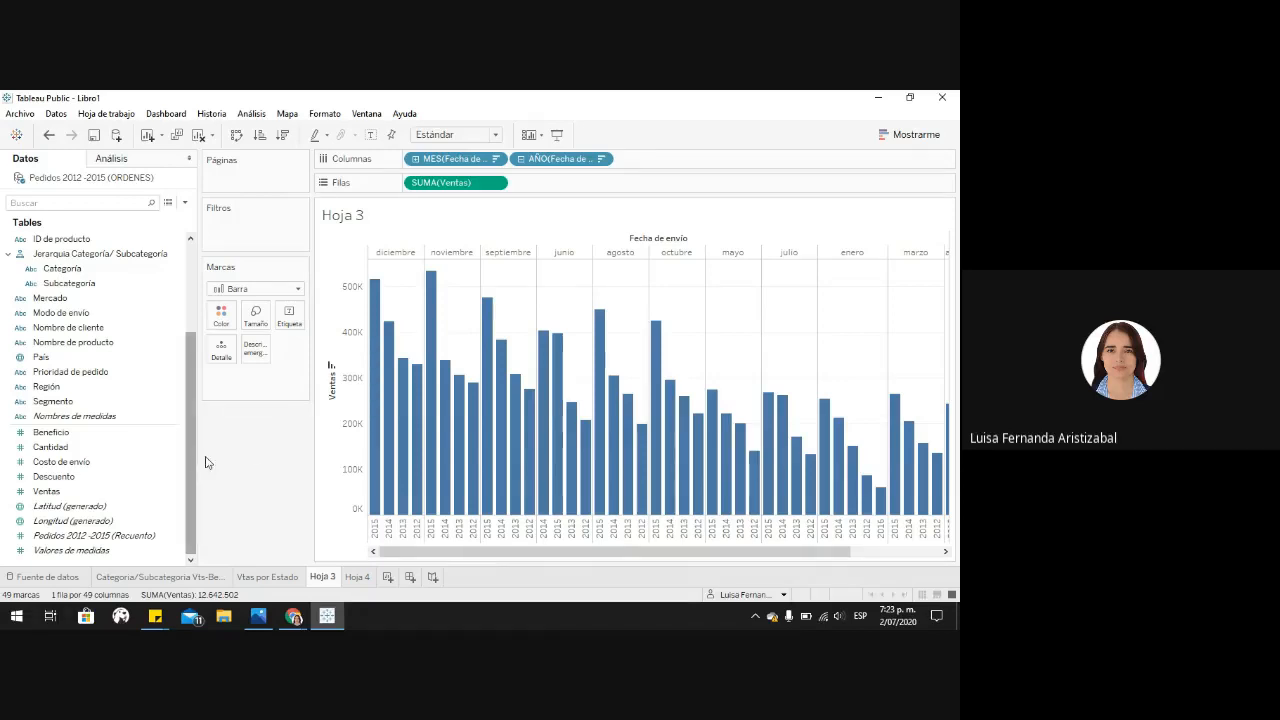
drag(95, 253, 265, 432)
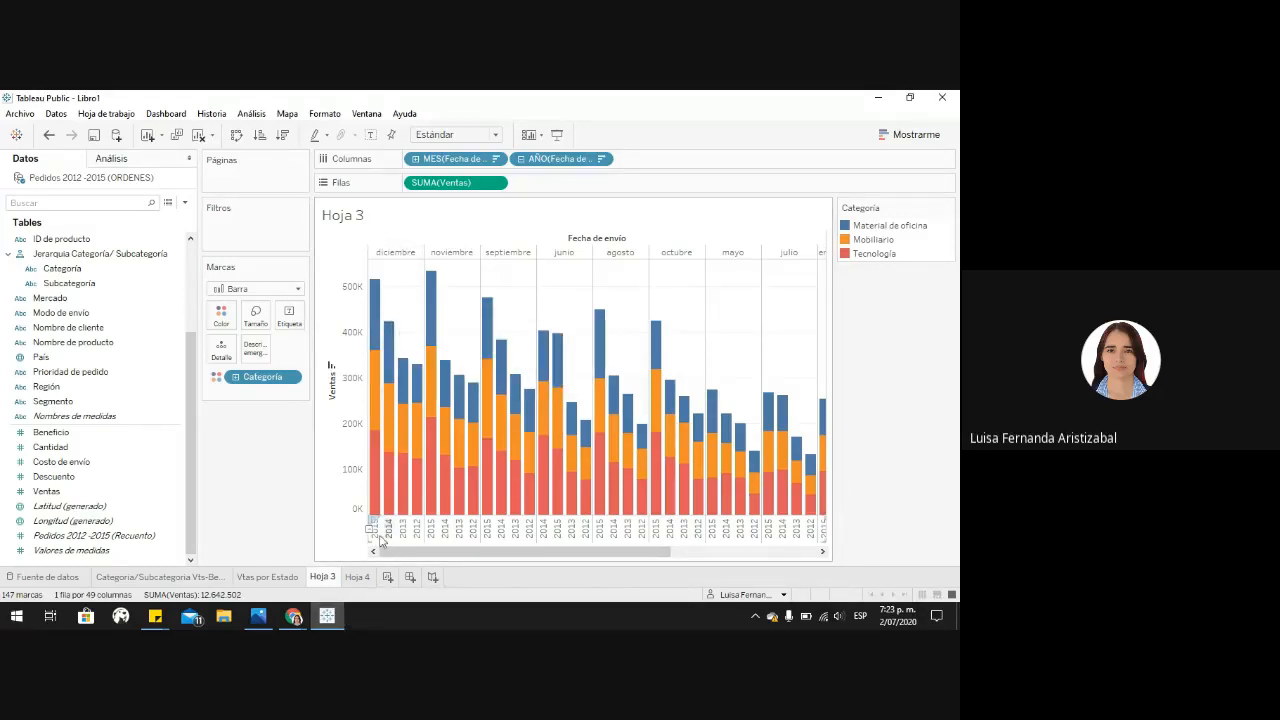
mouse_move(377, 485)
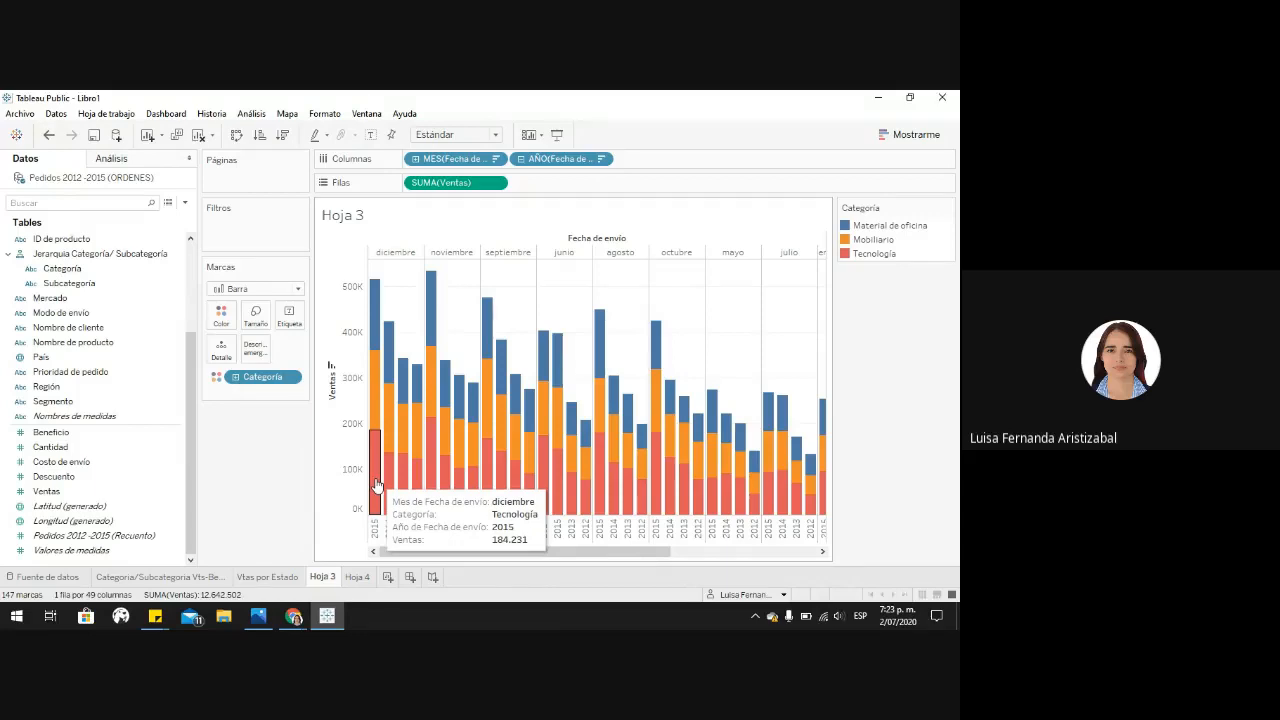
mouse_move(377, 413)
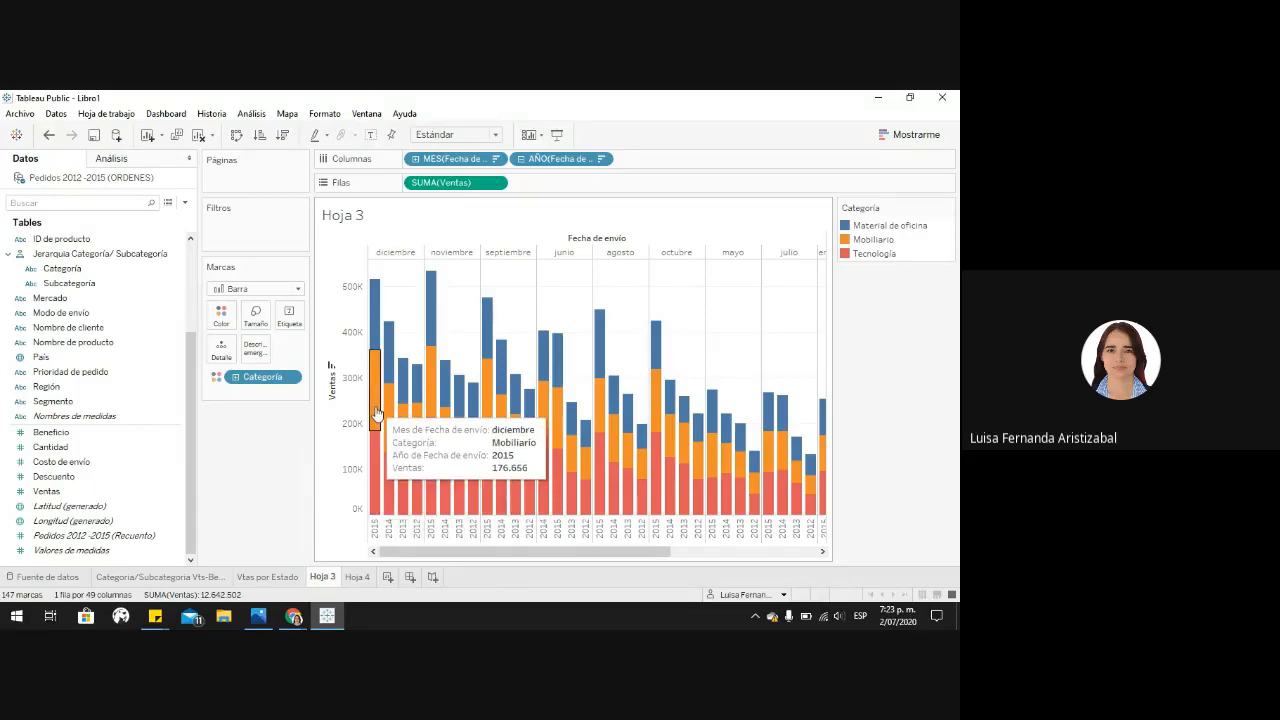
mouse_move(372, 338)
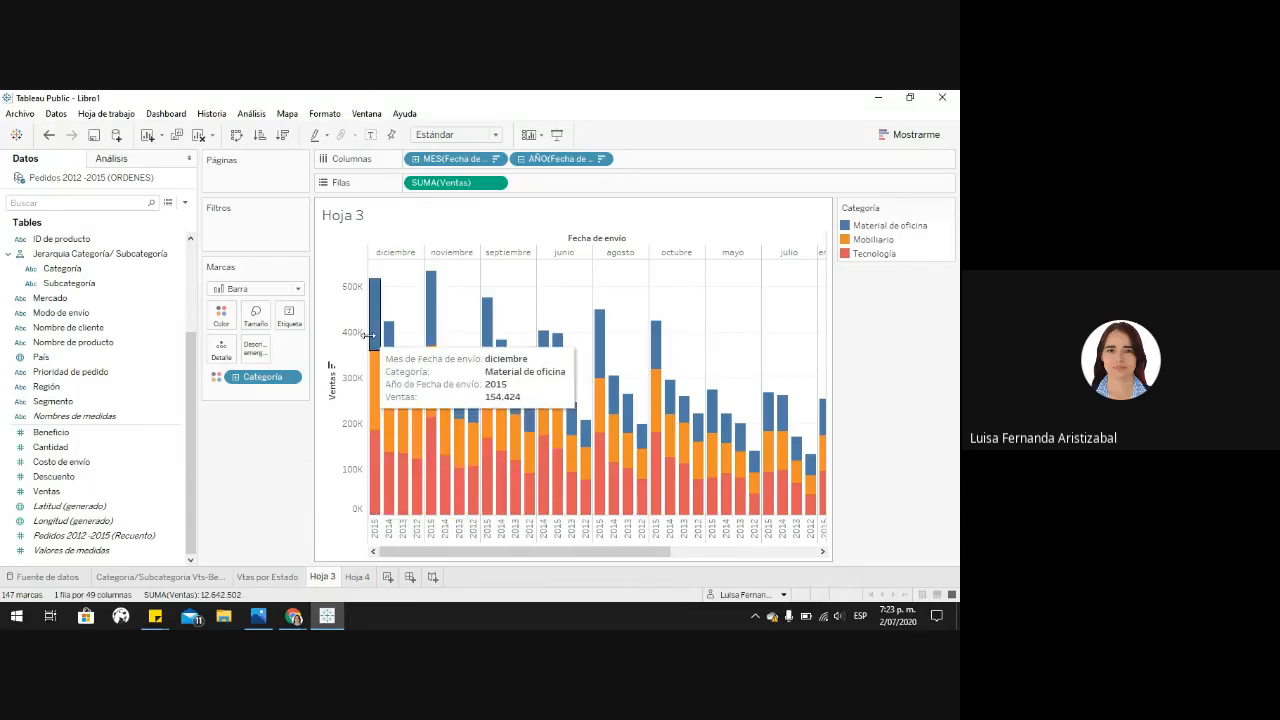
Step: Split the monthly Ventas line in Hoja 4 into one colored line per Categoría
click(357, 577)
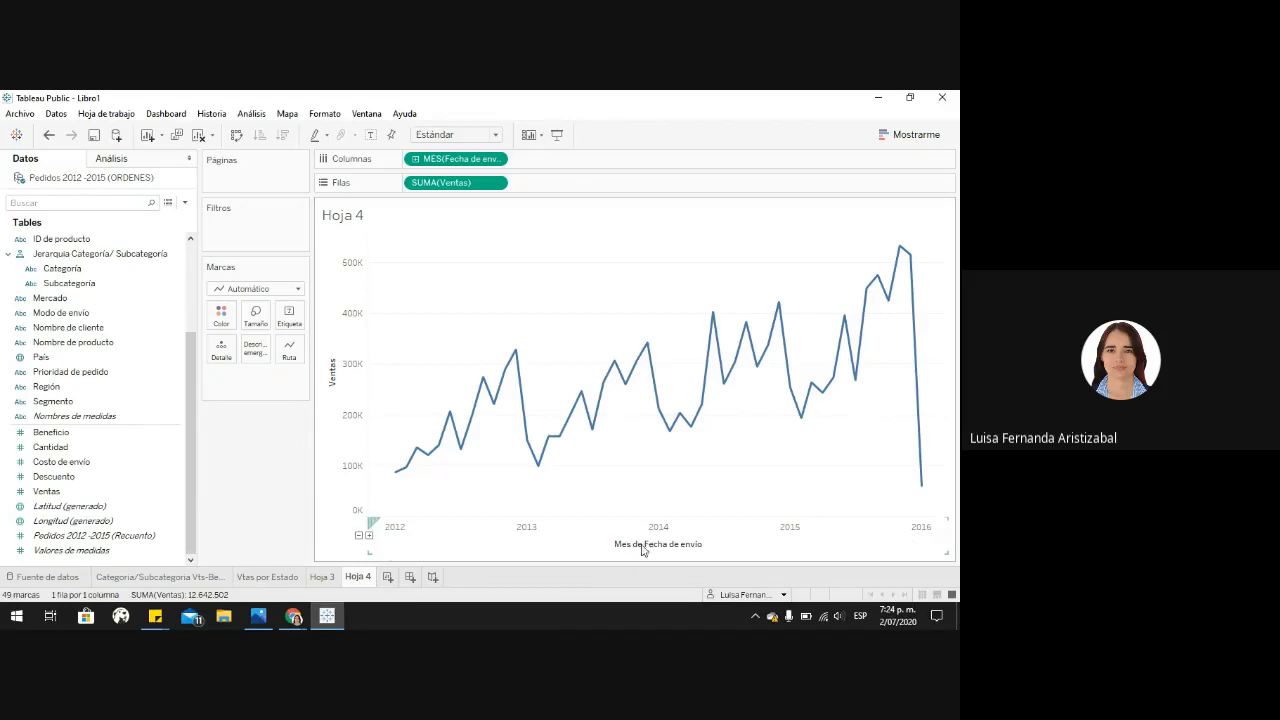
drag(62, 268, 221, 320)
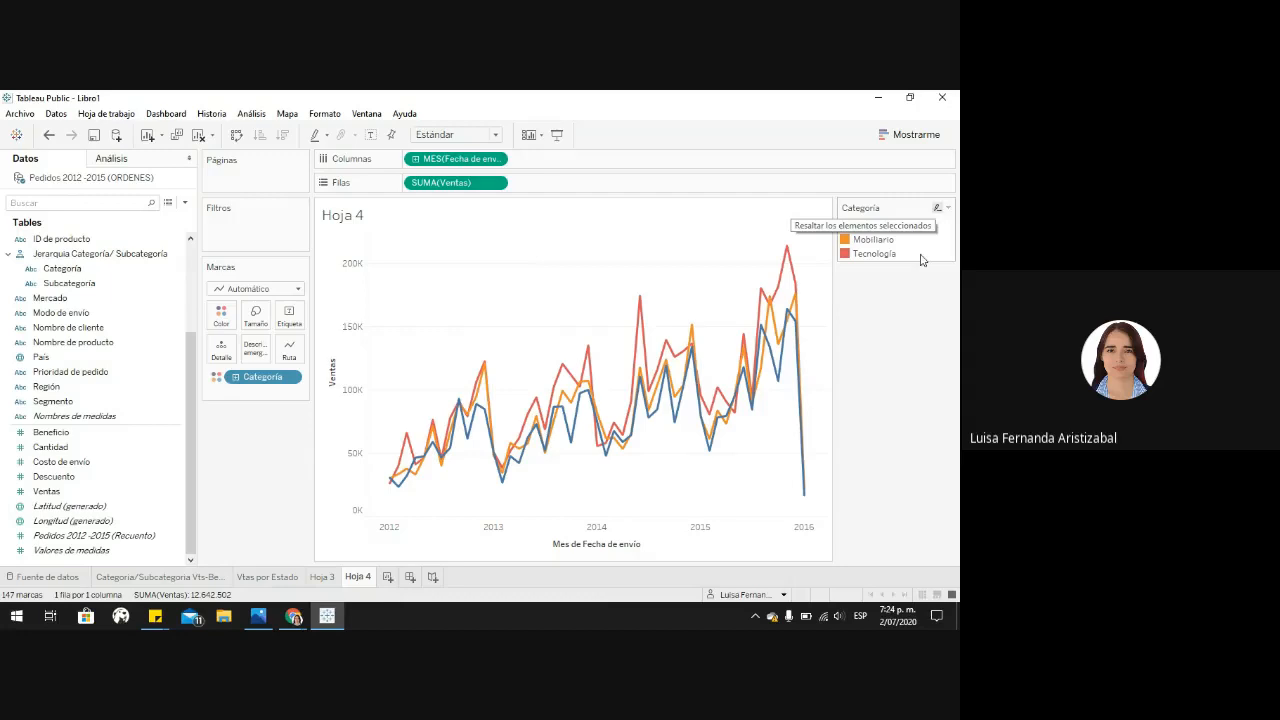
Step: Highlight Mobiliario in the Hoja 4 line chart, clear the highlight, and compare the chart with Hoja 3
click(870, 239)
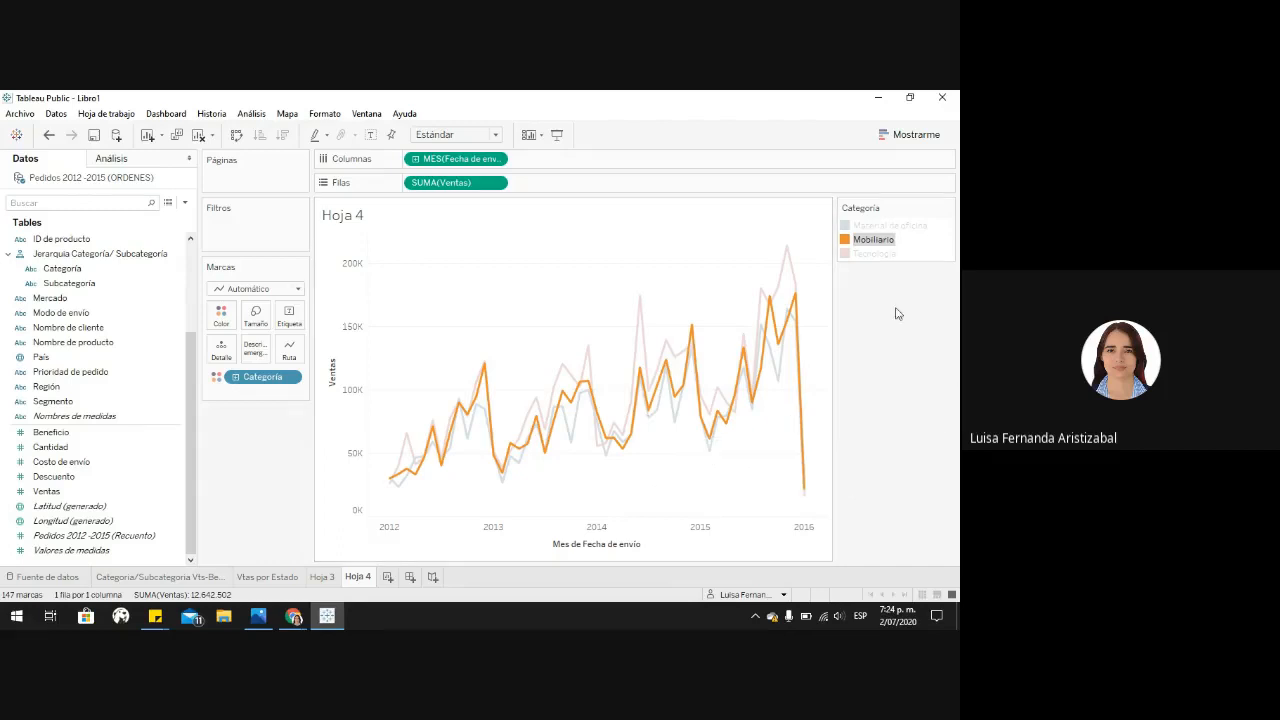
click(903, 367)
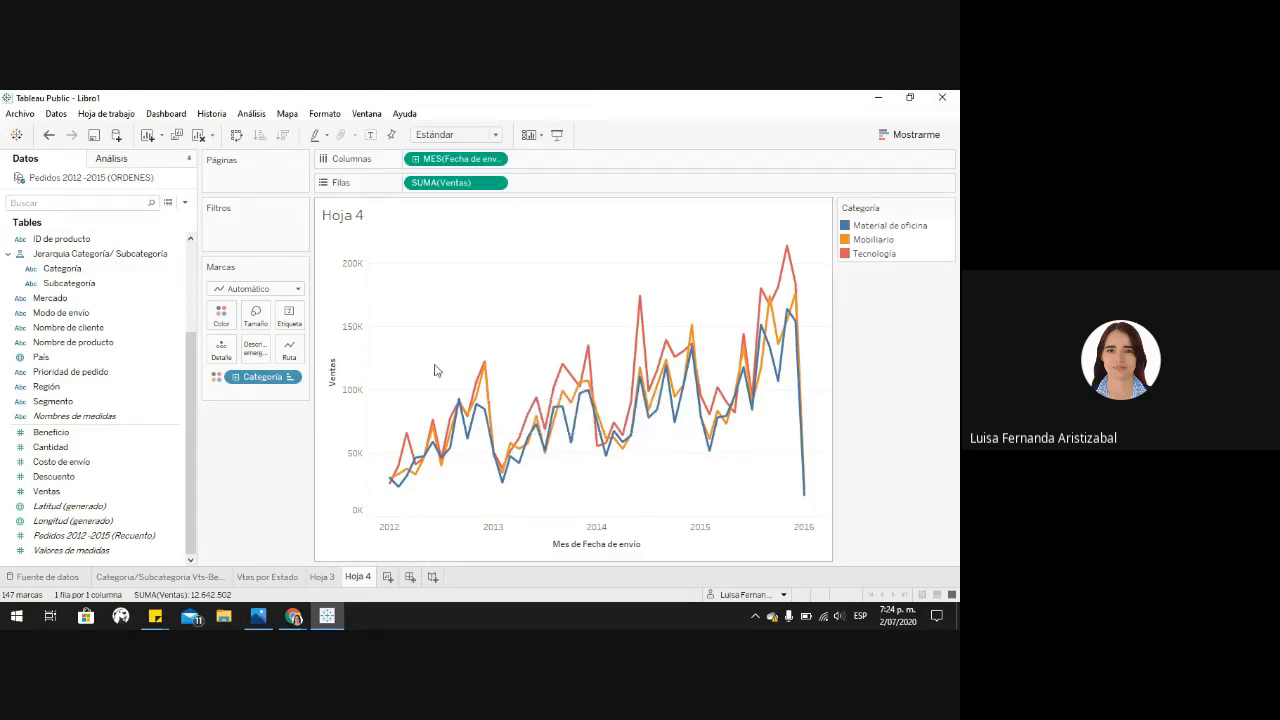
click(321, 577)
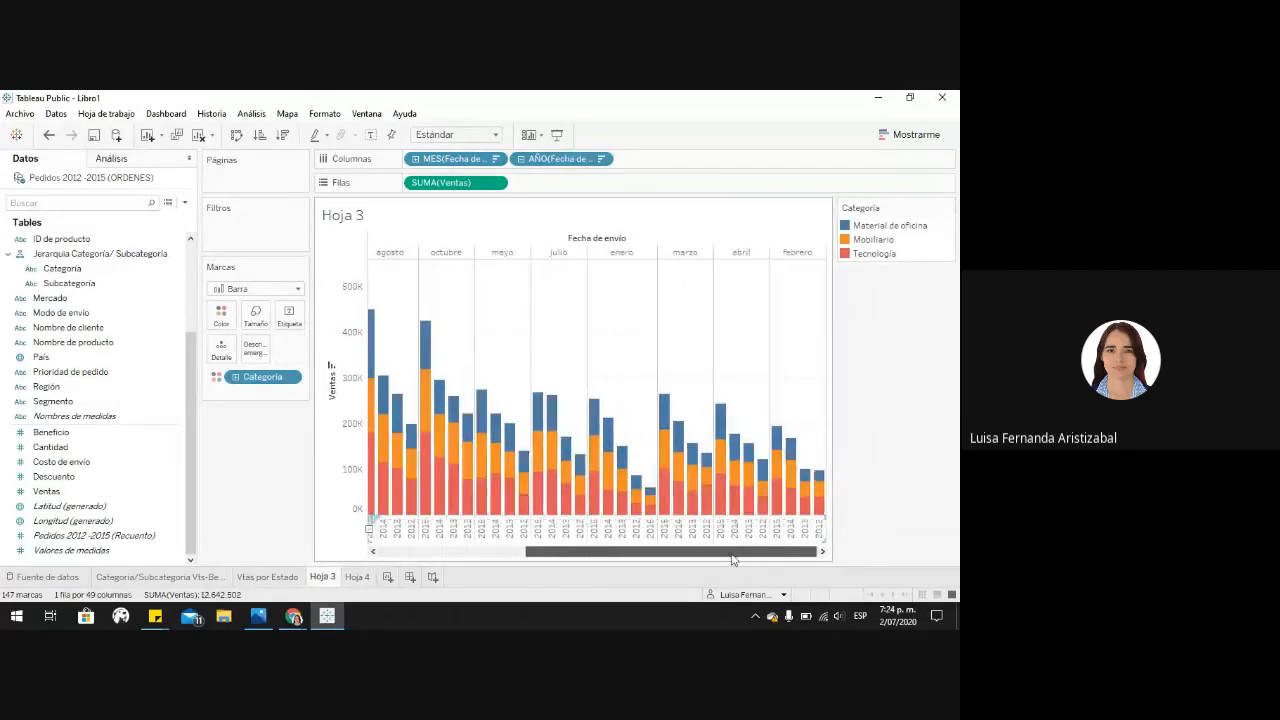
click(357, 577)
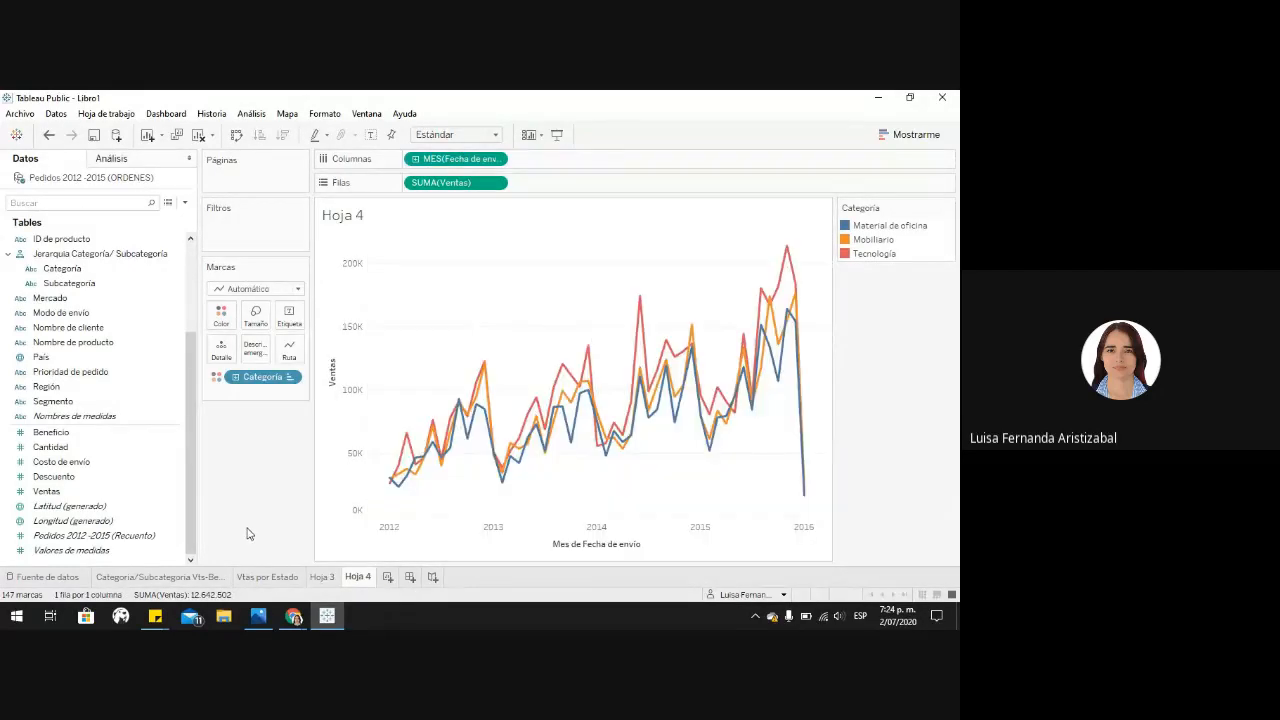
Step: Rename the Hoja 3 worksheet as Fecha Discreta
double_click(321, 580)
text(Fe)
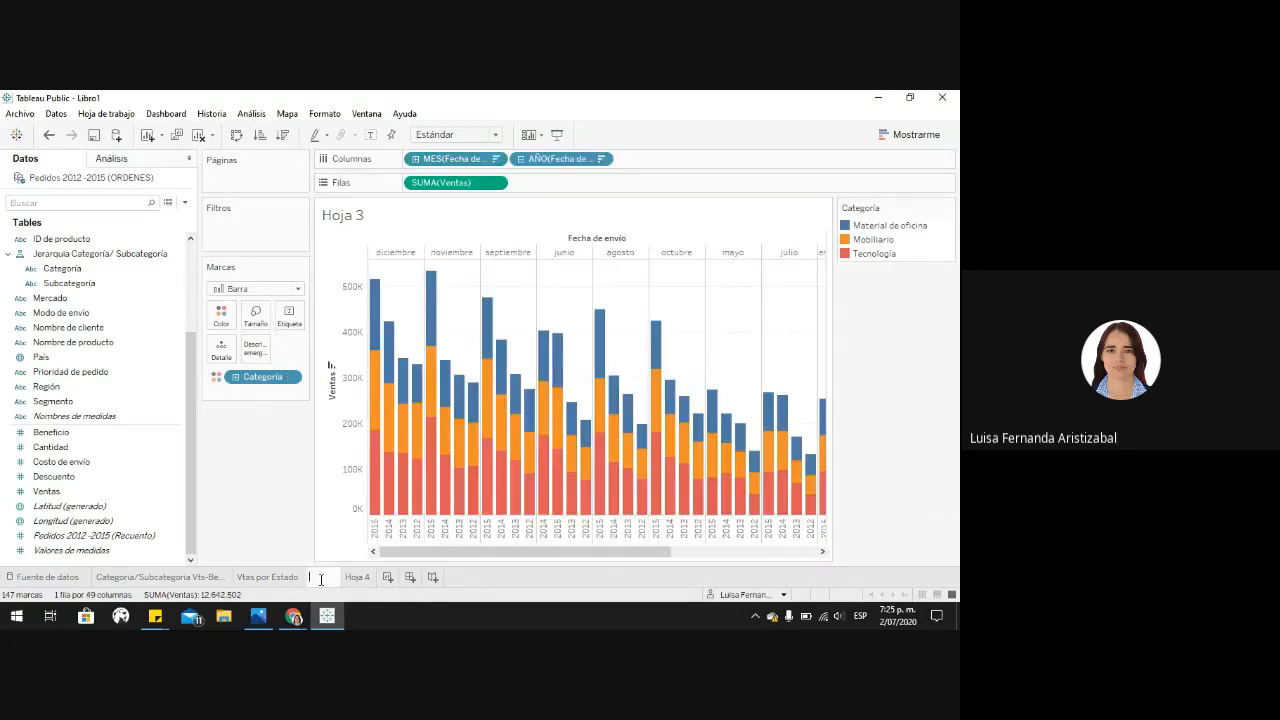
text(cha Discreta)
key(Return)
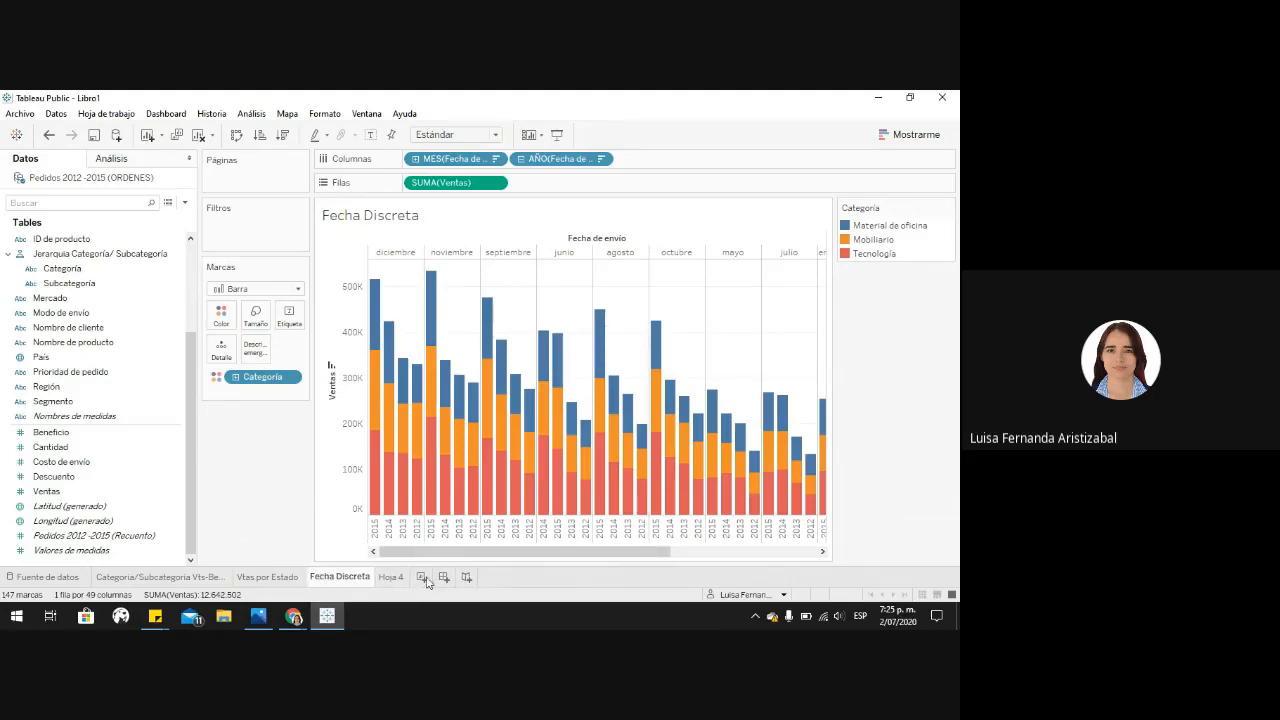
Step: Rename the Hoja 4 worksheet as Fecha Continua
double_click(390, 577)
text(Fecha)
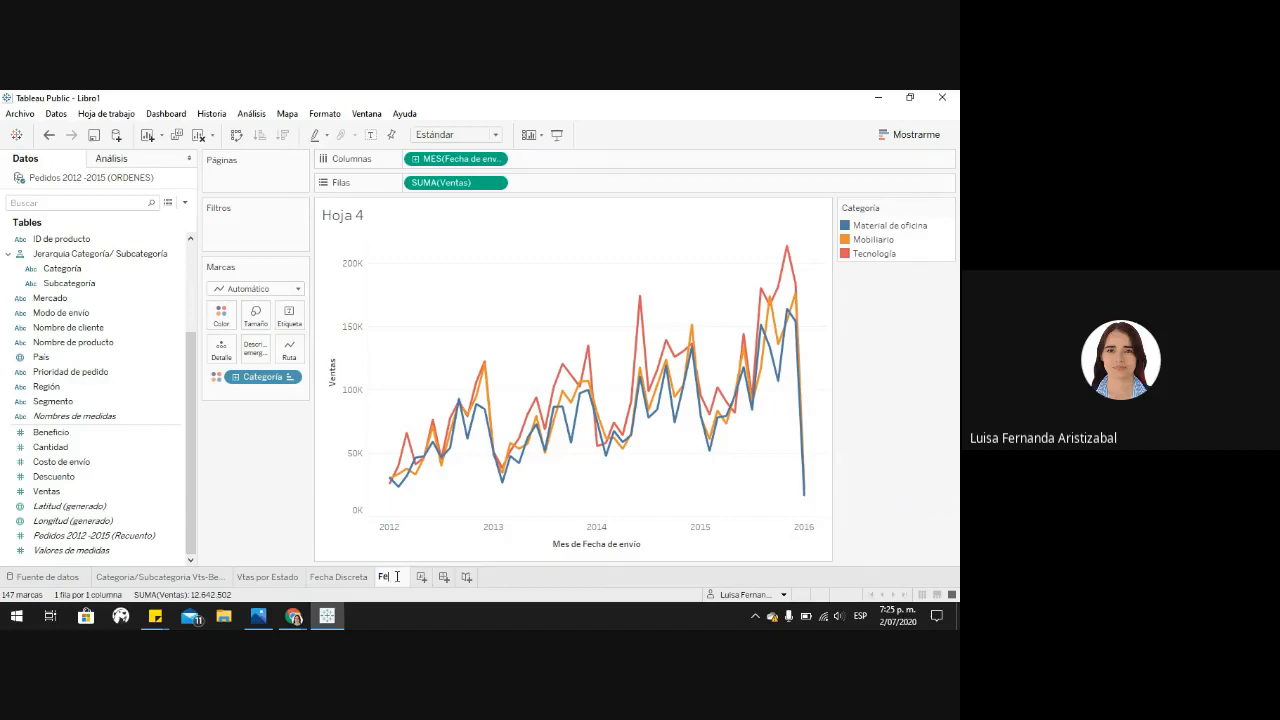
key(BackSpace)
key(BackSpace)
text(a Continua)
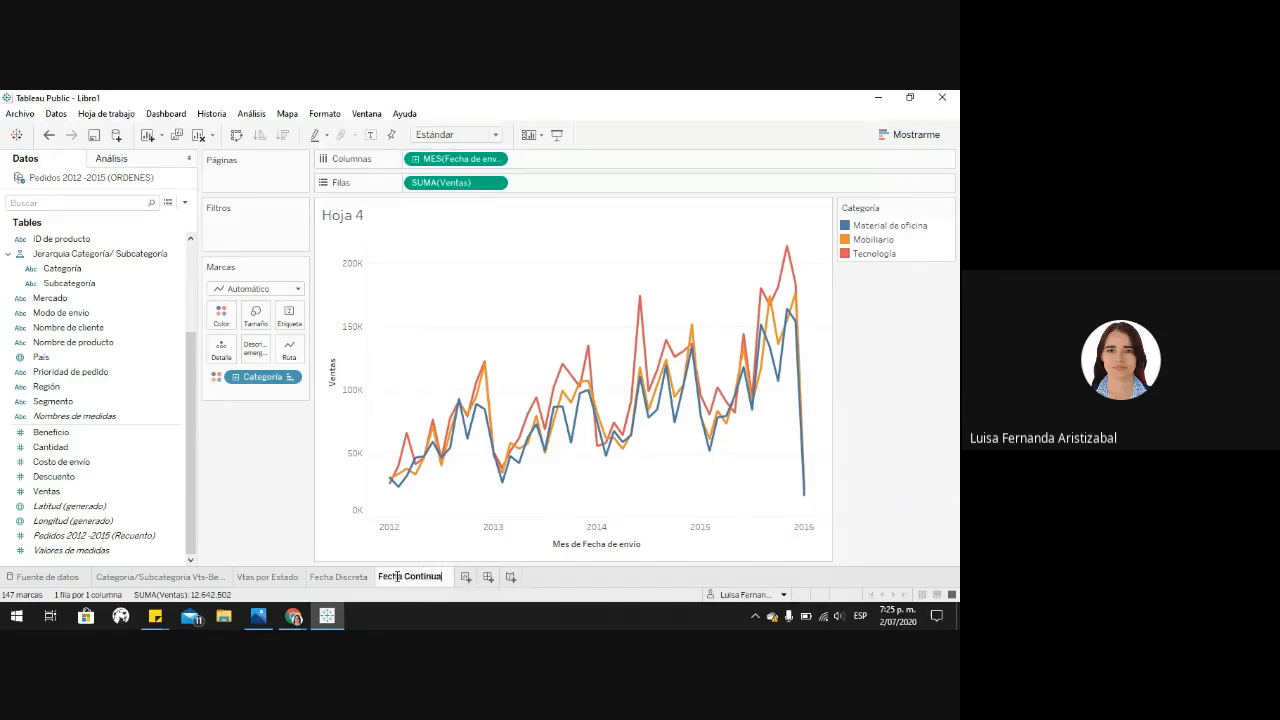
key(Return)
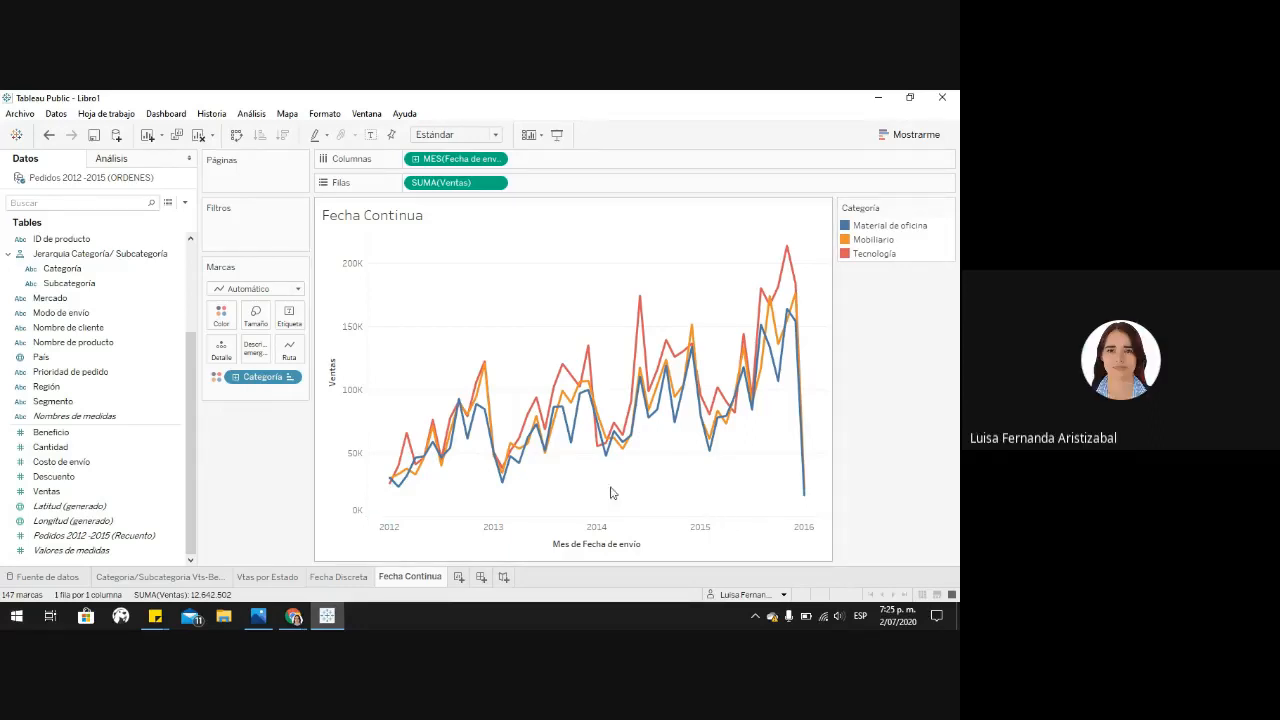
Step: Create a new blank worksheet after Fecha Continua
click(459, 578)
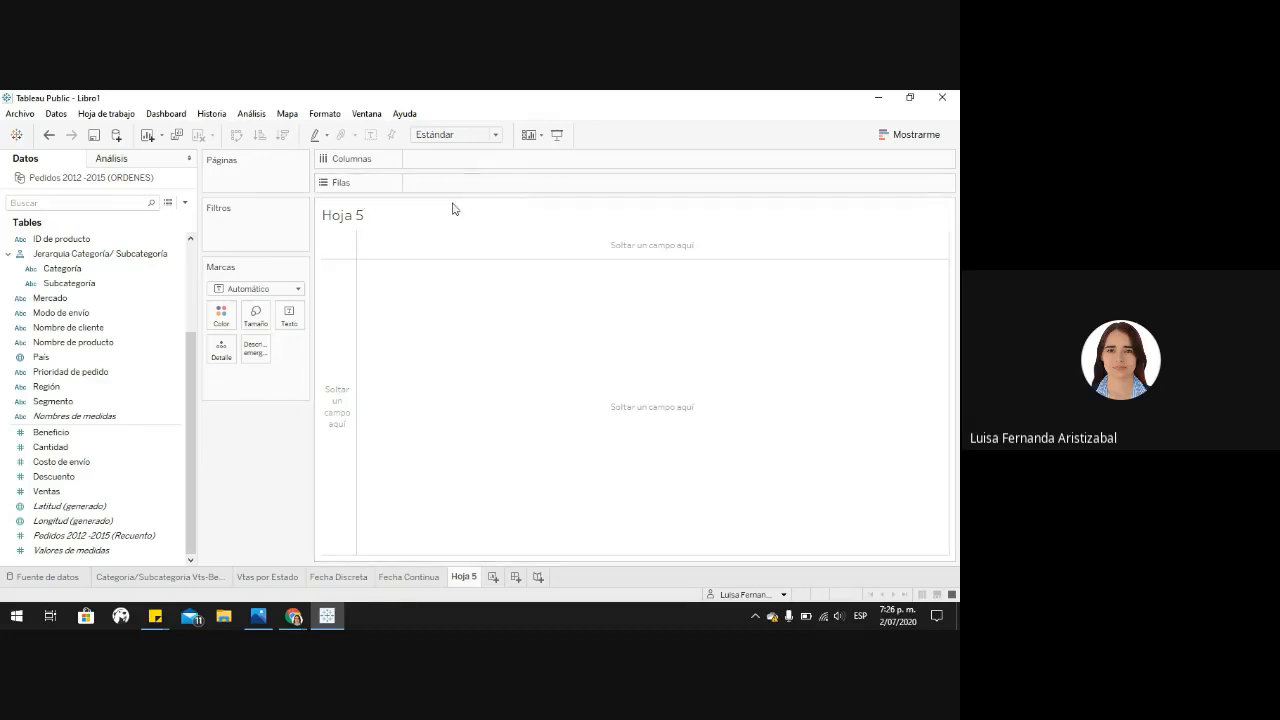
click(70, 447)
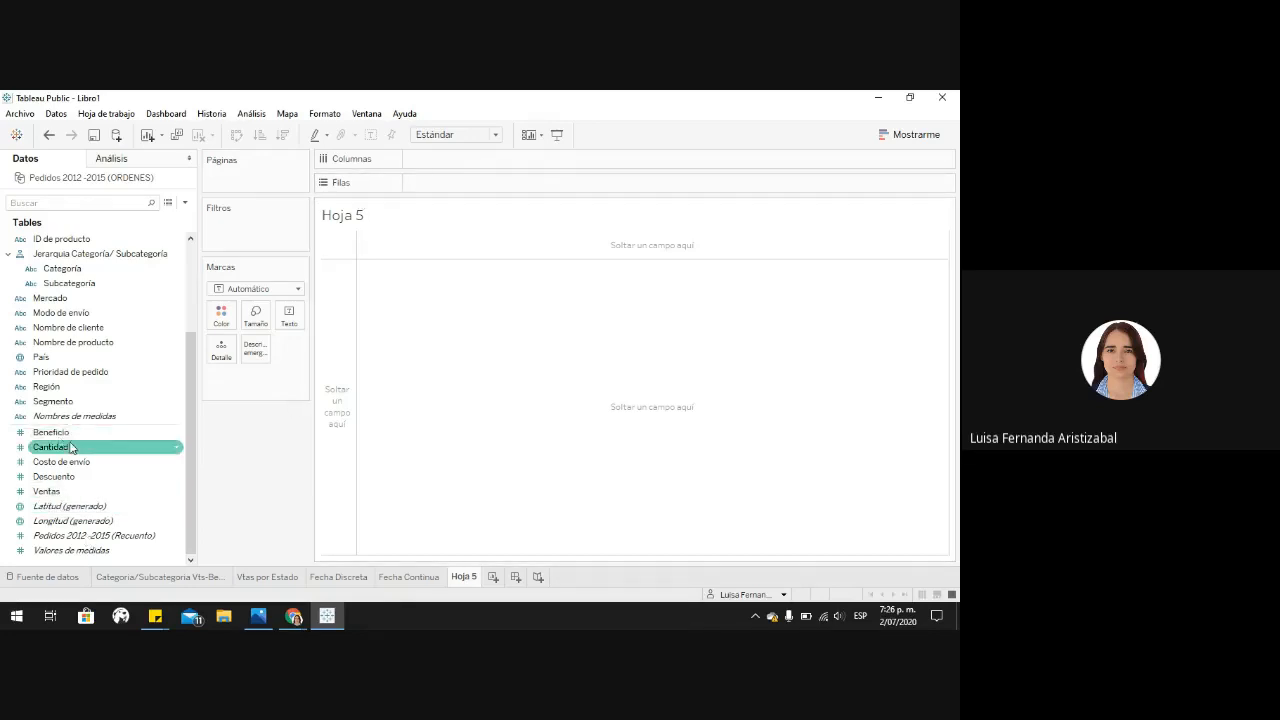
click(349, 447)
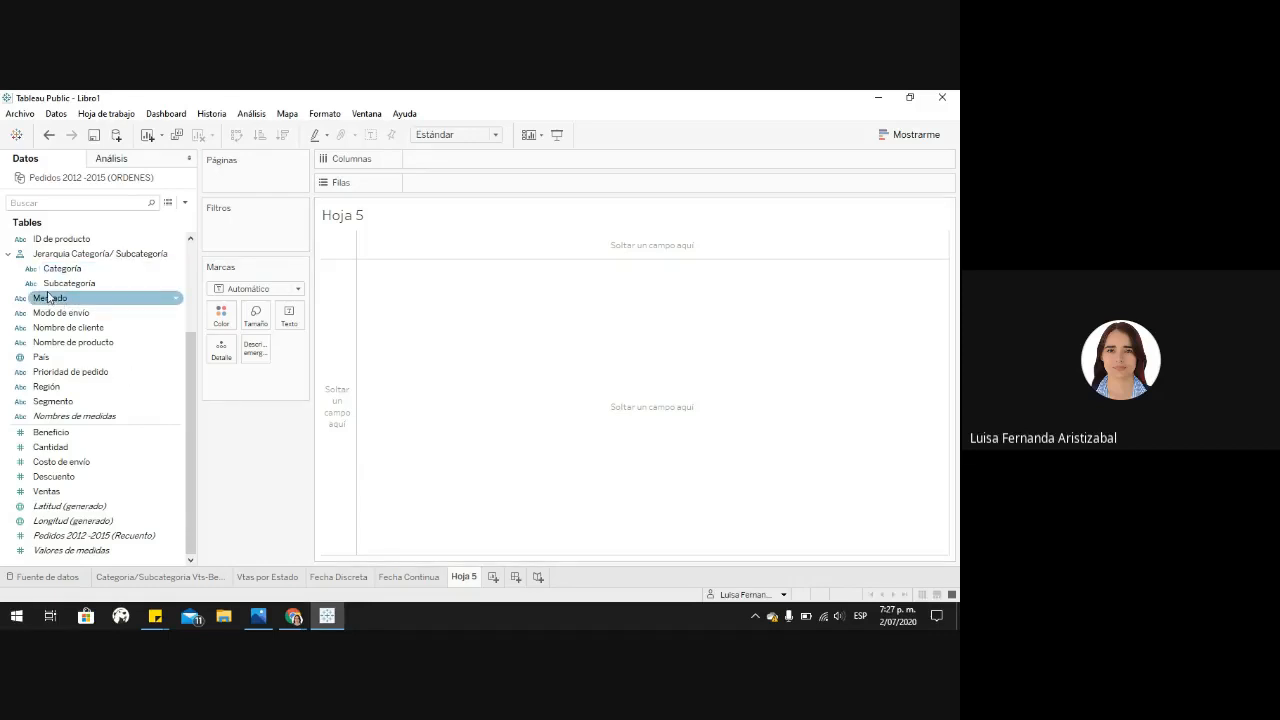
Step: Chart Beneficio in columns against Mercado in rows and sort the markets in descending order of Beneficio
drag(48, 297, 429, 188)
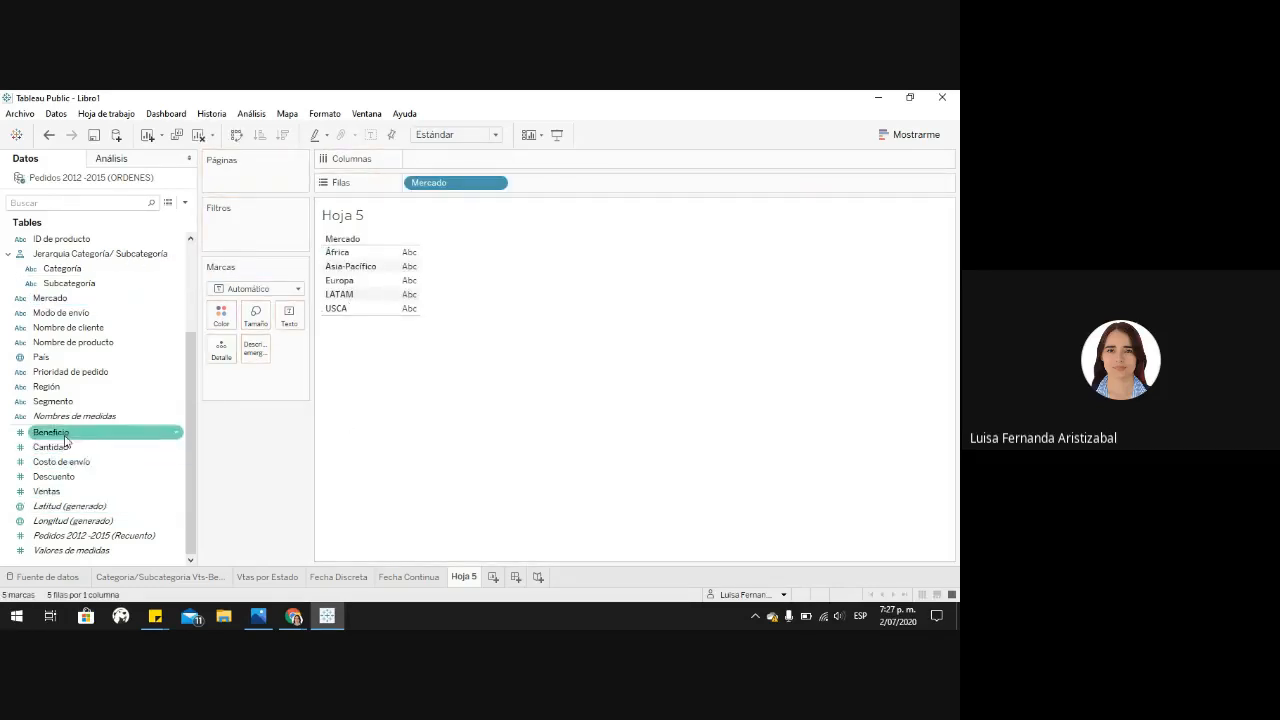
drag(65, 440, 486, 200)
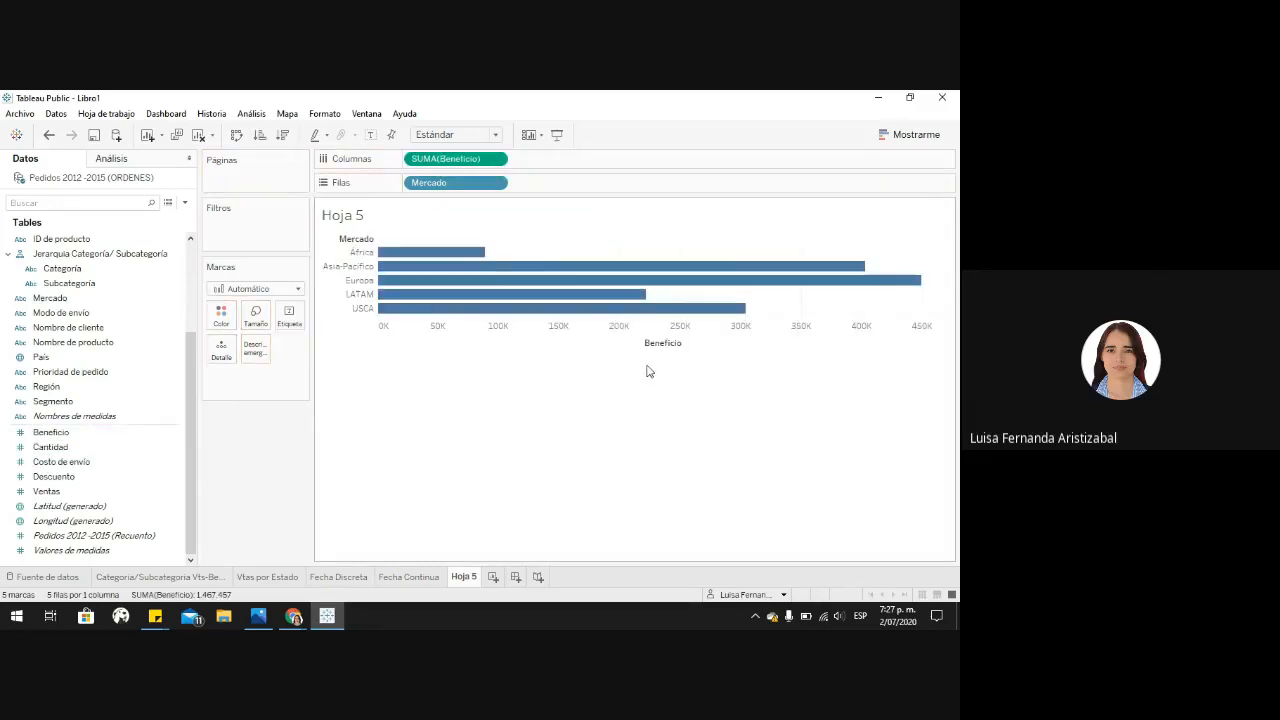
click(285, 136)
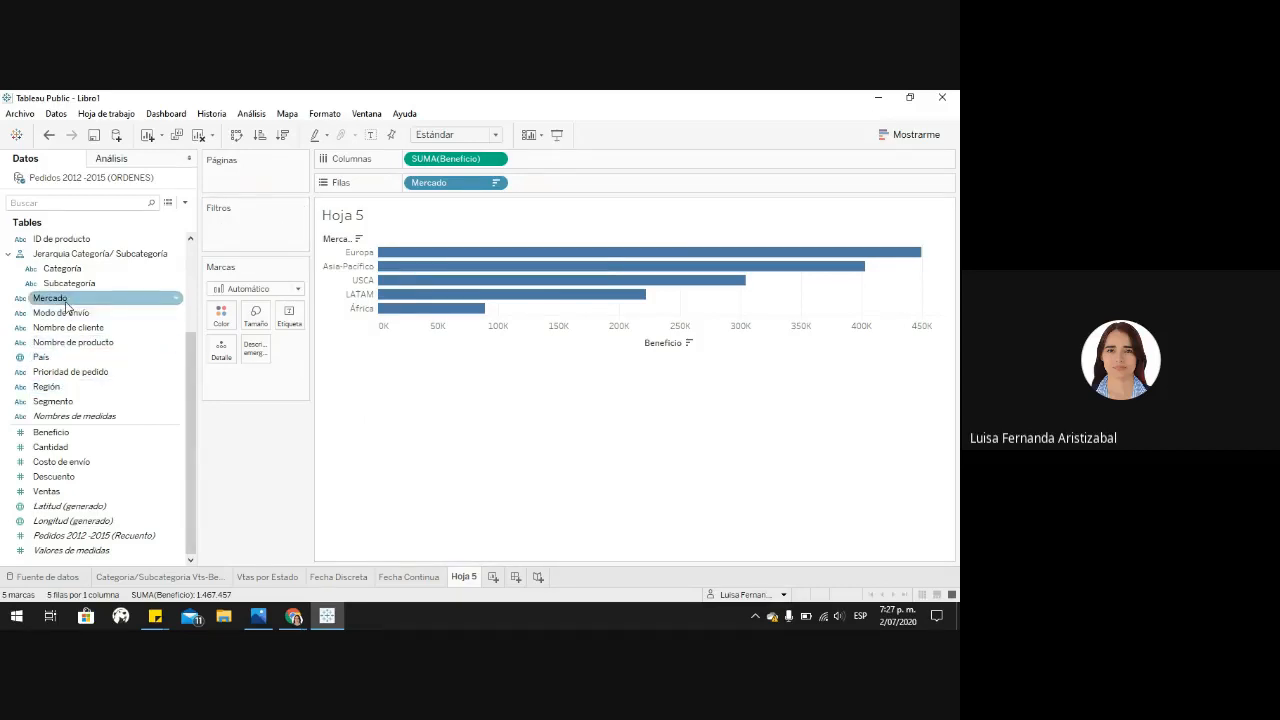
Step: Filter the Beneficio chart by Mercado so that only África is included
drag(68, 305, 245, 236)
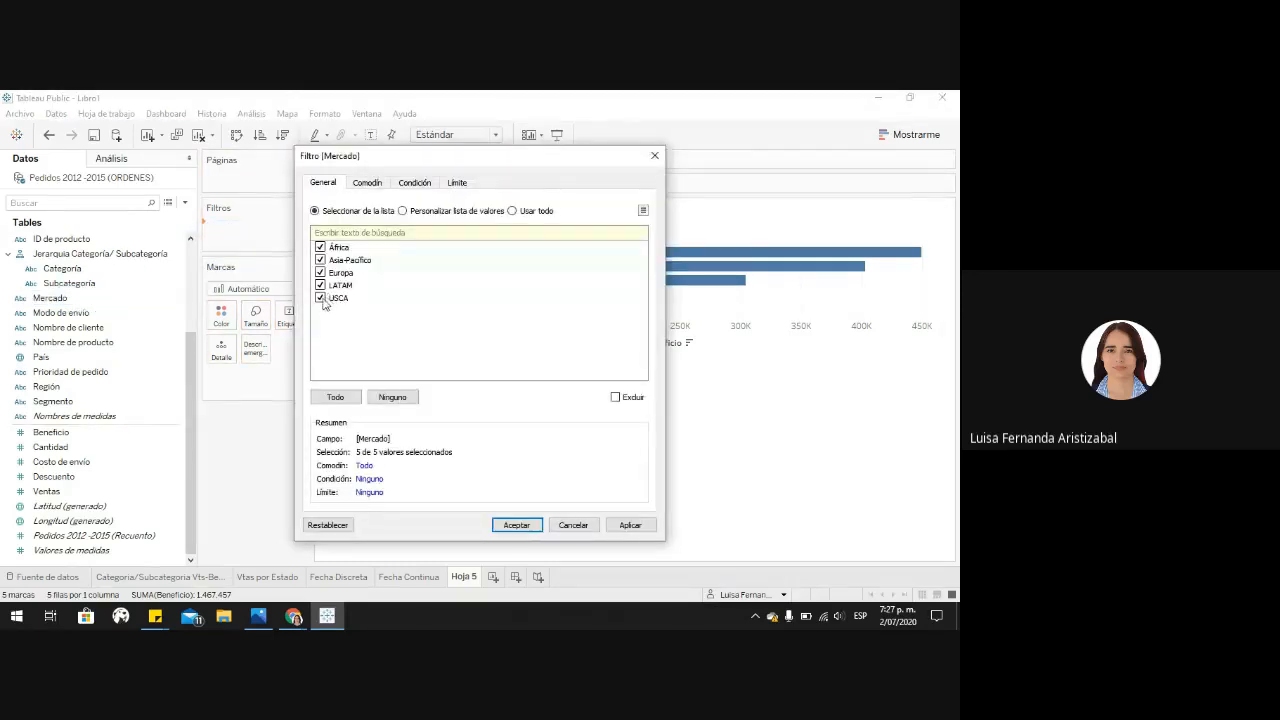
click(375, 397)
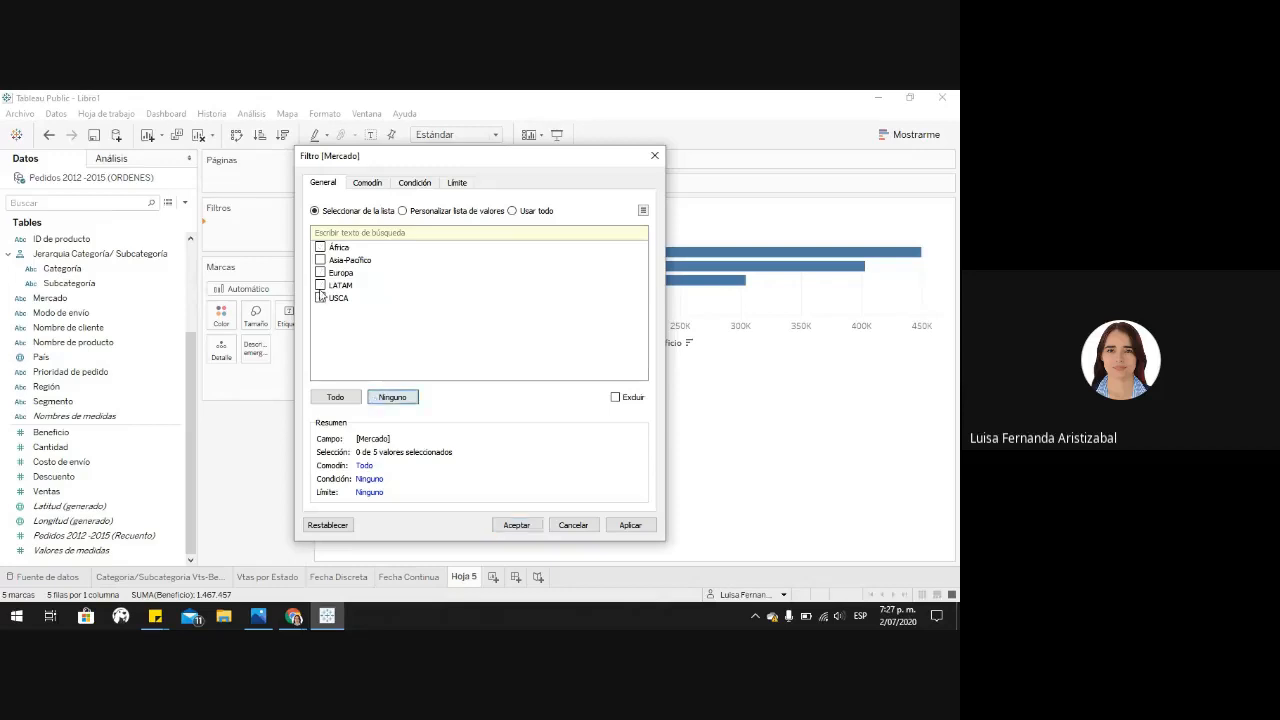
click(320, 247)
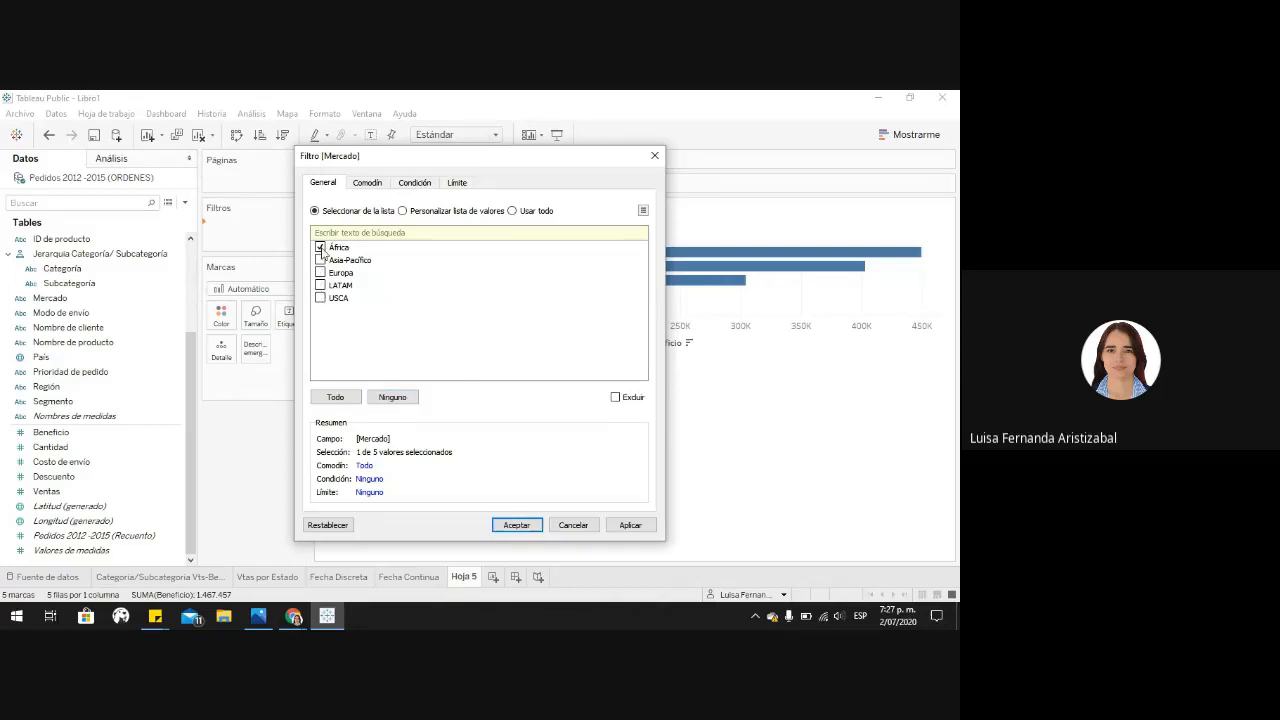
click(630, 525)
click(517, 525)
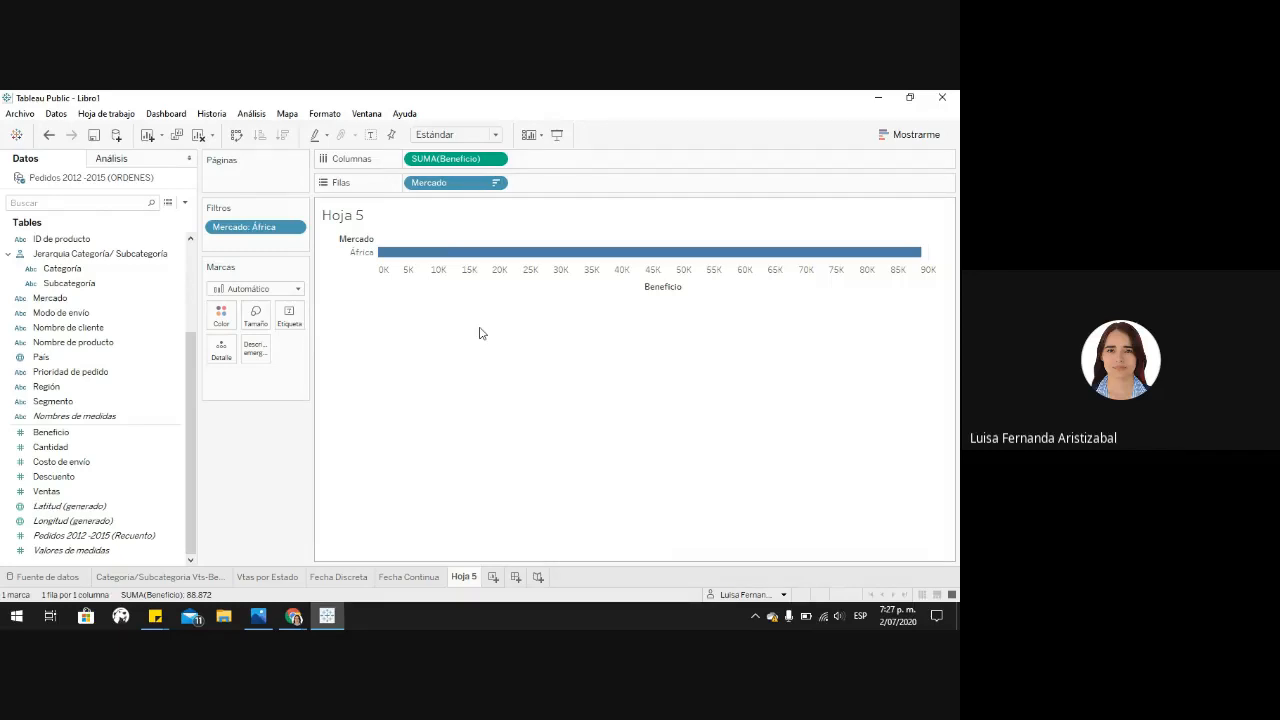
Step: Change the aggregation of Beneficio to Promedio, and clear the whole Hoja 5 worksheet
click(496, 160)
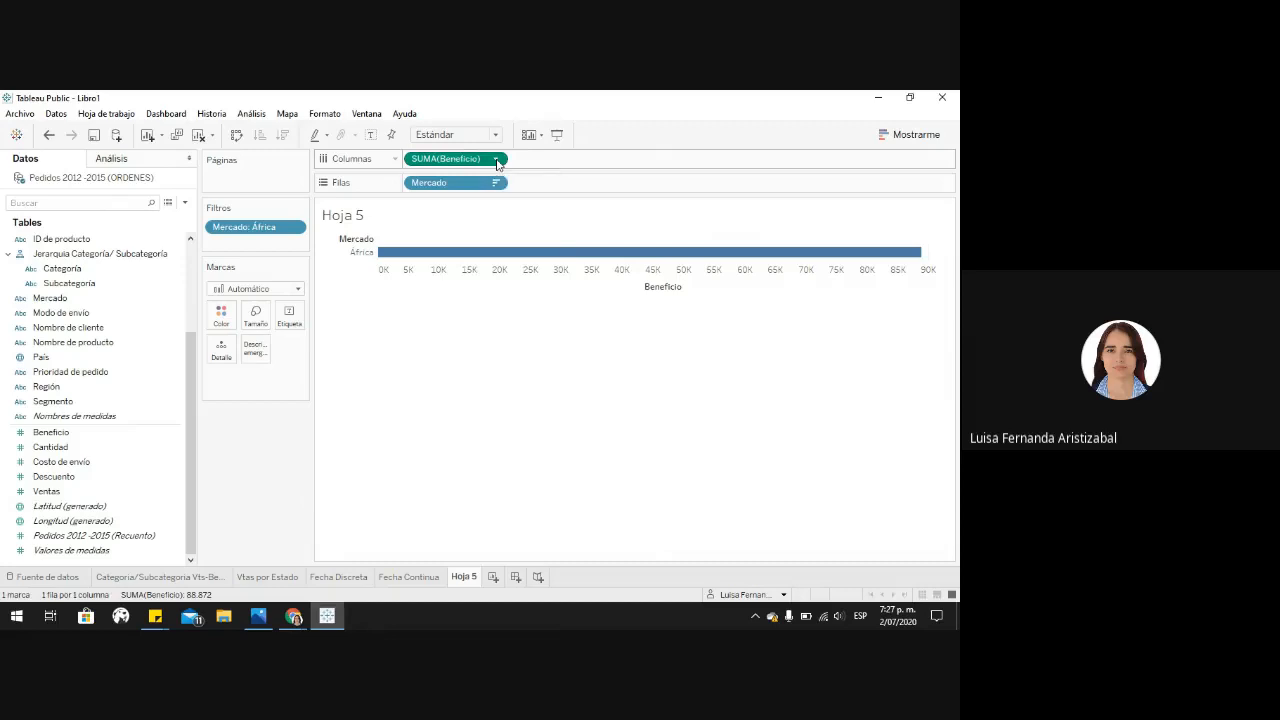
mouse_move(464, 308)
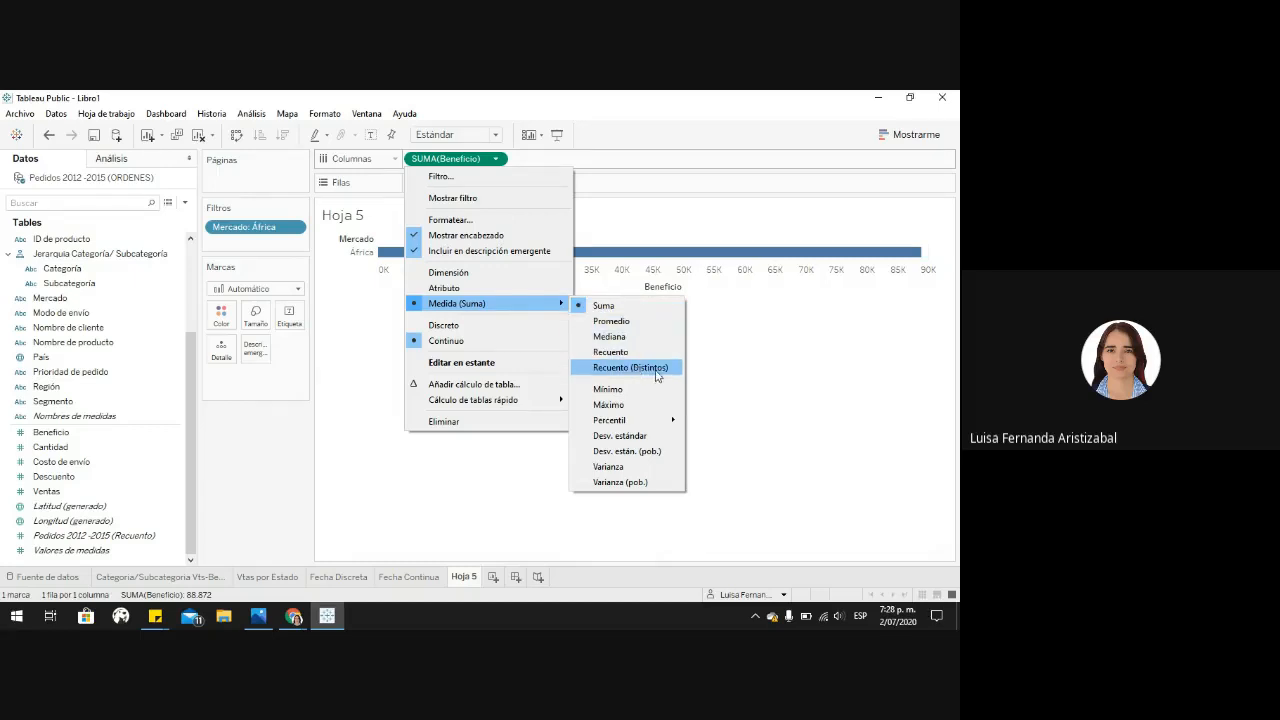
mouse_move(638, 425)
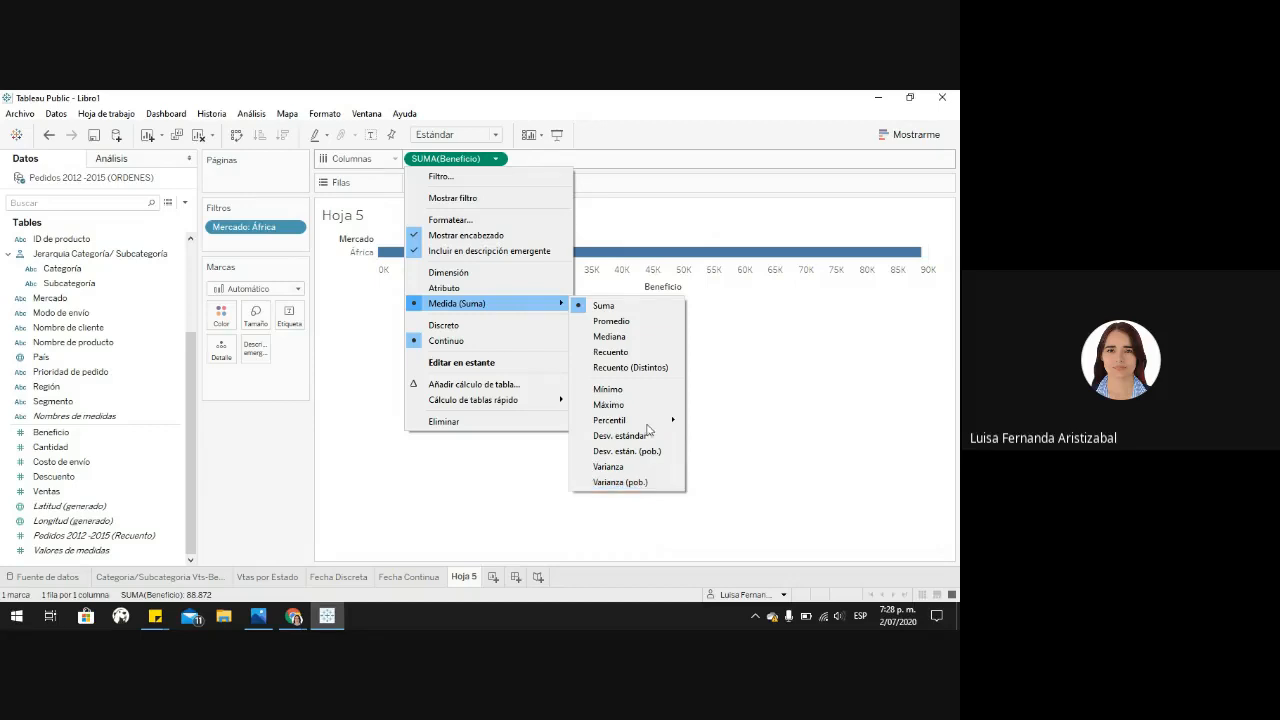
click(630, 323)
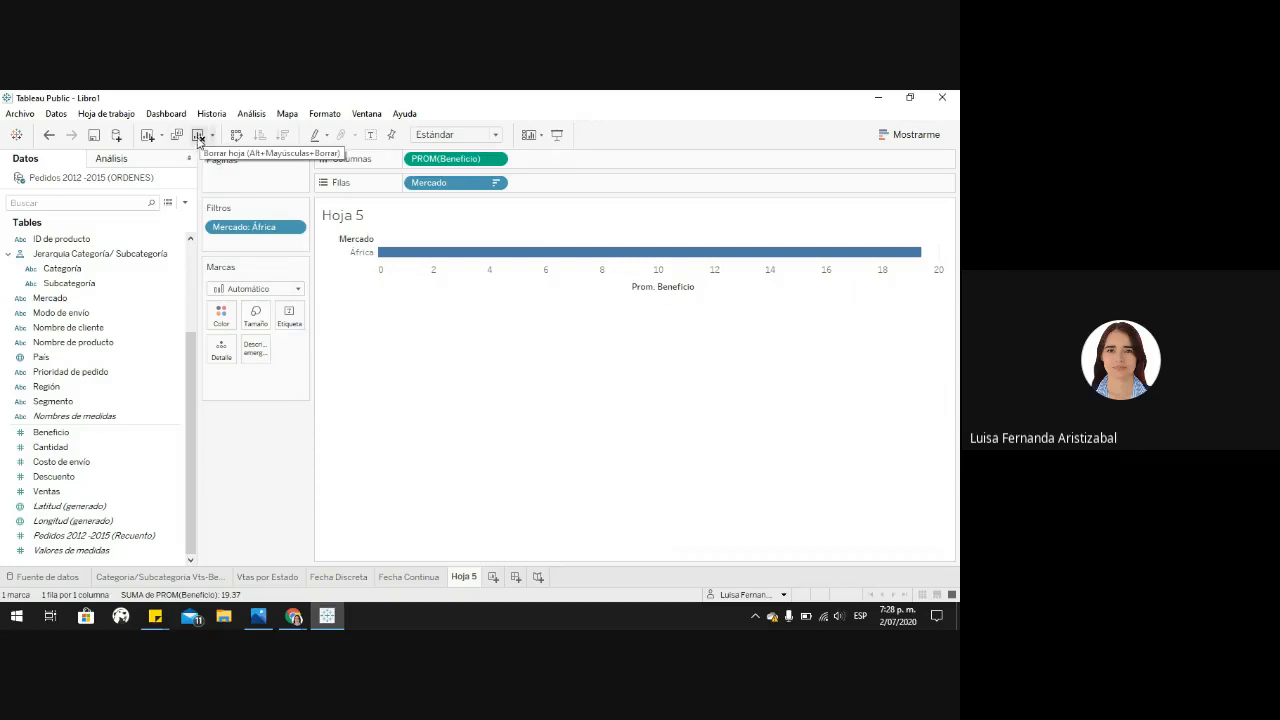
click(199, 136)
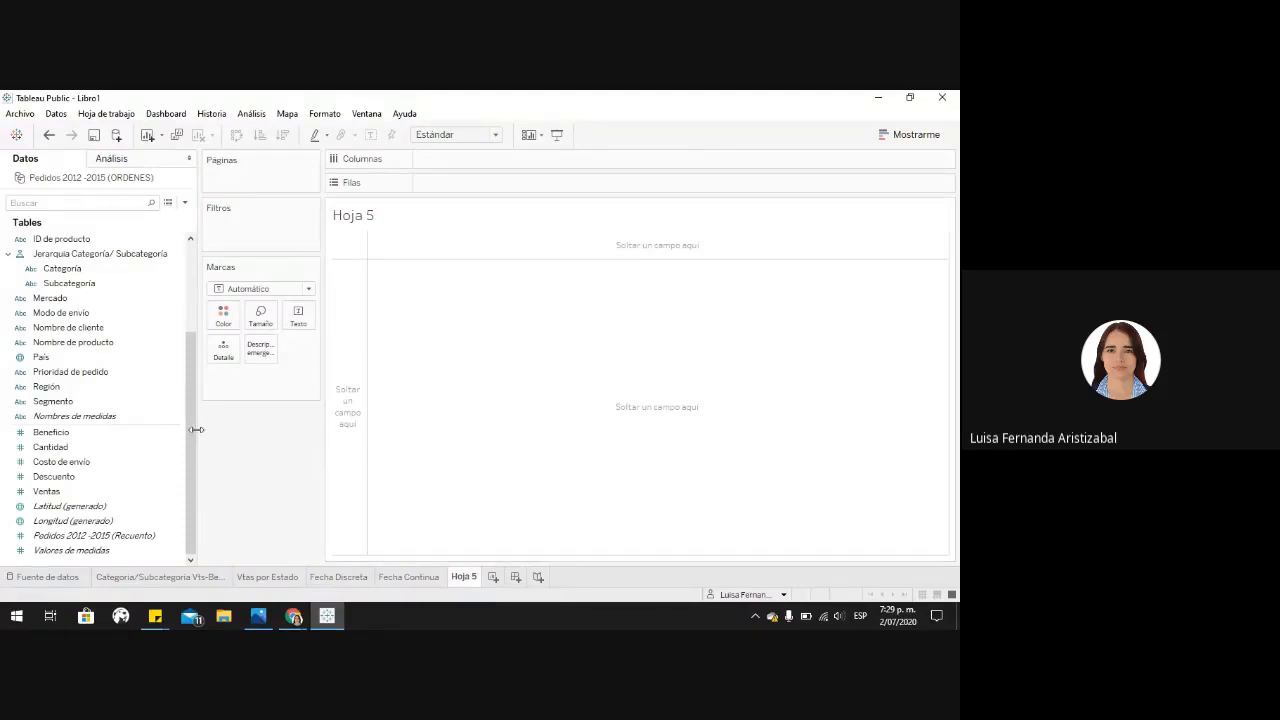
Step: Start a set from Nombre de producto, name it Top 10 Productos por Ventas, and set it to use all values
scroll(180, 345, up, 3)
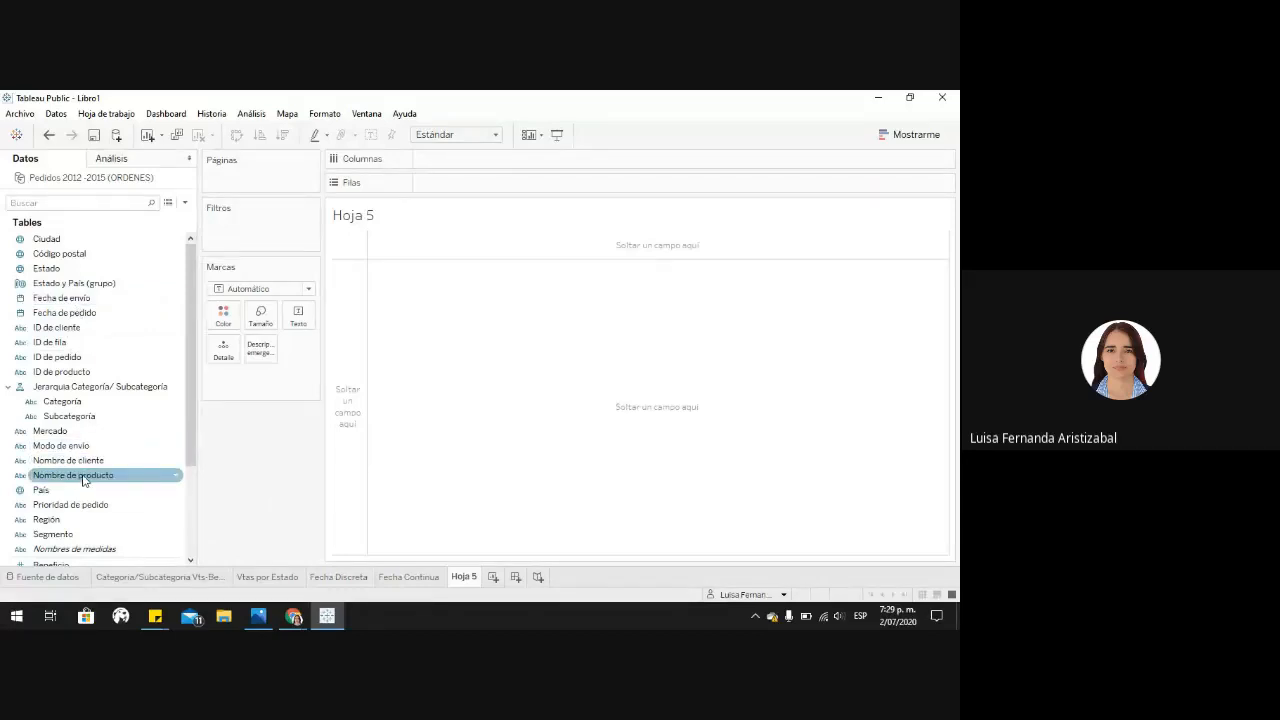
click(167, 479)
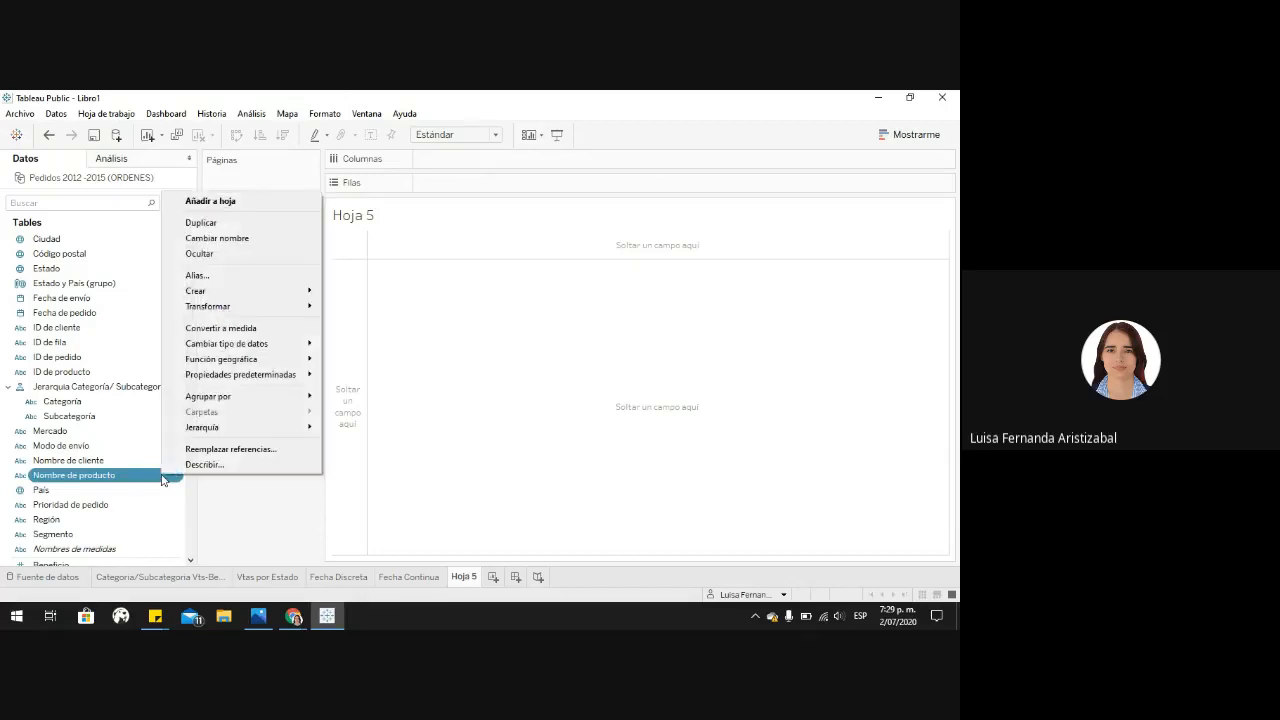
mouse_move(280, 291)
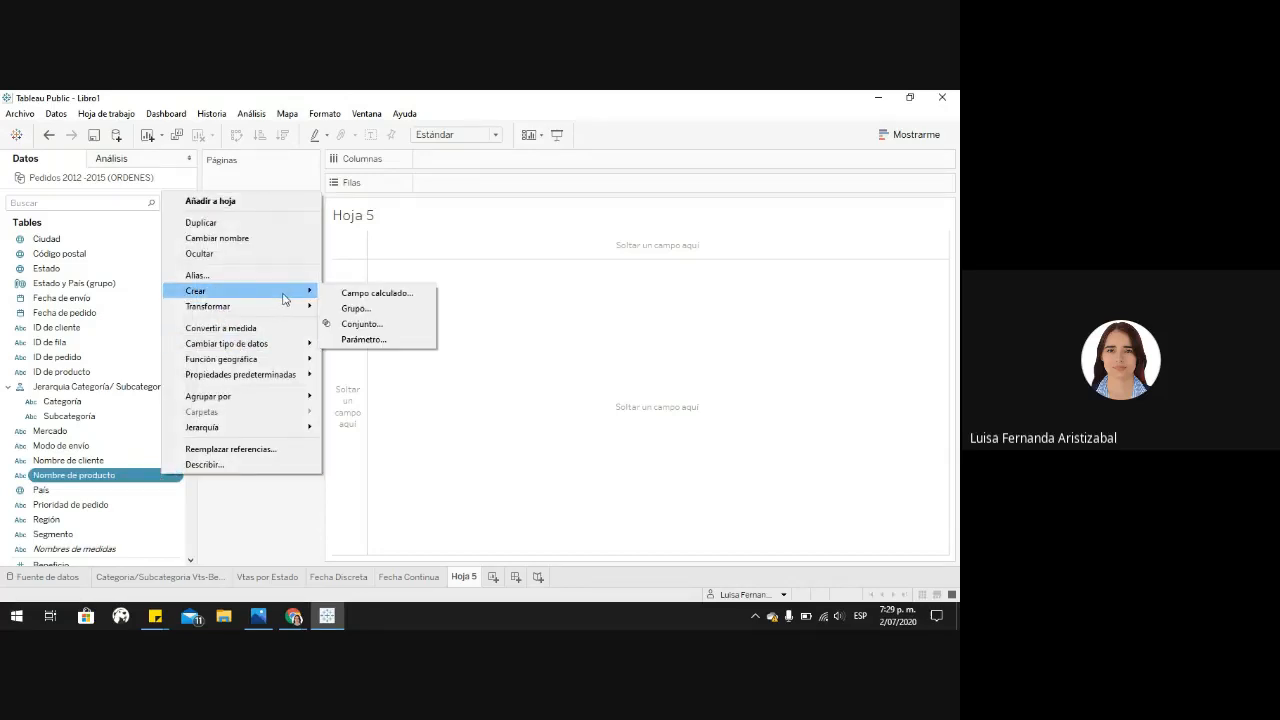
click(400, 331)
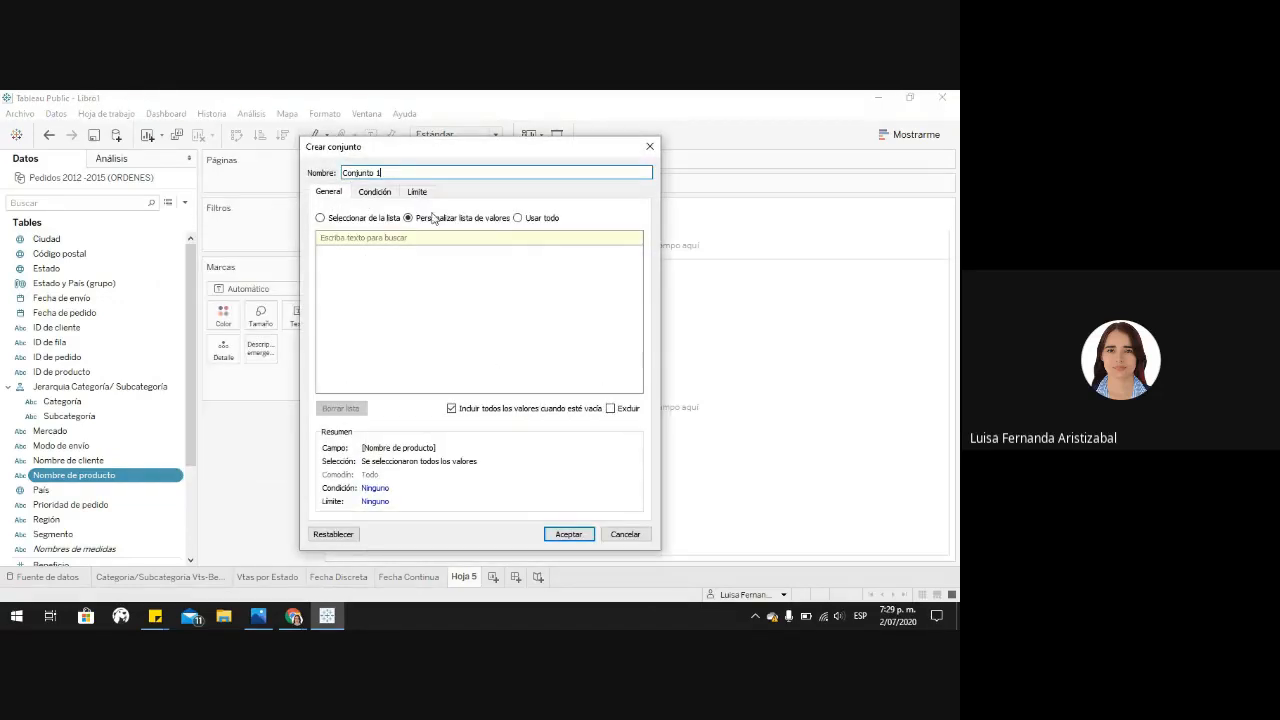
drag(392, 175, 337, 177)
key(BackSpace)
text(Top 10 Productos por Ventas)
click(518, 218)
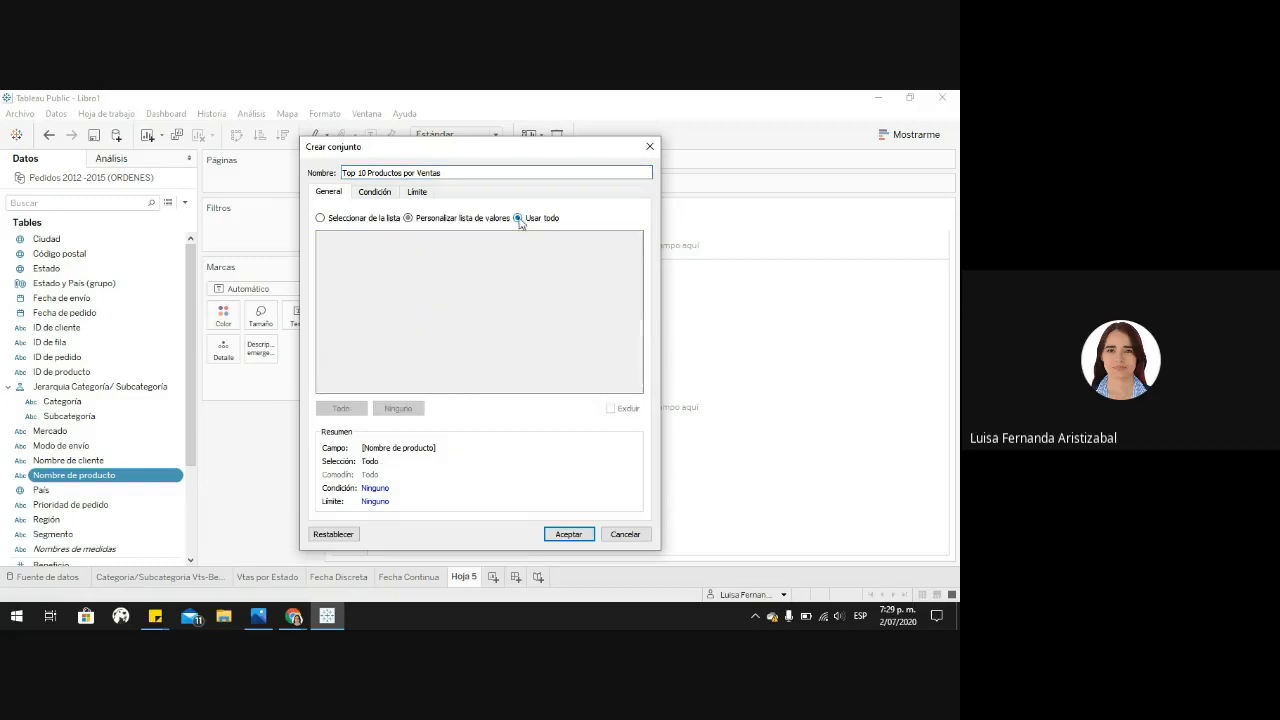
Step: Limit the Top 10 Productos por Ventas set by field to the Superior 10 values
click(375, 192)
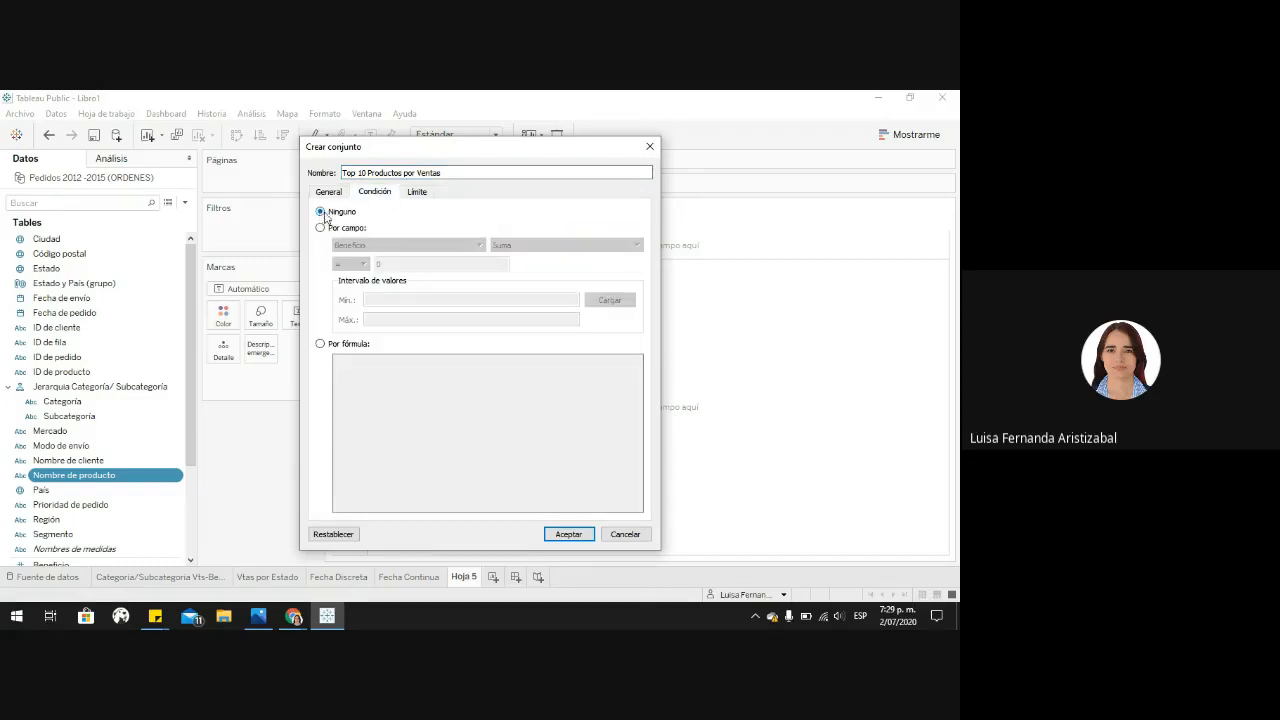
click(419, 194)
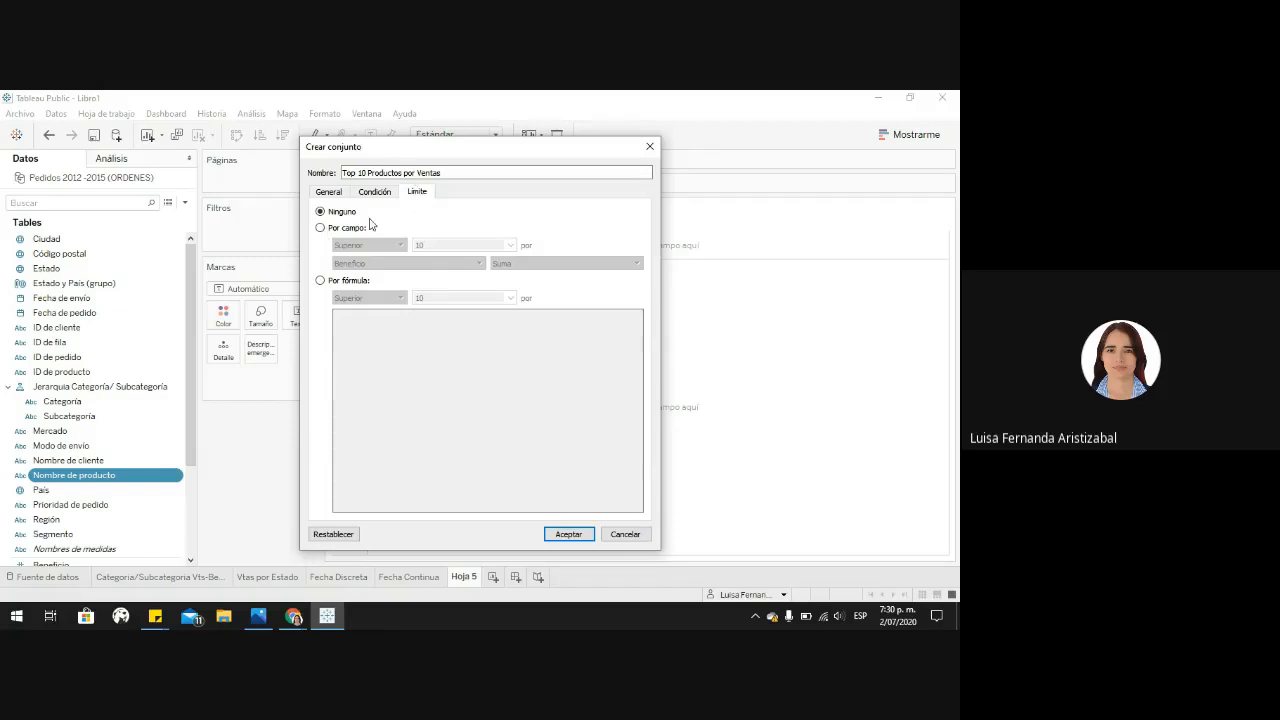
click(320, 228)
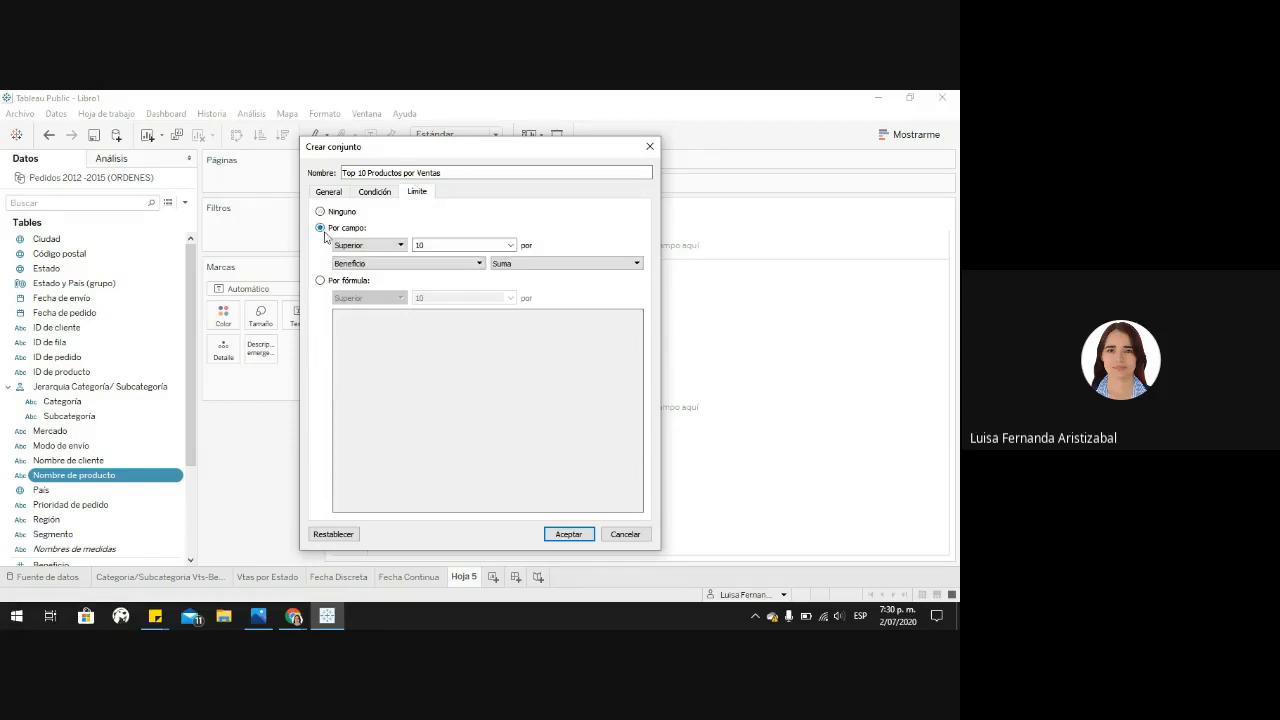
click(366, 246)
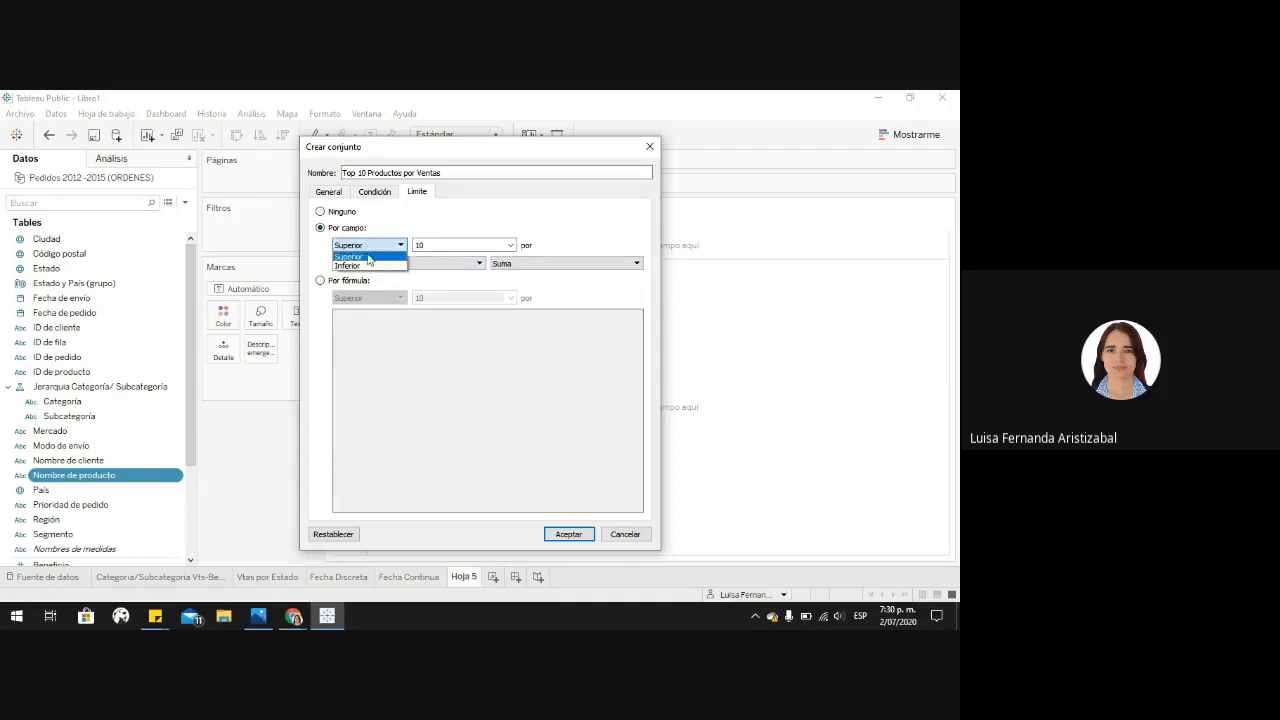
click(370, 258)
click(450, 245)
click(510, 246)
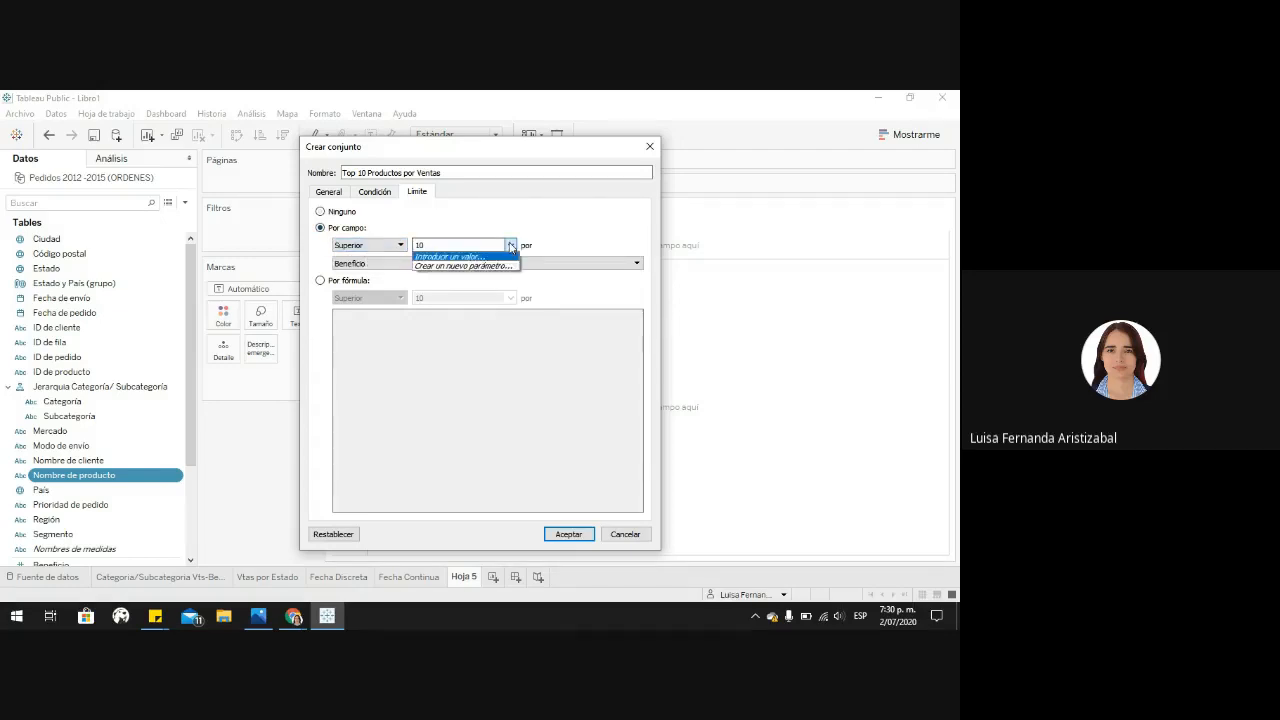
click(510, 246)
Step: Base the set's limit on the Suma of Ventas and create the set
click(480, 263)
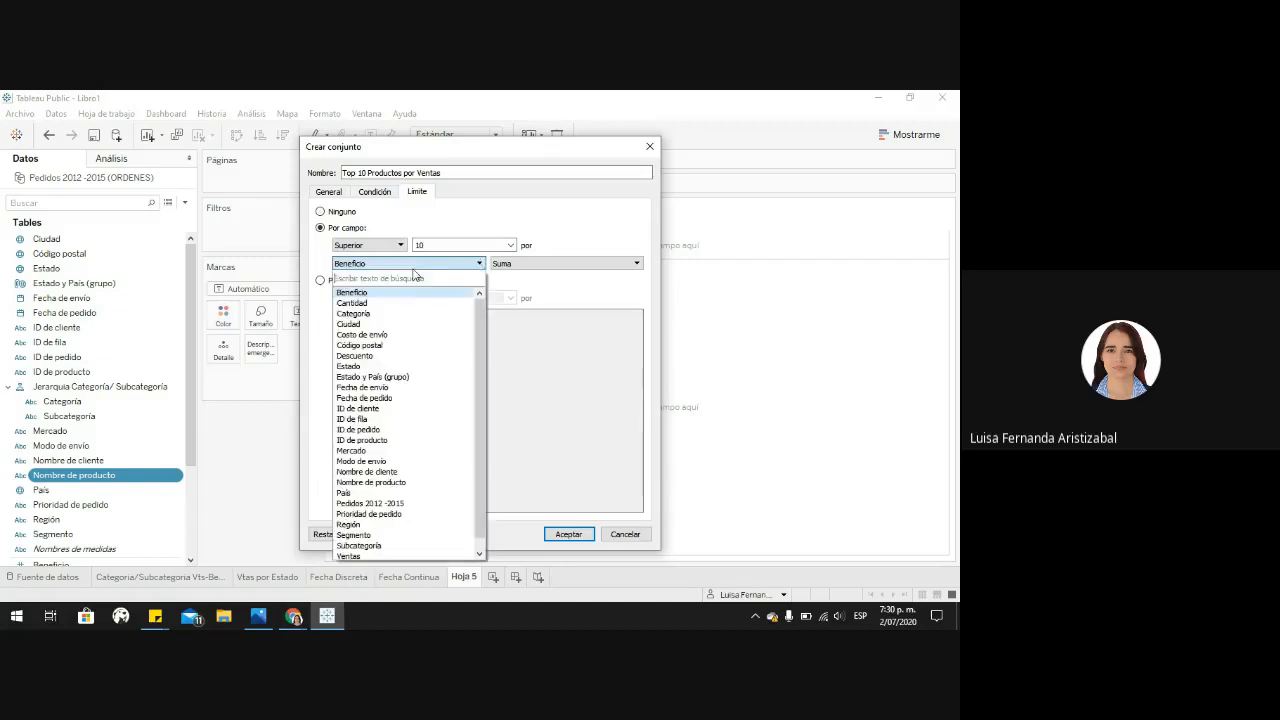
text(ve)
click(405, 292)
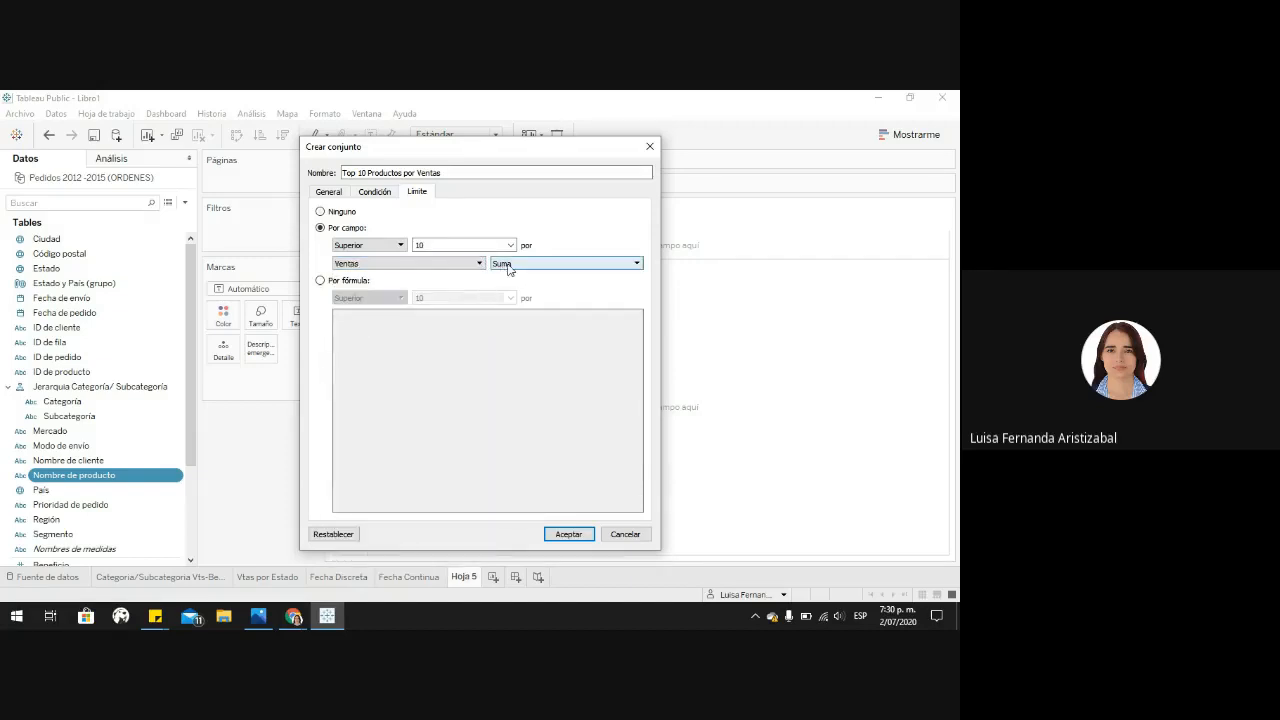
click(510, 264)
click(518, 280)
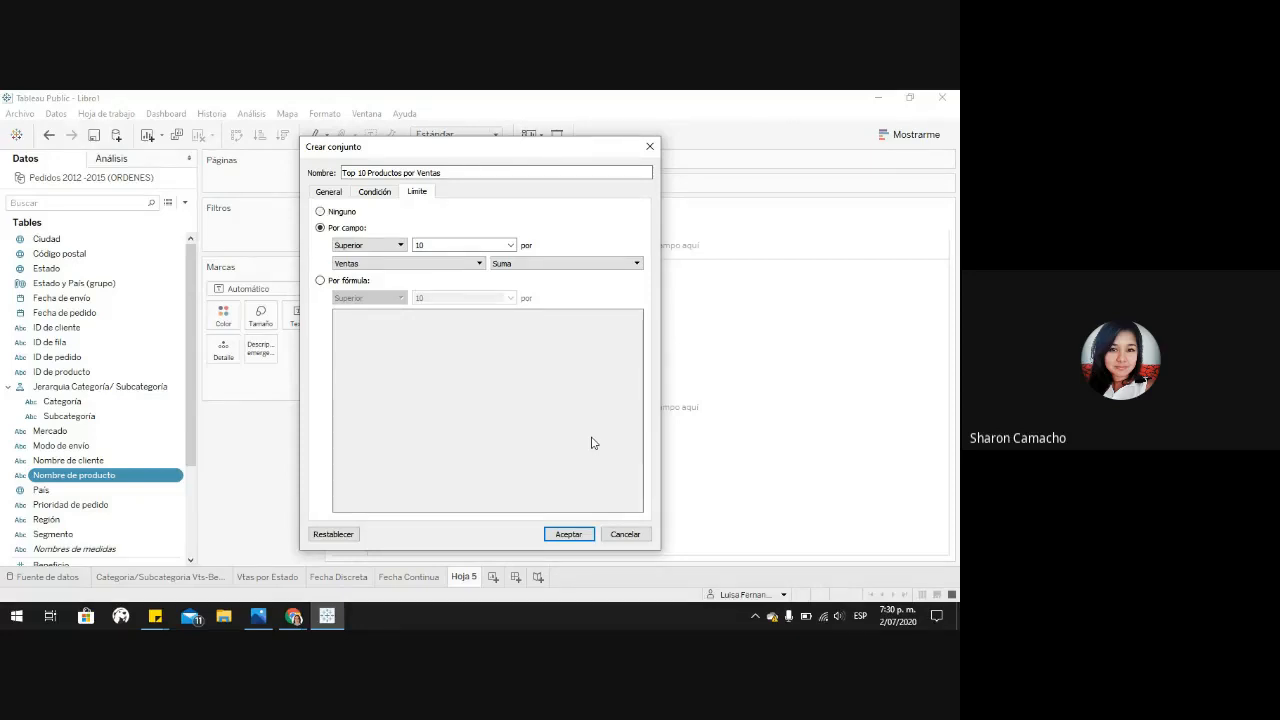
click(568, 534)
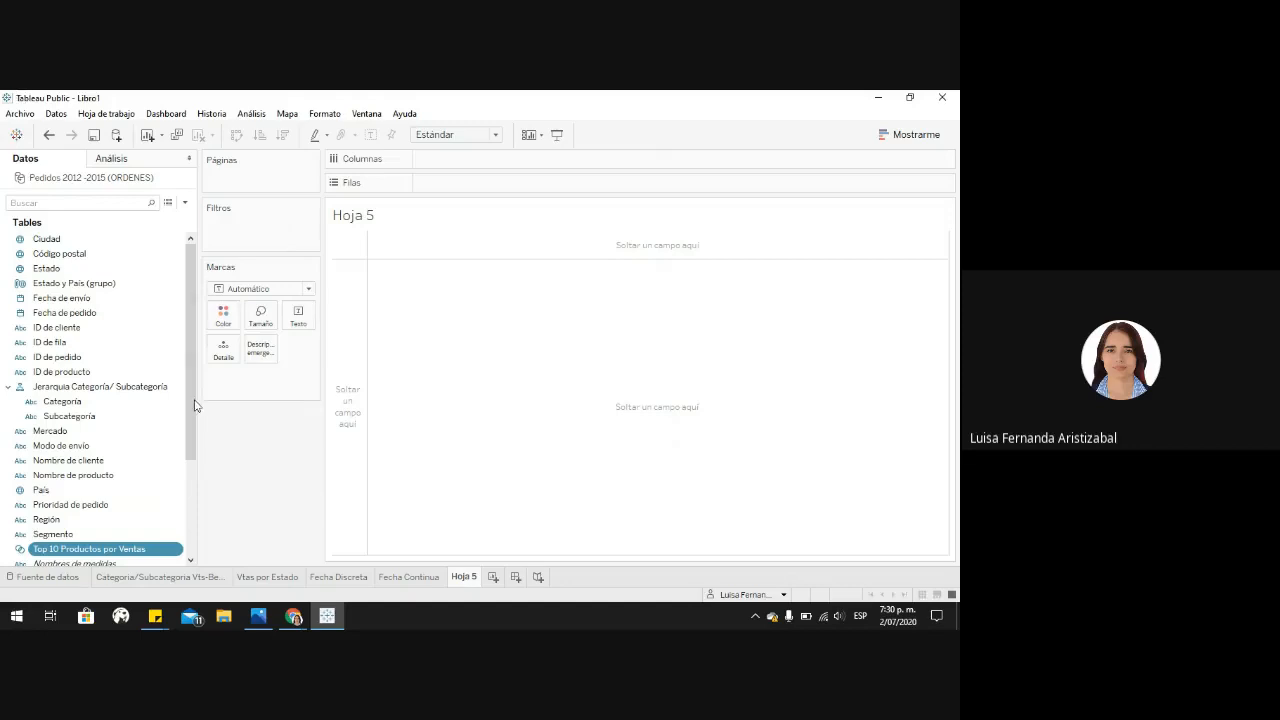
Step: List Nombre de producto in the rows of Hoja 5 and filter it by the Top 10 Productos por Ventas set
scroll(194, 433, down, 1)
drag(194, 433, 194, 459)
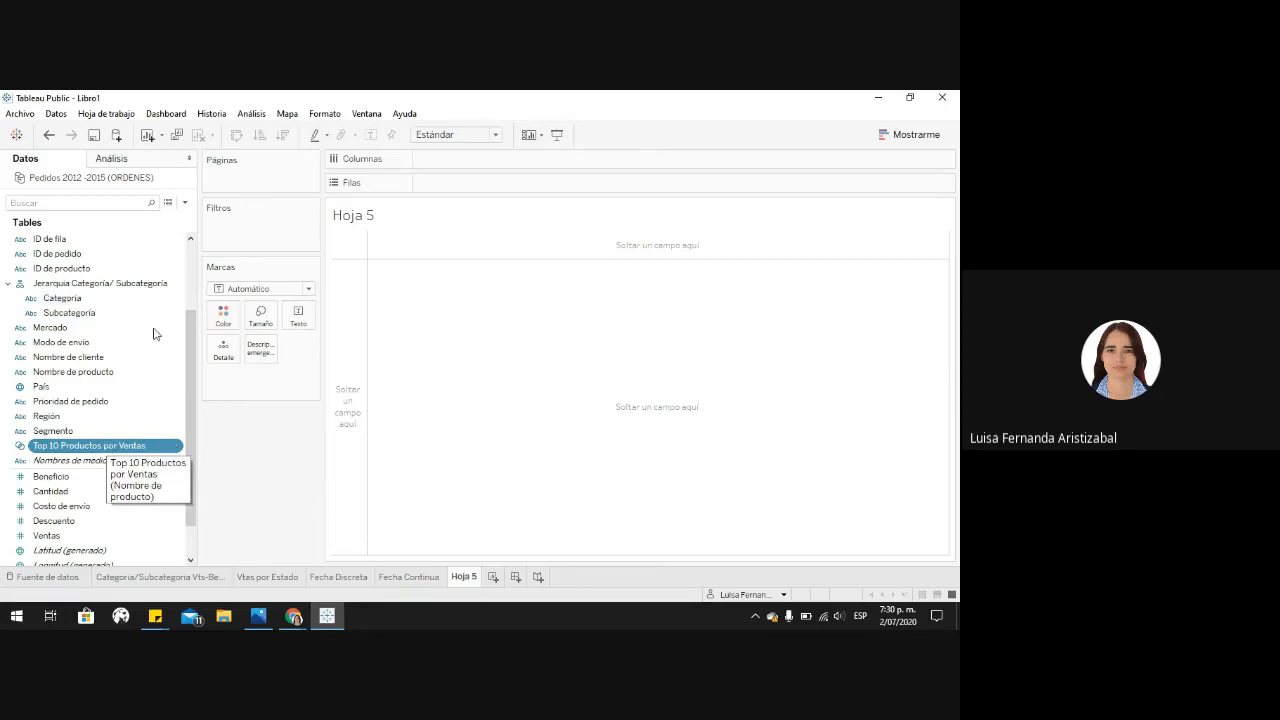
scroll(92, 286, up, 1)
scroll(92, 286, up, 1)
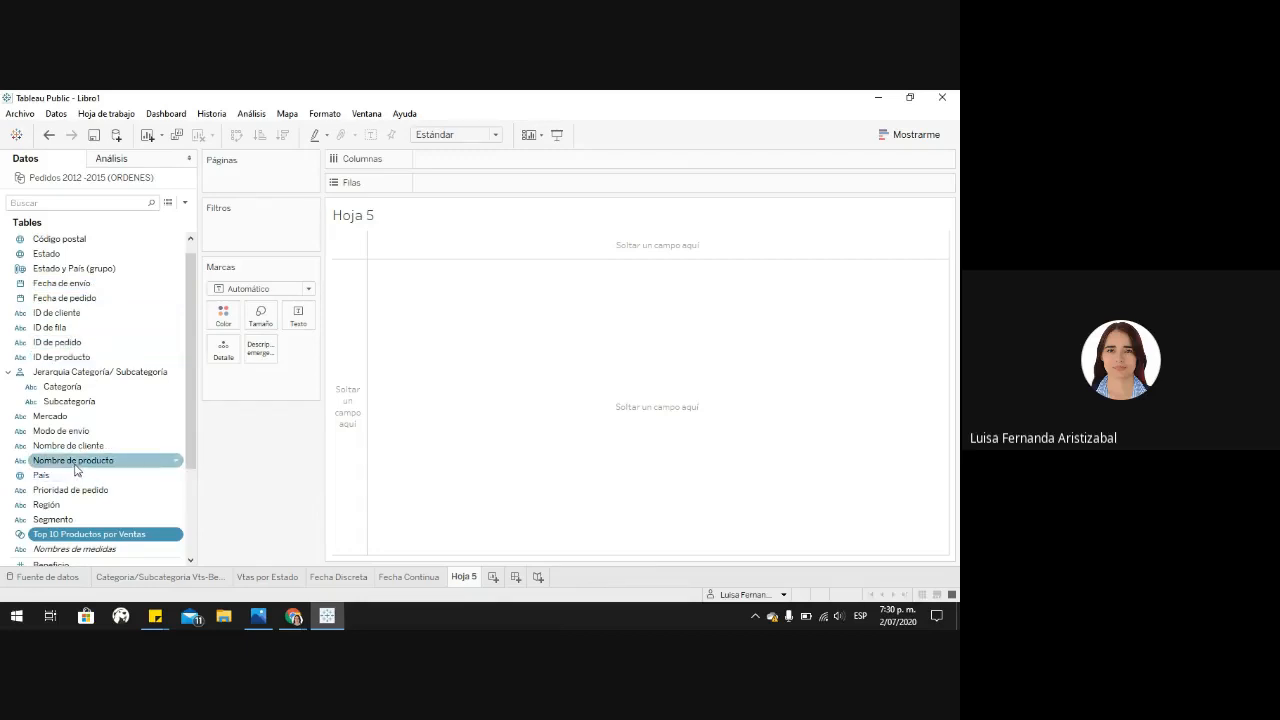
drag(75, 460, 469, 186)
click(512, 346)
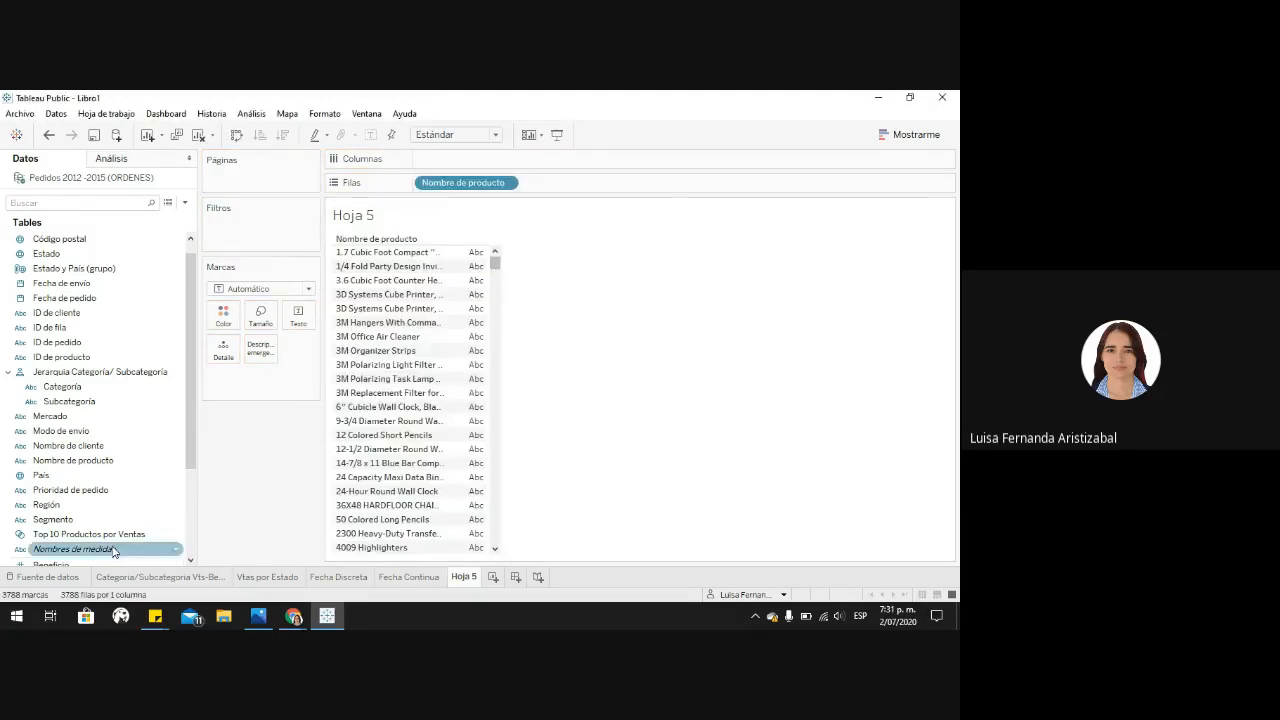
click(60, 535)
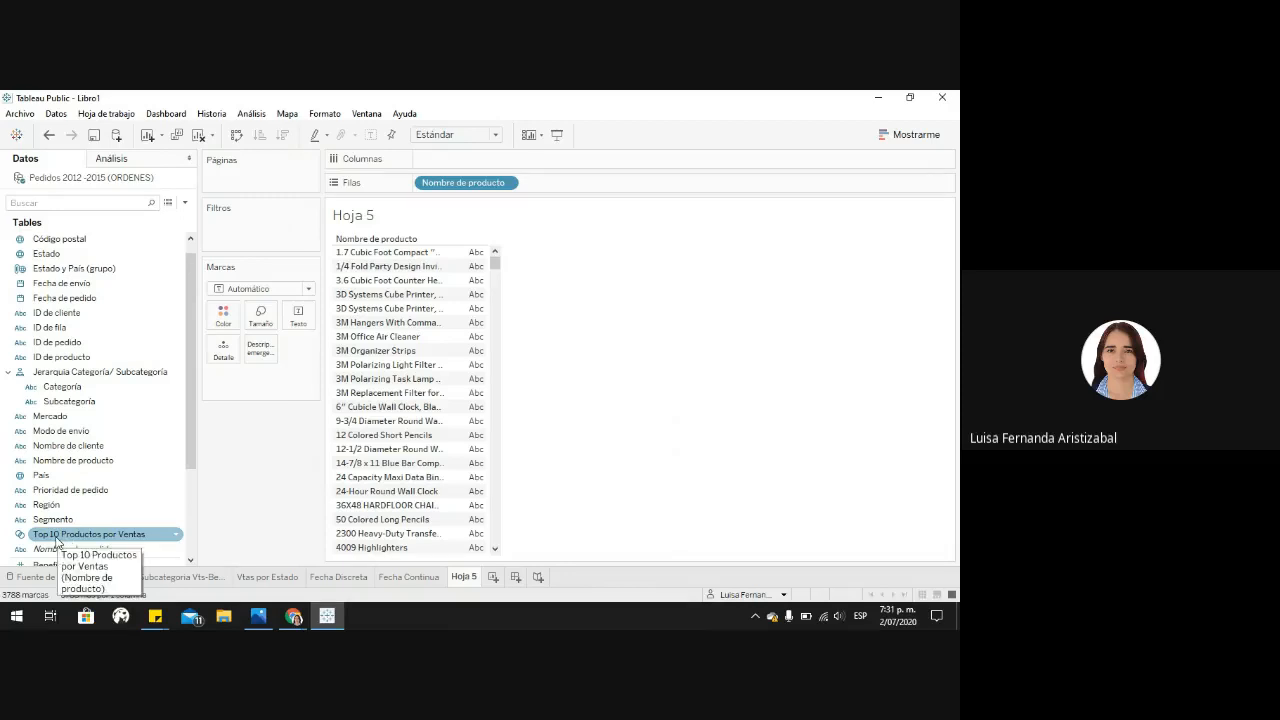
drag(78, 544, 251, 231)
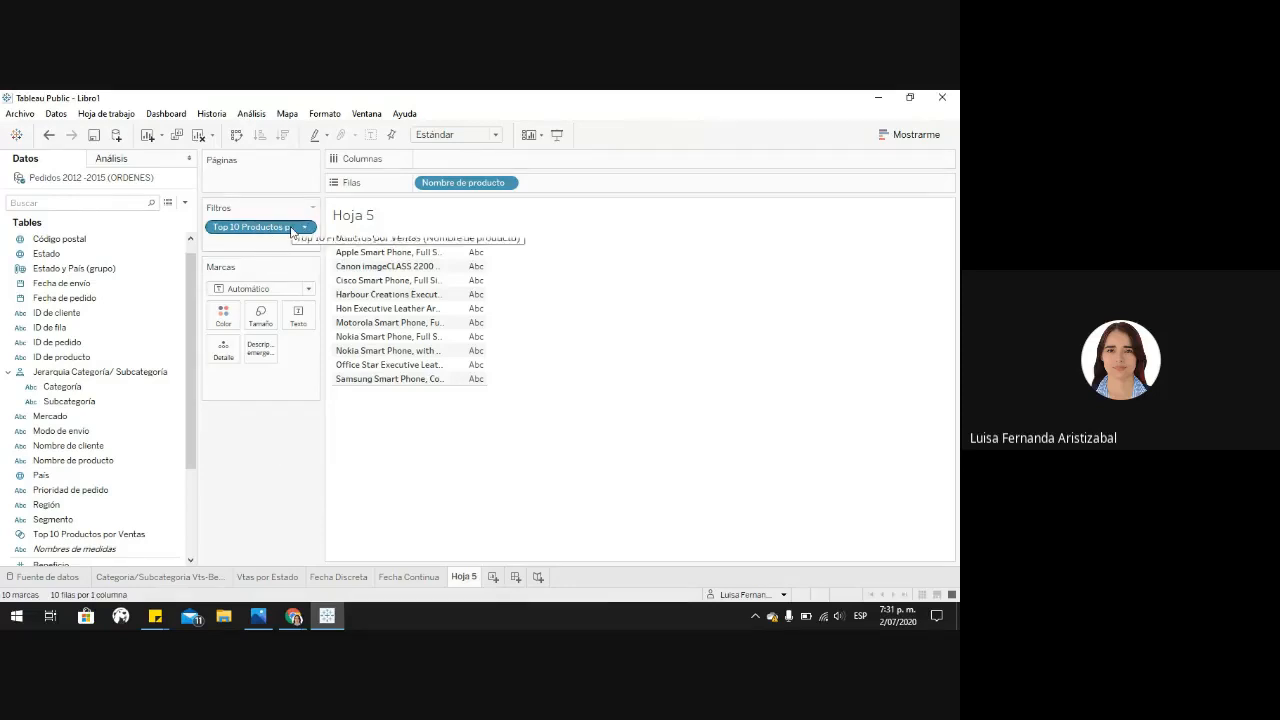
Step: Chart Ventas in columns for the listed products and sort them in descending order of sales
click(60, 519)
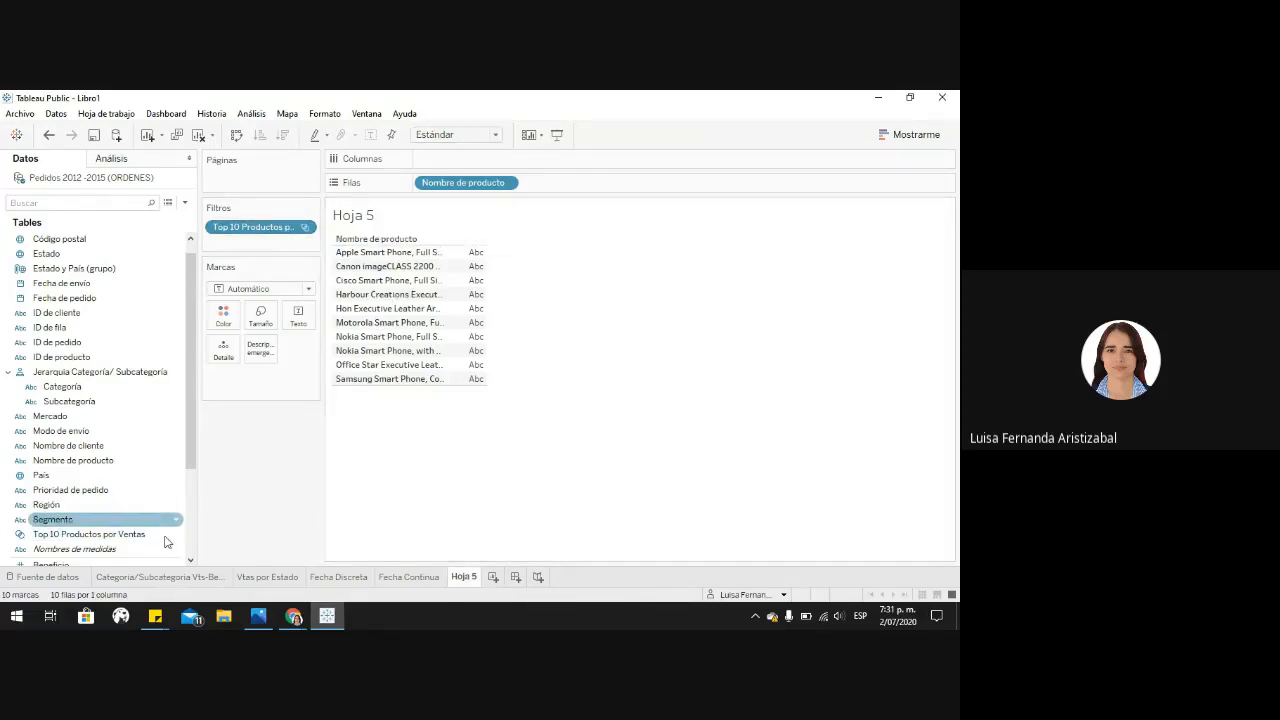
scroll(165, 542, down, 5)
click(125, 477)
click(108, 491)
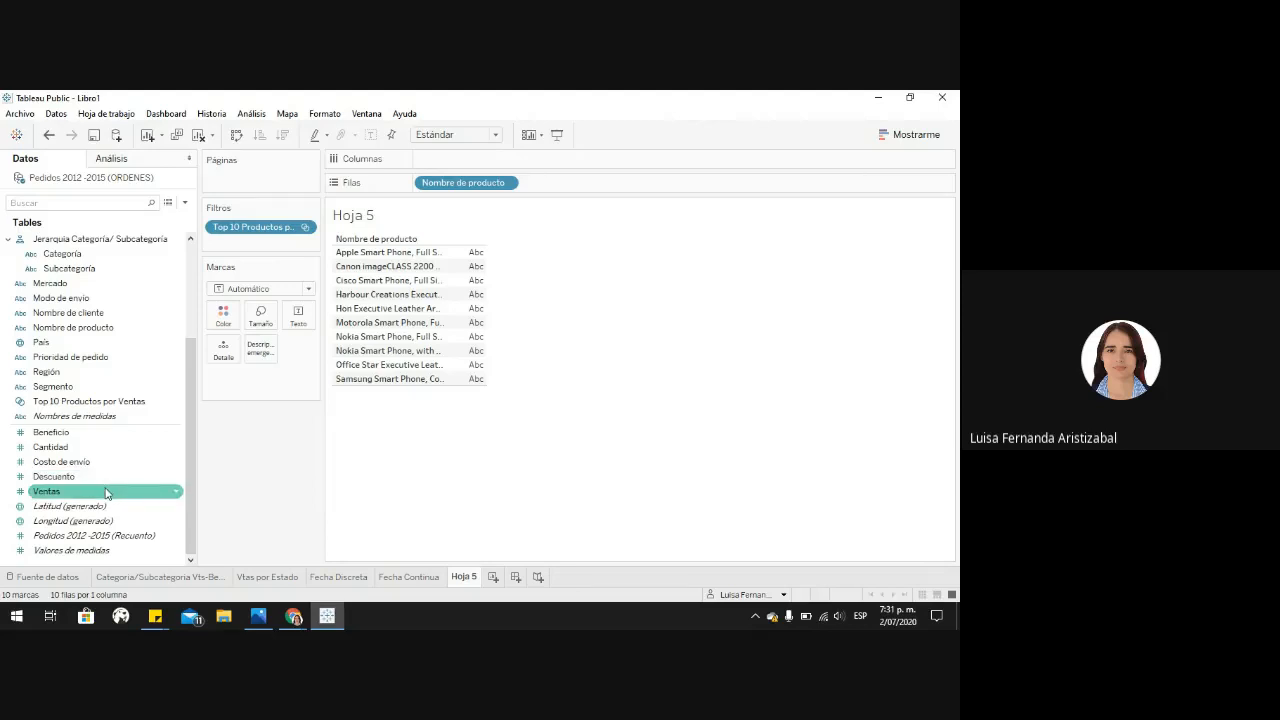
drag(108, 491, 520, 222)
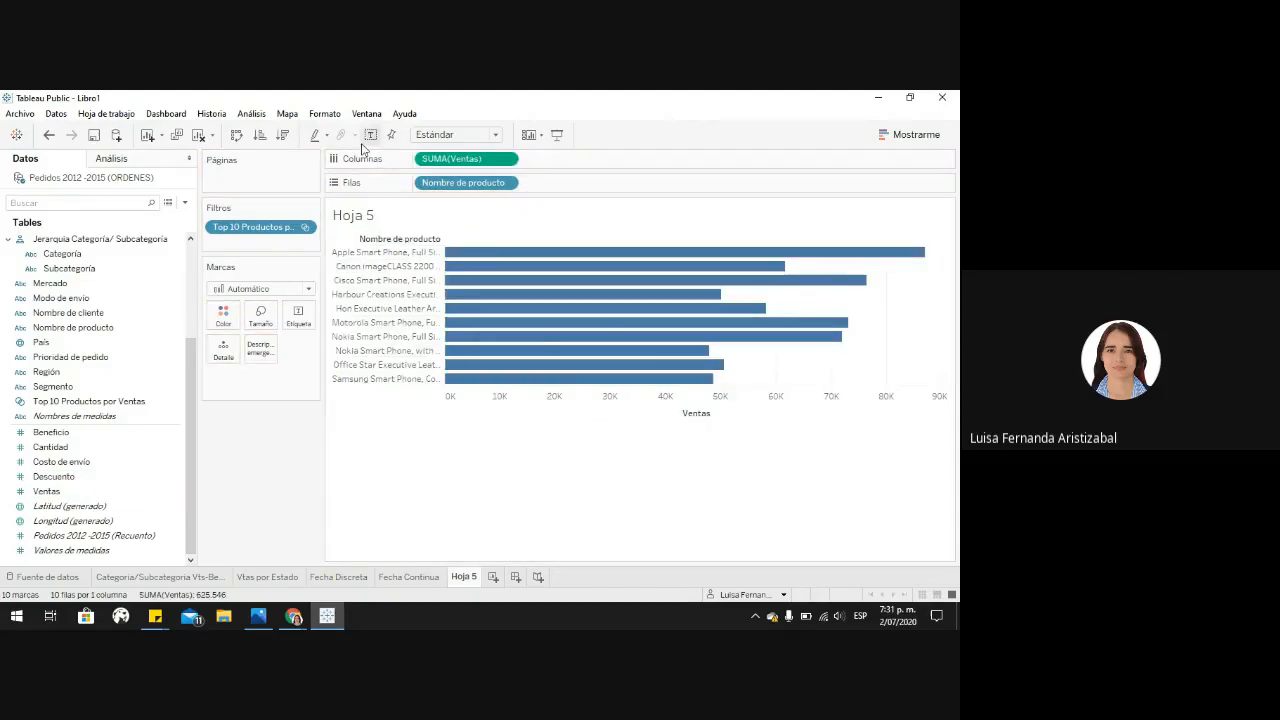
click(284, 135)
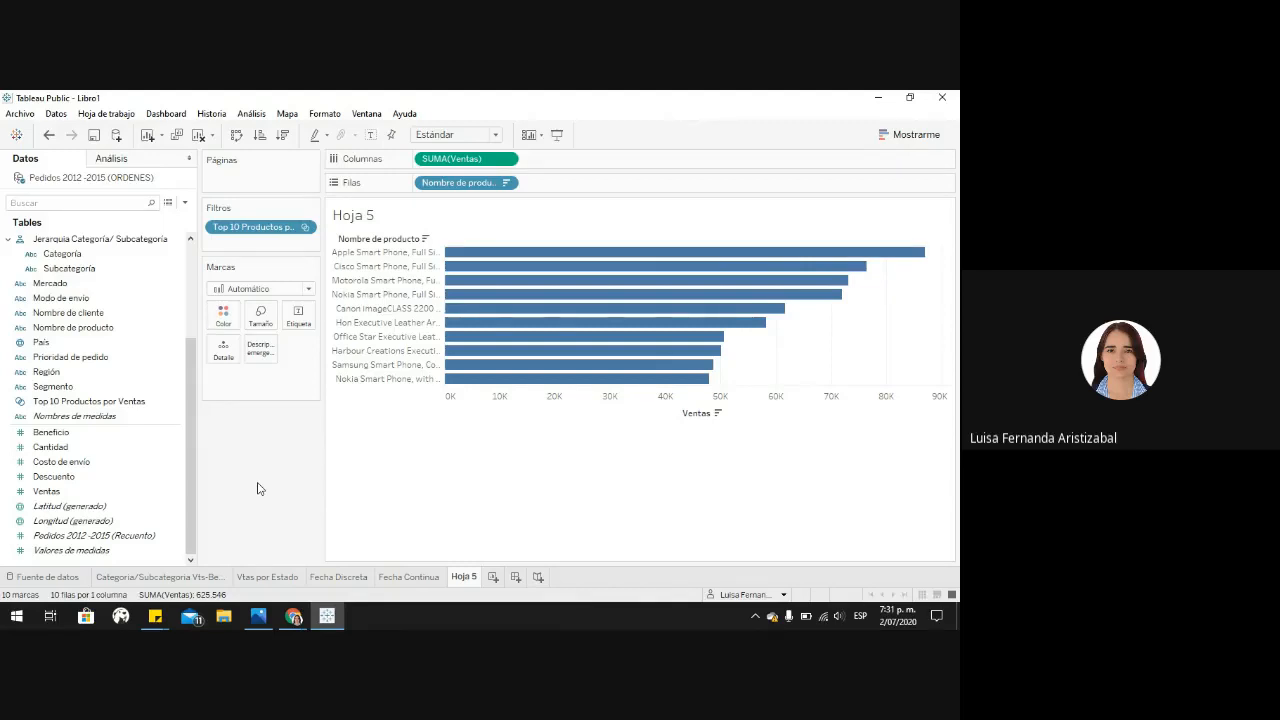
Step: Add a Categoría filter to the product sales chart, using all values
click(95, 255)
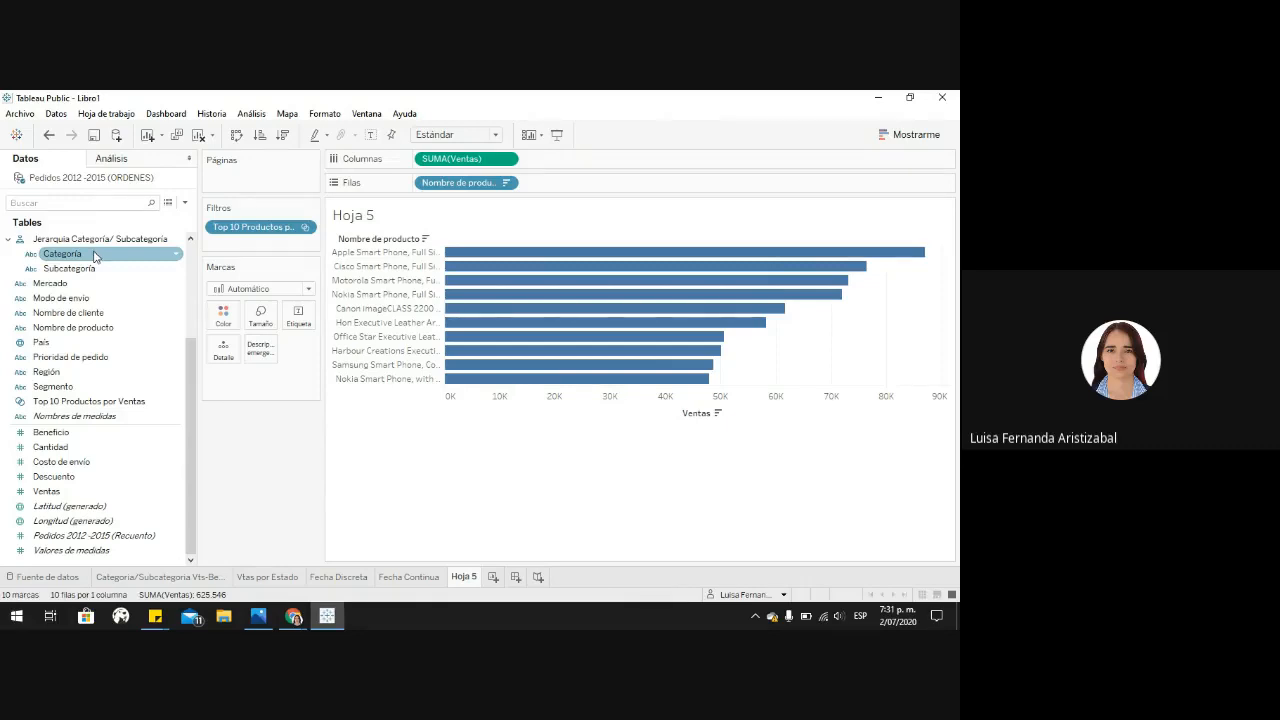
drag(95, 255, 256, 244)
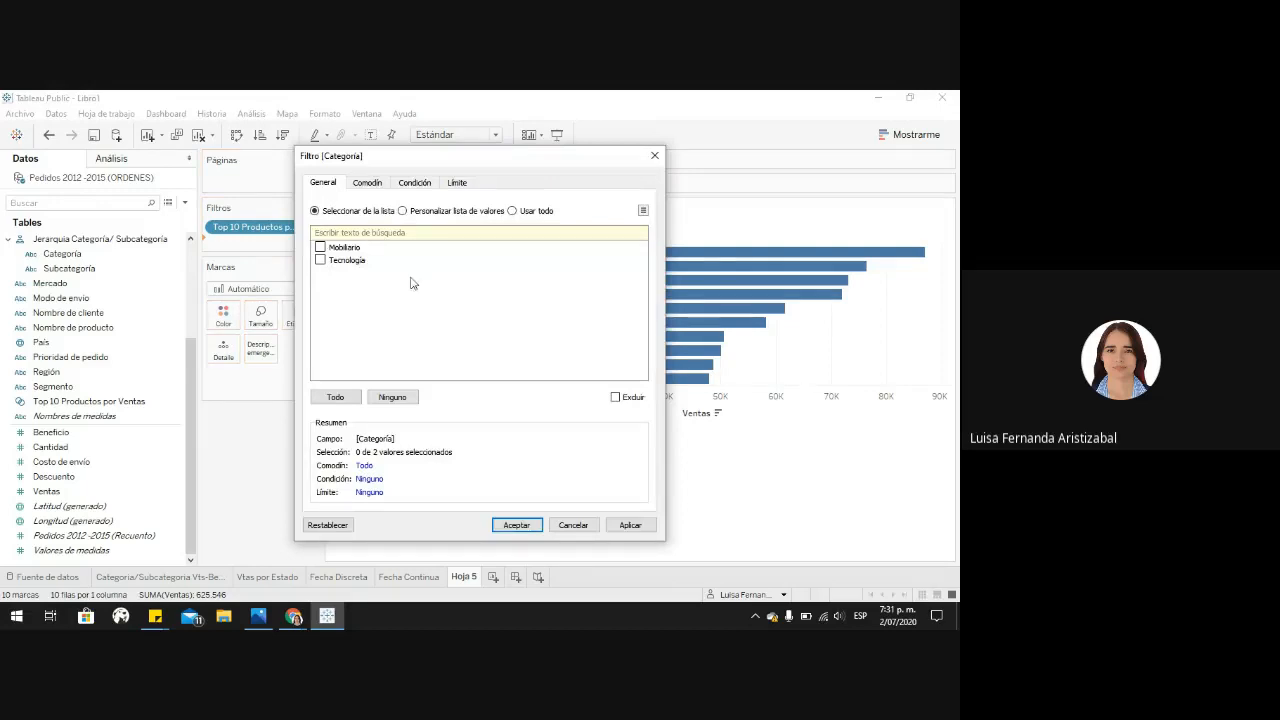
click(512, 211)
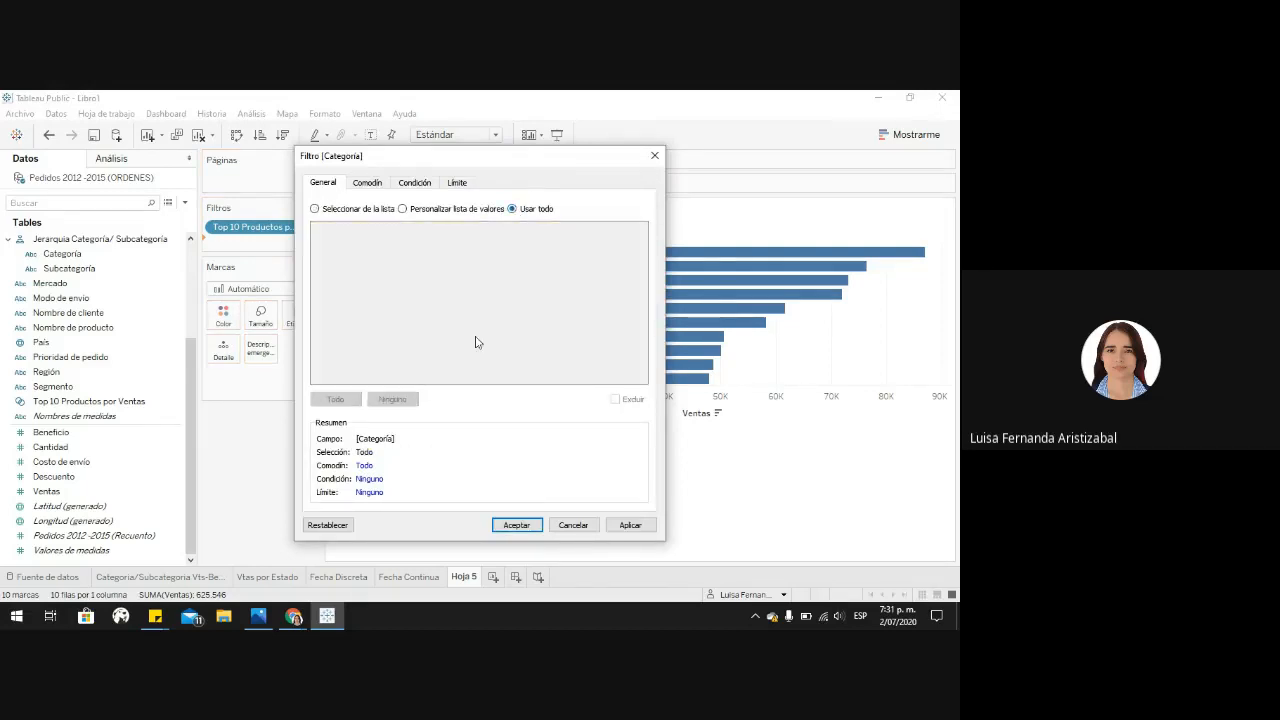
click(630, 525)
click(522, 527)
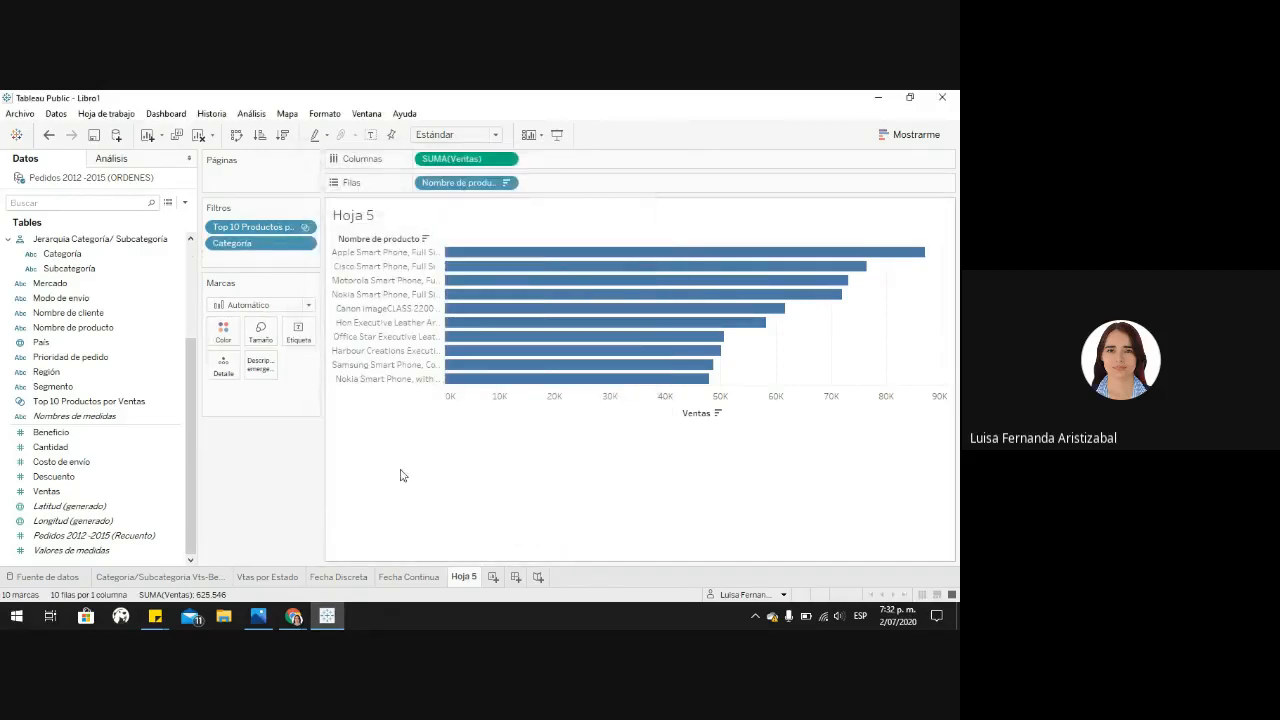
Step: Show the Categoría filter beside the chart and format it as a single-value list
right_click(288, 243)
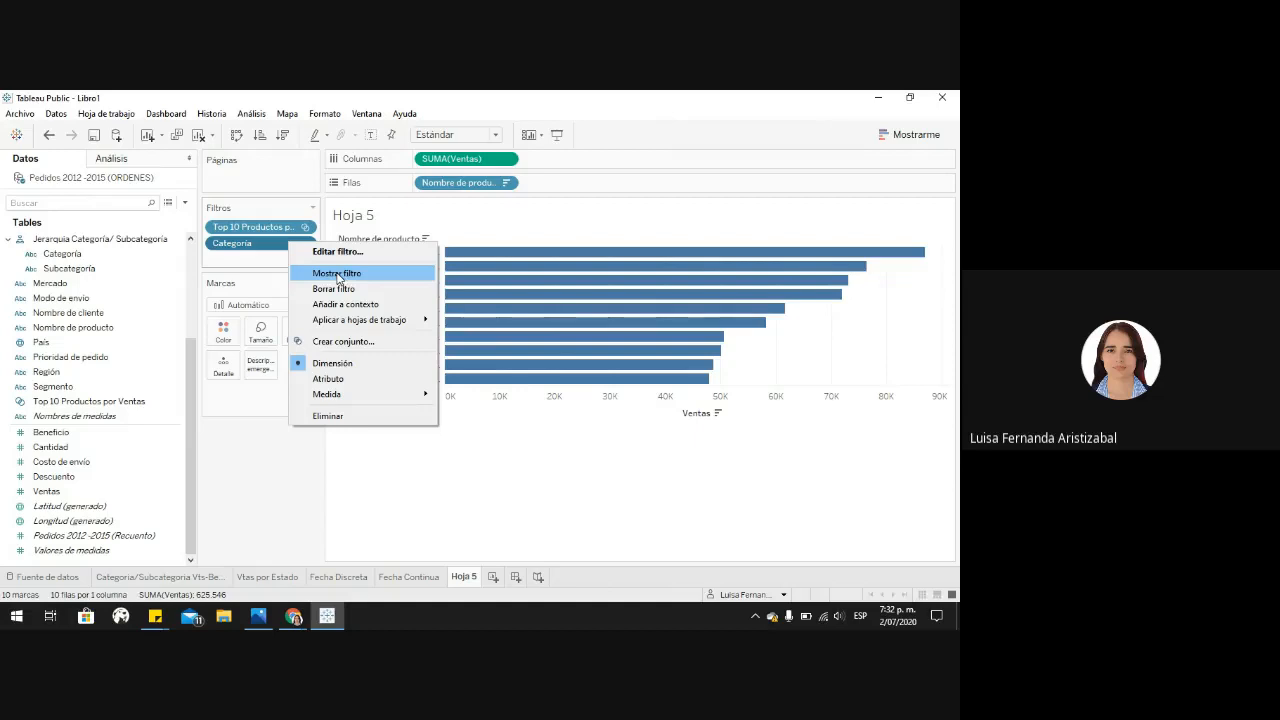
click(268, 262)
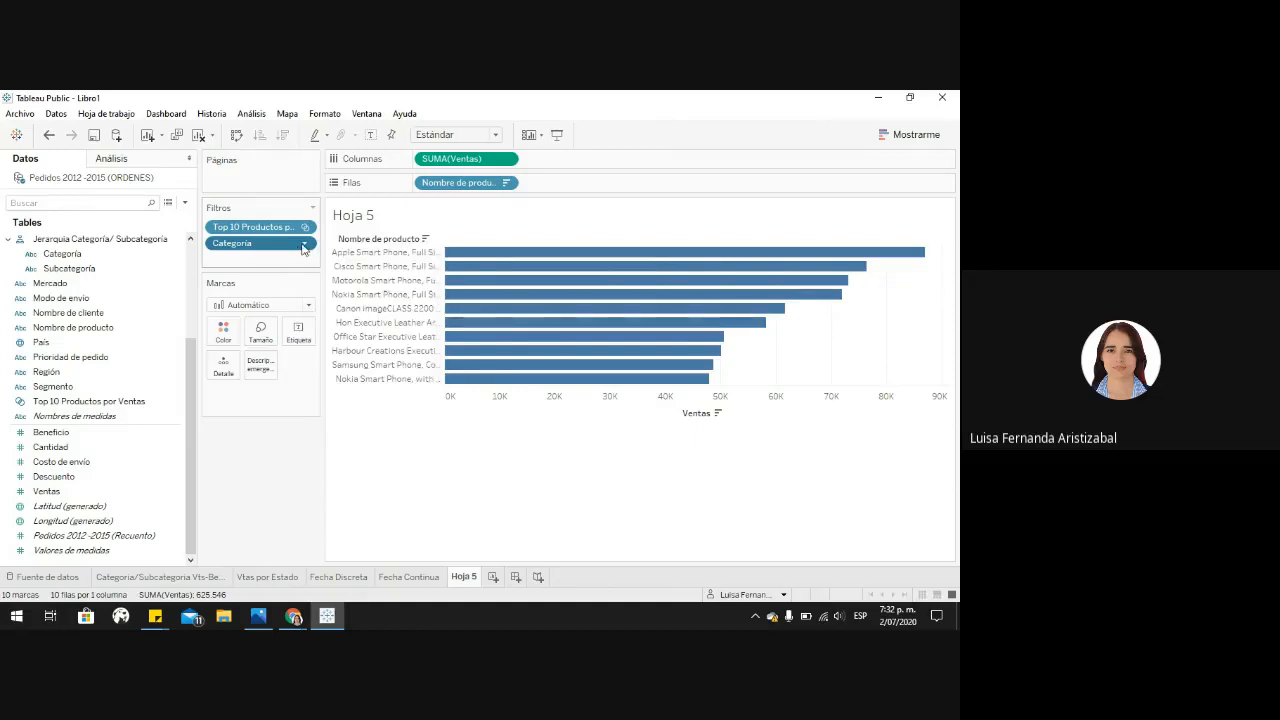
click(304, 246)
click(340, 272)
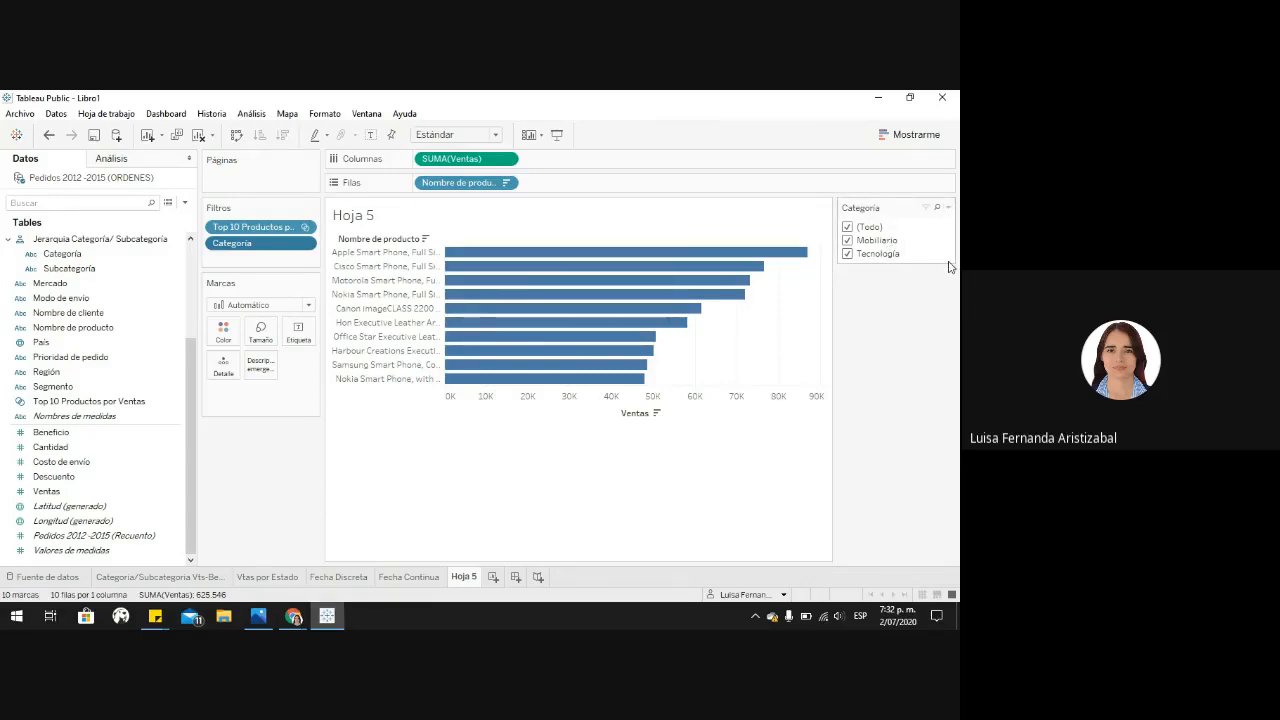
click(947, 207)
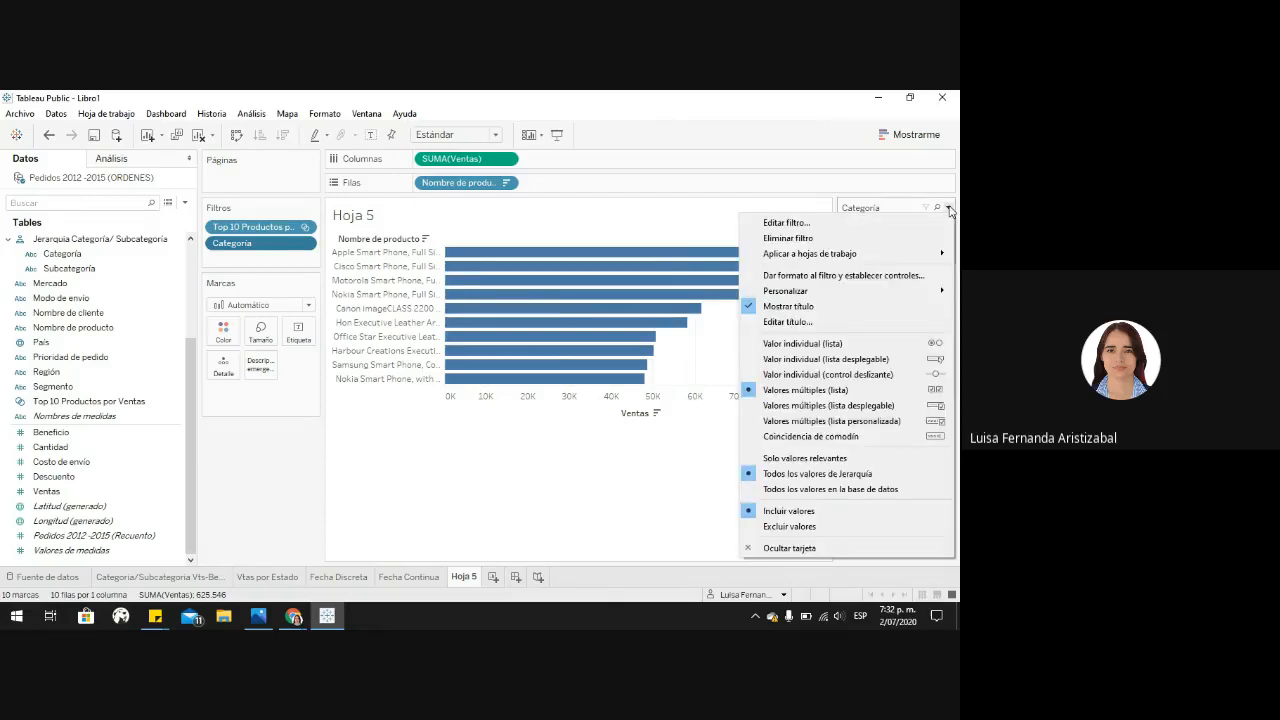
click(858, 345)
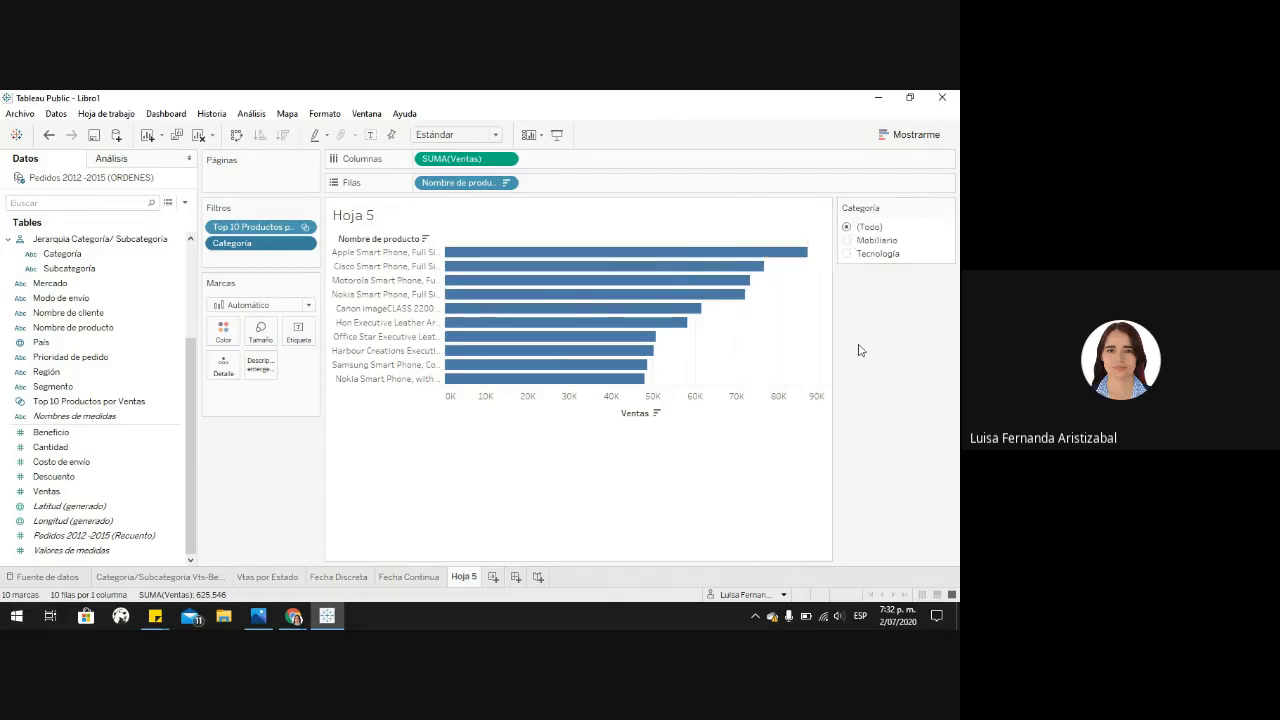
Step: Restrict the chart to the Mobiliario category, and remove the Categoría filter from the worksheet
click(848, 241)
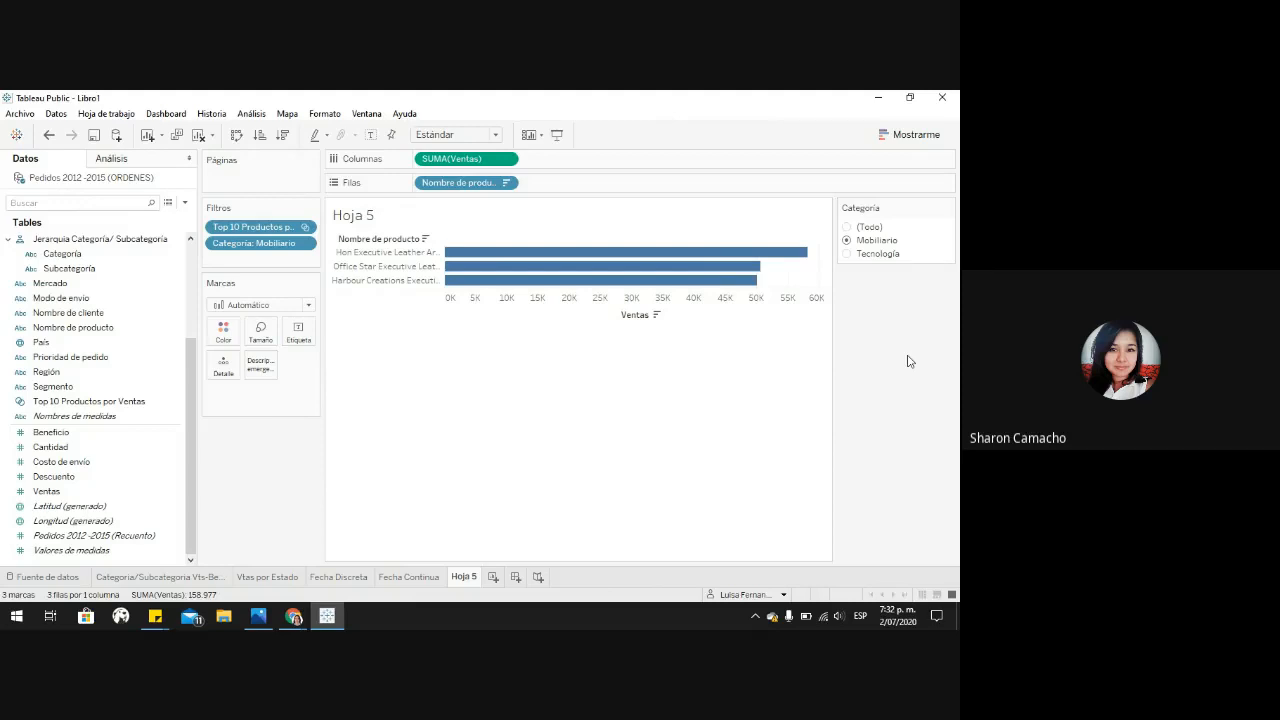
click(947, 207)
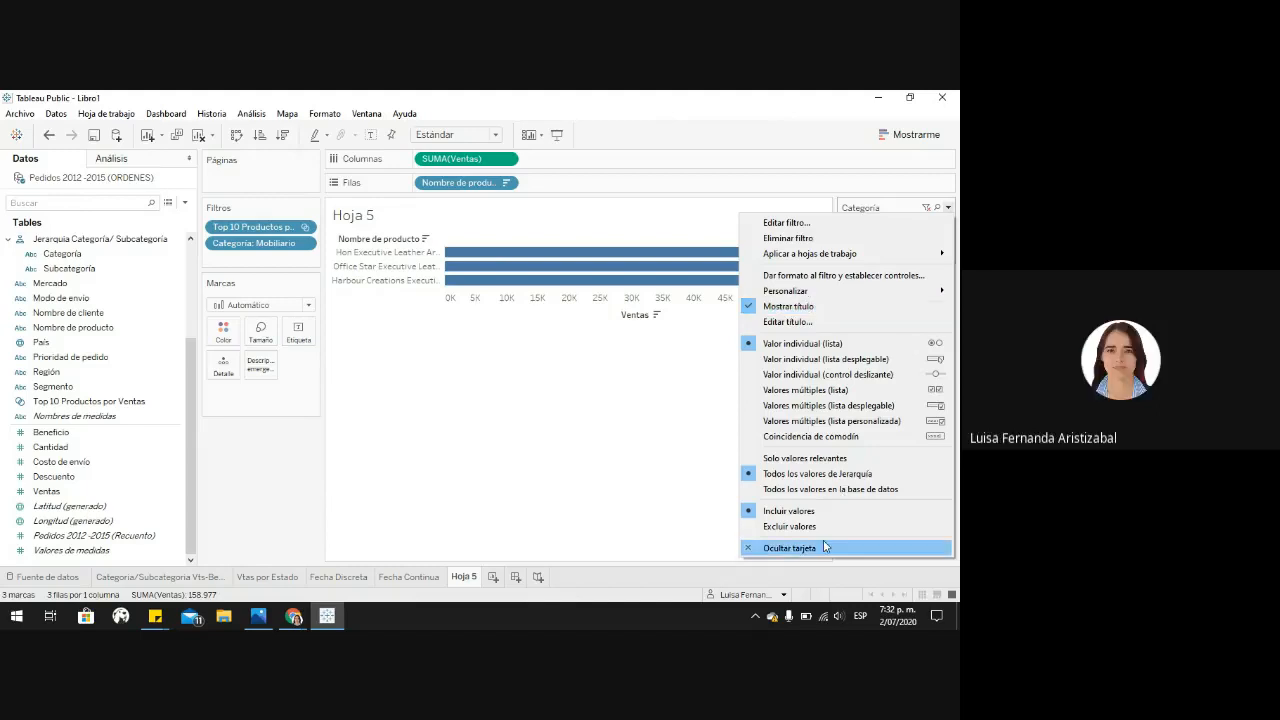
click(539, 351)
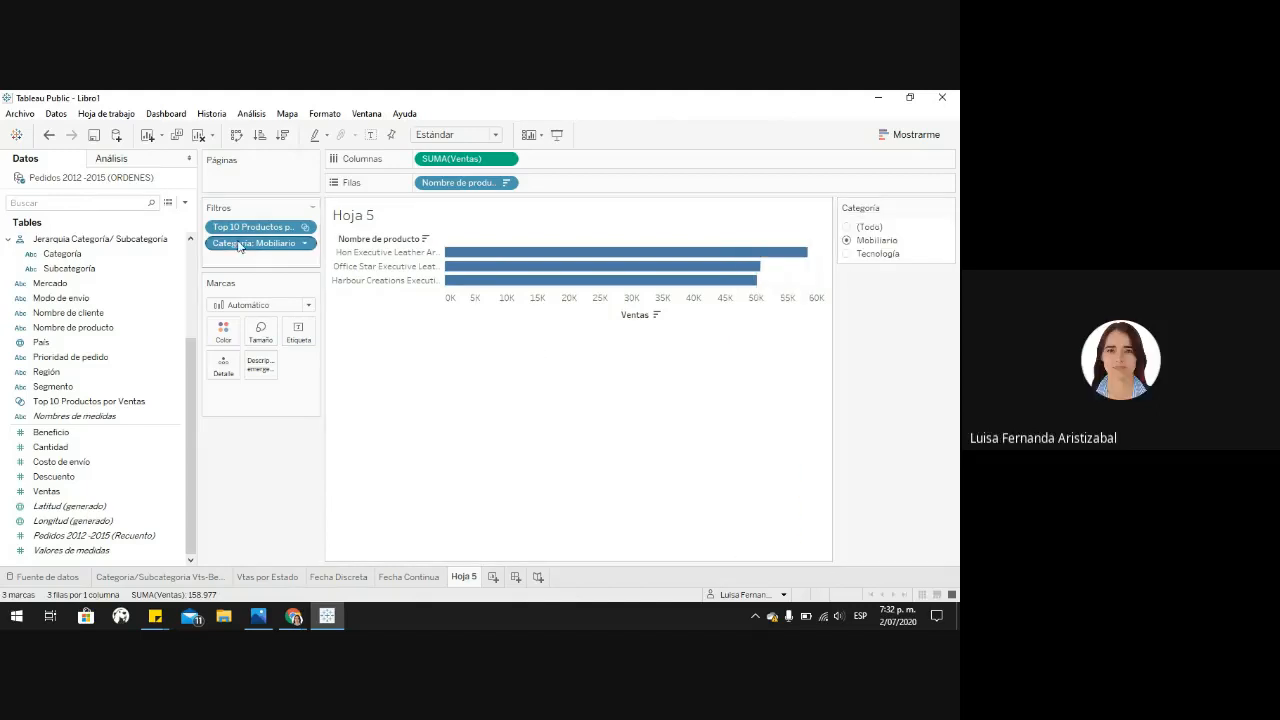
drag(238, 247, 237, 453)
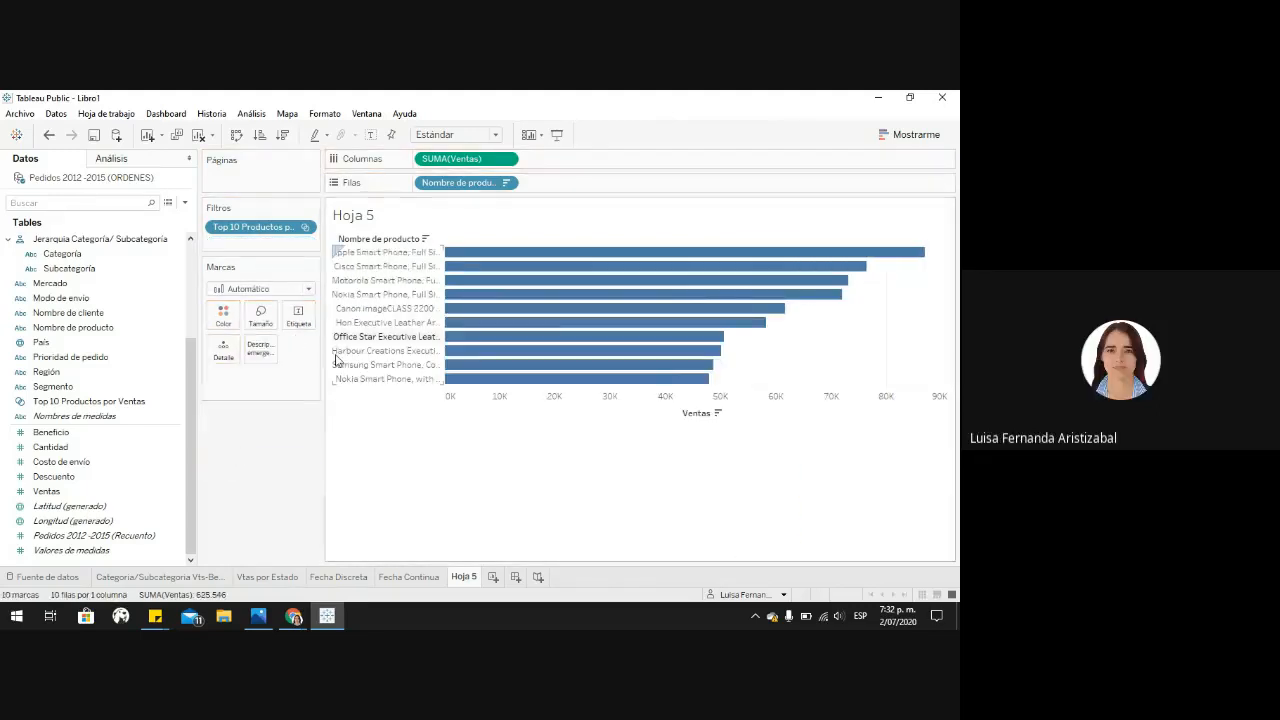
Step: Filter the worksheet by Categoría again, with the filter set to use all values
click(82, 256)
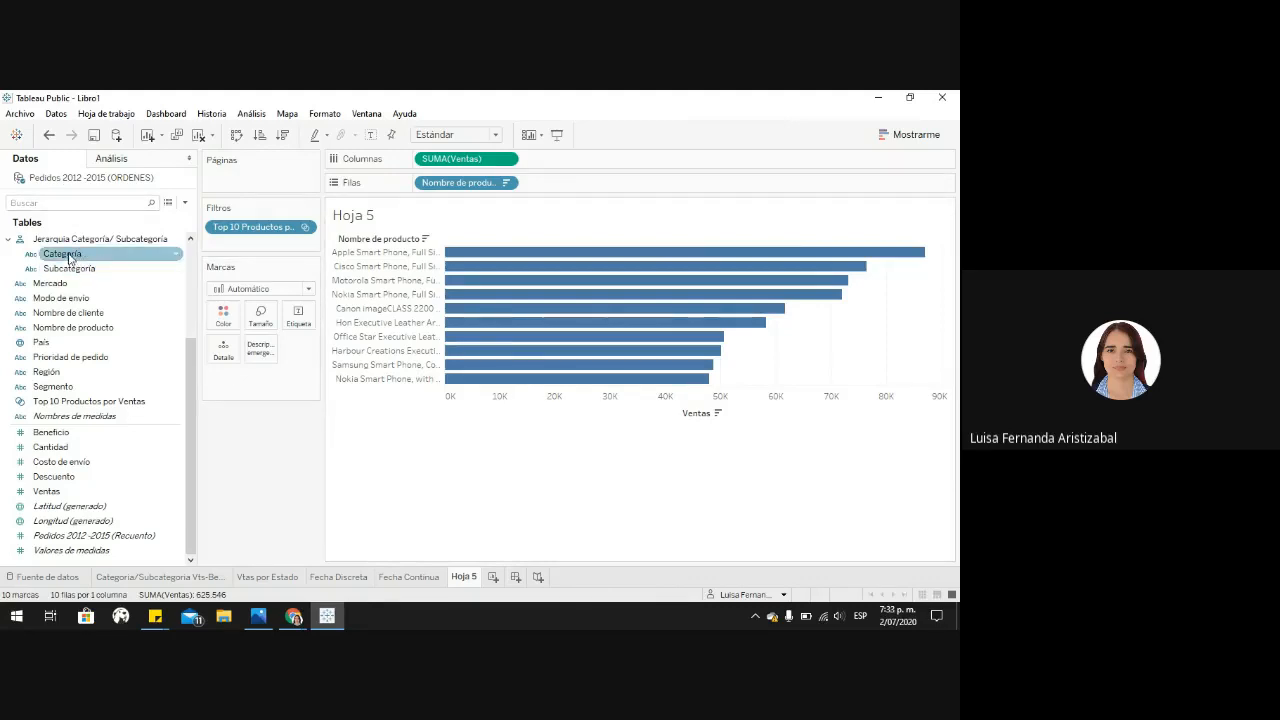
drag(72, 257, 230, 248)
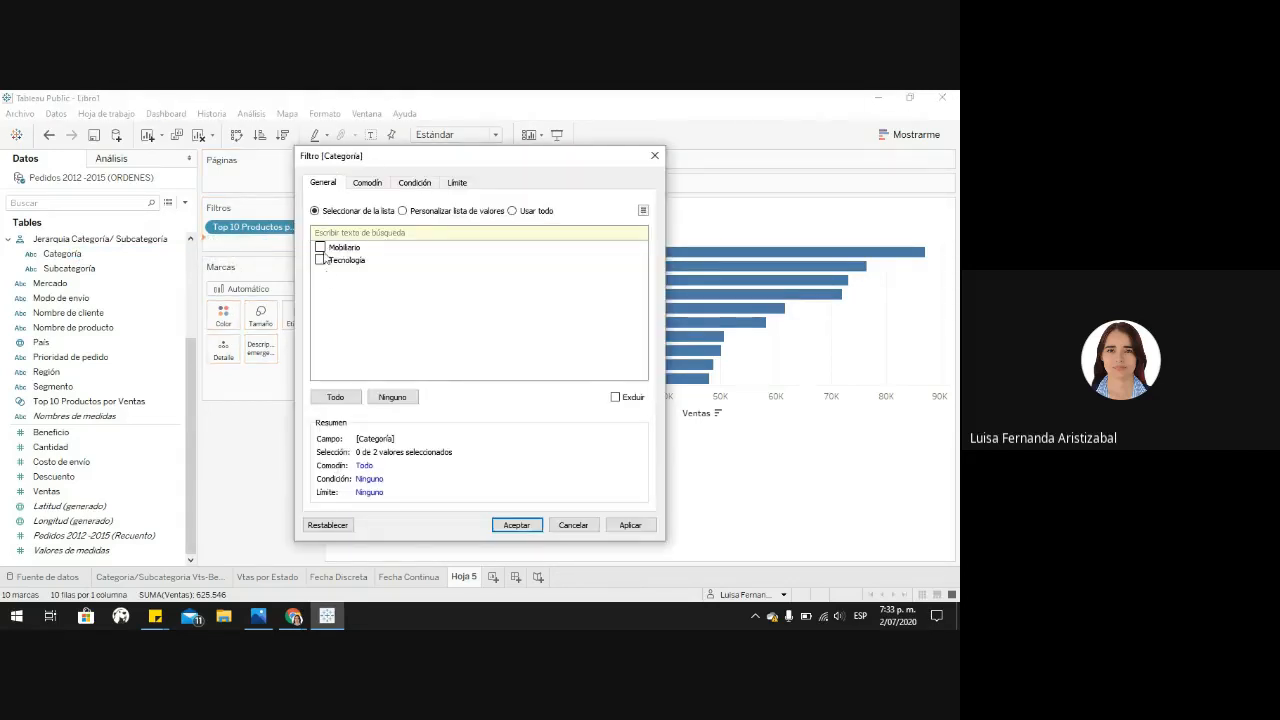
click(513, 211)
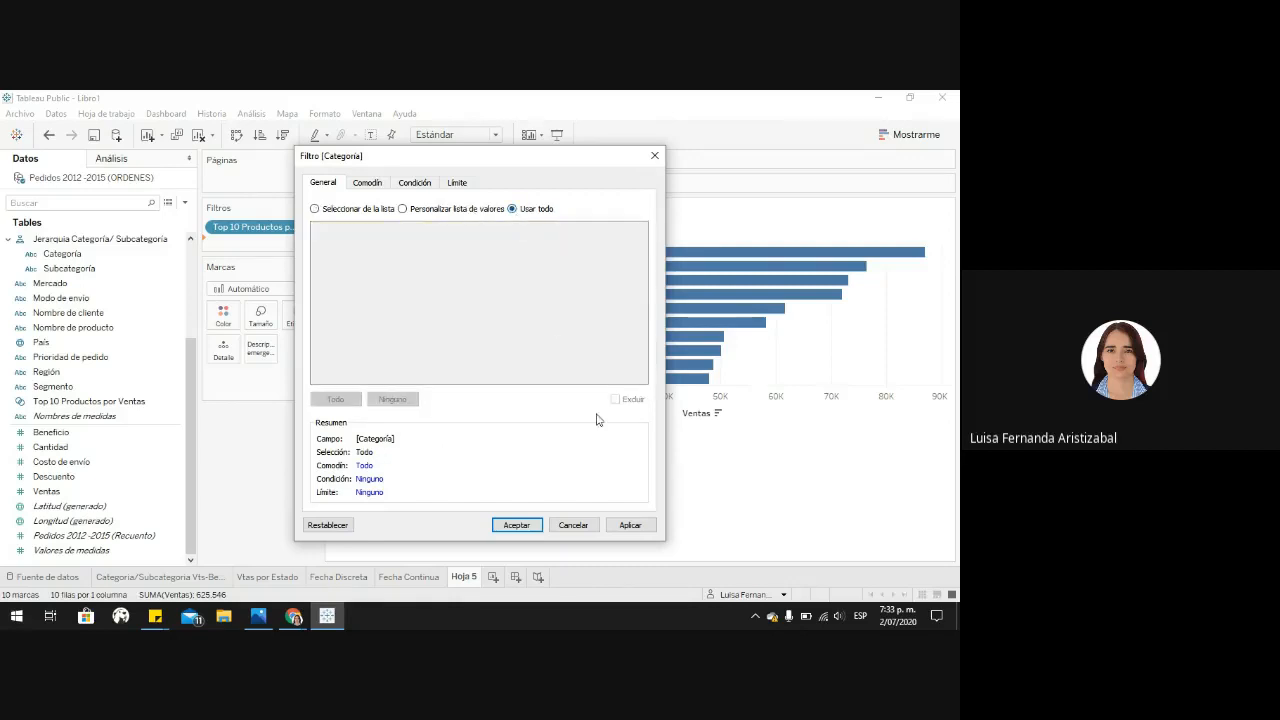
click(643, 525)
click(516, 525)
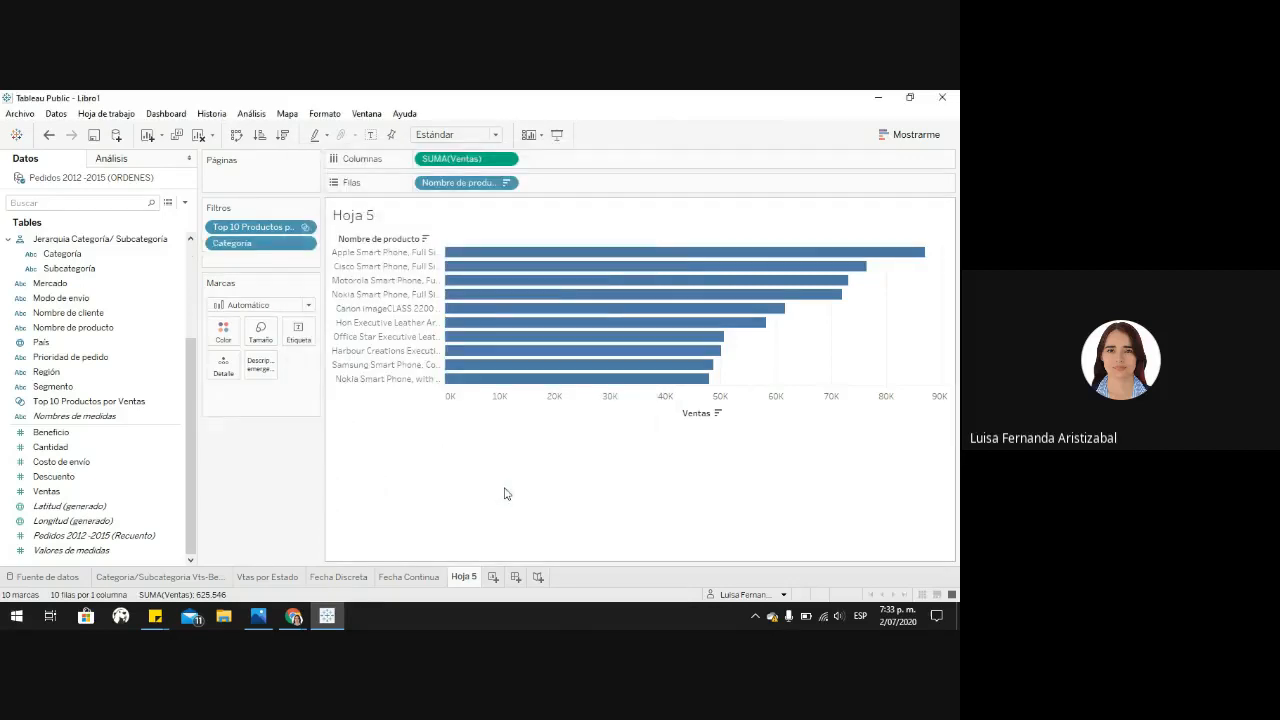
Step: Show the Categoría filter beside the chart as a single-value list and select Mobiliario
click(298, 250)
click(300, 246)
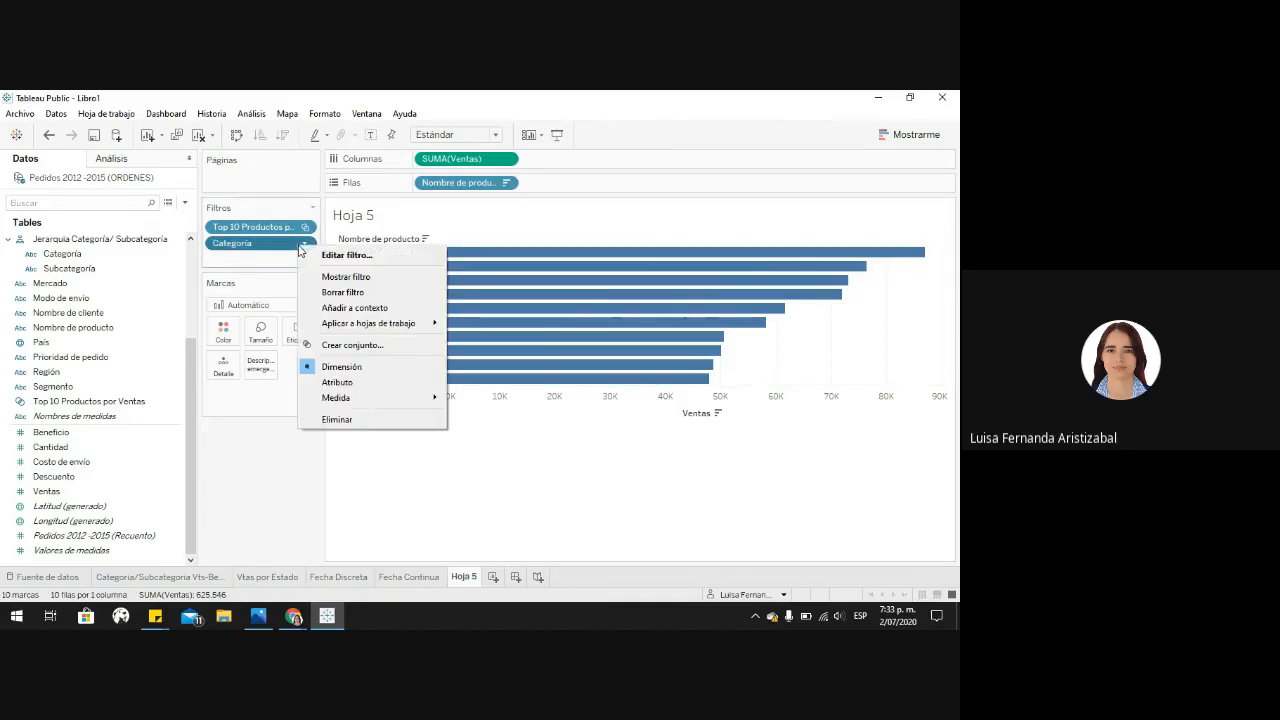
click(386, 280)
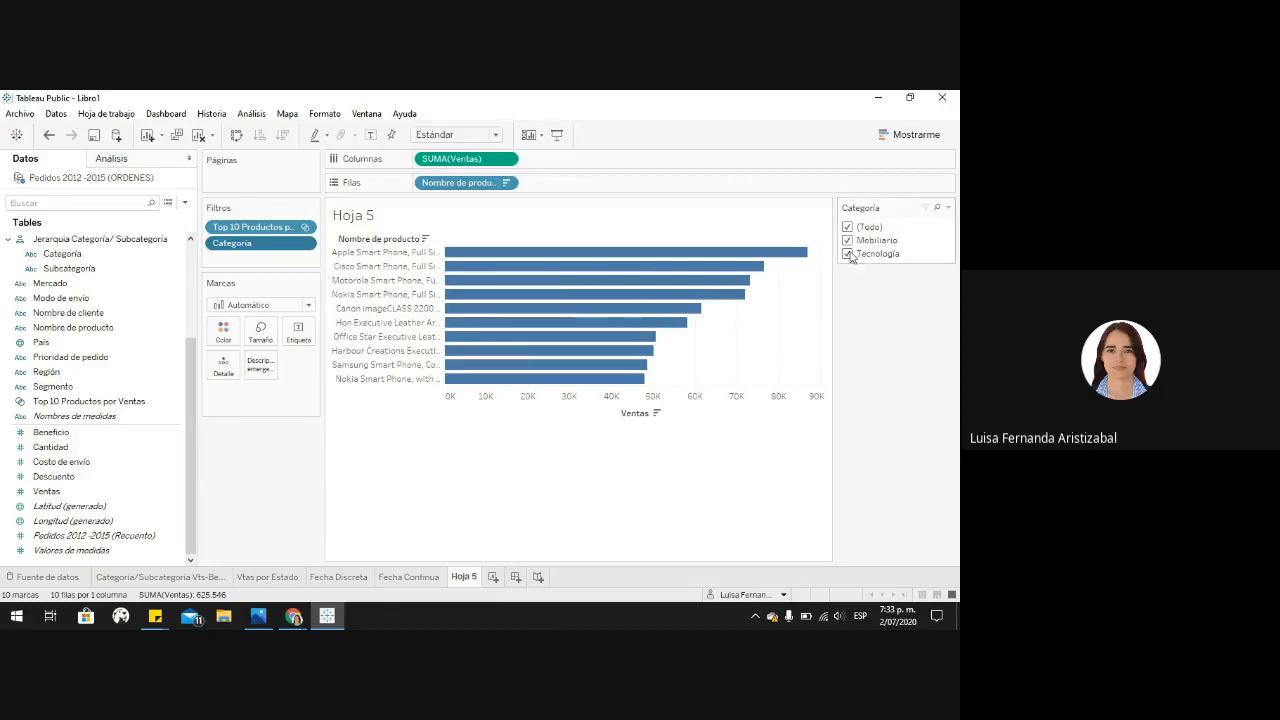
click(949, 208)
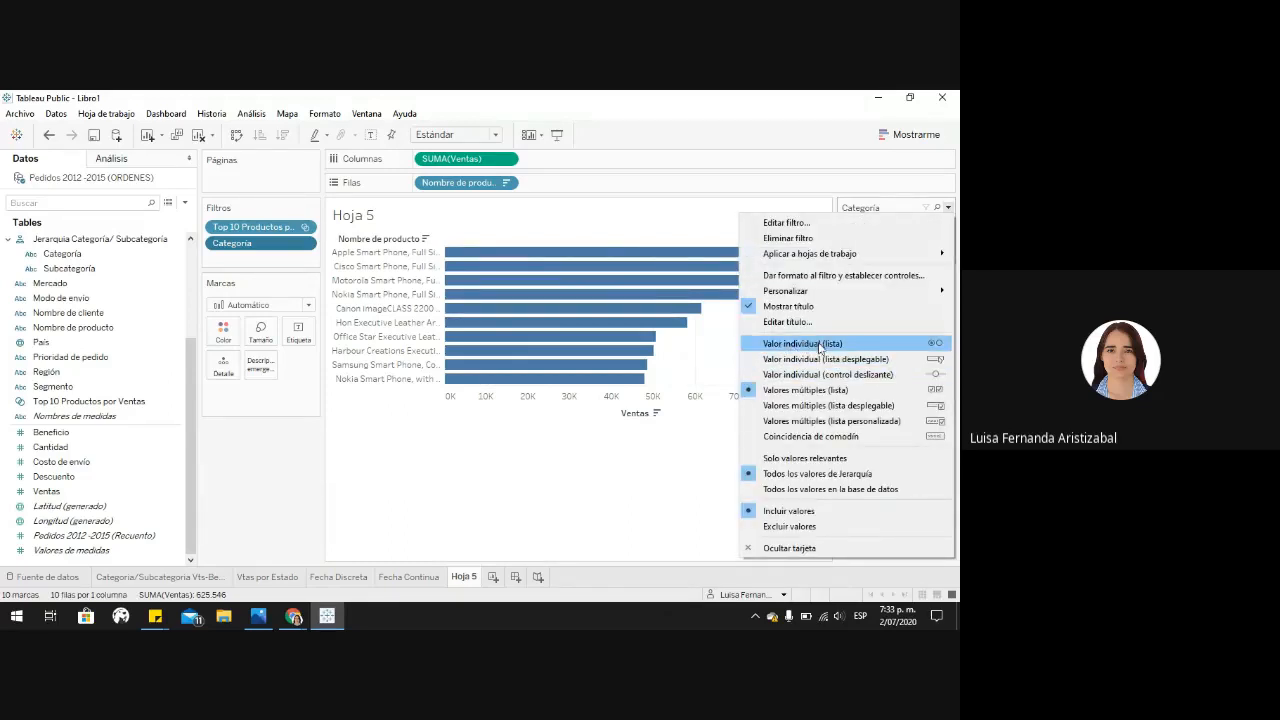
click(937, 345)
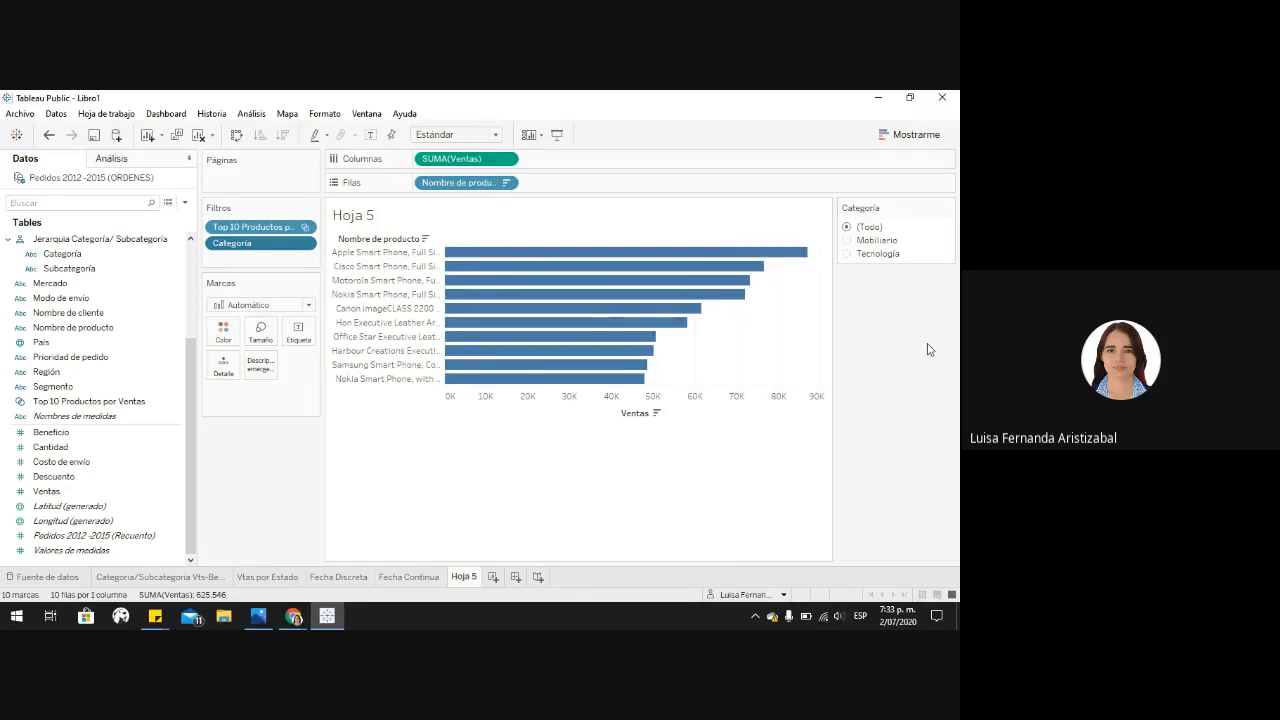
click(847, 241)
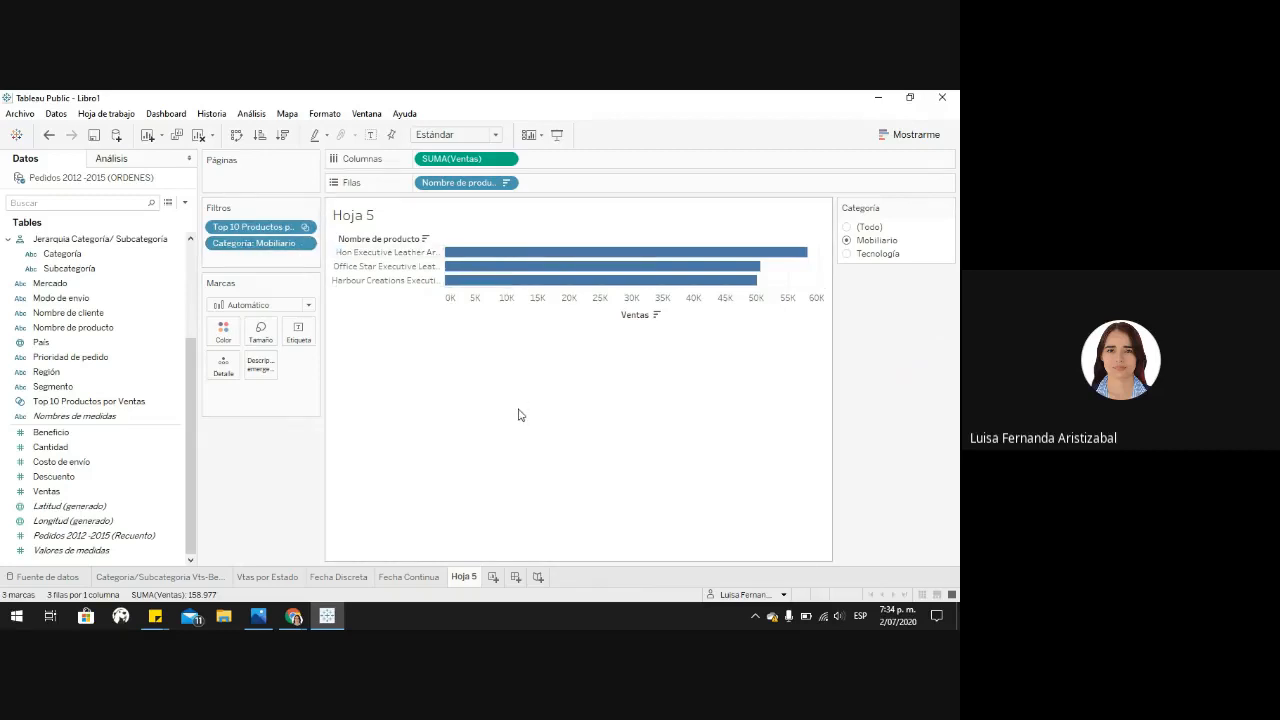
Step: Check the filter order diagram in Photos, return to Tableau Public, and add the Categoría filter to the context
click(260, 622)
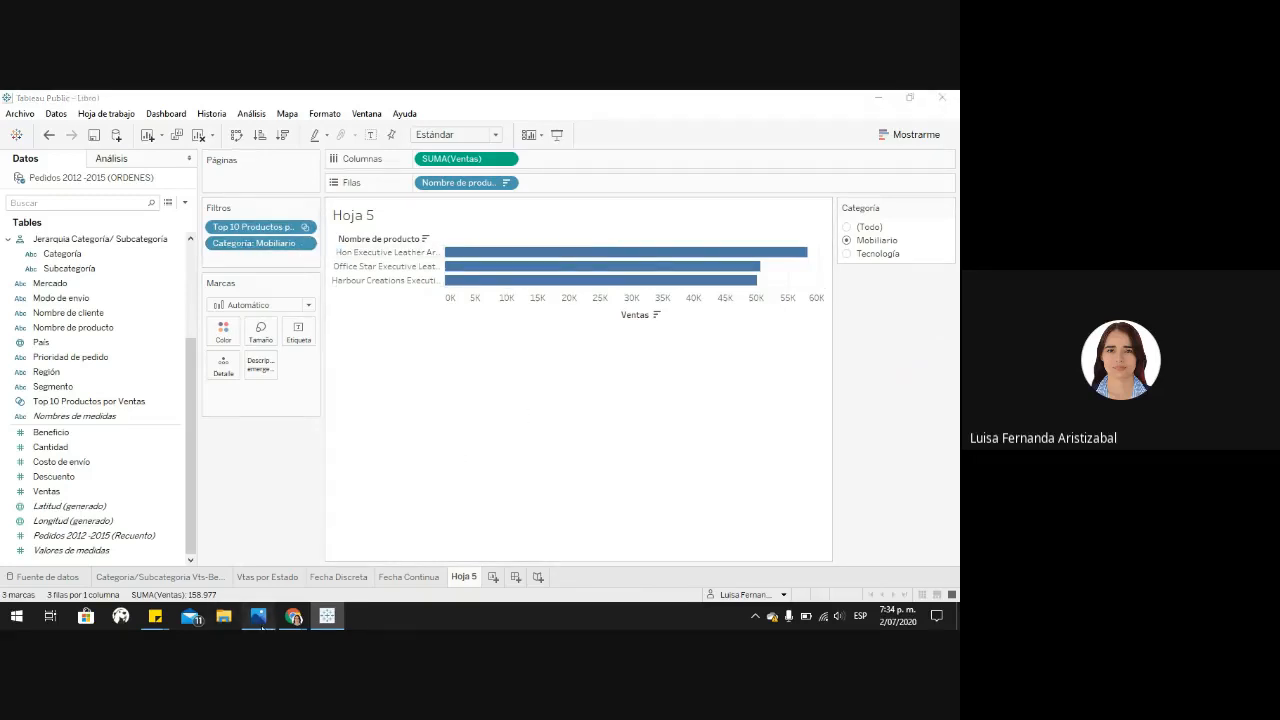
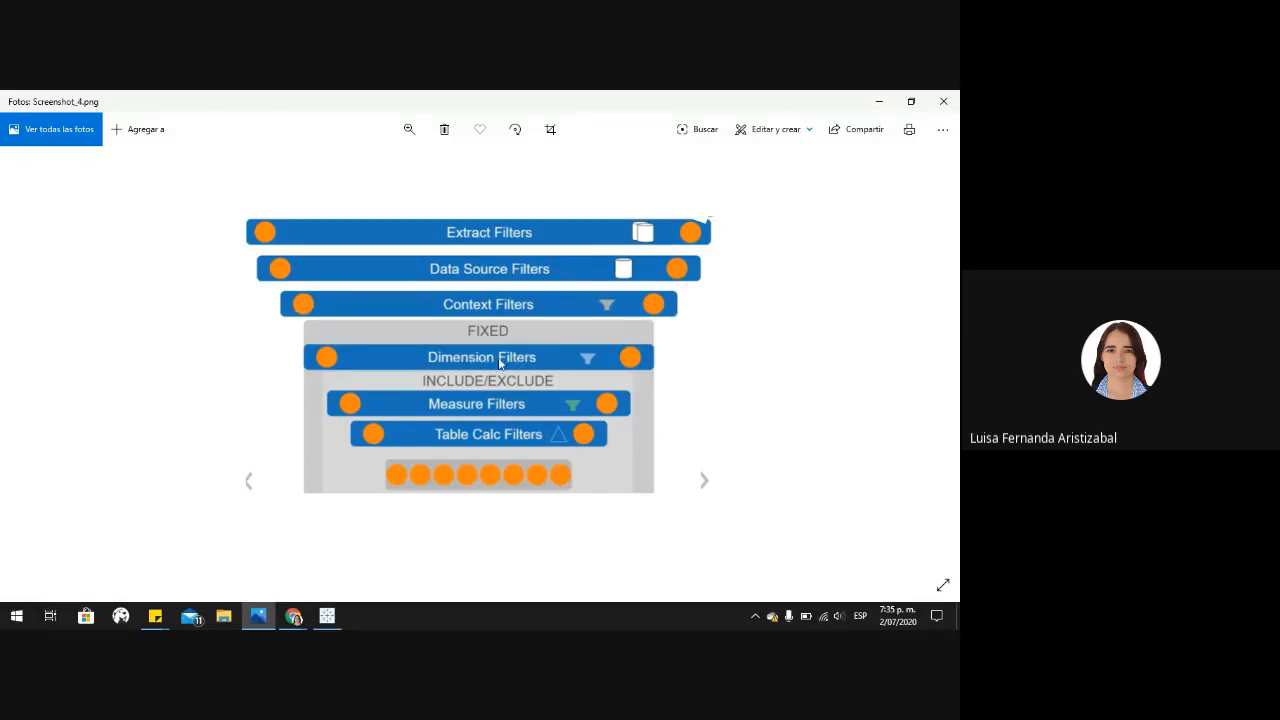
click(879, 101)
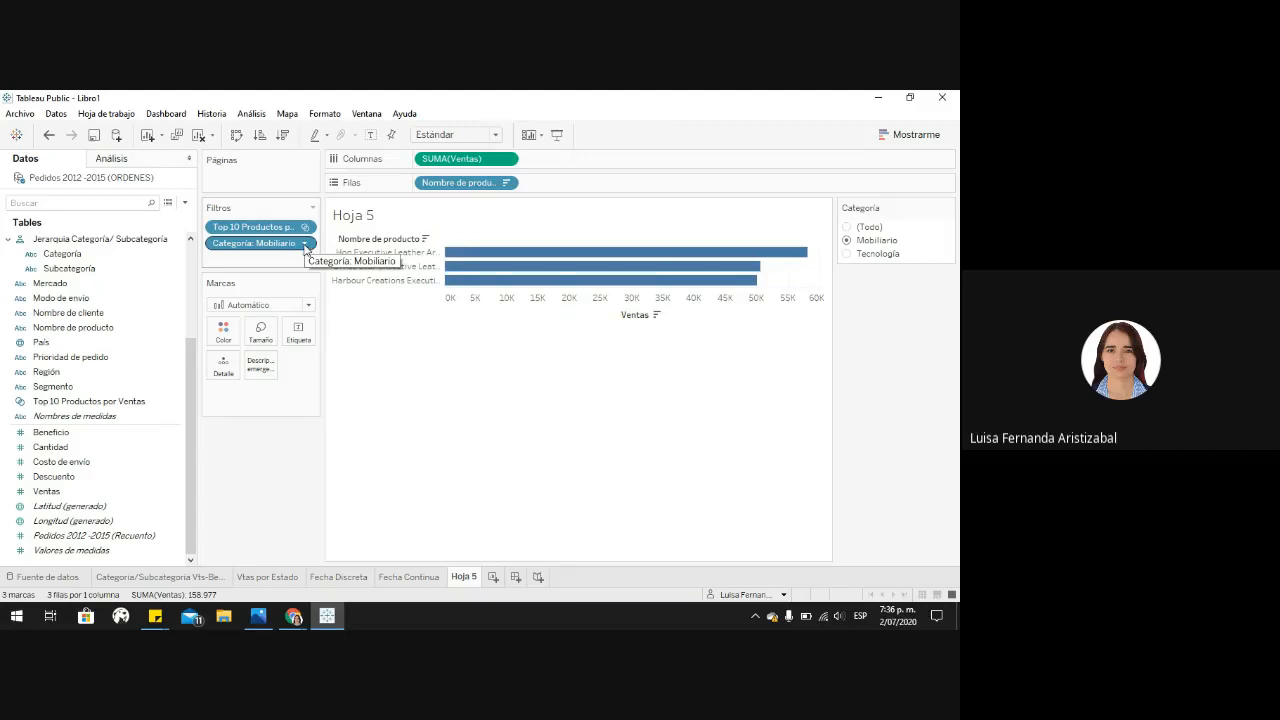
click(305, 244)
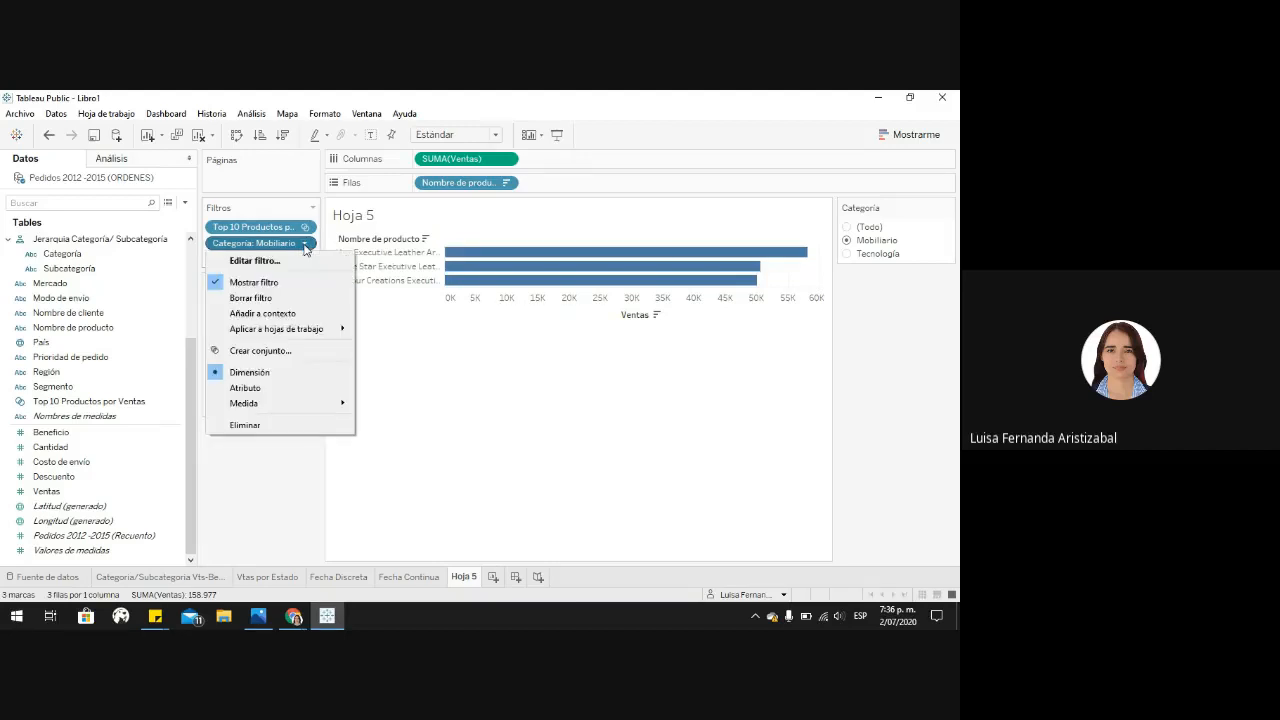
click(278, 316)
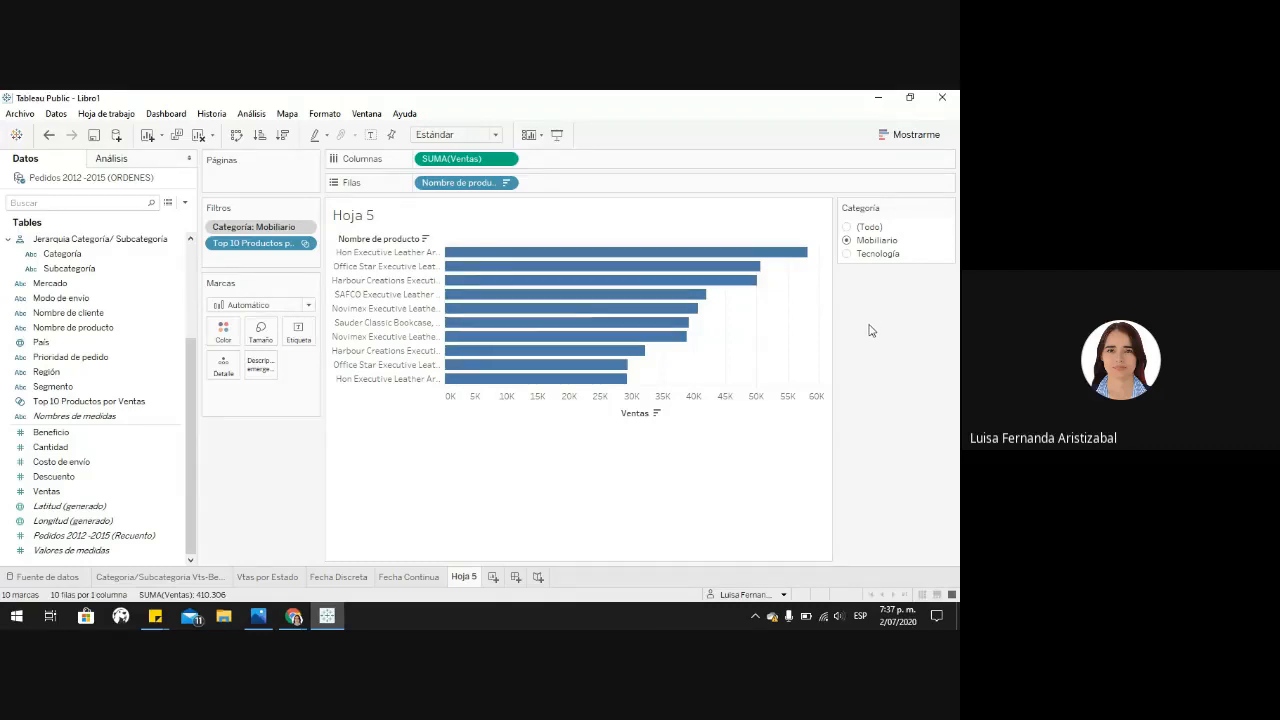
Step: Set the Top 10 Productos por Ventas filter to use all values, and restrict the chart to the Material de oficina category
click(304, 245)
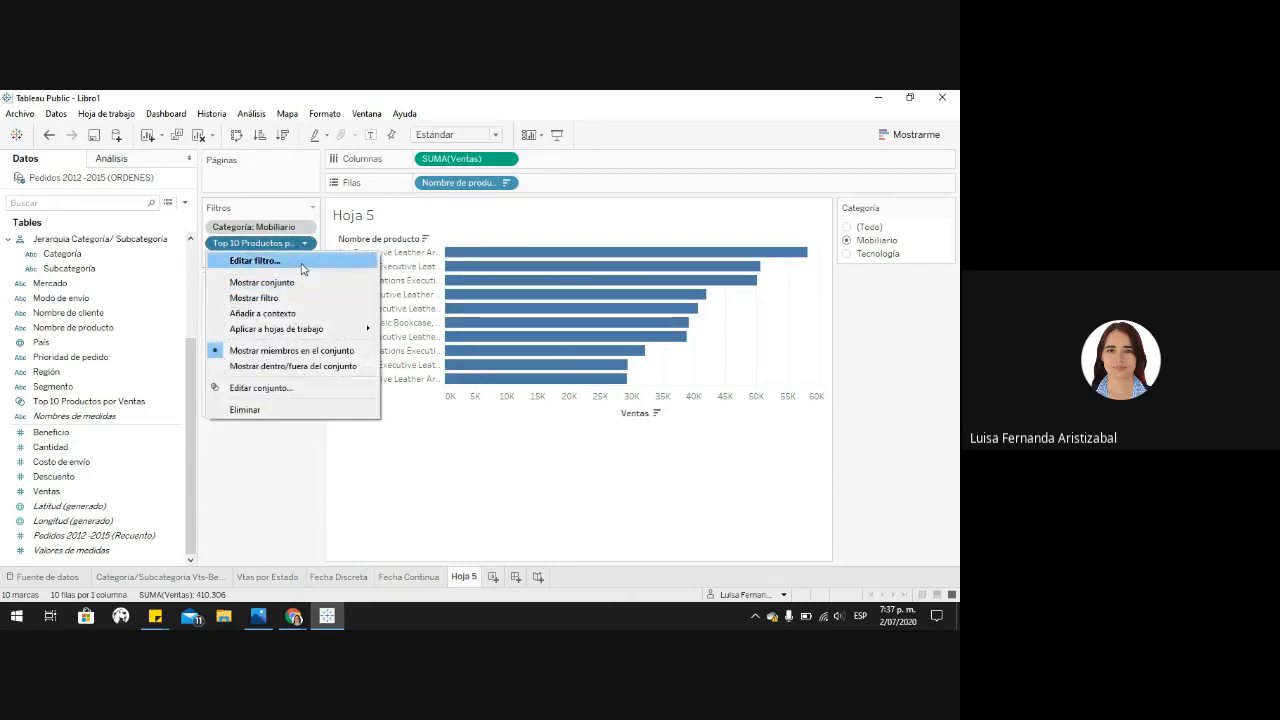
click(300, 260)
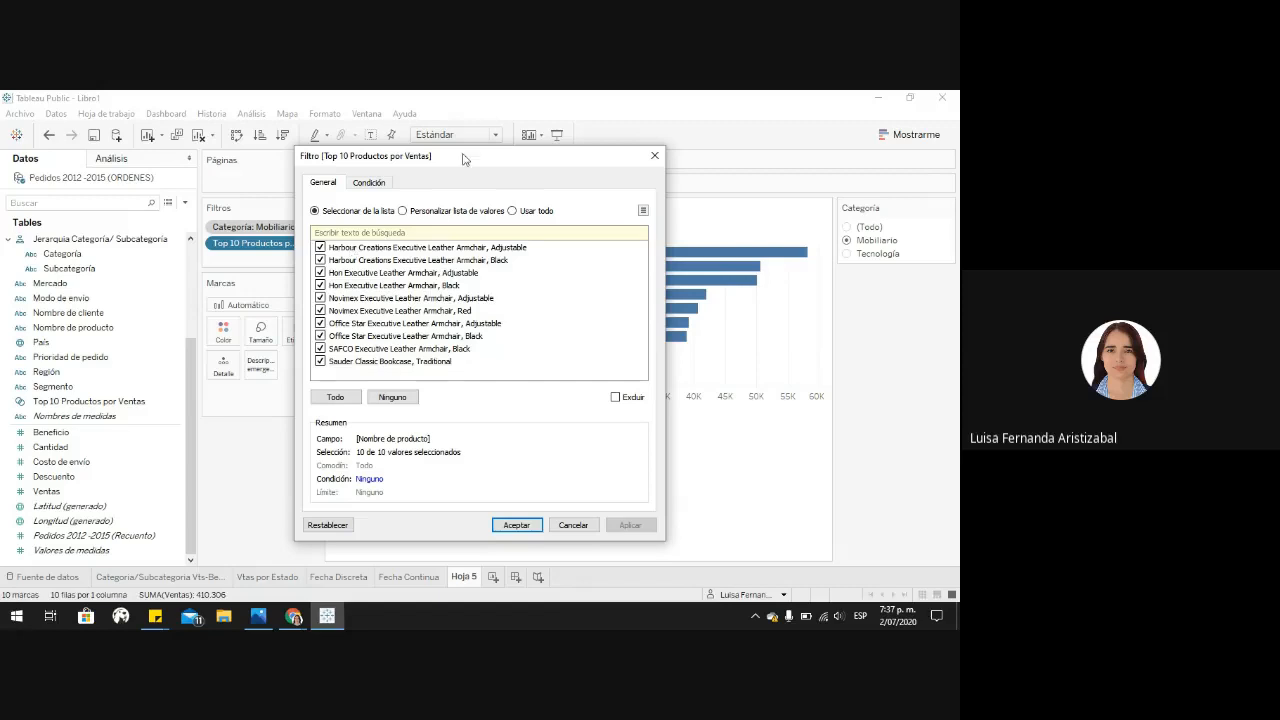
drag(467, 163, 656, 110)
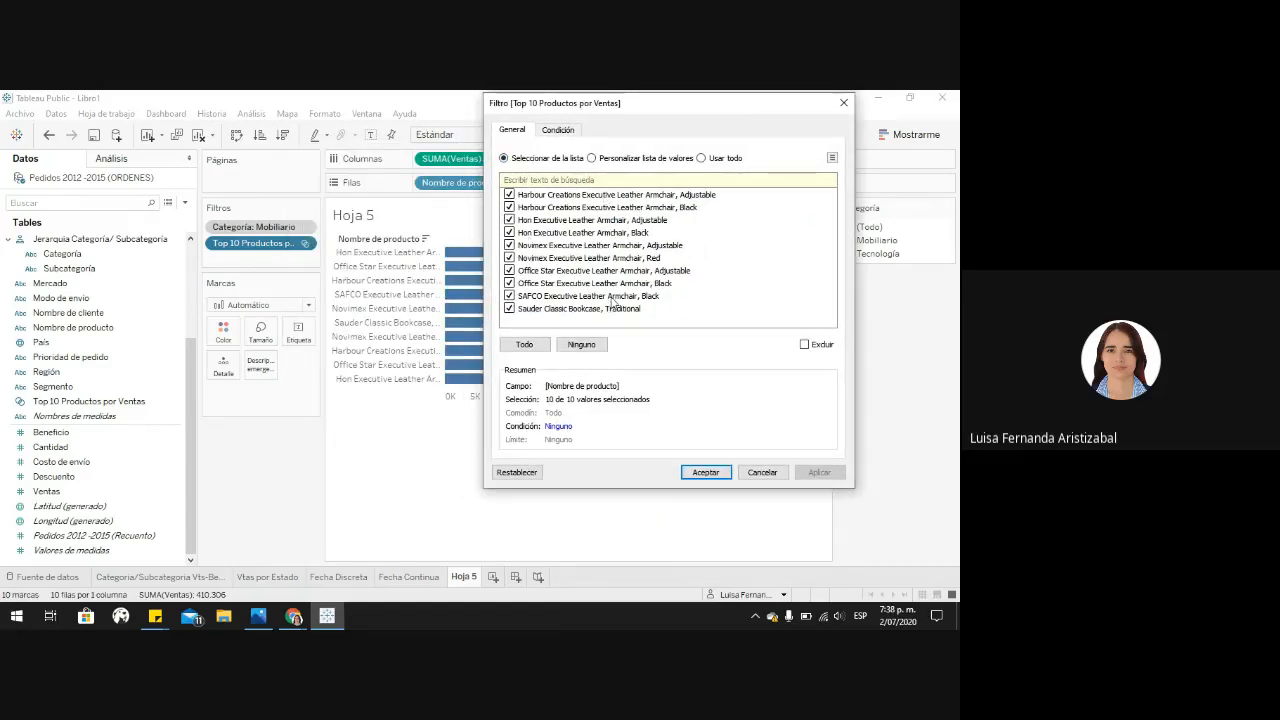
click(700, 157)
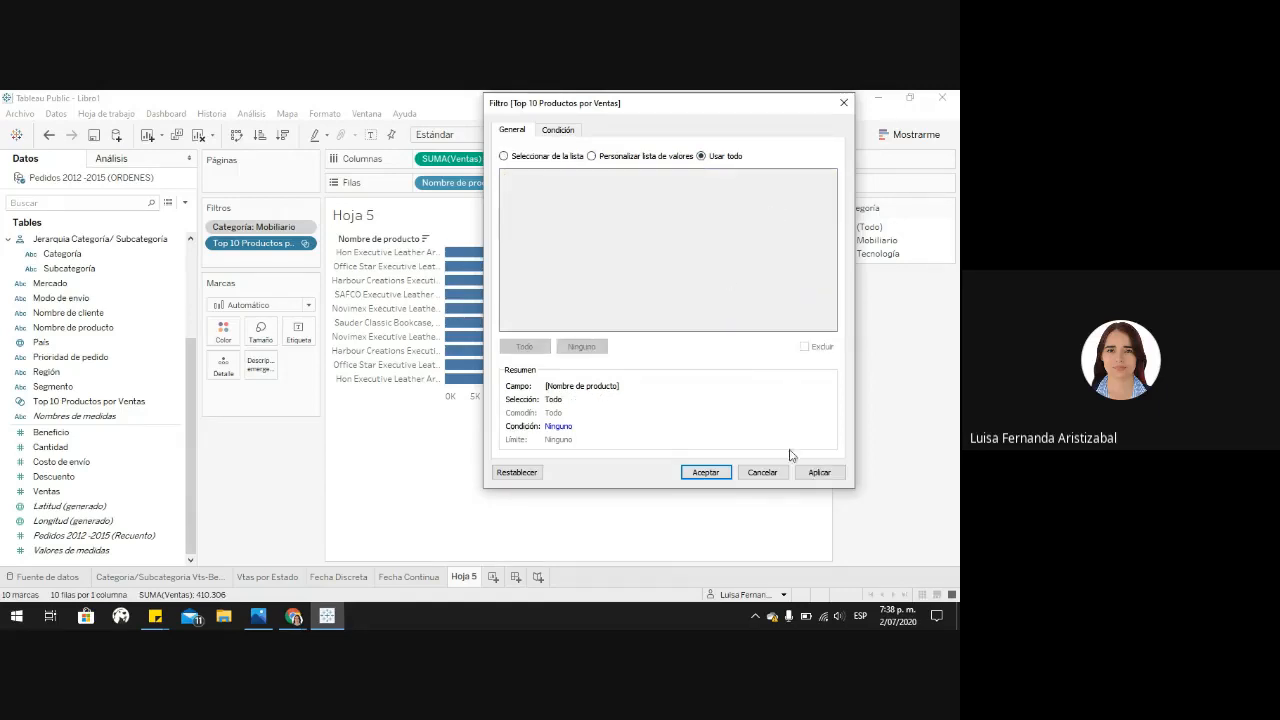
click(818, 473)
click(705, 473)
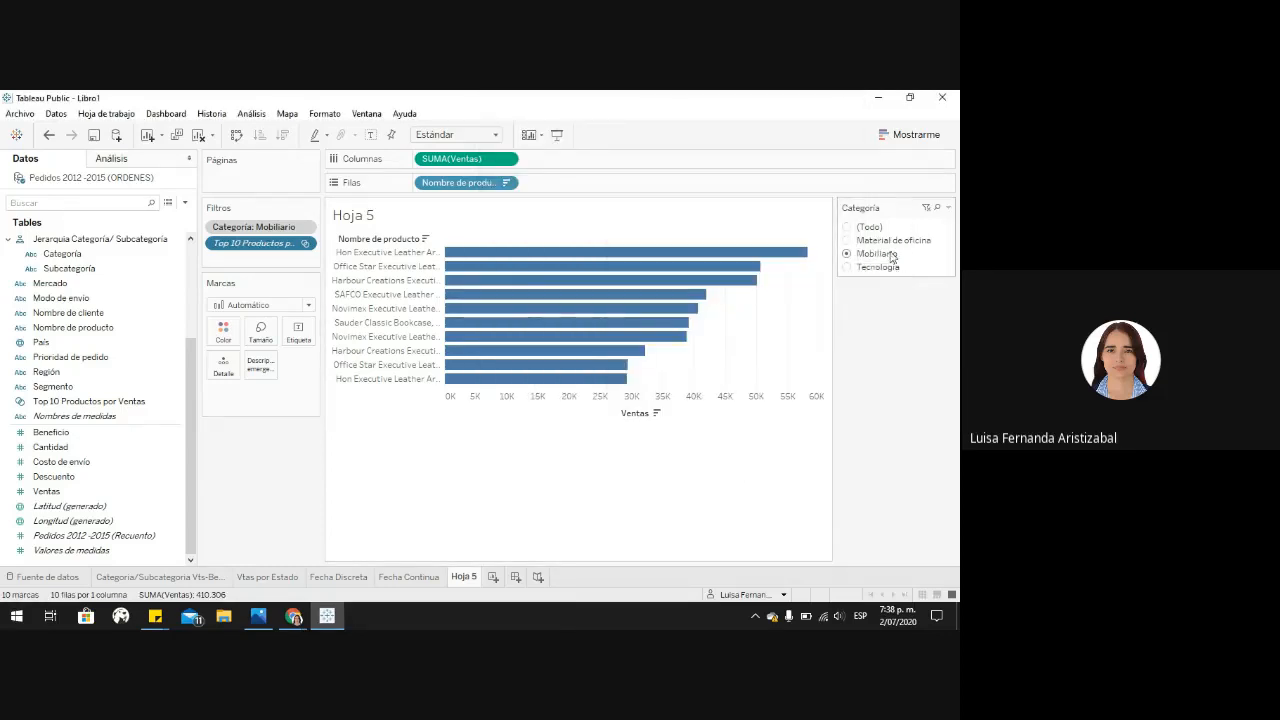
click(848, 241)
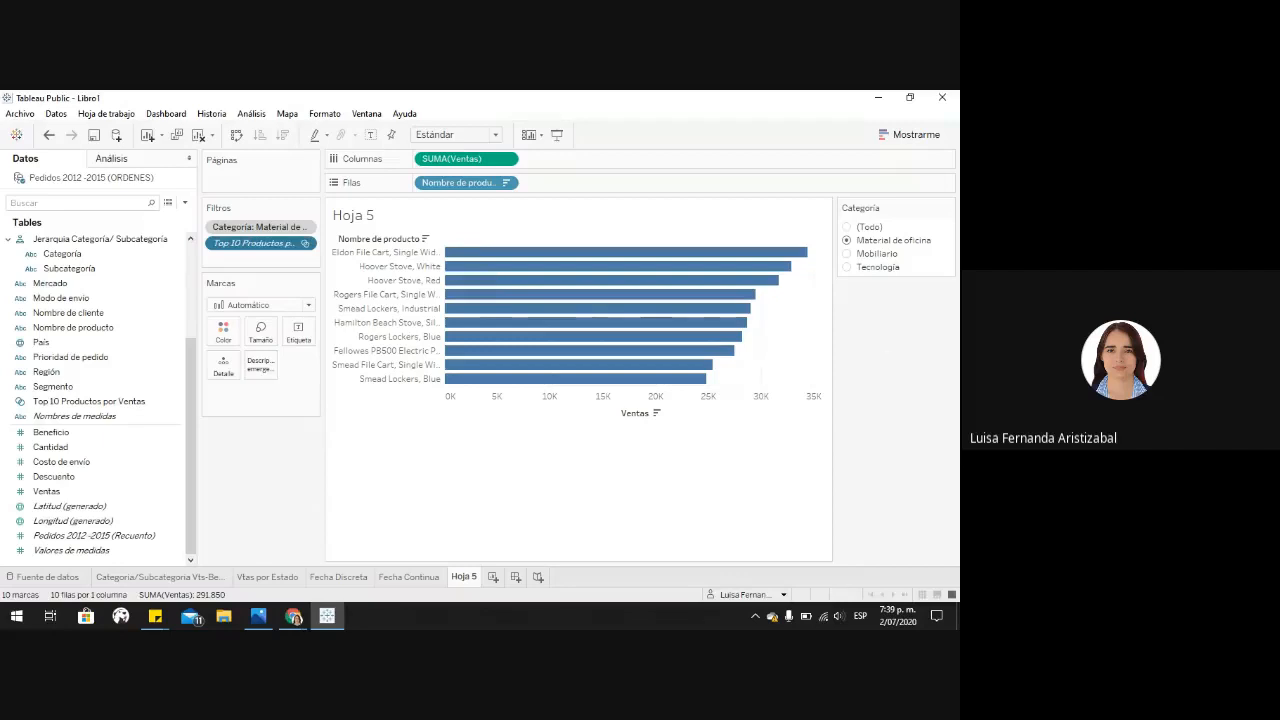
Step: Rename the Hoja 5 worksheet as Top 10 Productos-Ventas
double_click(467, 579)
key(BackSpace)
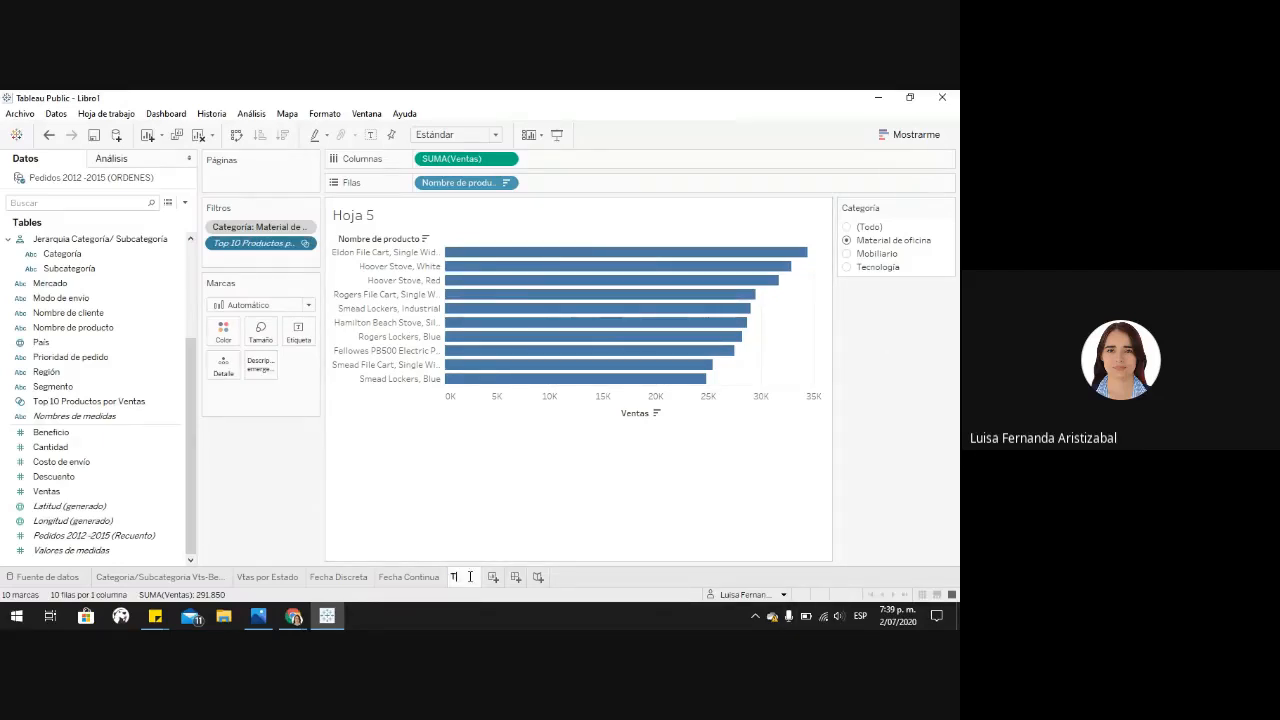
text(Top 10)
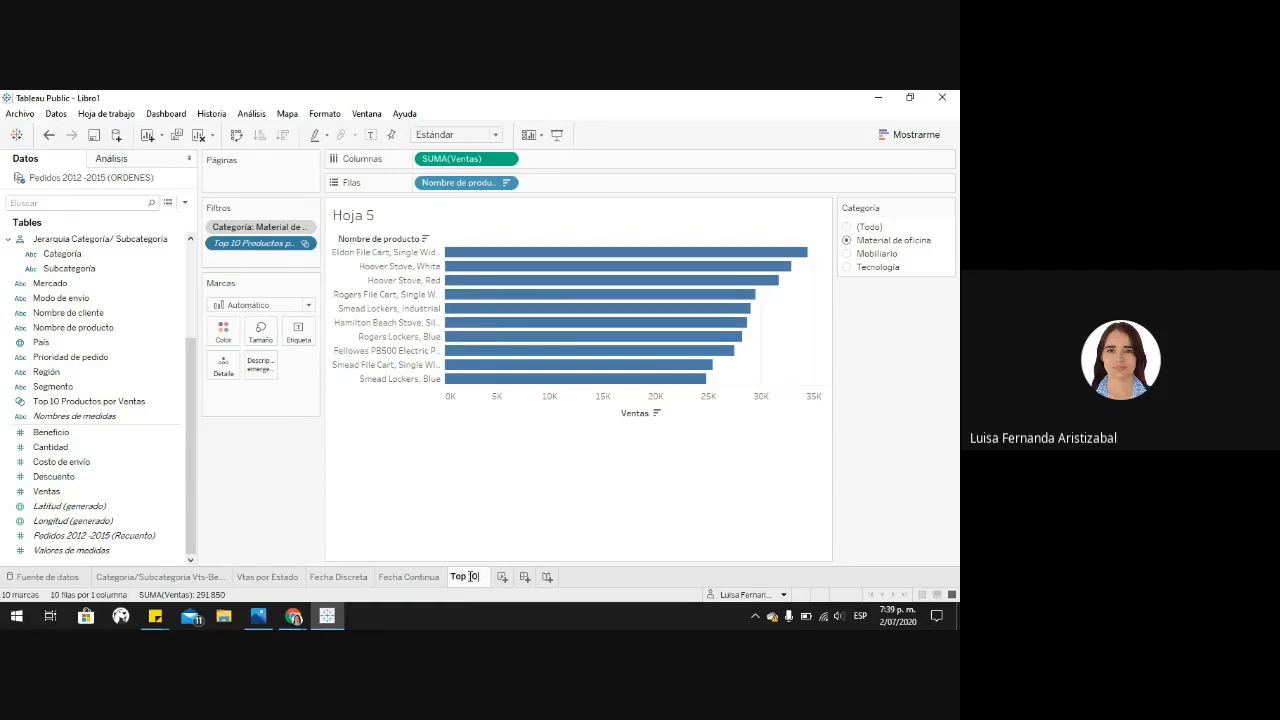
text( Product)
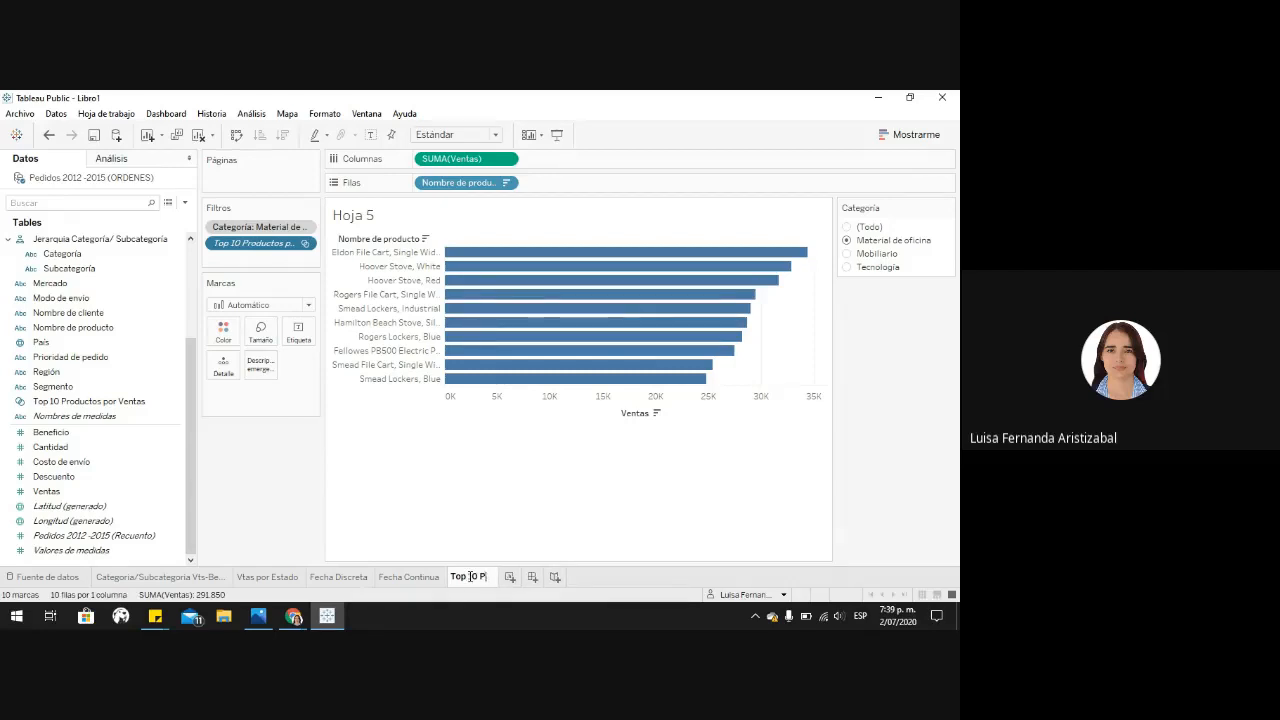
key(BackSpace)
key(BackSpace)
key(BackSpace)
text(uctos-ventas)
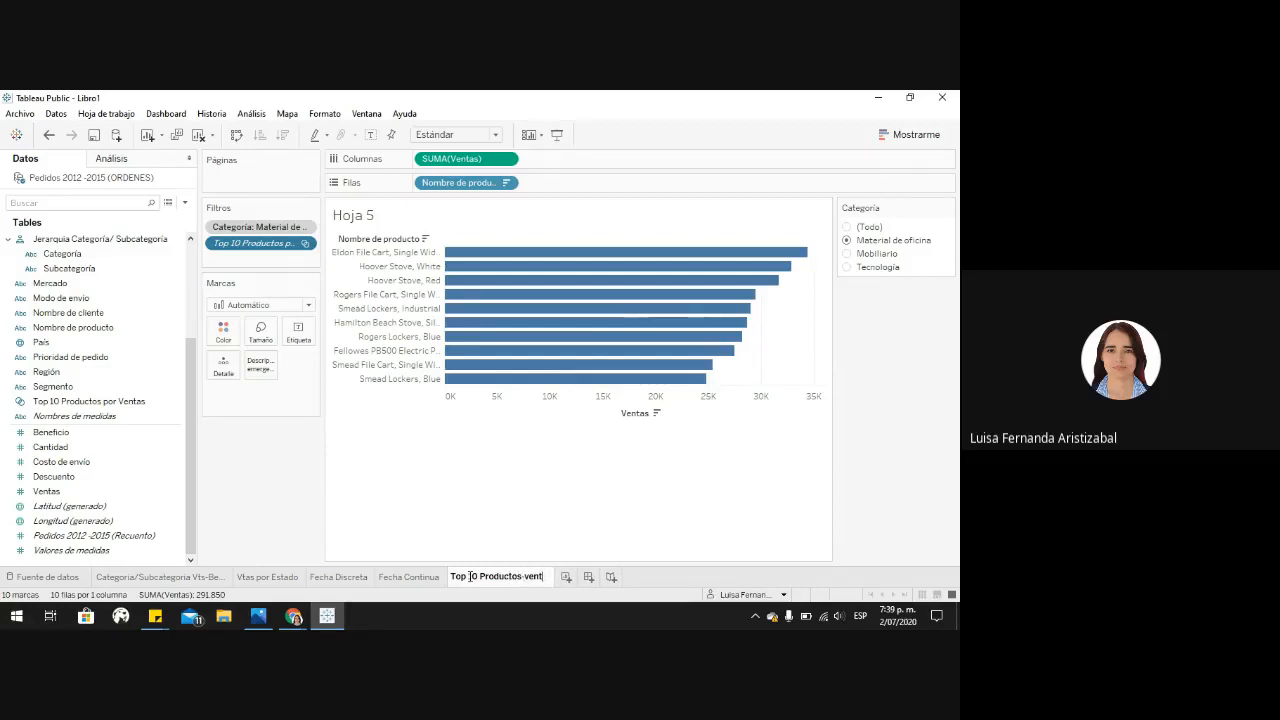
key(BackSpace)
key(BackSpace)
key(BackSpace)
key(BackSpace)
key(BackSpace)
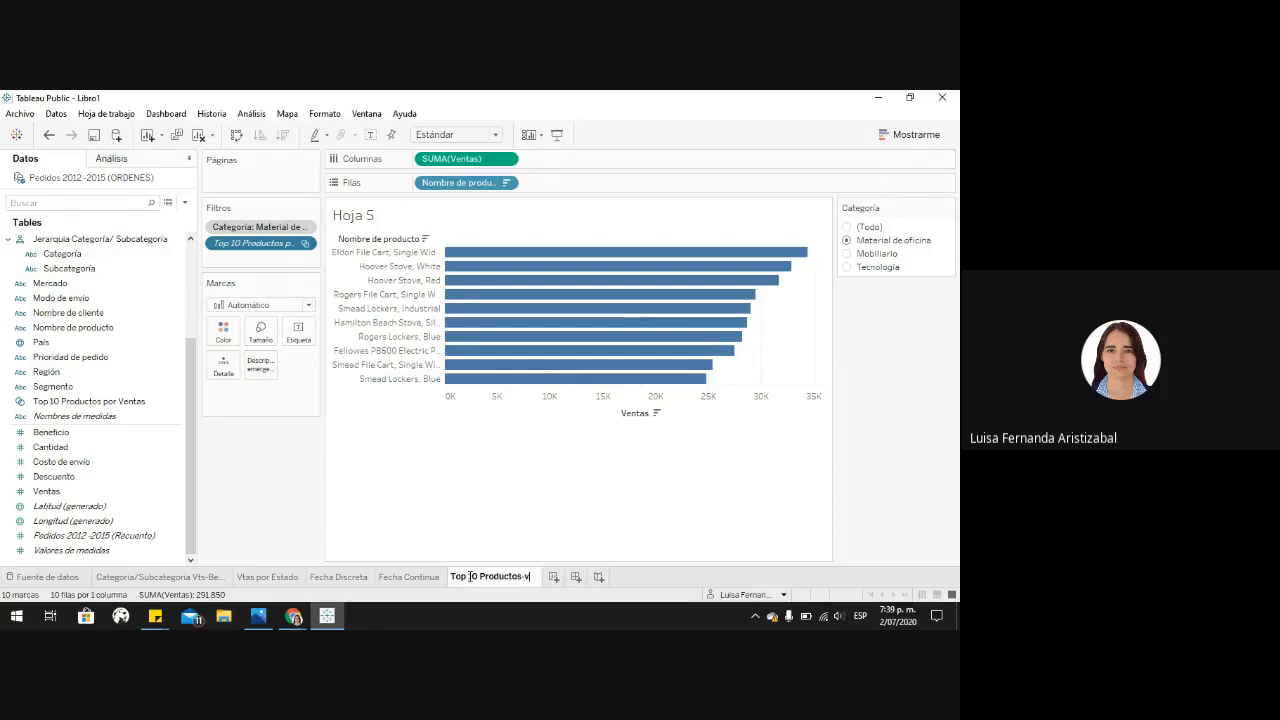
key(BackSpace)
text(Ventas)
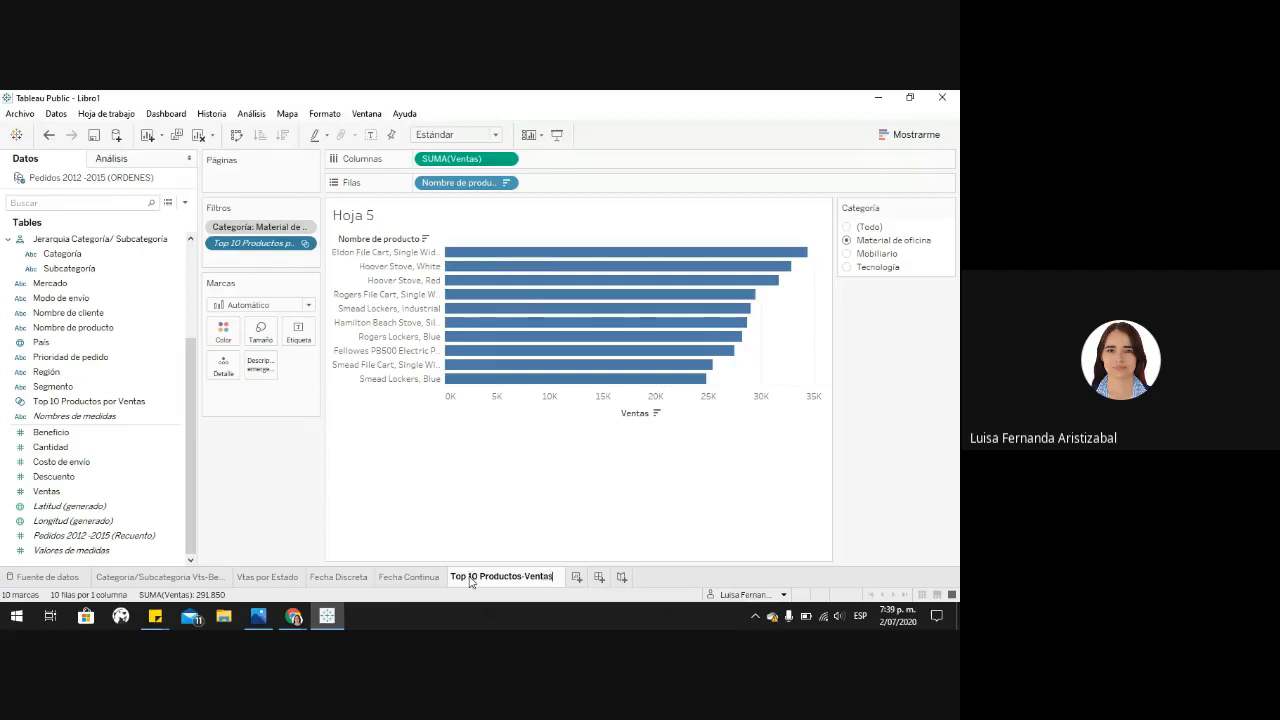
key(Return)
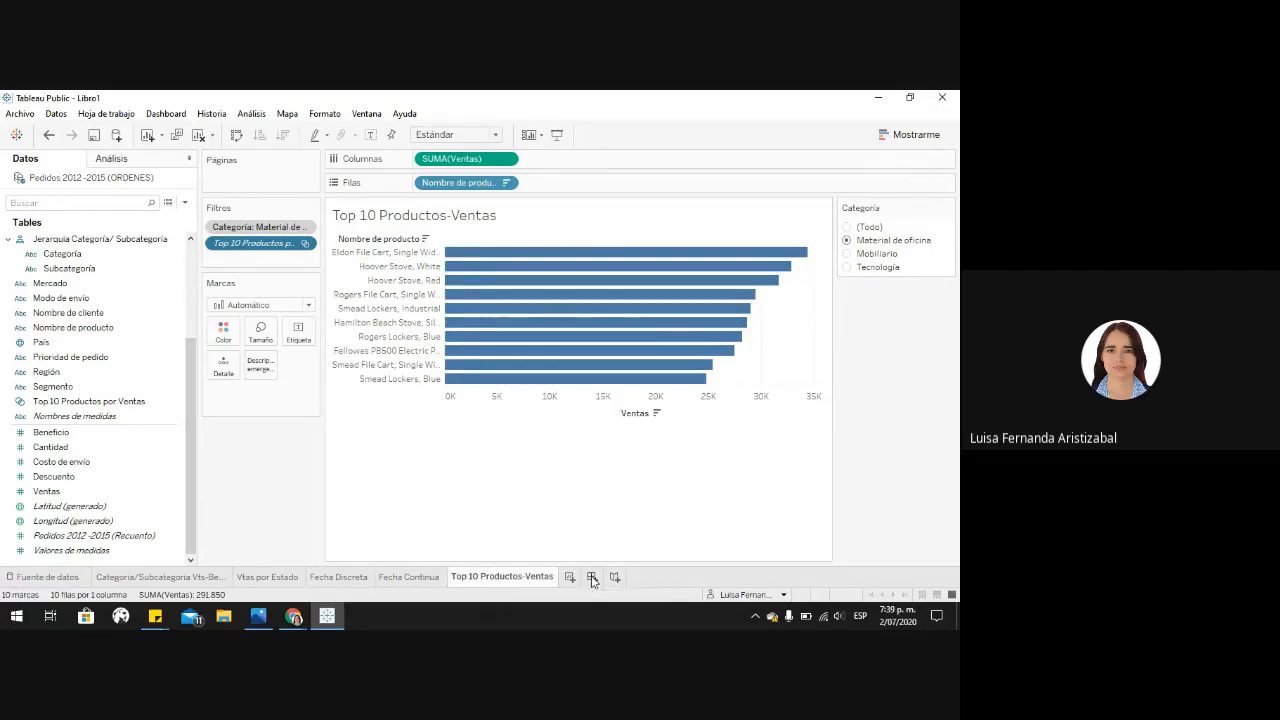
Step: Create a new dashboard and set its size to Automático
click(592, 578)
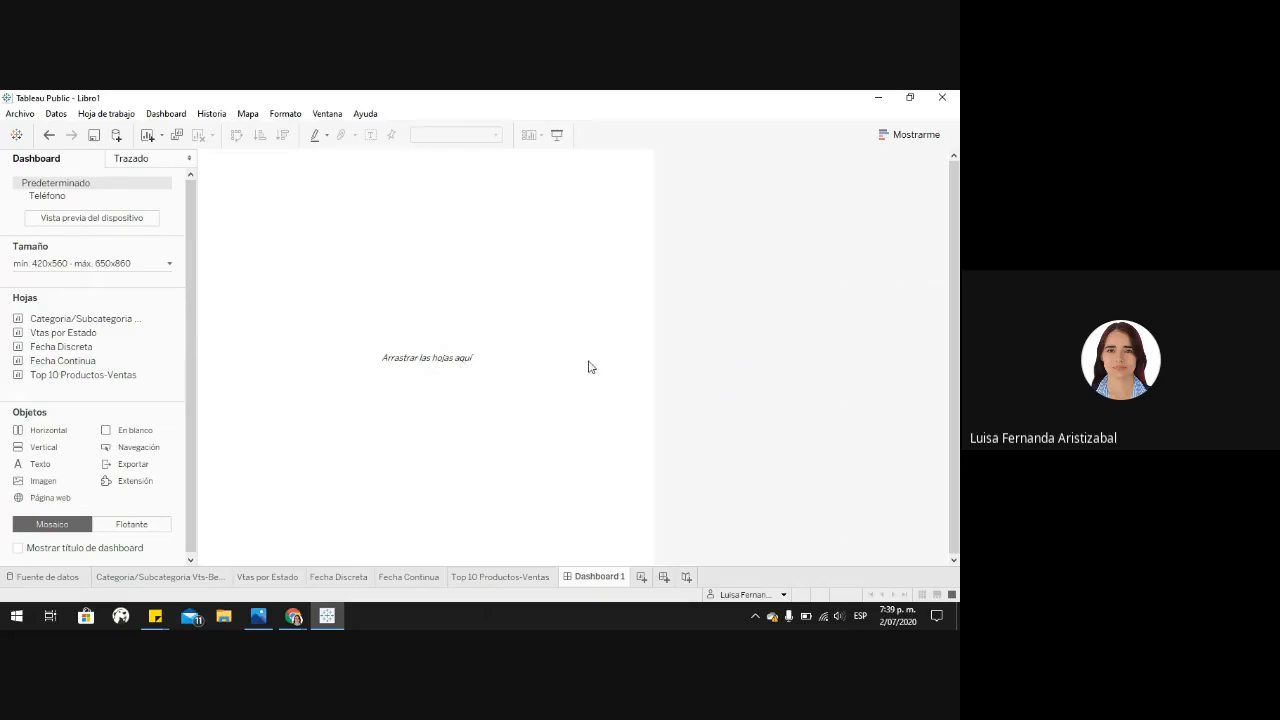
click(45, 263)
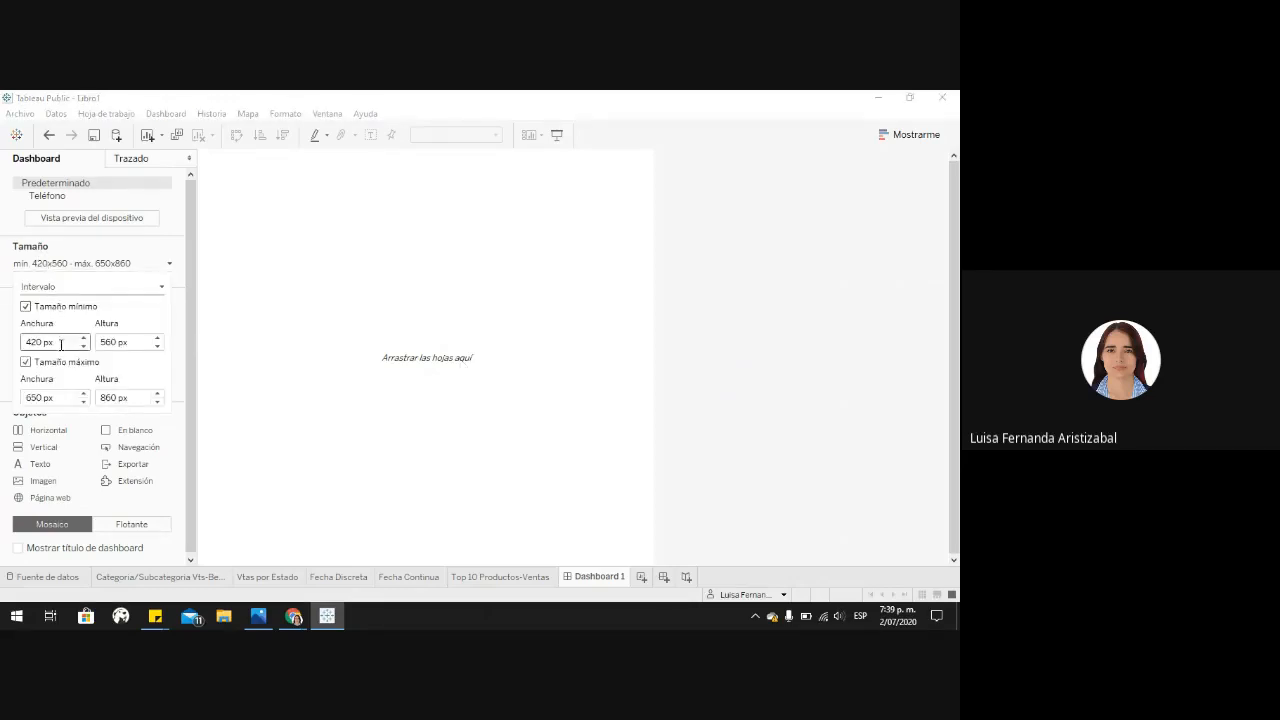
click(160, 288)
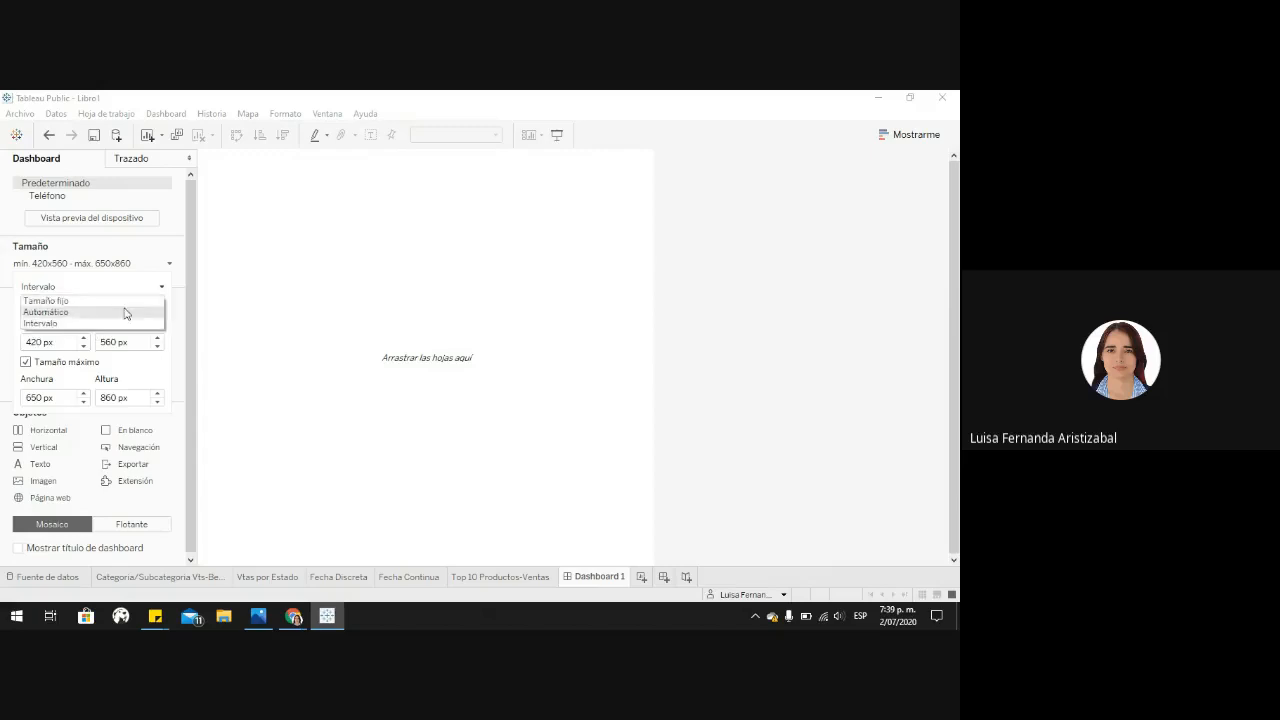
click(115, 301)
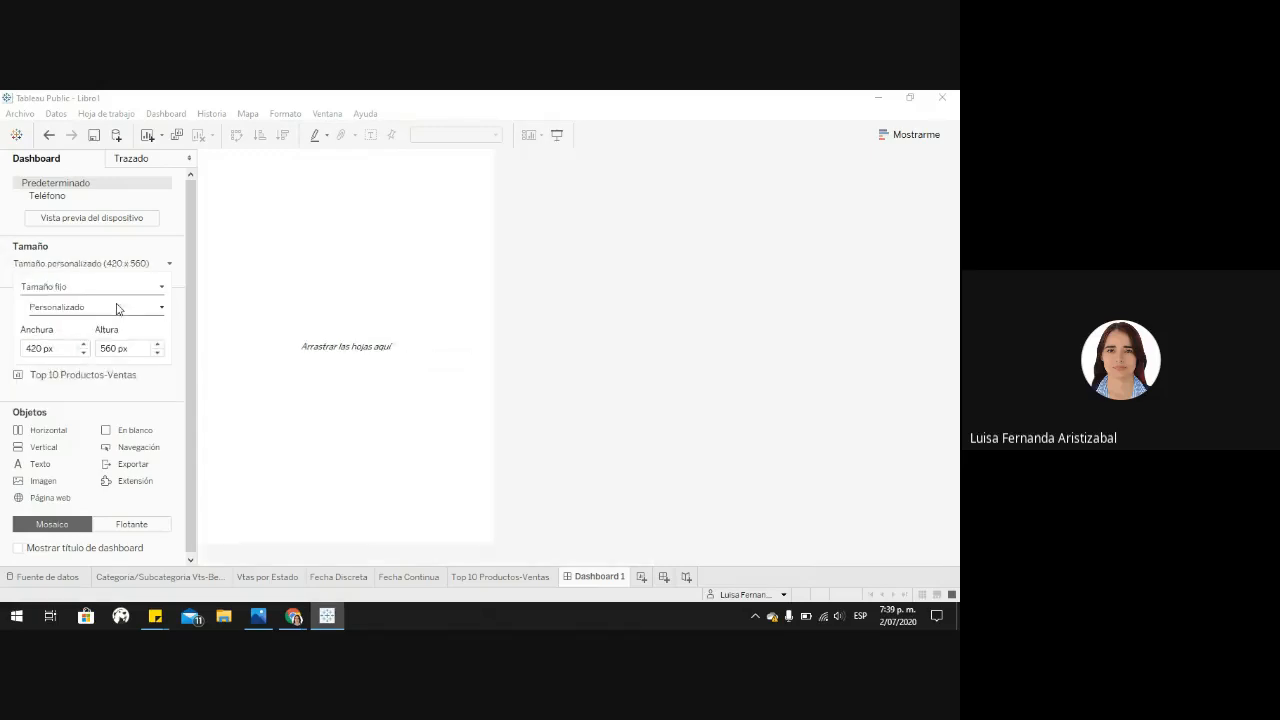
click(114, 286)
click(106, 309)
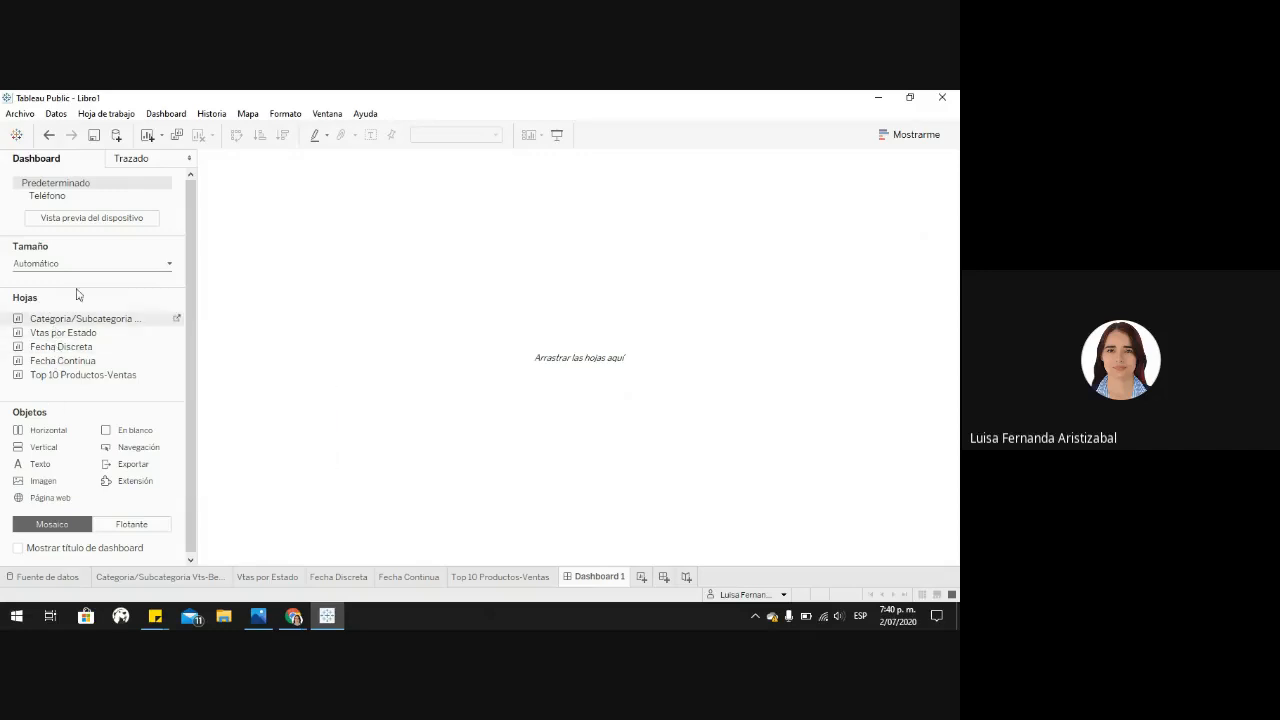
Step: Add the Vtas por Estado map to the dashboard and place the Fecha Continua sheet across the full width beneath it
mouse_move(130, 320)
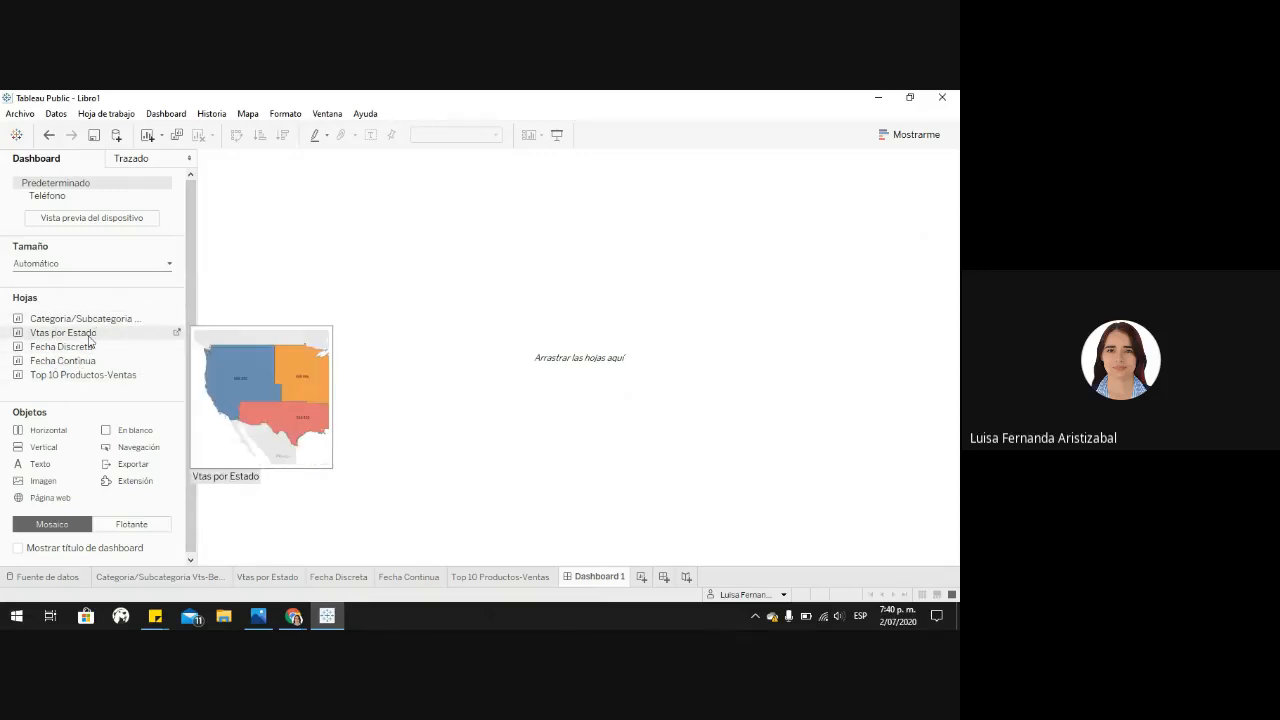
mouse_move(90, 333)
mouse_down()
mouse_move(215, 328)
mouse_move(60, 337)
mouse_move(308, 290)
mouse_up()
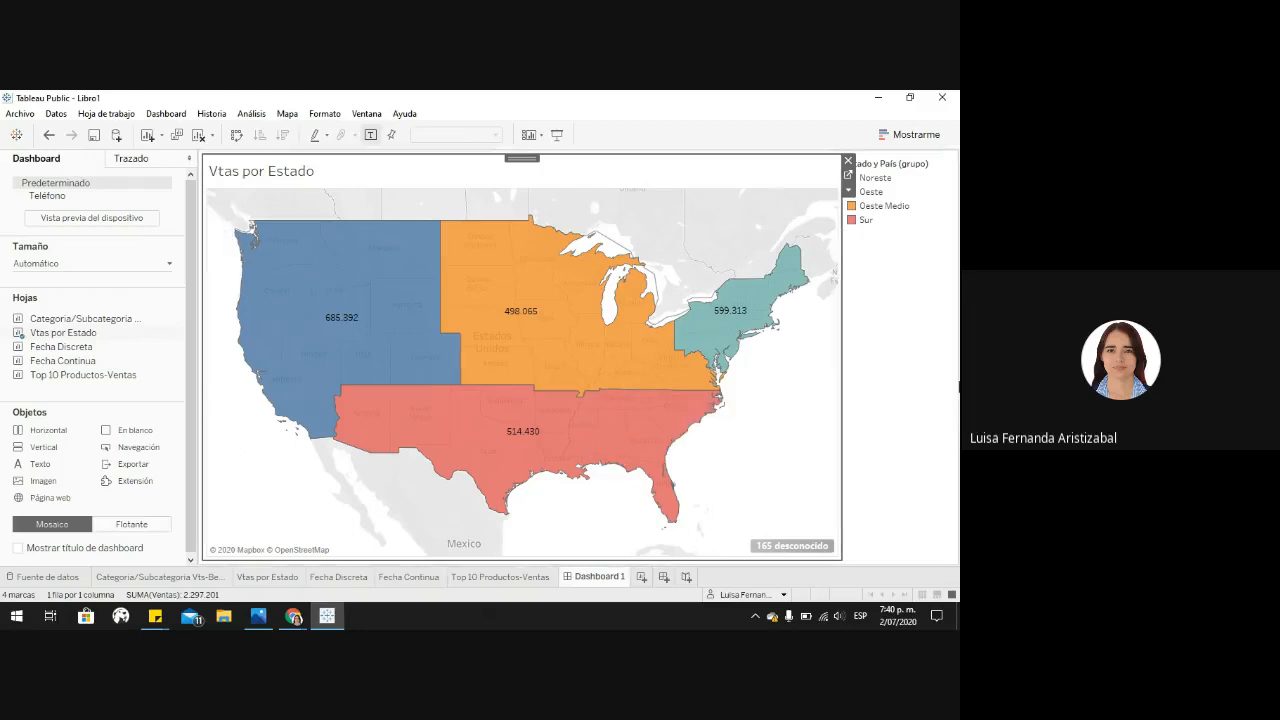
mouse_move(64, 374)
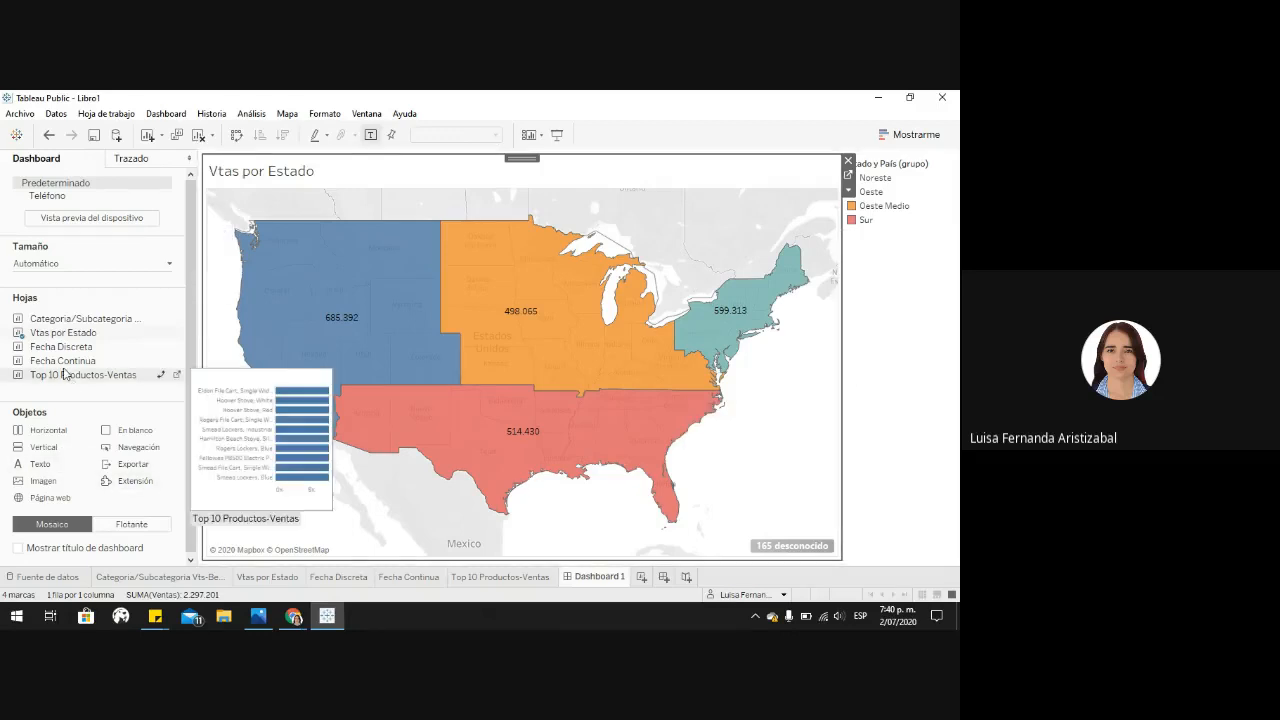
drag(70, 366, 297, 541)
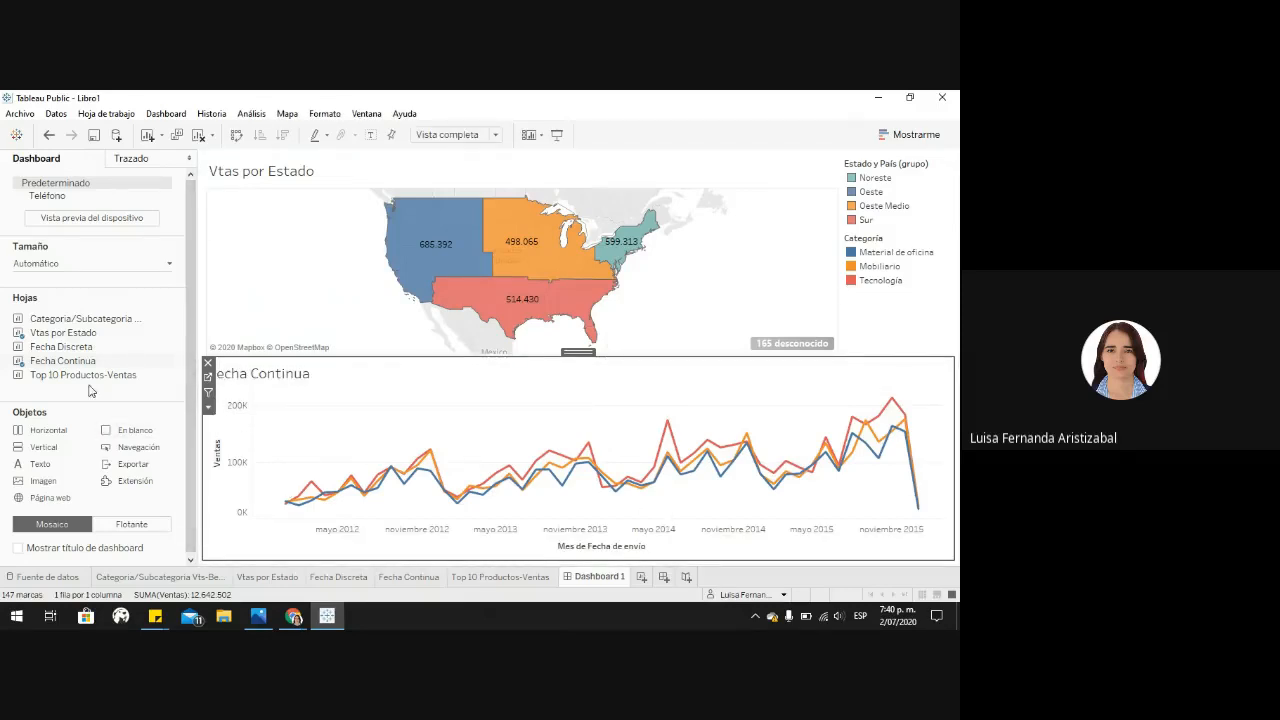
Step: Place the Categoria/Subcategoria Vts-Beneficio sheet on the dashboard, to the left of the Fecha Continua chart
mouse_move(85, 325)
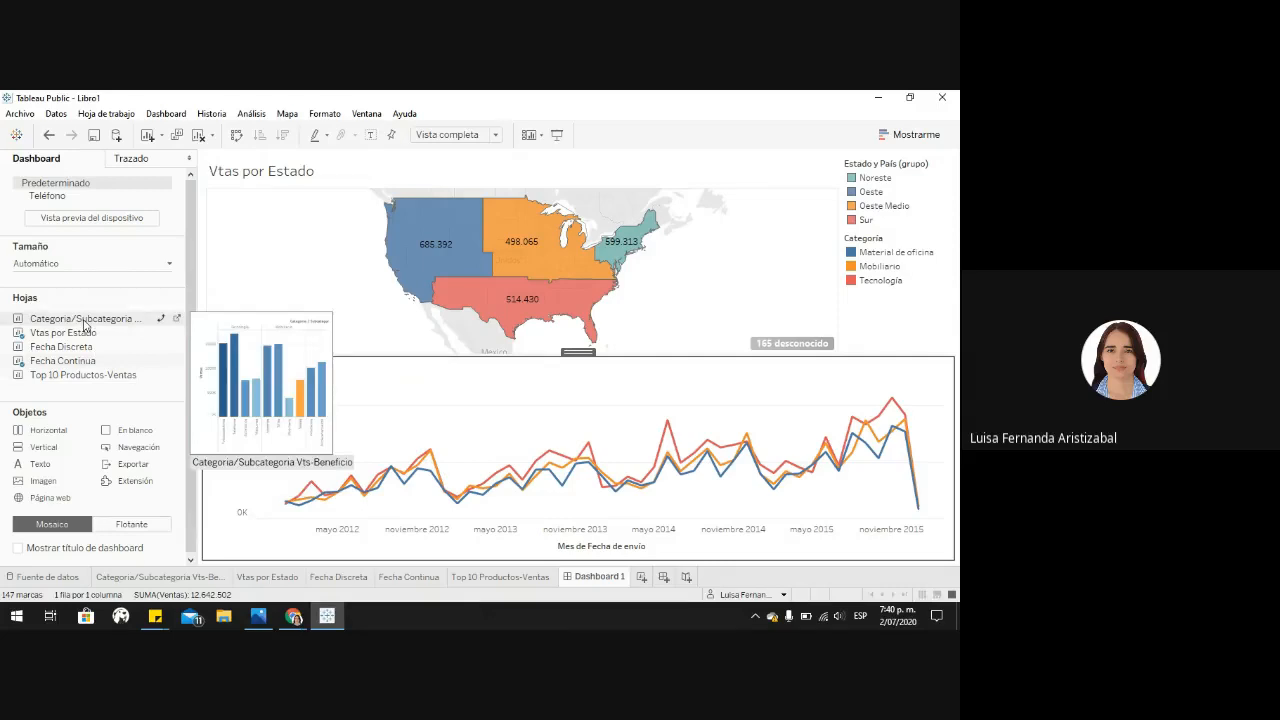
drag(85, 325, 238, 435)
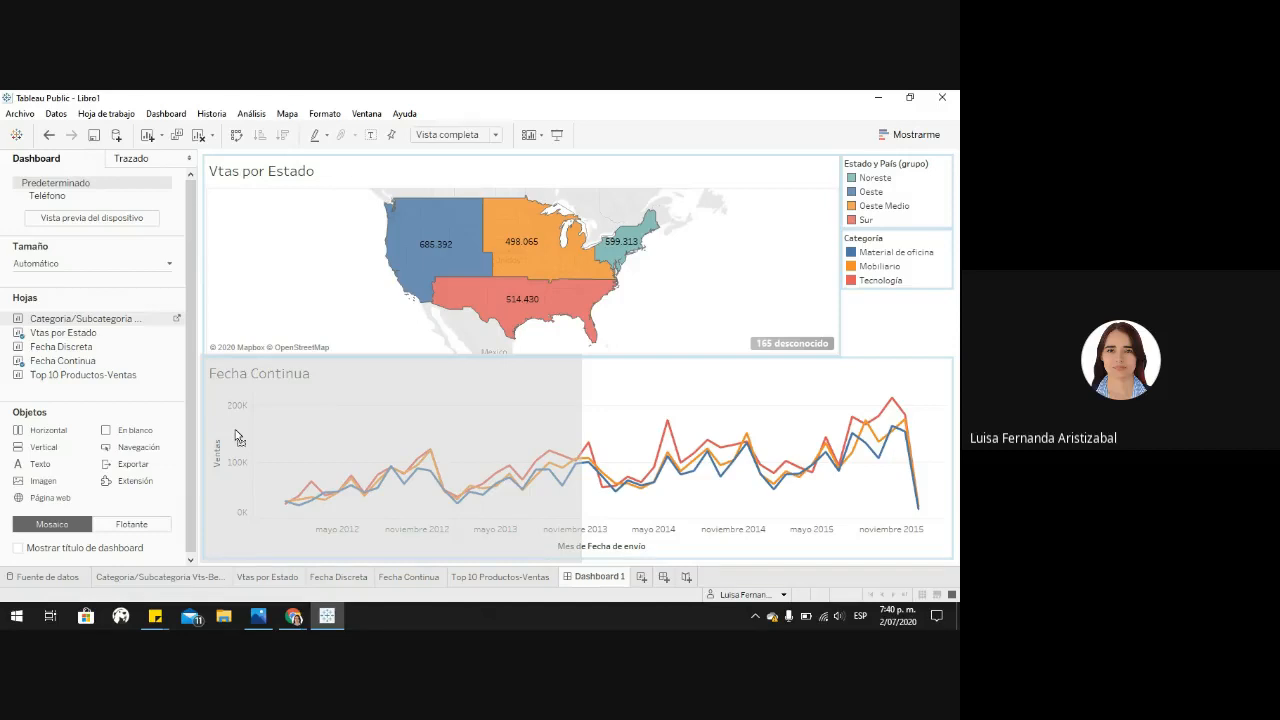
drag(238, 437, 238, 437)
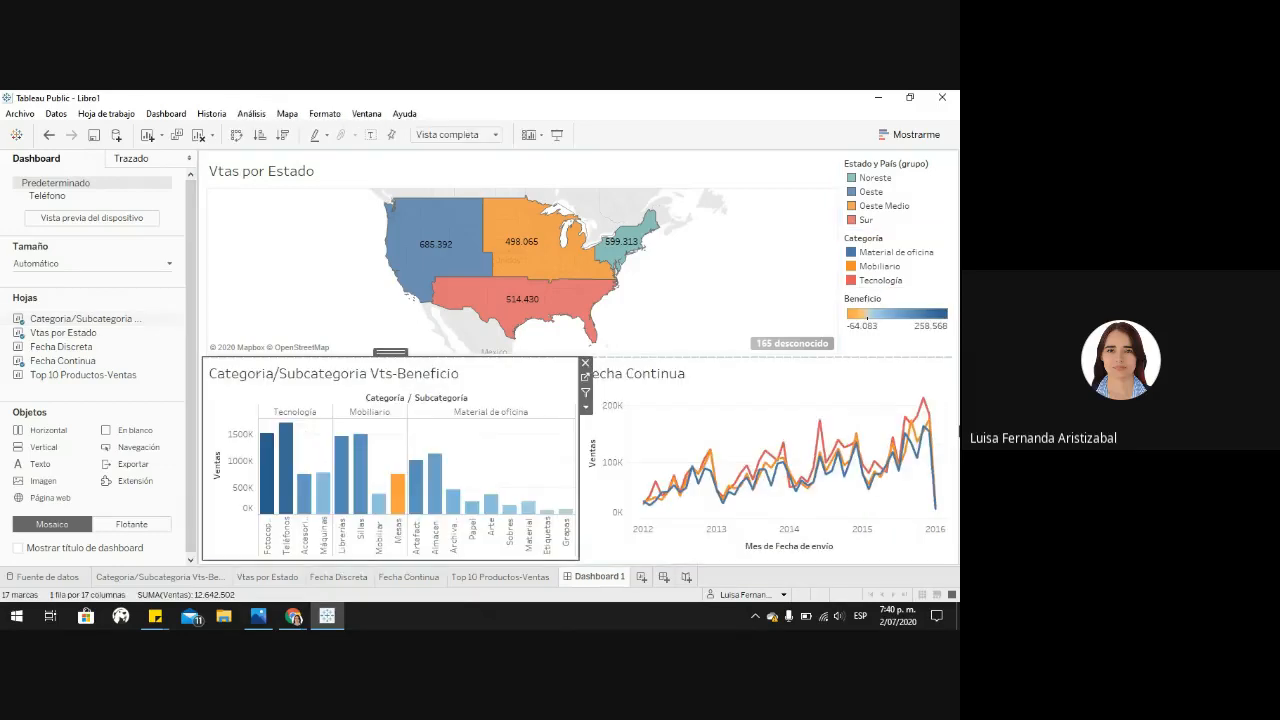
Step: Set the Vtas por Estado map to act as a filter for the other dashboard sheets
mouse_move(430, 500)
click(788, 218)
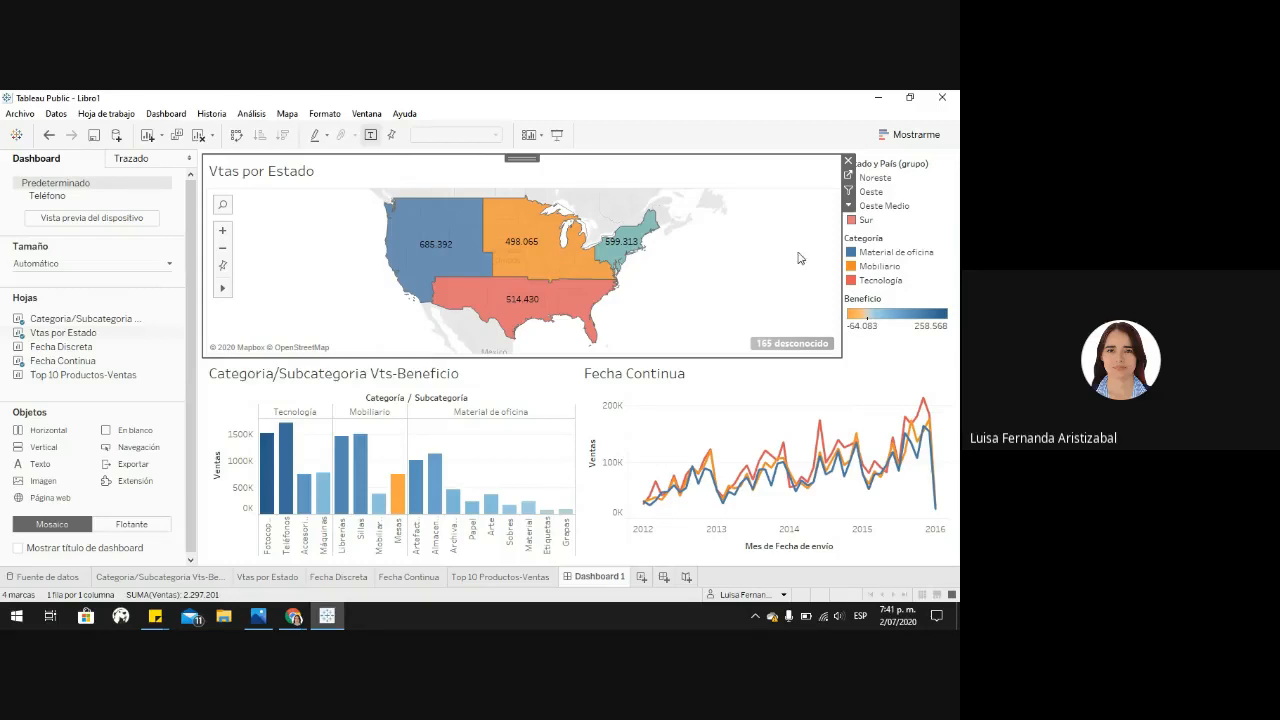
click(849, 192)
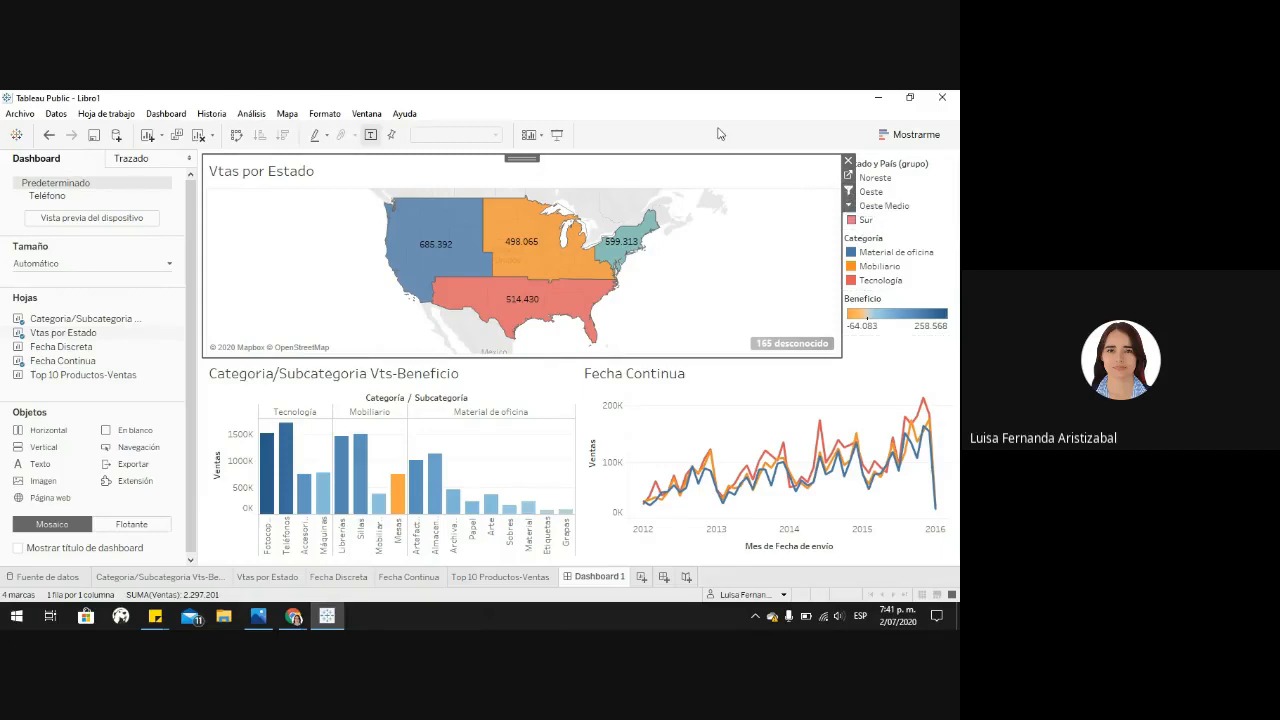
Step: Check the filtering by selecting the Oeste, Oeste Medio and Sur regions on the map in turn, clearing each selection
mouse_move(445, 255)
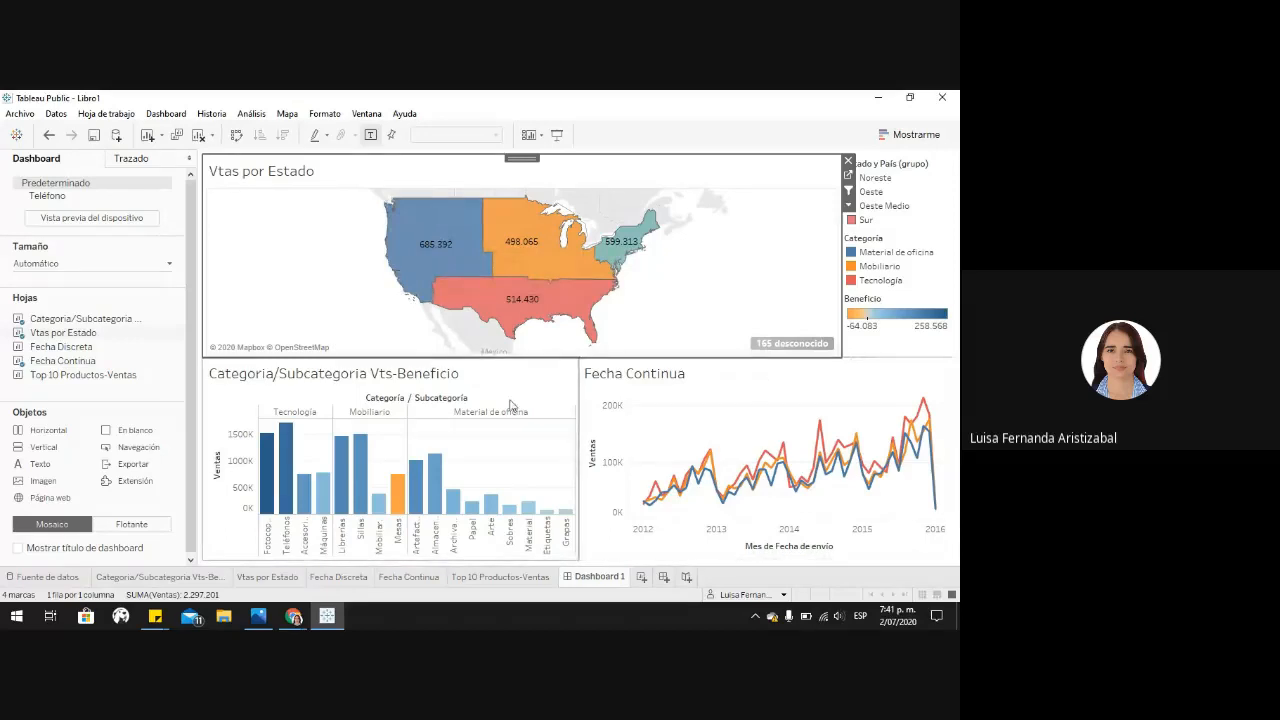
click(446, 257)
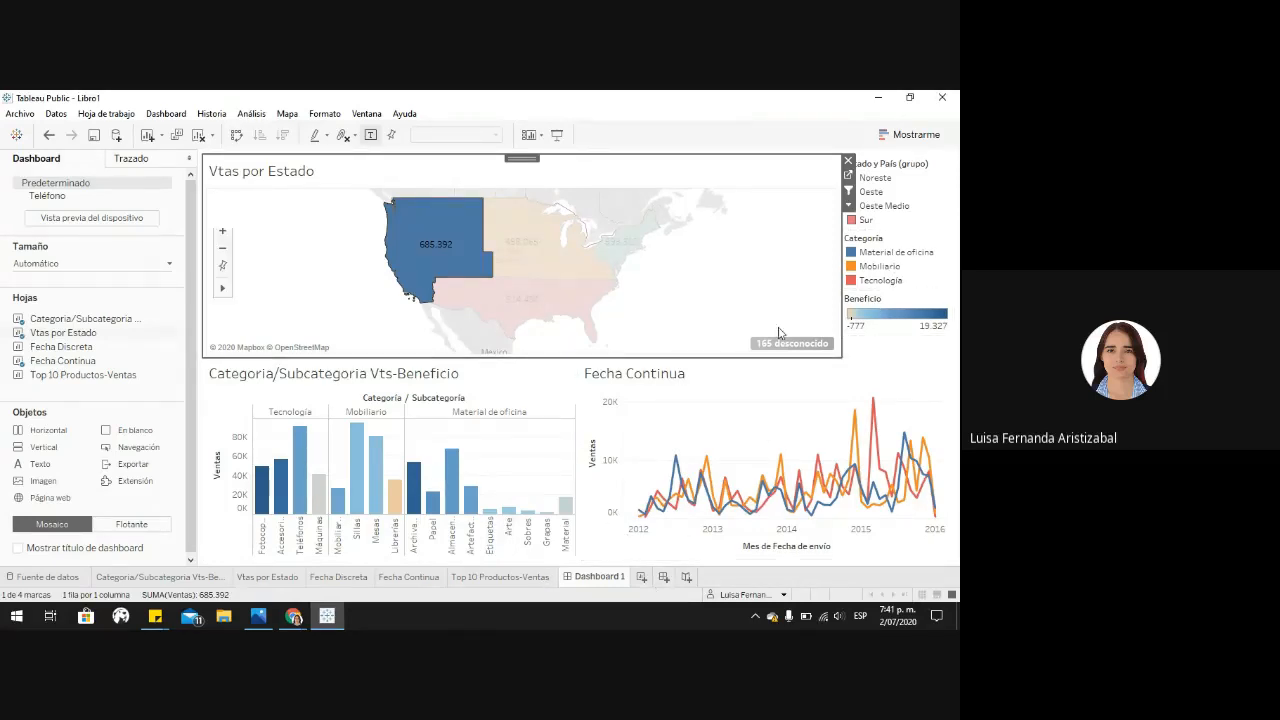
click(450, 231)
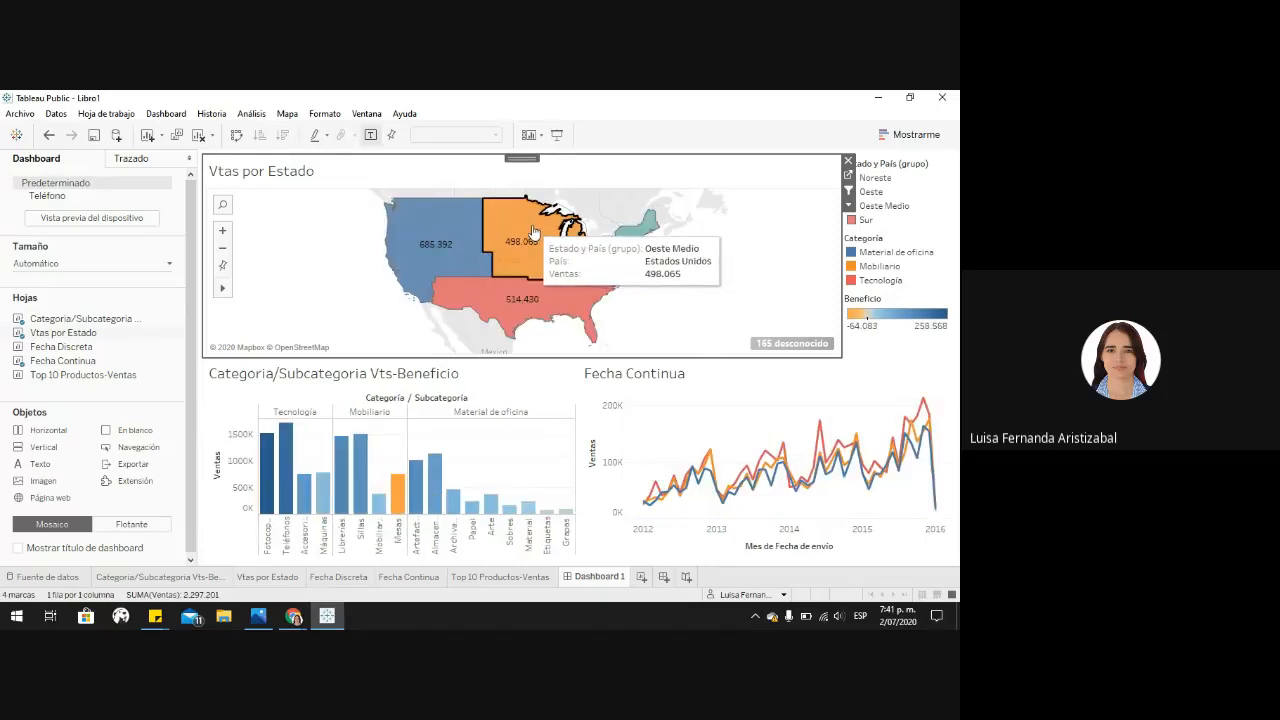
click(533, 232)
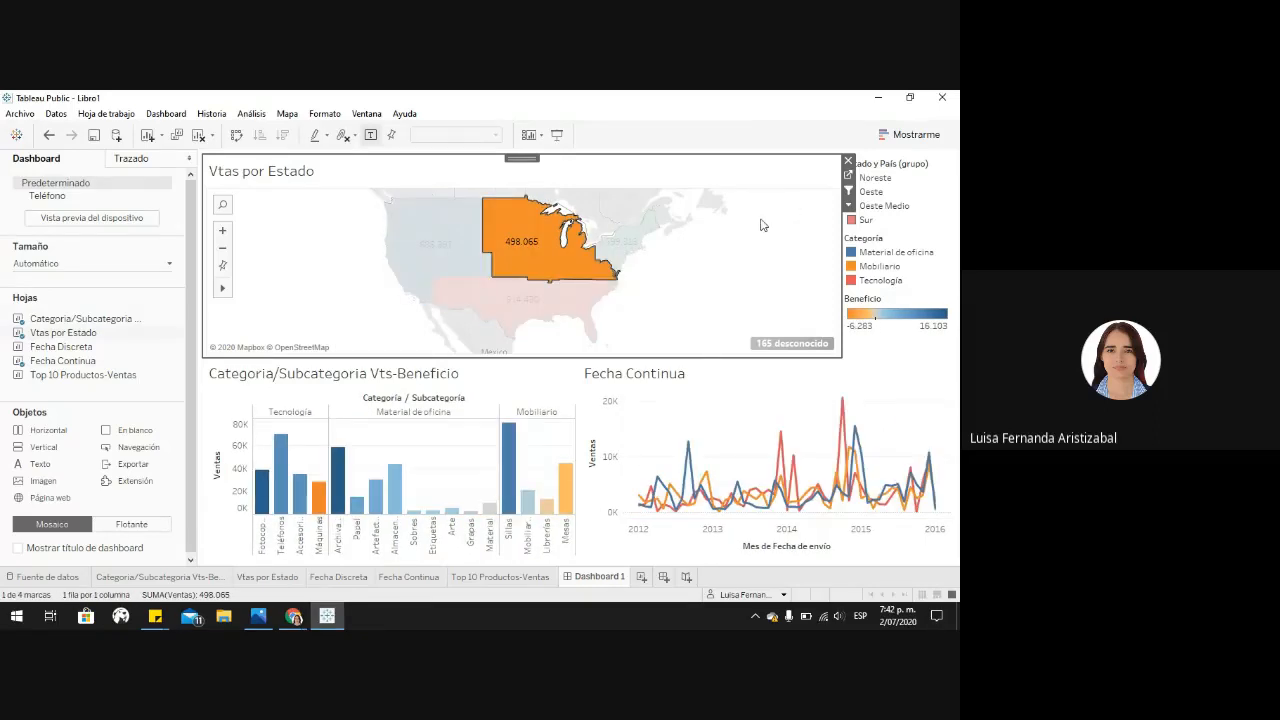
click(600, 265)
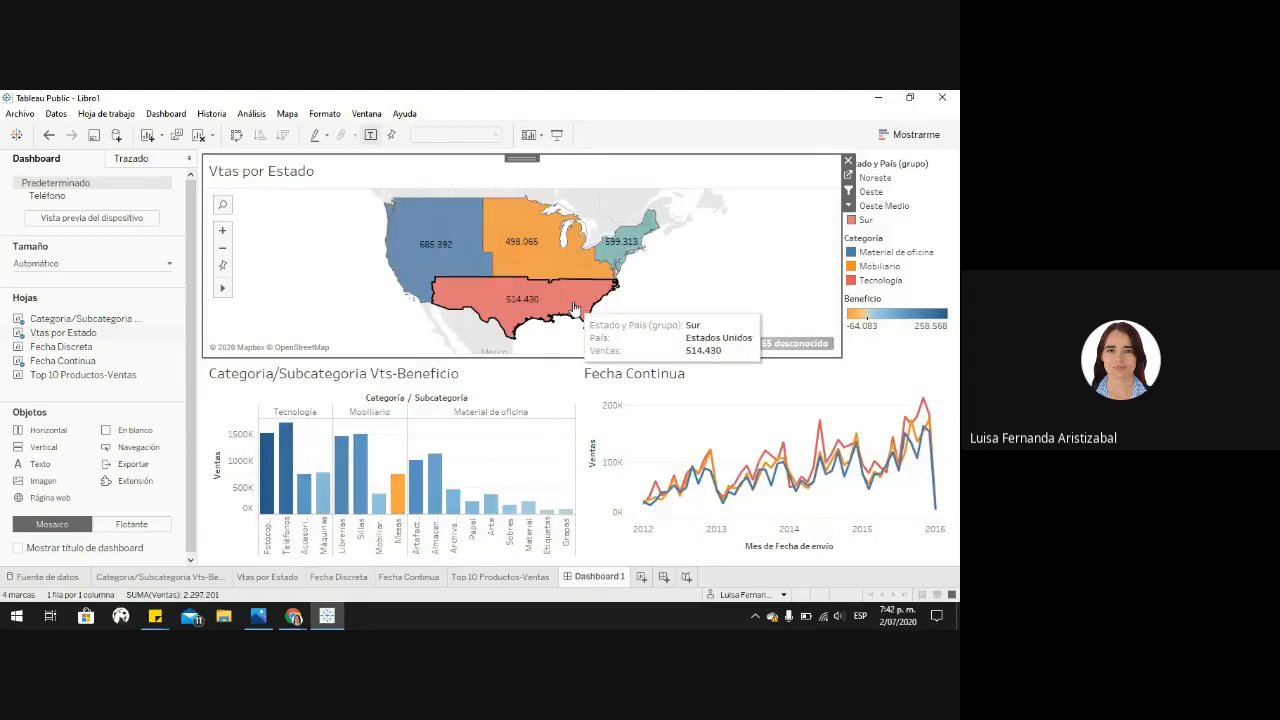
click(574, 308)
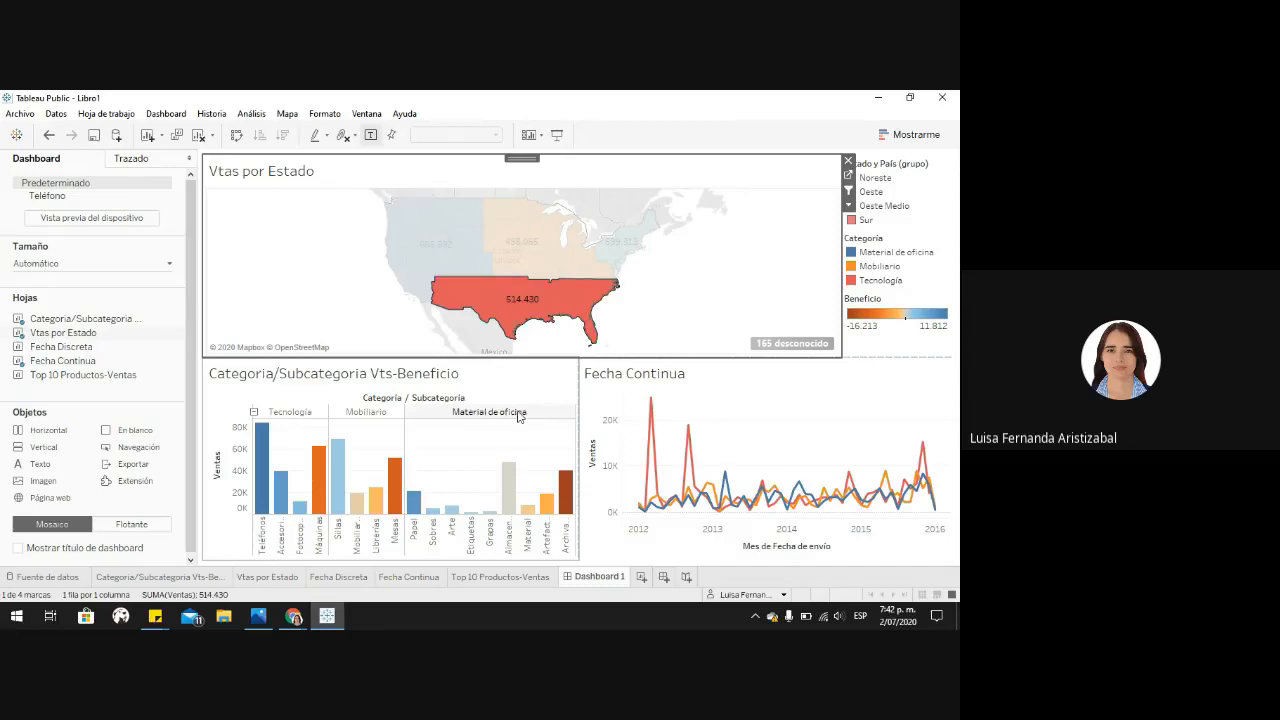
mouse_move(567, 505)
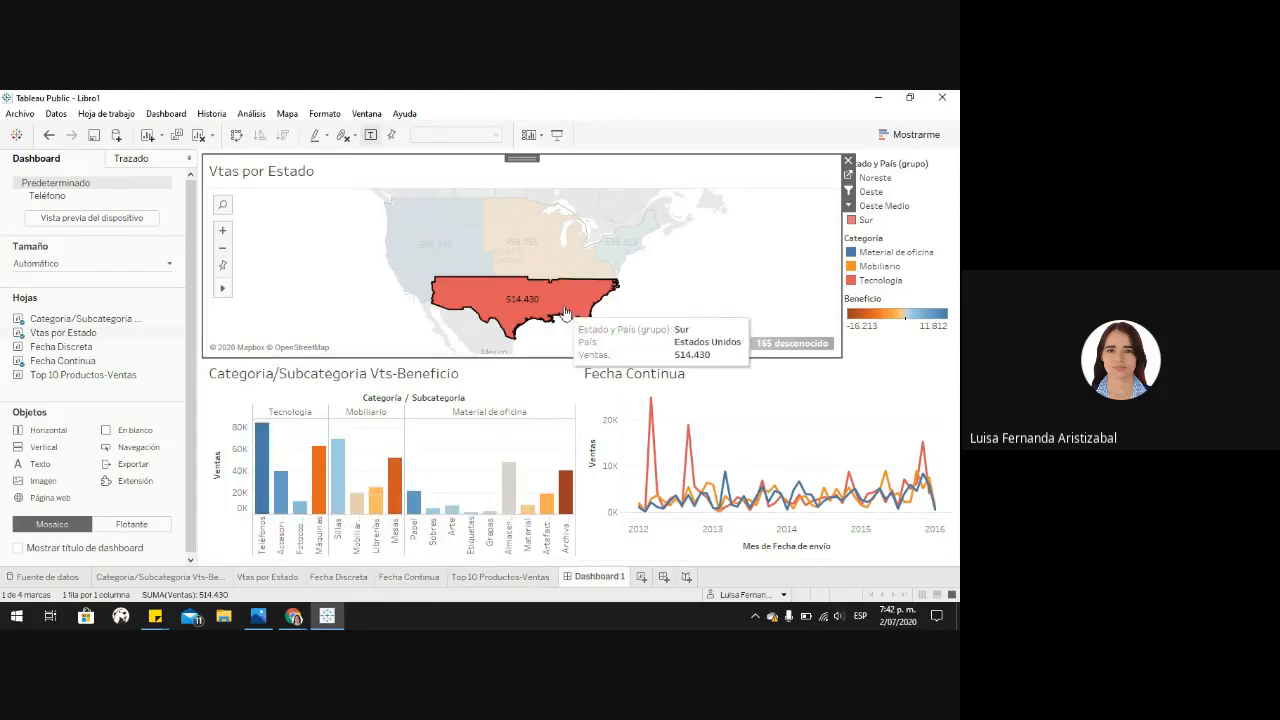
click(752, 284)
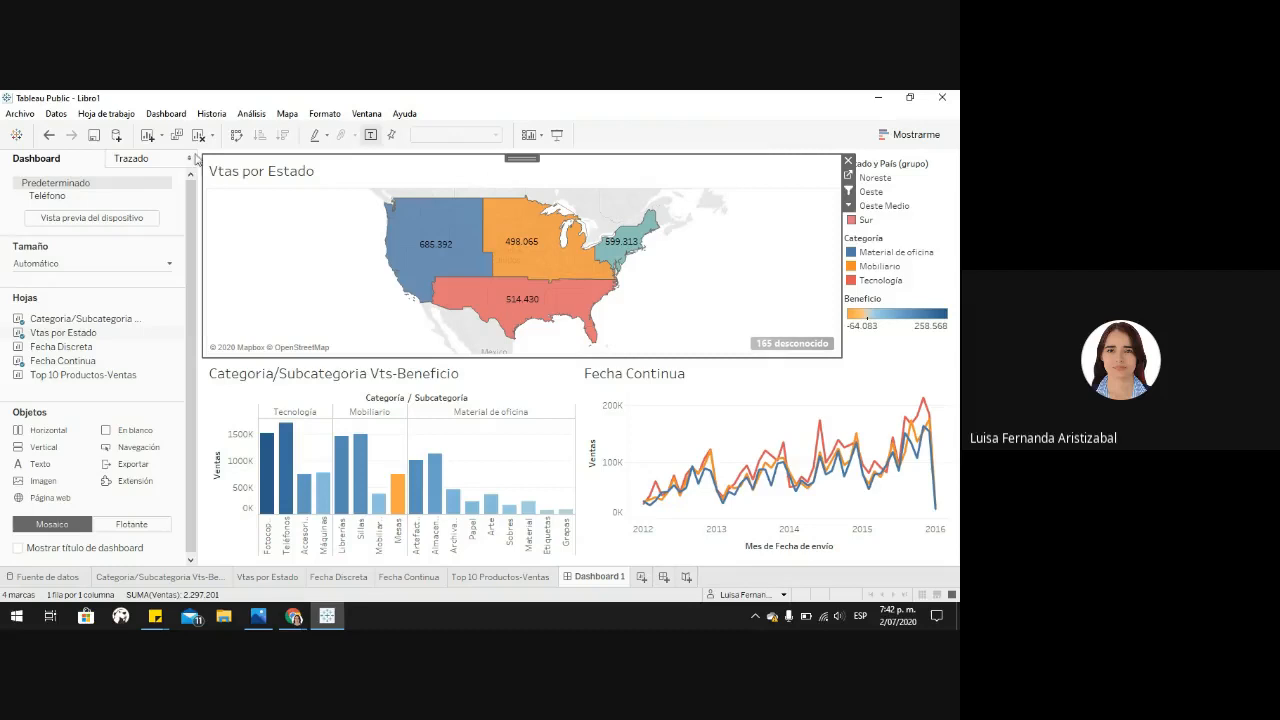
Step: Show the dashboard title and replace its text with SESION 2, centred
click(166, 116)
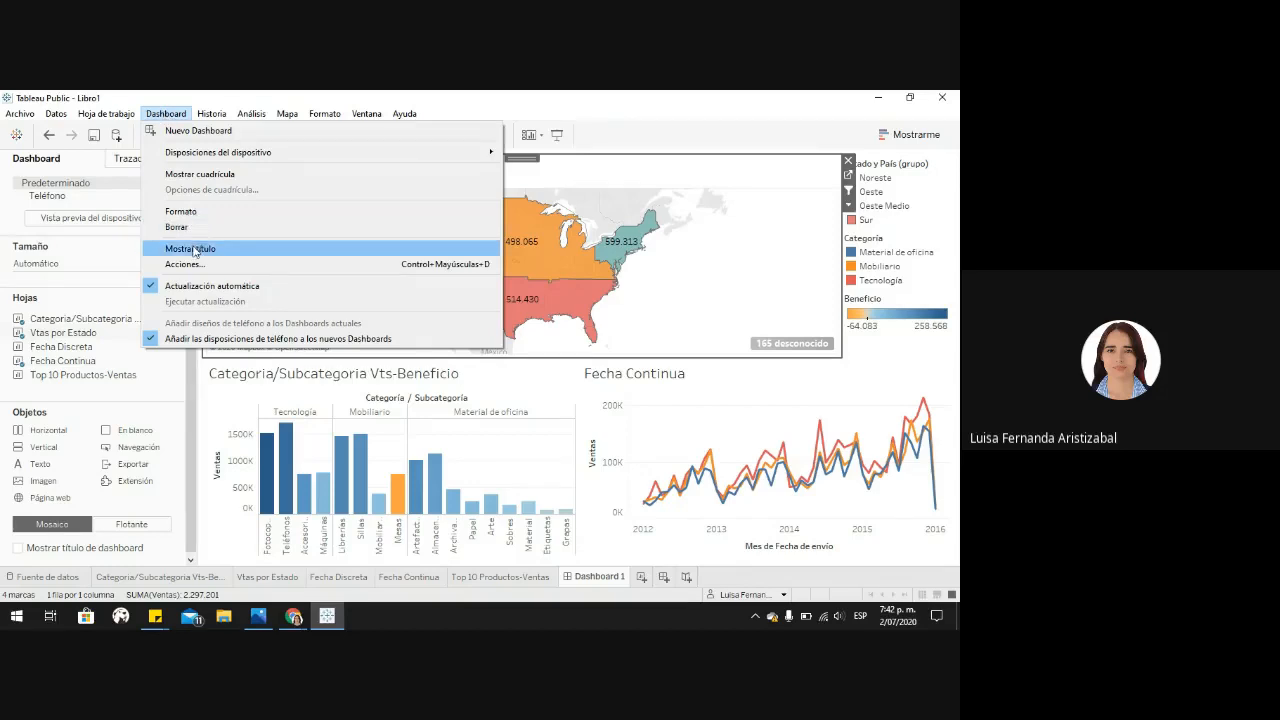
click(195, 249)
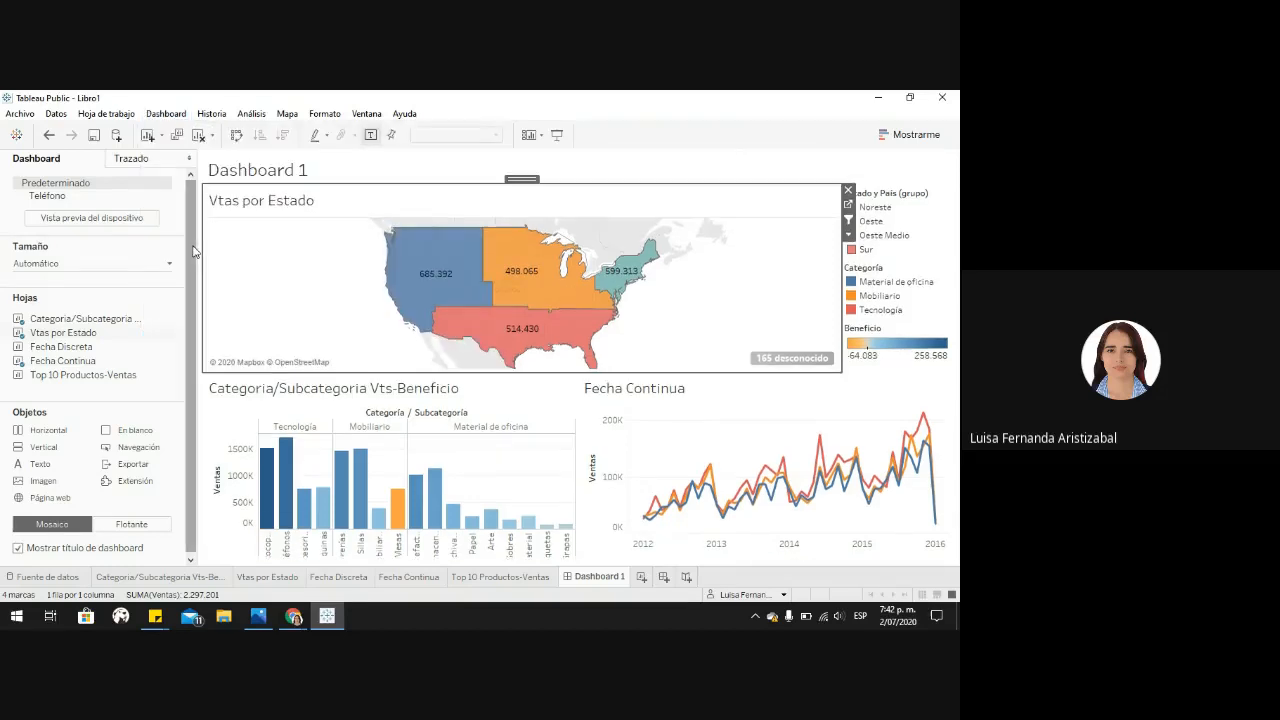
double_click(300, 174)
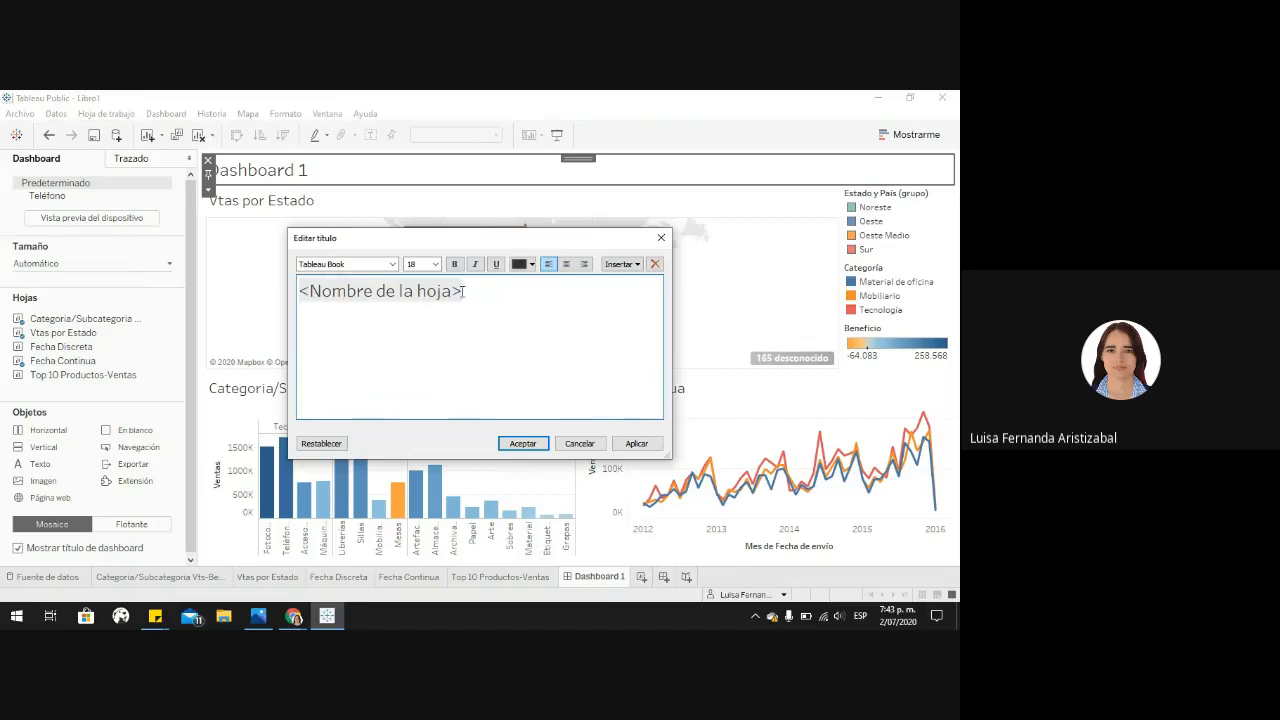
key(ctrl+a)
key(BackSpace)
text(SE)
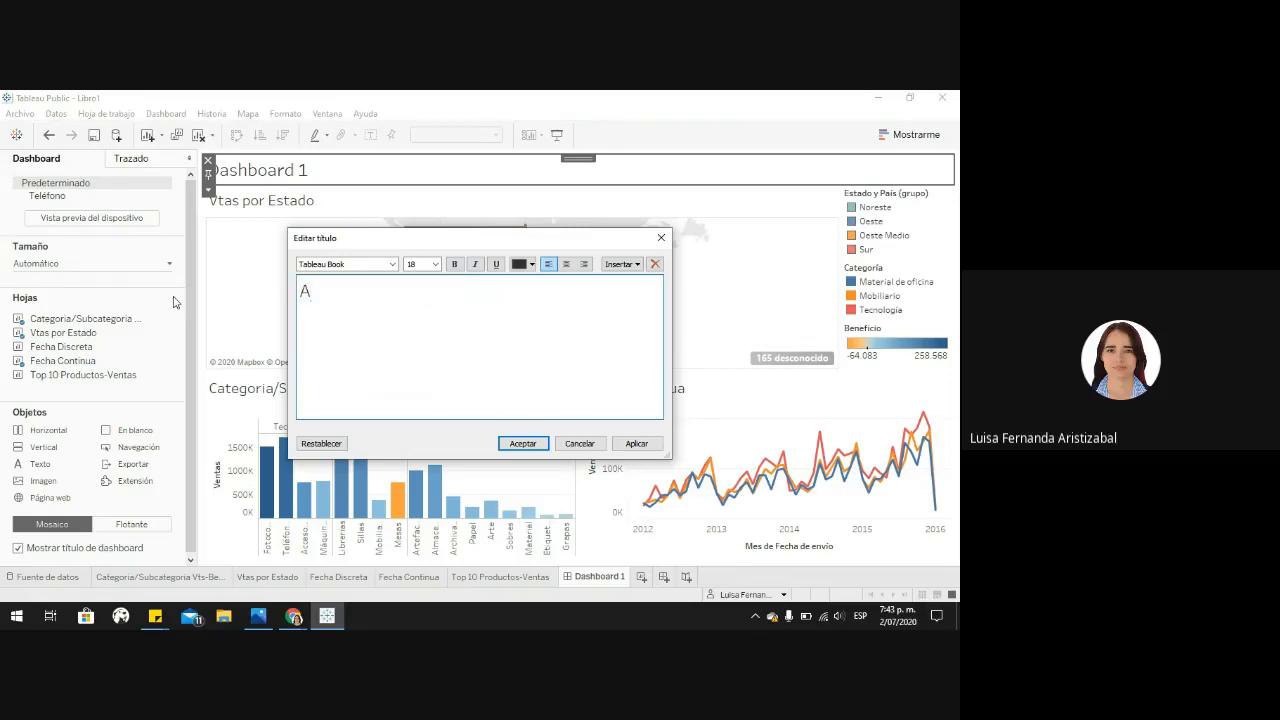
text(SION 2)
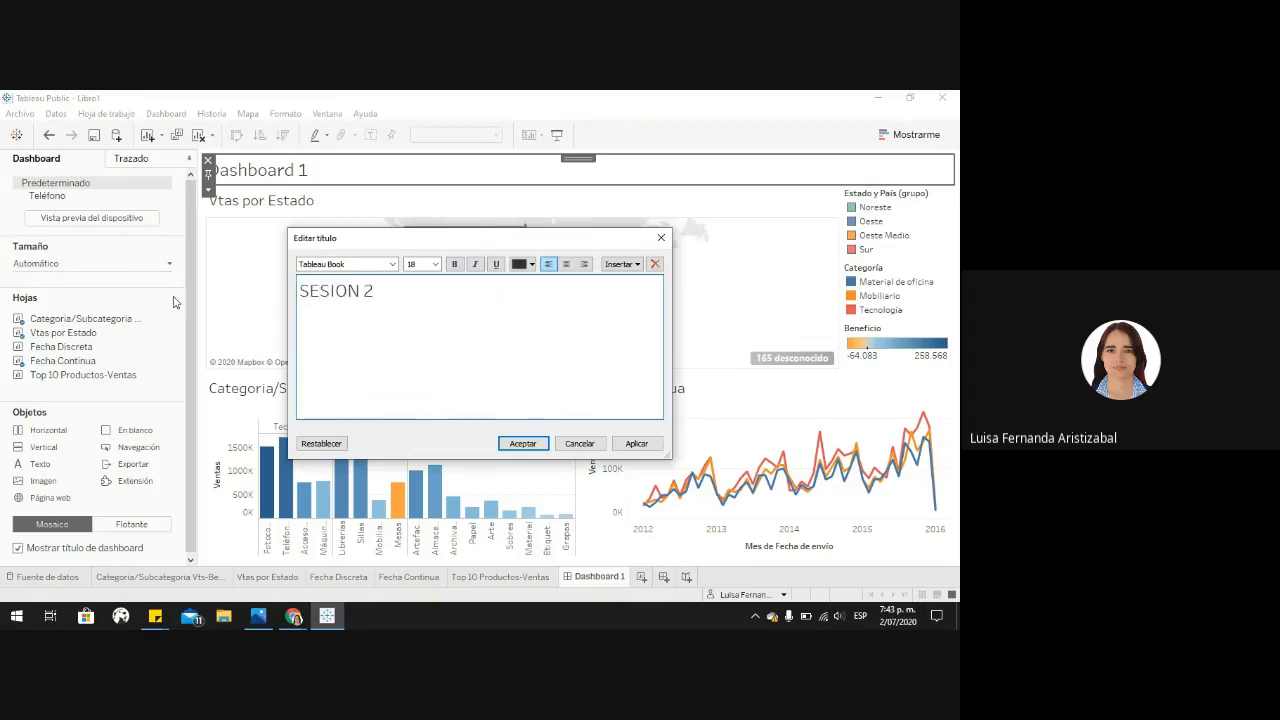
click(566, 264)
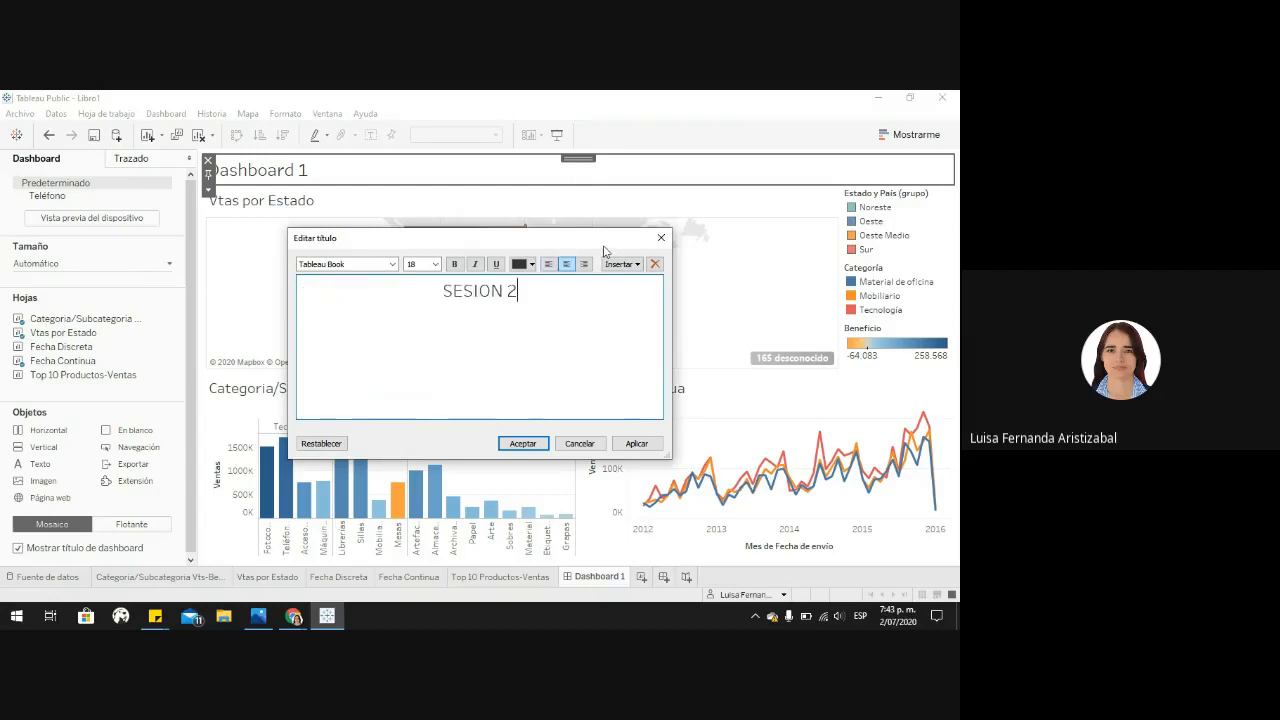
click(527, 444)
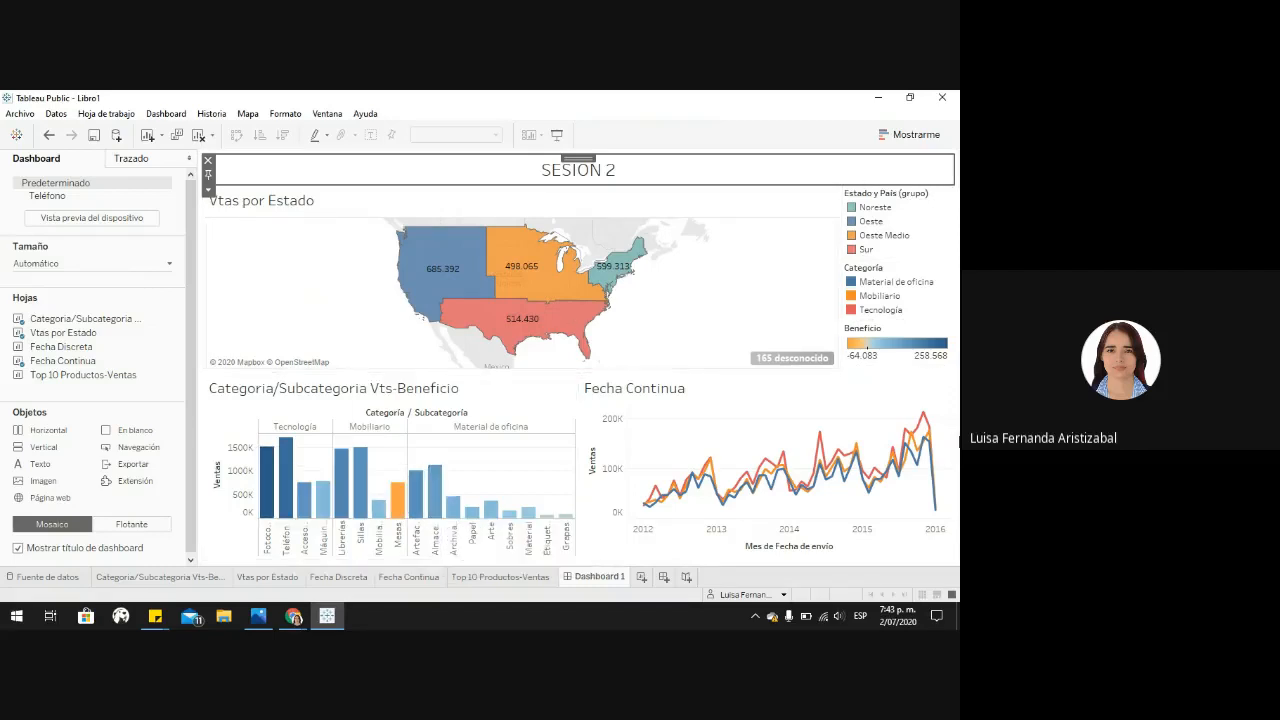
Step: Save the workbook to Tableau Public with the title Sesion 2 and return from the browser to the Tableau Public desktop window
click(30, 118)
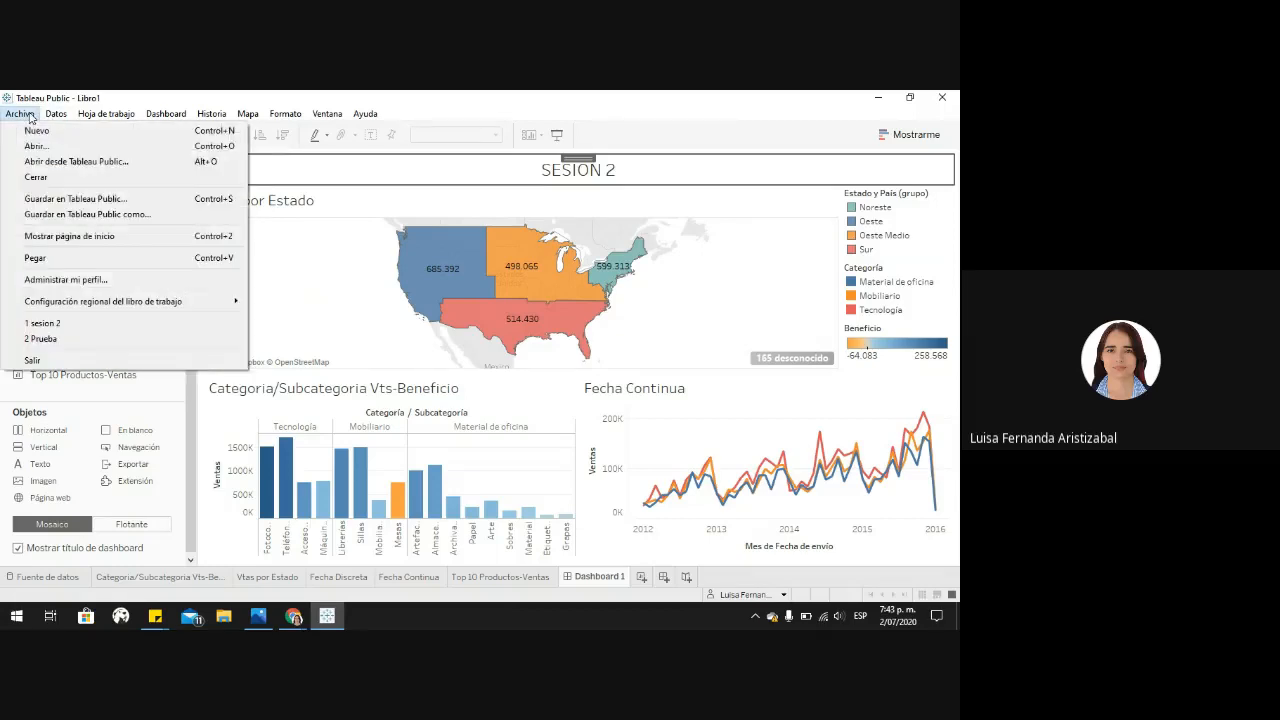
click(105, 199)
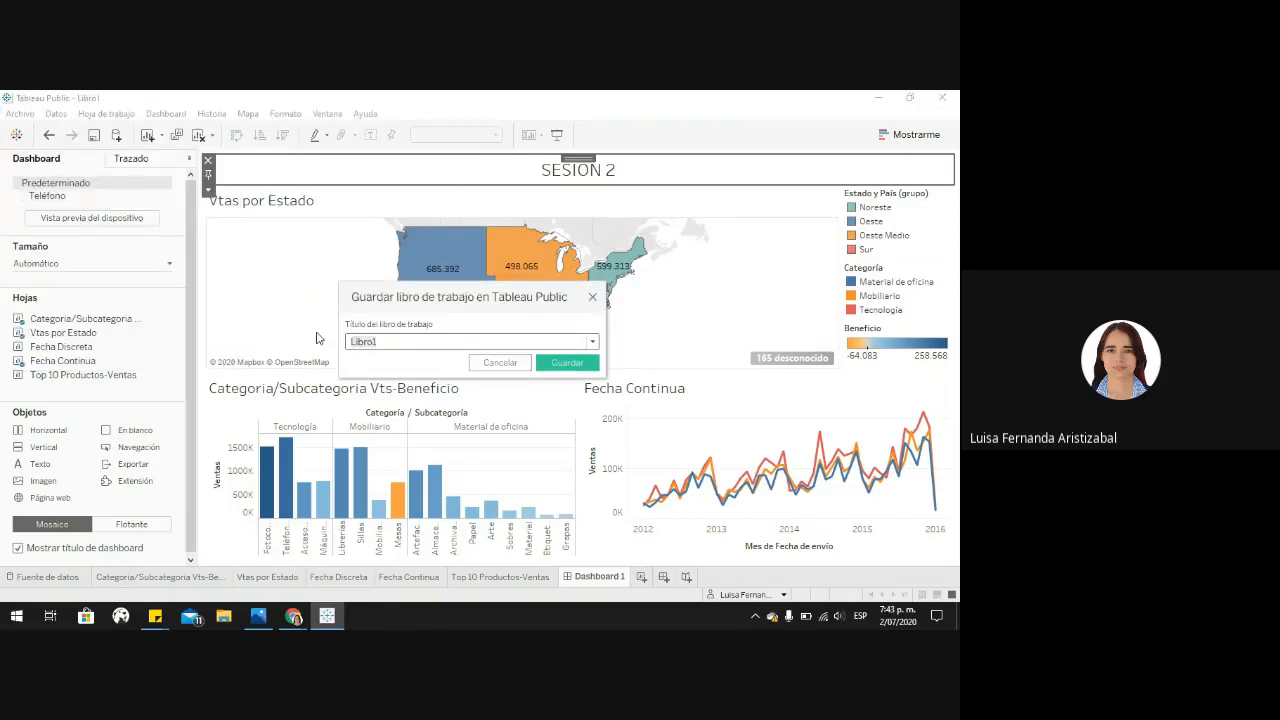
key(BackSpace)
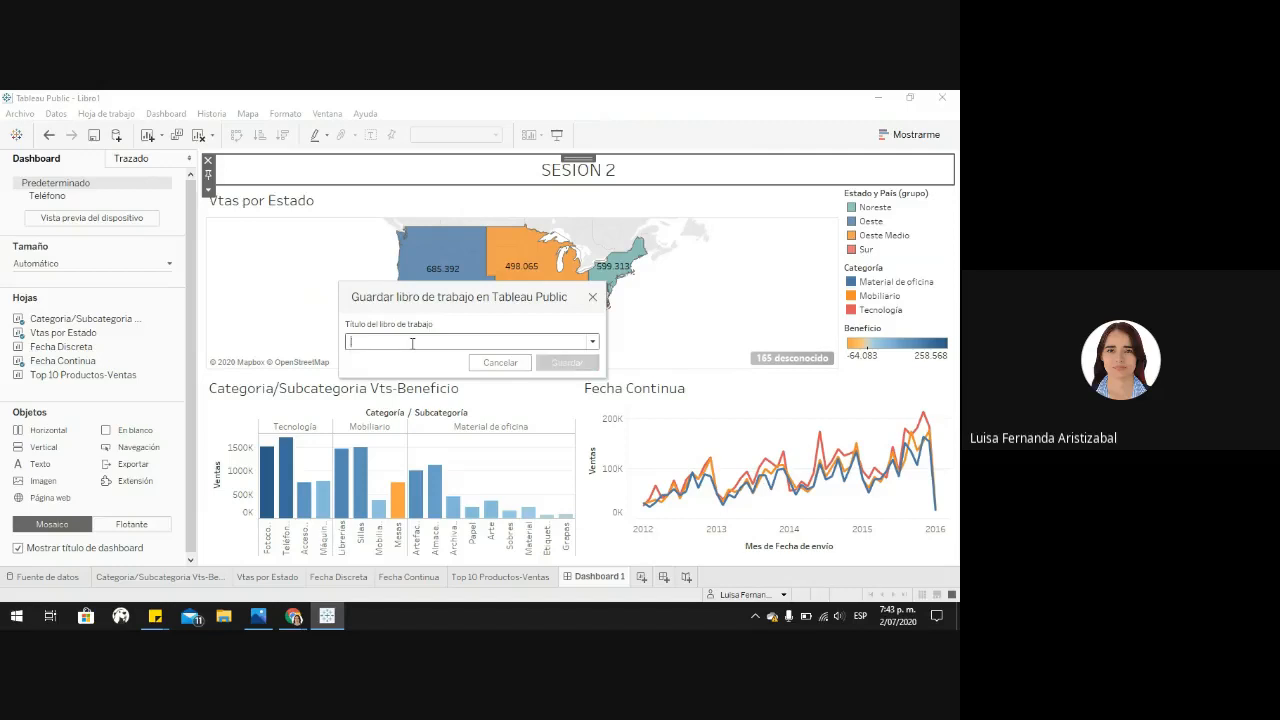
text(Sesion)
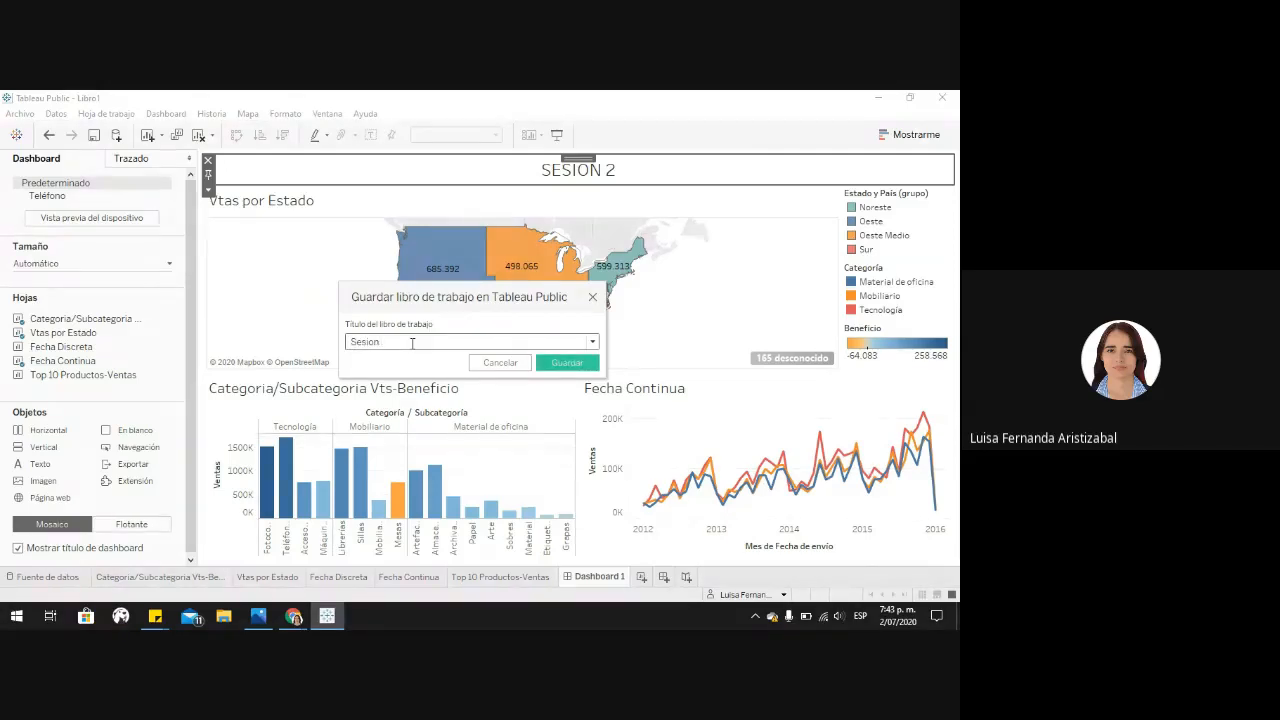
text( 2)
click(578, 364)
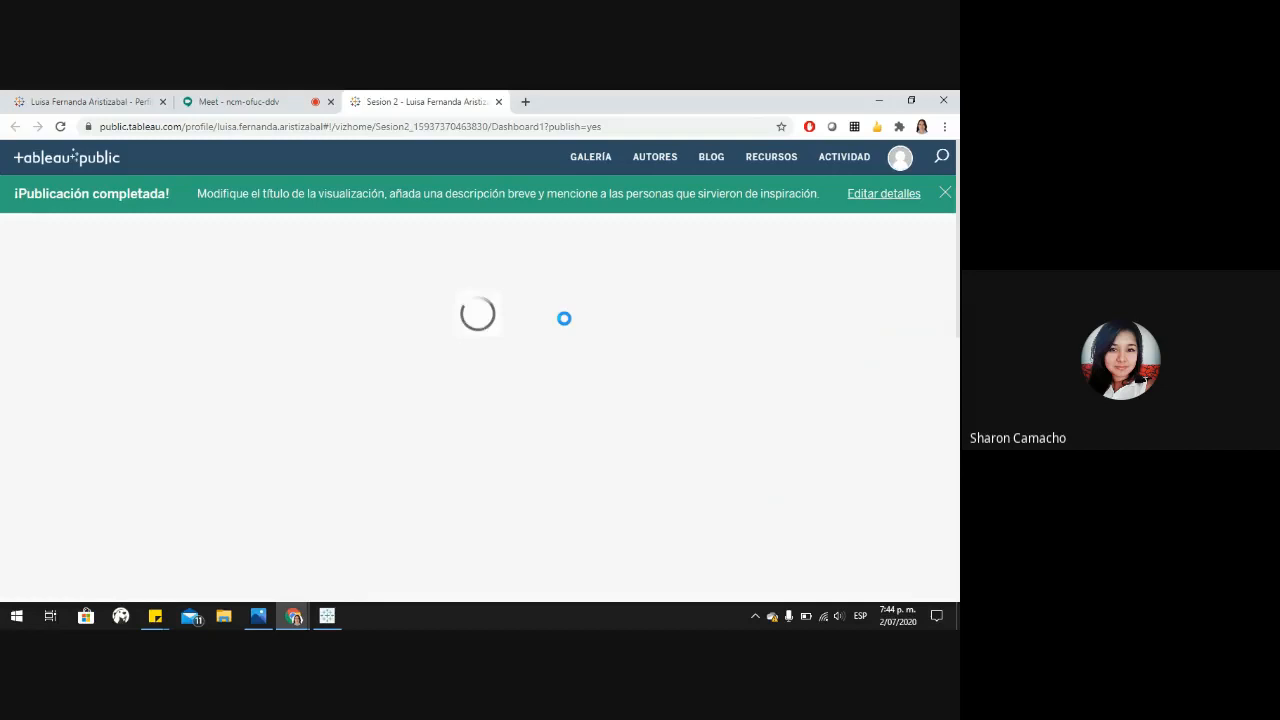
click(337, 622)
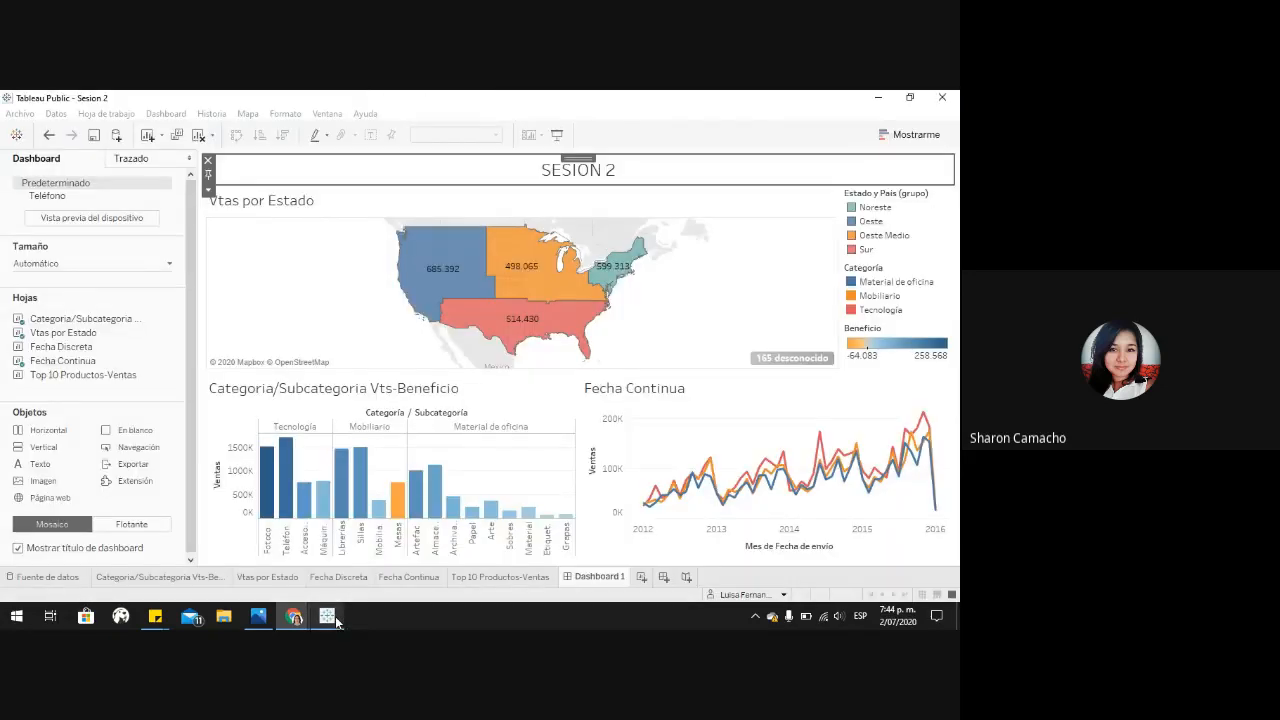